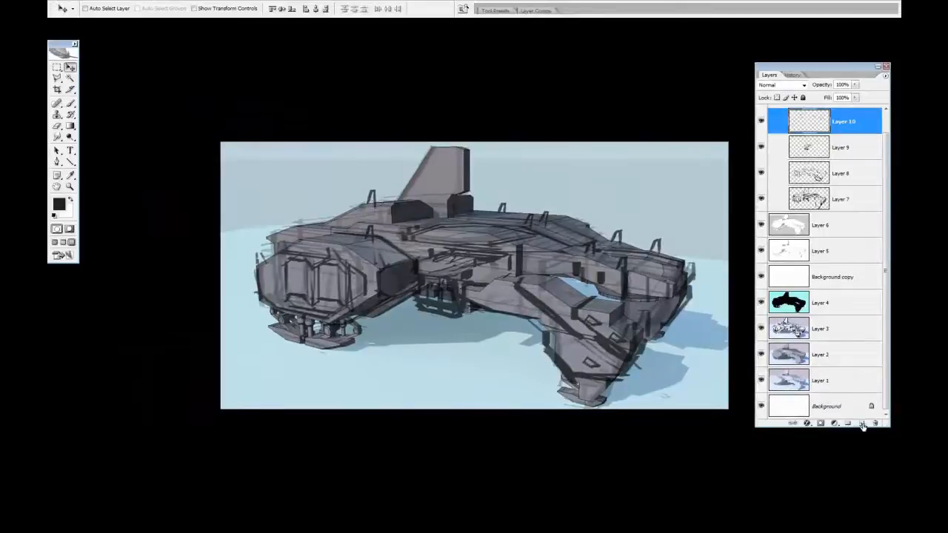
Erase excess sketch strokes around the centre of the hull on Layer 9
click(469, 272)
click(816, 183)
key(e)
mouse_move(442, 261)
mouse_down()
mouse_move(469, 263)
mouse_move(389, 268)
mouse_move(468, 261)
mouse_up()
Brush dark detail strokes on the central hull and outline an extended leading edge for the tail fin
key(b)
mouse_move(405, 268)
mouse_down()
mouse_move(463, 269)
mouse_move(454, 279)
mouse_up()
drag(457, 263, 476, 255)
drag(476, 218, 473, 247)
drag(434, 204, 434, 233)
mouse_move(432, 207)
mouse_down()
mouse_move(448, 193)
mouse_move(368, 182)
mouse_up()
key(e)
key(b)
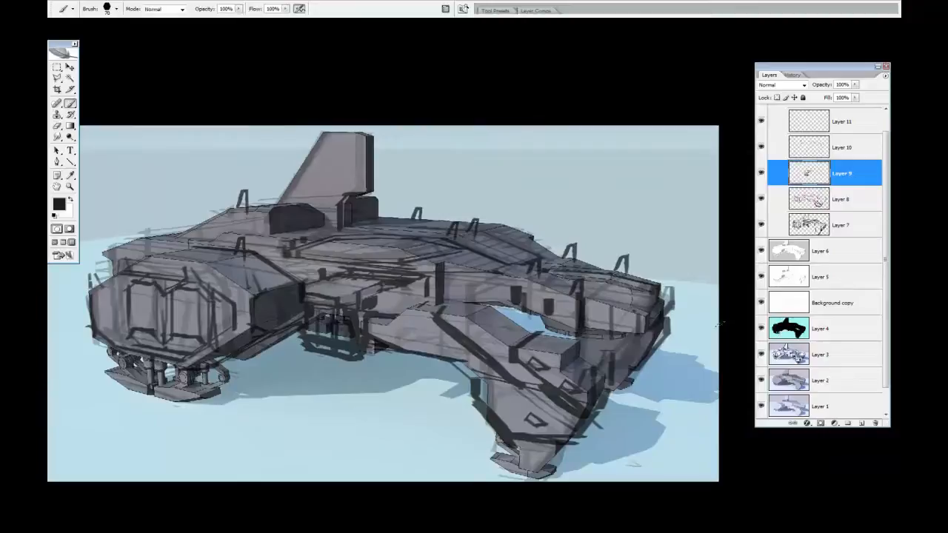
drag(323, 134, 255, 209)
key(e)
Hide Layer 6 and add a new layer directly above Layer 5
click(813, 253)
click(761, 252)
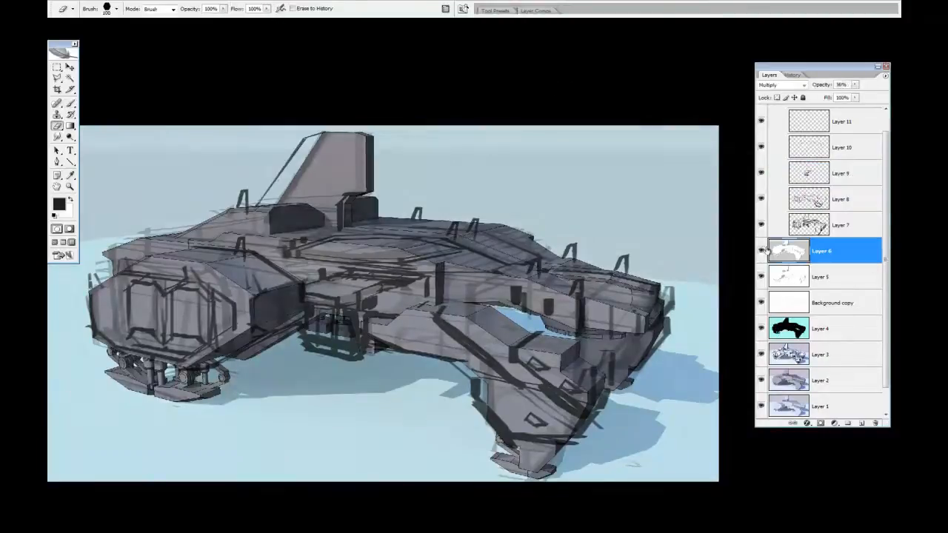
click(820, 277)
click(862, 422)
Fill the tail fin's extended leading edge with the sampled hull grey and erase the overspill
key(b)
alt+click(309, 171)
drag(303, 147, 269, 190)
mouse_move(313, 143)
mouse_down()
mouse_move(261, 203)
mouse_move(326, 137)
mouse_up()
key(e)
drag(253, 195, 293, 142)
Fill the open antennas near the ship's nose with a sampled hull grey
key(r)
key(e)
key(b)
alt+click(535, 290)
drag(570, 246, 565, 263)
drag(623, 258, 620, 274)
mouse_move(575, 247)
mouse_down()
mouse_move(576, 259)
mouse_move(627, 272)
mouse_up()
Fill the antennas on the rear and middle of the hull with sampled grey and trim the excess paint
alt+click(250, 213)
drag(246, 193, 247, 209)
alt+click(409, 223)
drag(420, 210, 414, 220)
alt+click(427, 225)
key(e)
drag(564, 237, 583, 248)
Paint grey into the gaps of the cage-like pod under the hull and touch up the nearby underside
key(b)
alt+click(324, 338)
mouse_move(315, 320)
mouse_down()
mouse_move(346, 329)
mouse_move(350, 318)
mouse_up()
drag(304, 335, 352, 339)
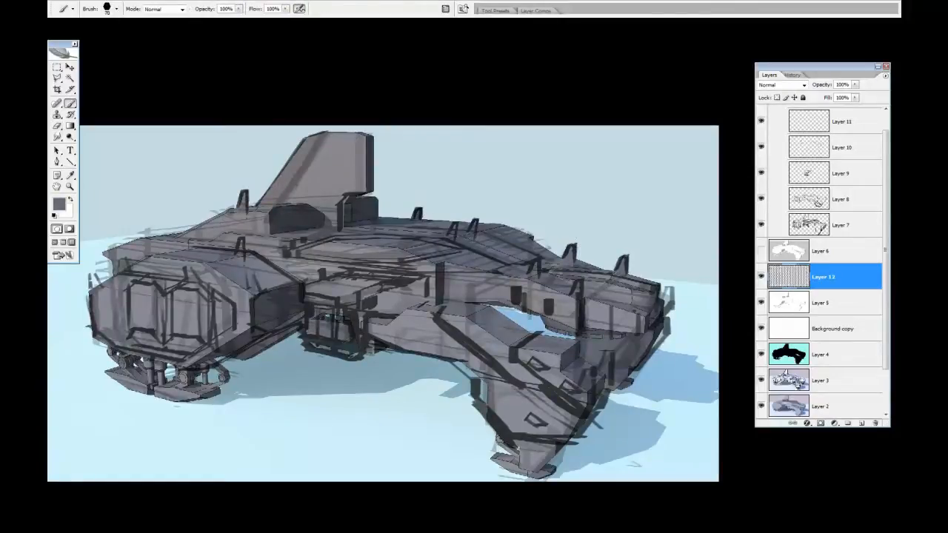
alt+click(213, 360)
drag(222, 357, 191, 364)
Fill the gaps along the front leg's outer edge with sampled hull grey
alt+click(495, 385)
drag(487, 379, 489, 408)
mouse_move(483, 379)
mouse_down()
mouse_move(461, 366)
mouse_move(483, 381)
mouse_up()
alt+click(475, 384)
mouse_move(477, 379)
mouse_down()
mouse_move(481, 412)
mouse_move(551, 434)
mouse_up()
alt+click(680, 385)
alt+click(432, 354)
Select the opening between nose and front leg with the Magic Wand on Layer 4 and clean it up with background blue on Layer 12
drag(502, 311, 569, 337)
key(e)
click(822, 354)
click(825, 277)
click(815, 352)
key(w)
click(525, 320)
key(b)
click(848, 207)
click(825, 278)
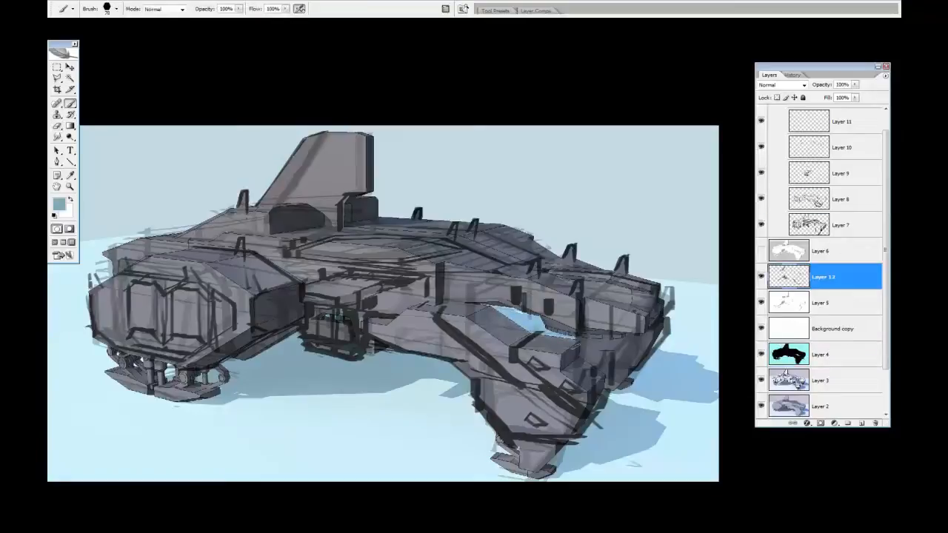
key(m)
mouse_move(497, 329)
mouse_down()
mouse_move(542, 348)
mouse_move(526, 331)
mouse_up()
key(b)
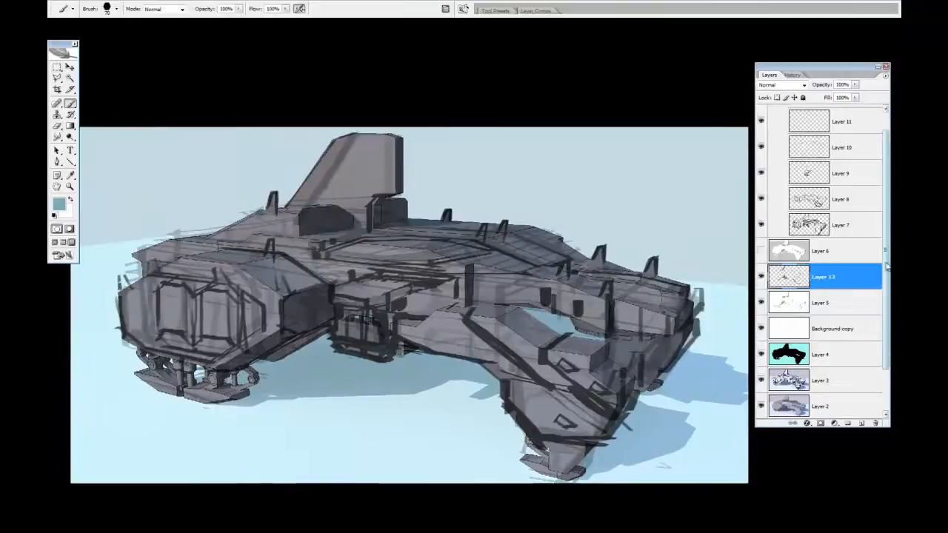
Make Layer 11 the active layer and set a near-black foreground colour for line work
scroll(886, 267, up, 1)
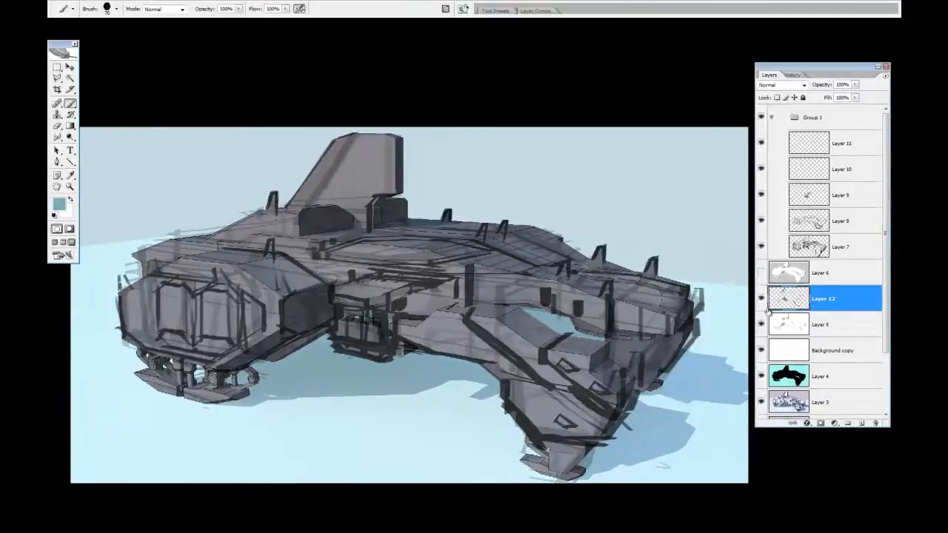
click(825, 147)
ctrl+click(825, 147)
key(Return)
click(823, 300)
alt+click(610, 354)
click(824, 145)
click(59, 206)
key(Return)
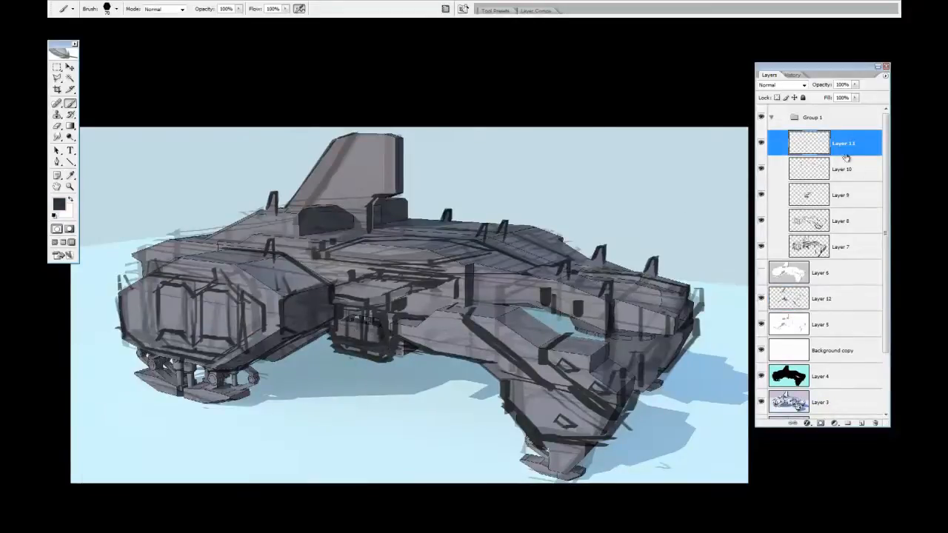
Draw thin panel lines and cross bars along the top edge of the nose on Layer 11
ctrl+click(551, 283)
ctrl+click(588, 296)
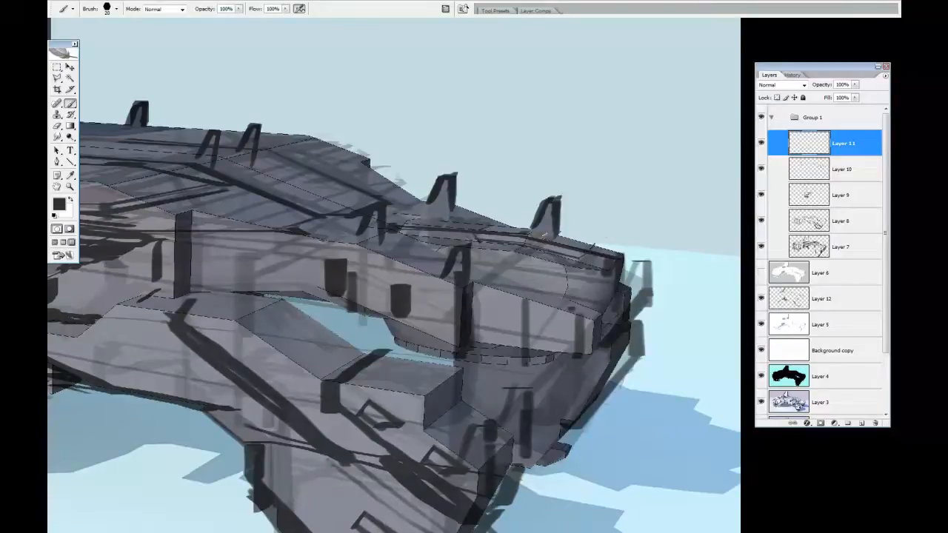
mouse_move(419, 219)
mouse_down()
mouse_move(544, 229)
mouse_move(629, 255)
mouse_up()
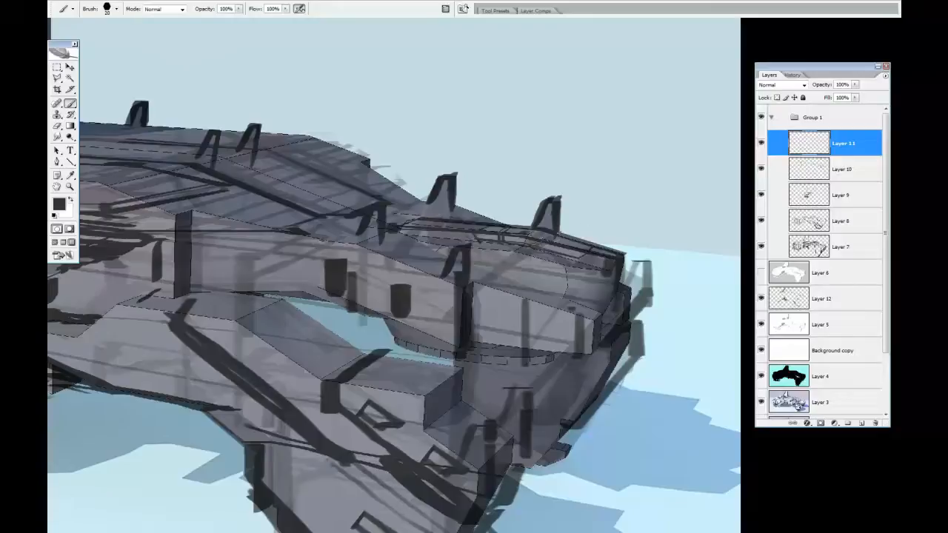
drag(571, 239, 565, 254)
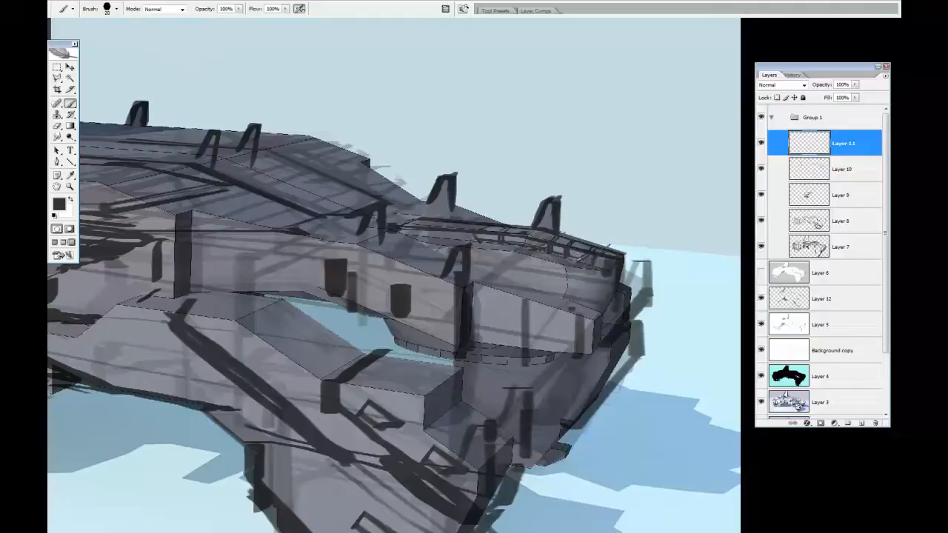
key(e)
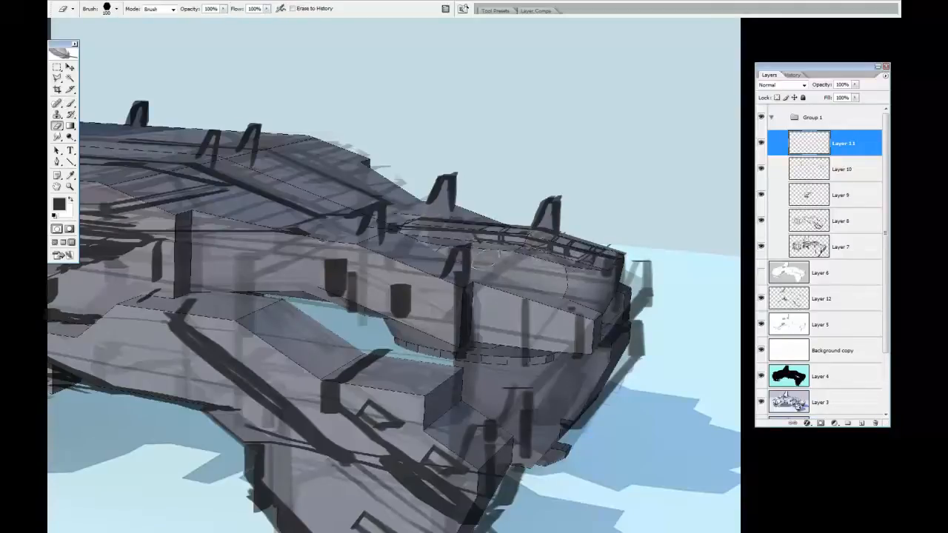
Draw dark vertical edges and contour lines around the front tip and lower edge of the nose
key(b)
drag(593, 310, 594, 357)
drag(611, 299, 603, 322)
drag(652, 265, 650, 280)
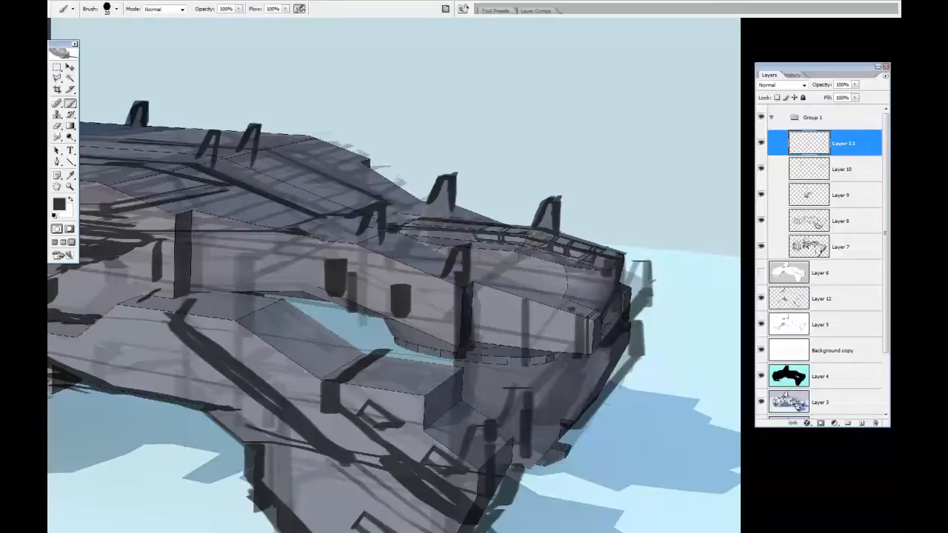
mouse_move(645, 319)
mouse_down()
mouse_move(643, 356)
mouse_move(594, 416)
mouse_up()
mouse_move(575, 462)
mouse_down()
mouse_move(612, 250)
mouse_move(592, 402)
mouse_up()
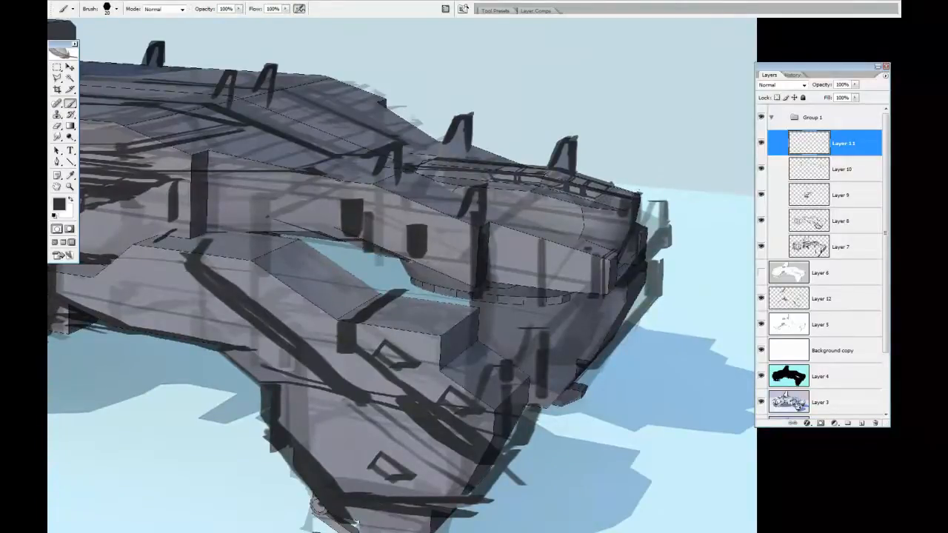
Draw panel lines around the side windows, on the strut below the nose and on the leg box's end face
drag(430, 220, 430, 257)
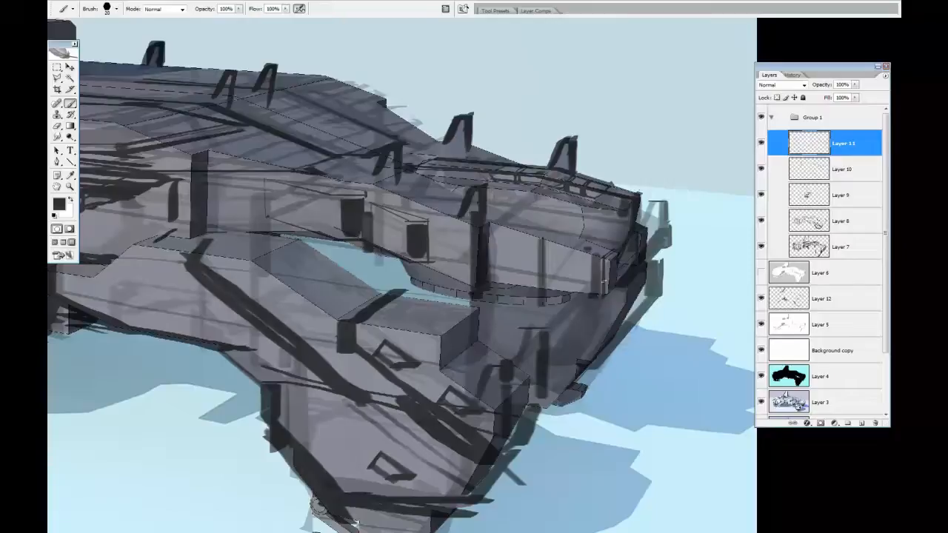
drag(554, 351, 554, 408)
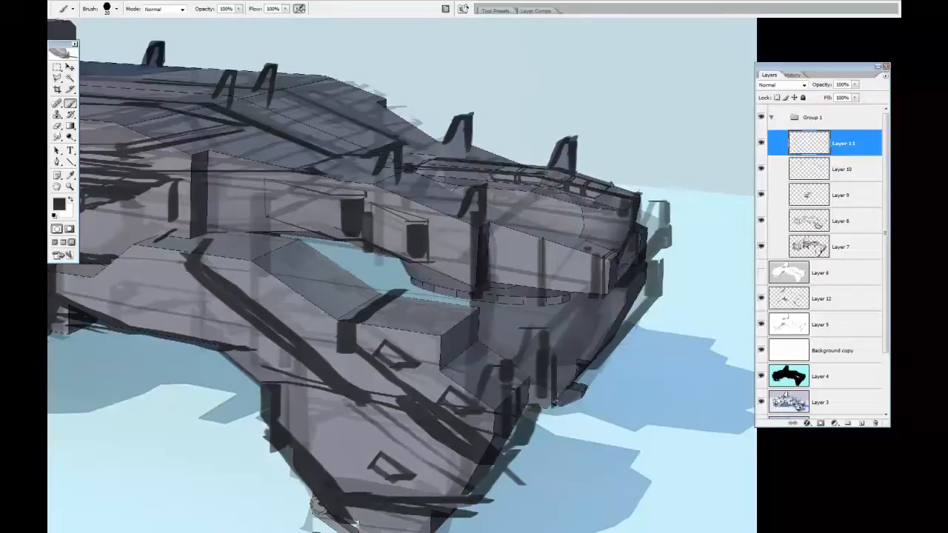
mouse_move(447, 357)
mouse_down()
mouse_move(448, 325)
mouse_move(480, 310)
mouse_up()
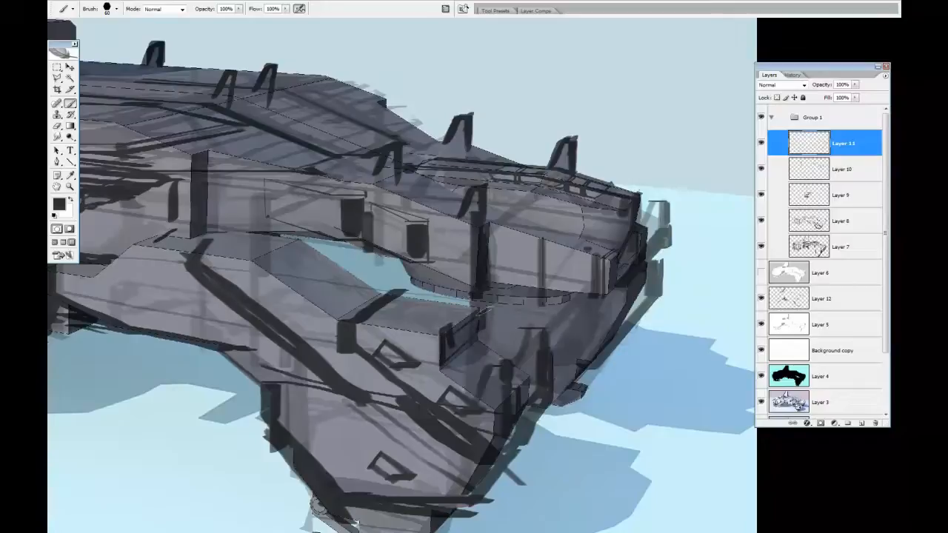
Draw recess lines on the top of the front leg's box and short marks along the leg's upper edge
mouse_move(355, 323)
mouse_down()
mouse_move(429, 321)
mouse_move(449, 292)
mouse_move(438, 295)
mouse_up()
mouse_move(437, 295)
mouse_down()
mouse_move(436, 315)
mouse_move(425, 316)
mouse_move(441, 294)
mouse_move(414, 298)
mouse_move(480, 305)
mouse_move(383, 281)
mouse_up()
key(e)
key(b)
drag(308, 236, 383, 281)
drag(368, 289, 515, 319)
mouse_move(453, 264)
mouse_down()
mouse_move(303, 259)
mouse_move(267, 276)
mouse_up()
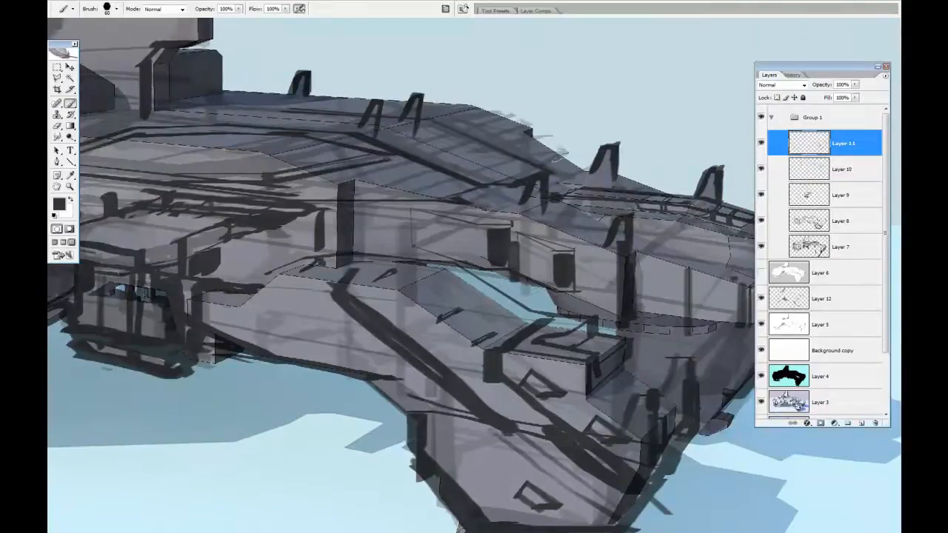
Add small bracket details along the front leg and undo the last stroke
drag(443, 318, 340, 253)
drag(403, 296, 414, 297)
drag(466, 320, 479, 323)
drag(425, 309, 442, 324)
drag(489, 354, 506, 366)
drag(420, 420, 438, 434)
drag(330, 374, 367, 411)
key(ctrl+z)
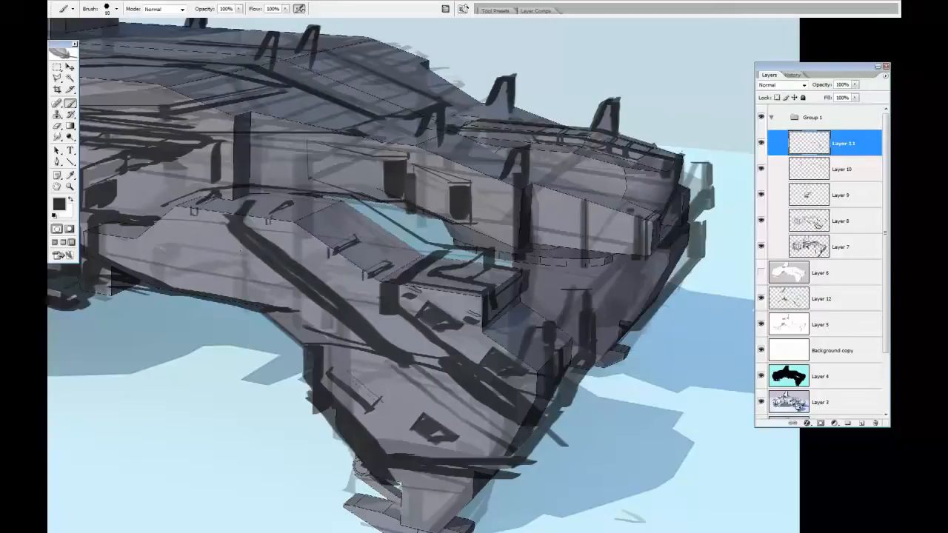
Draw short vent slits beside the front leg's box and erase the excess
drag(214, 267, 332, 268)
mouse_move(471, 286)
mouse_down()
mouse_move(495, 290)
mouse_move(496, 298)
mouse_up()
mouse_move(458, 305)
mouse_down()
mouse_move(495, 308)
mouse_move(455, 310)
mouse_up()
key(e)
drag(503, 289, 504, 308)
Switch to Layer 12 and paint grey fill over the upper nose area with the brush
drag(892, 359, 879, 314)
click(859, 304)
key(b)
mouse_move(453, 159)
mouse_down()
mouse_move(537, 209)
mouse_move(592, 219)
mouse_move(563, 234)
mouse_up()
alt+click(587, 219)
mouse_move(589, 213)
mouse_down()
mouse_move(571, 231)
mouse_move(547, 235)
mouse_up()
drag(557, 231, 405, 318)
Paint edges on the two side windows, undo the last window stroke, and fill the nose tip with grey
drag(339, 207, 338, 246)
drag(334, 201, 336, 247)
drag(405, 231, 403, 265)
drag(402, 229, 424, 229)
drag(335, 201, 361, 202)
key(ctrl+z)
mouse_move(657, 209)
mouse_down()
mouse_move(656, 248)
mouse_move(643, 254)
mouse_up()
alt+click(654, 224)
drag(649, 208, 641, 266)
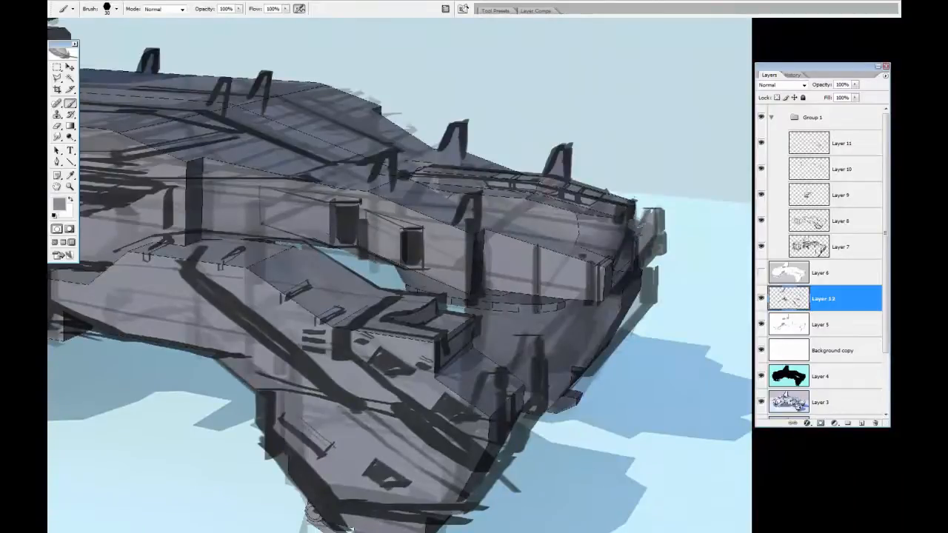
Hide the selection edges, extend the paint along the nose's outer front edge, and clear the selection
ctrl+click(814, 222)
ctrl+shift+click(815, 196)
ctrl+shift+click(817, 167)
key(ctrl+h)
drag(658, 211, 646, 308)
drag(651, 271, 614, 342)
drag(647, 303, 580, 384)
key(m)
click(685, 180)
Touch up the top edge of the side window nearest the nose with a sampled colour
key(b)
drag(466, 314, 596, 307)
alt+click(412, 250)
drag(394, 238, 428, 239)
mouse_move(302, 116)
mouse_down()
mouse_move(498, 223)
mouse_move(548, 227)
mouse_up()
alt+click(534, 294)
Erase stray sketch strokes around the central hull and the underslung pod on Layers 9 and 8
key(v)
ctrl+click(506, 302)
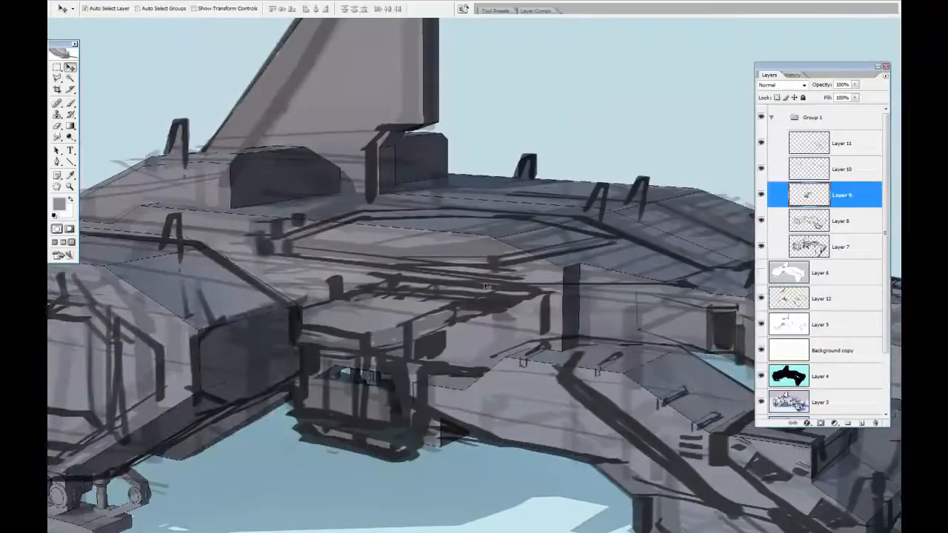
key(e)
mouse_move(291, 353)
mouse_down()
mouse_move(288, 387)
mouse_move(300, 426)
mouse_up()
mouse_move(417, 370)
mouse_down()
mouse_move(427, 439)
mouse_move(492, 465)
mouse_up()
click(807, 221)
drag(577, 477, 646, 478)
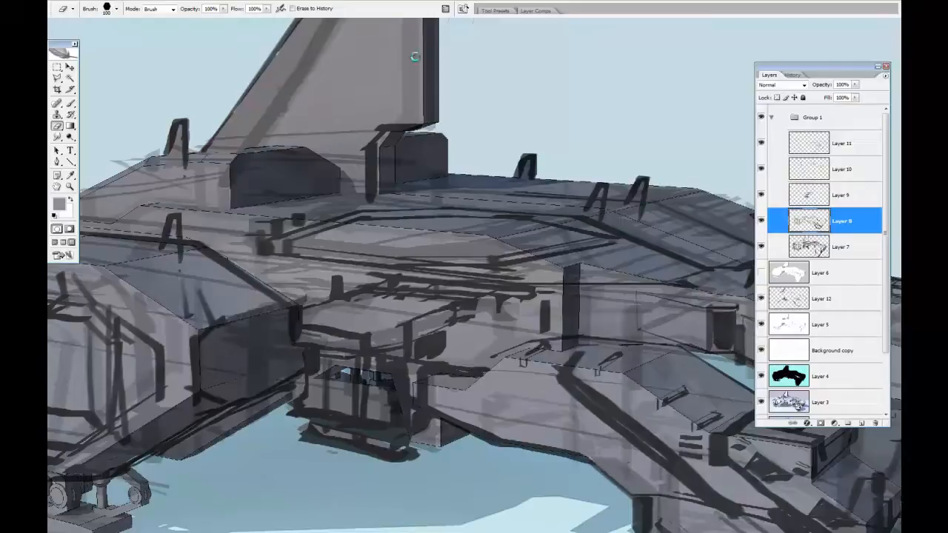
Add a new layer above Layer 11 and flip the canvas horizontally
click(857, 149)
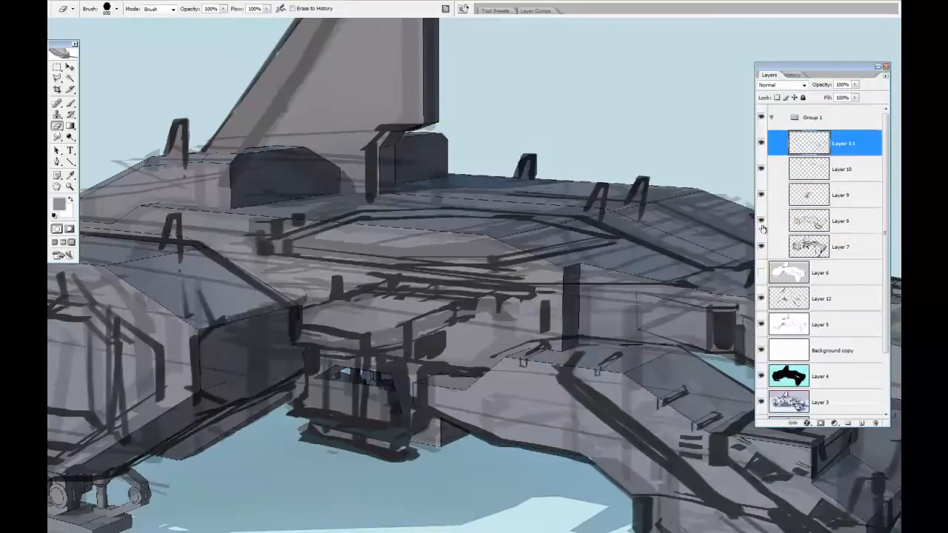
key(z)
alt+click(514, 354)
click(92, 16)
mouse_move(148, 114)
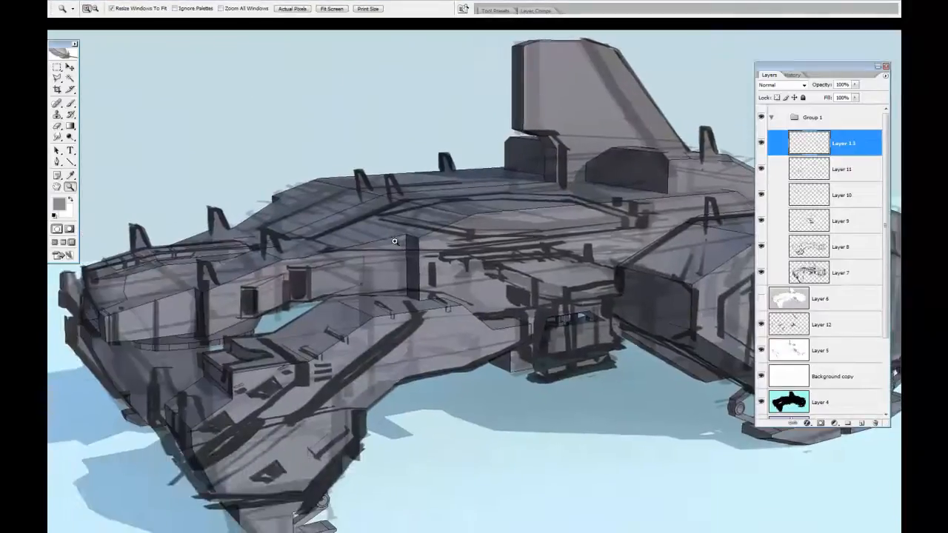
Draw dark panel lines on the mirrored ship's upper hull, the tail fin's rear edge and beside the intake
key(d)
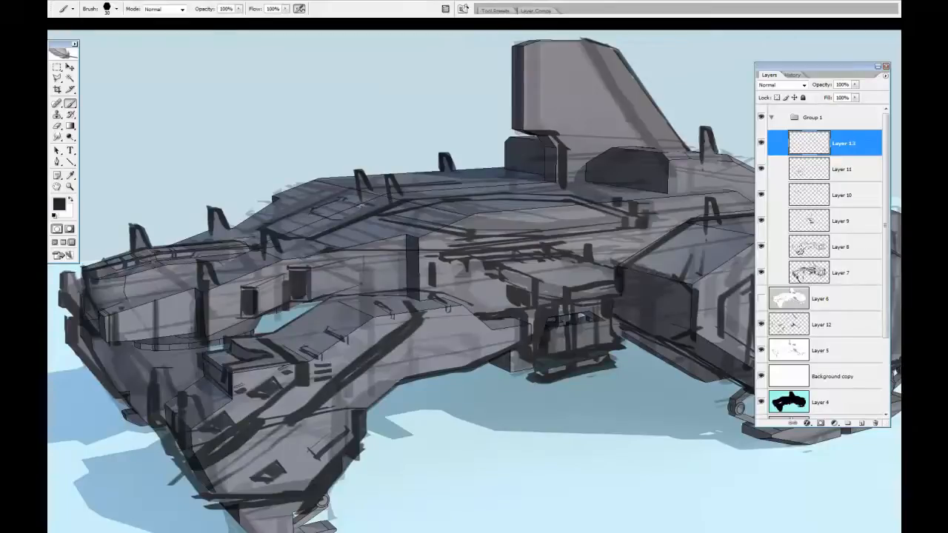
key(e)
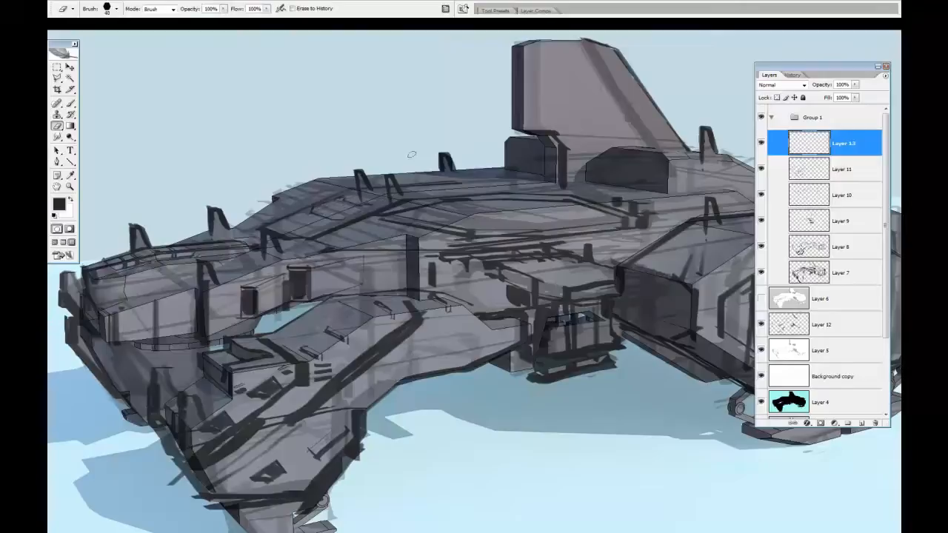
key(b)
mouse_move(527, 126)
mouse_down()
mouse_move(526, 50)
mouse_move(517, 123)
mouse_up()
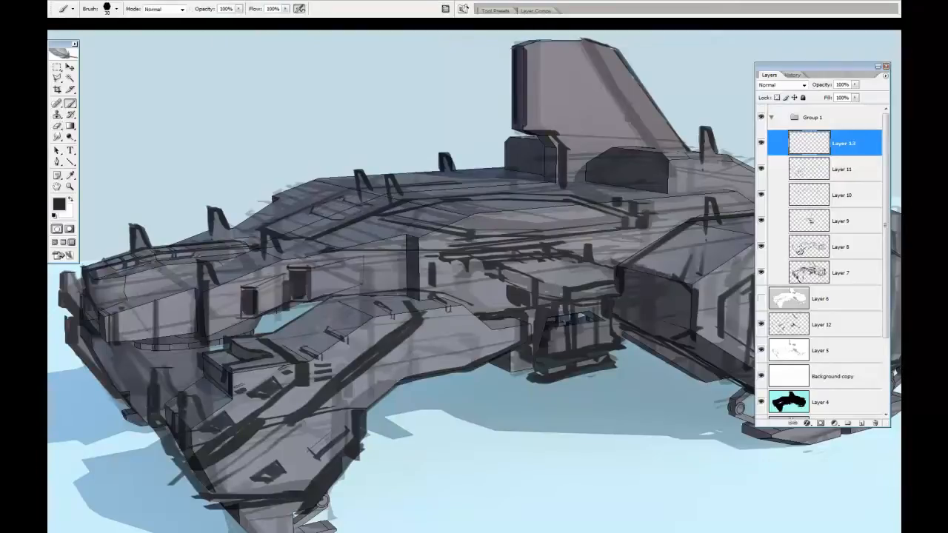
drag(572, 170, 547, 149)
drag(649, 177, 649, 191)
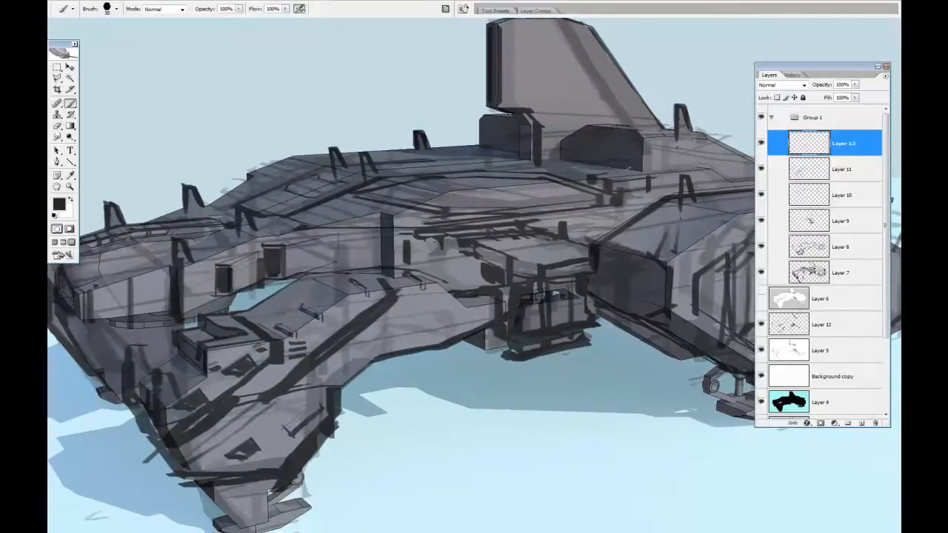
Draw long panel lines across the upper hull below the tail fin and along the forward shoulder
drag(598, 173, 440, 157)
drag(539, 171, 489, 165)
drag(381, 152, 434, 152)
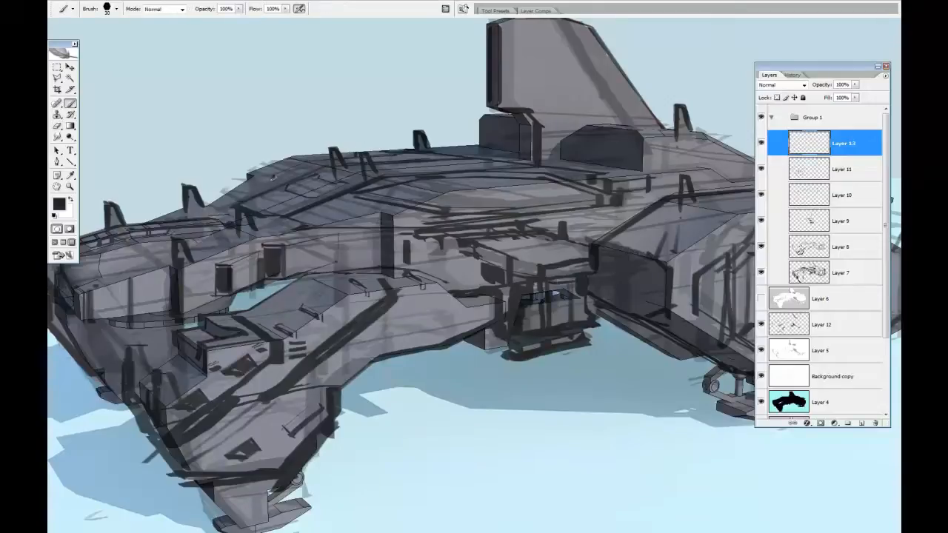
drag(257, 234, 179, 209)
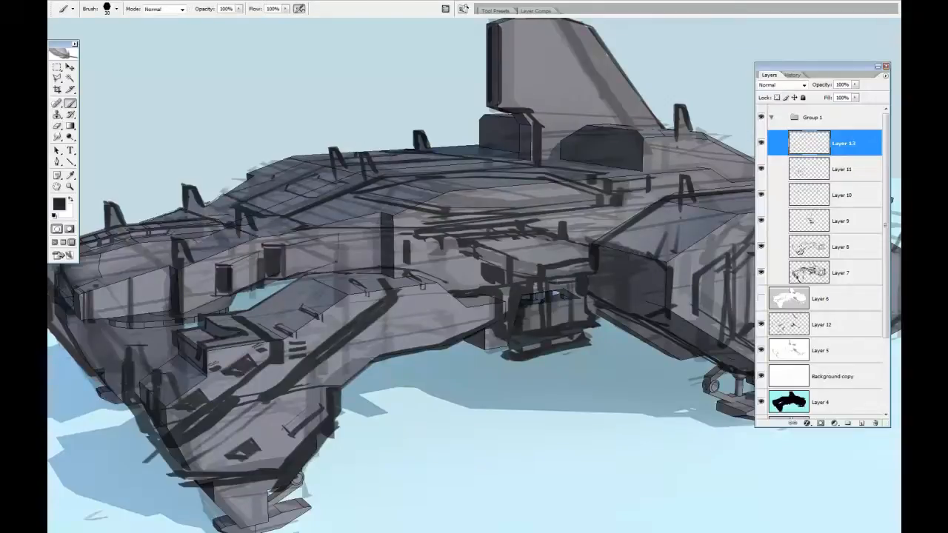
key(e)
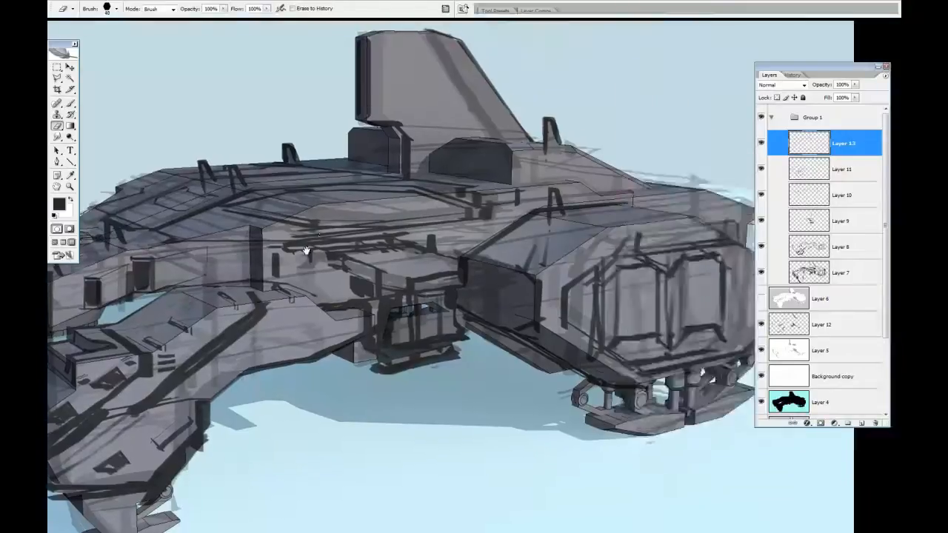
Touch up the area around the hull on Layer 12 with sampled light blue and erase stray paint
click(836, 325)
key(b)
alt+click(295, 114)
mouse_move(304, 141)
mouse_down()
mouse_move(235, 167)
mouse_move(268, 158)
mouse_up()
key(bracketleft)
key(bracketleft)
key(bracketleft)
key(bracketleft)
key(bracketleft)
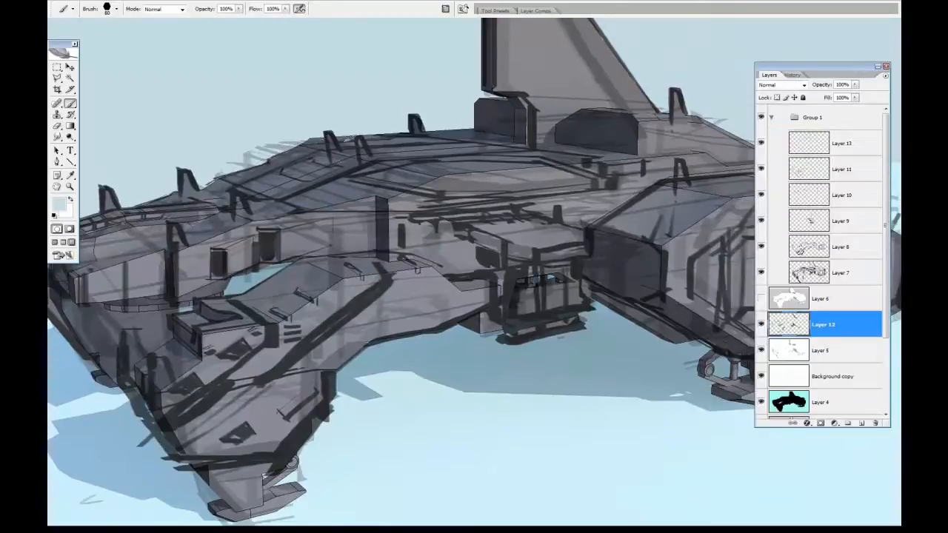
key(e)
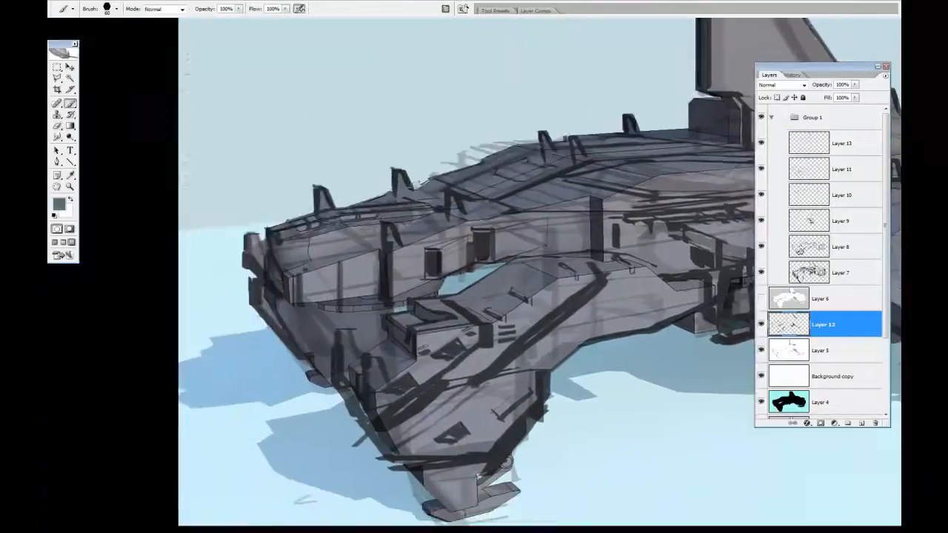
mouse_move(351, 209)
mouse_down()
mouse_move(391, 191)
mouse_move(331, 206)
mouse_up()
key(e)
key(r)
key(e)
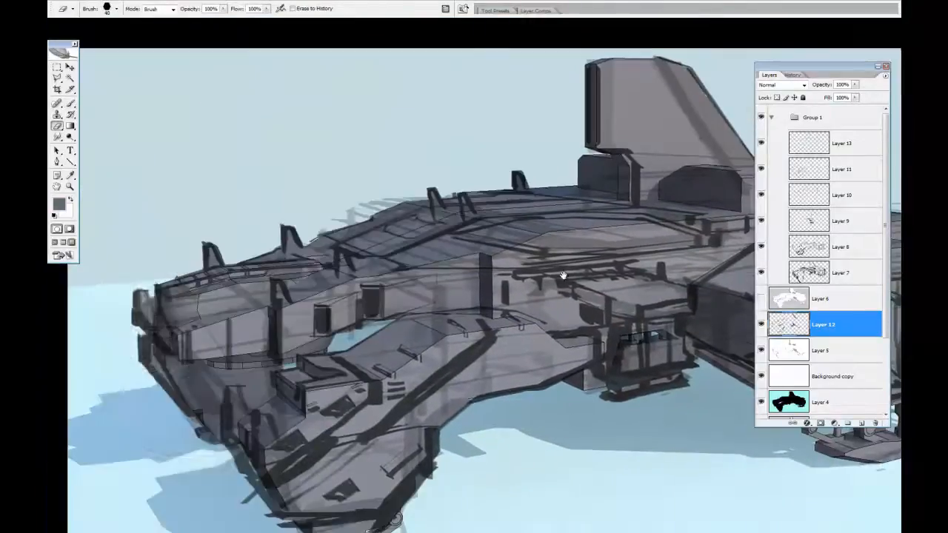
Erase stray sketch strokes beside the large engine pod and along the lower hull on Layer 7
click(807, 272)
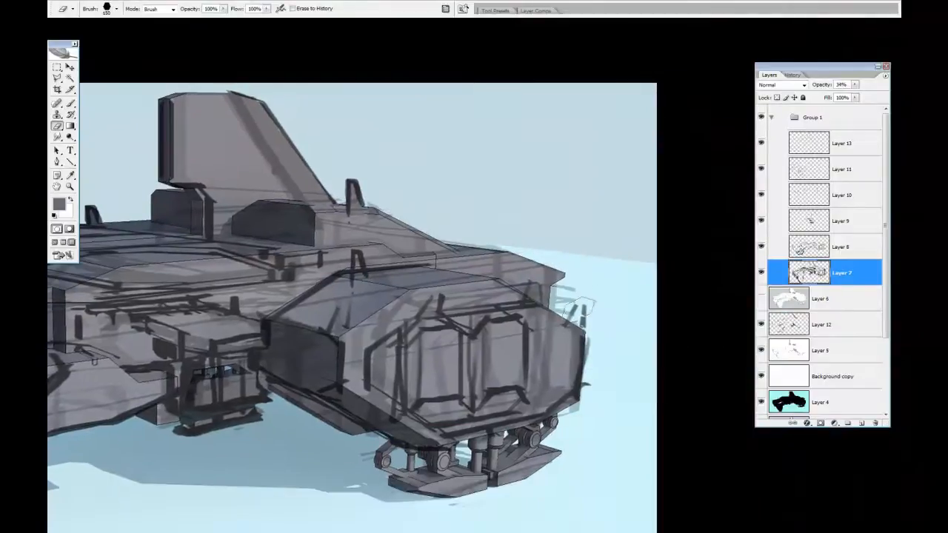
key(alt+bracketright)
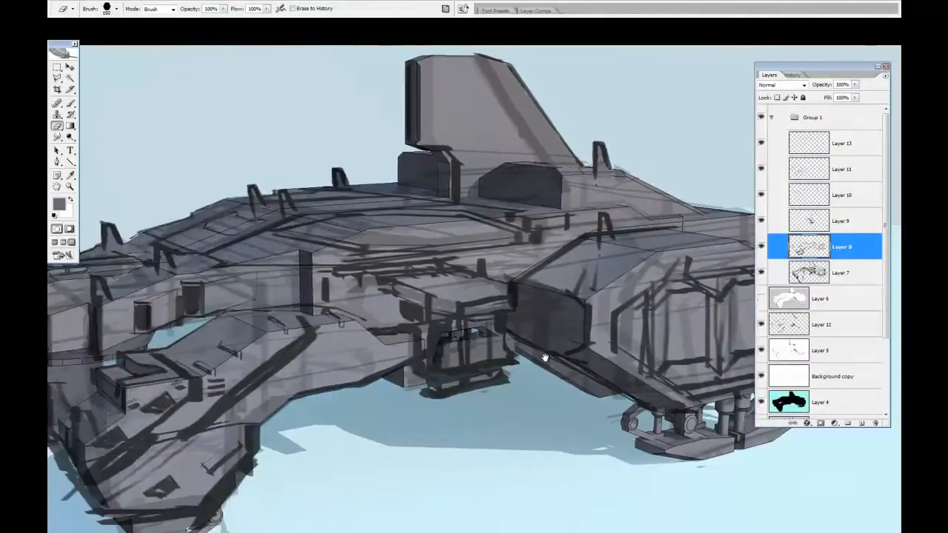
key(alt+bracketright)
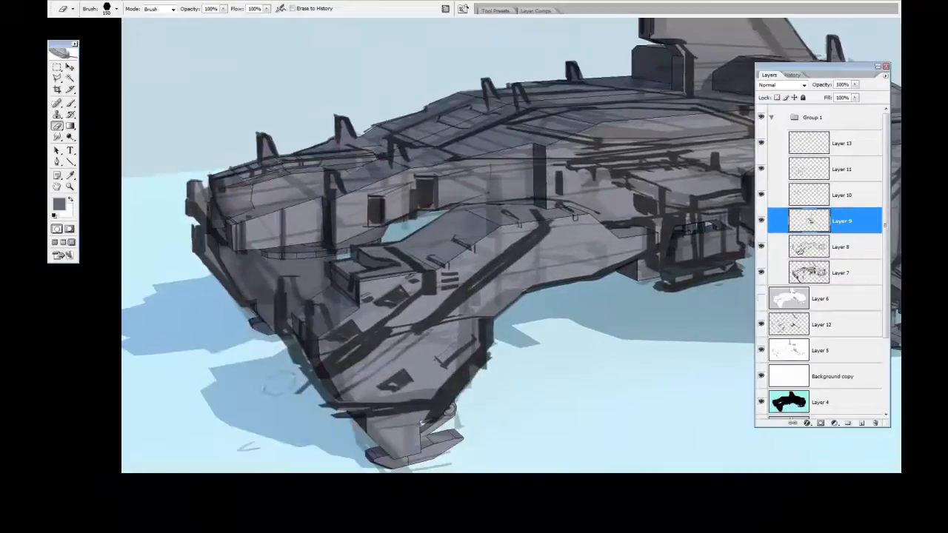
key(alt+bracketleft)
click(871, 271)
drag(242, 446, 265, 454)
Erase stray strokes along the front leg's rear edge on Layer 8
click(836, 249)
drag(299, 375, 323, 419)
drag(510, 372, 505, 332)
drag(491, 402, 503, 374)
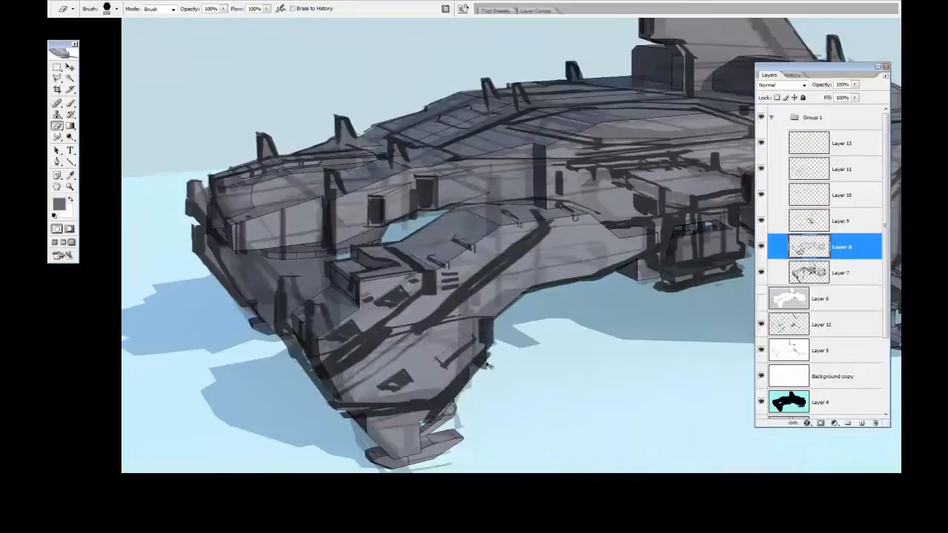
alt+click(512, 148)
drag(512, 148, 475, 192)
Select the ship's silhouette from Layer 4 with the Magic Wand and make Layer 12 active
key(b)
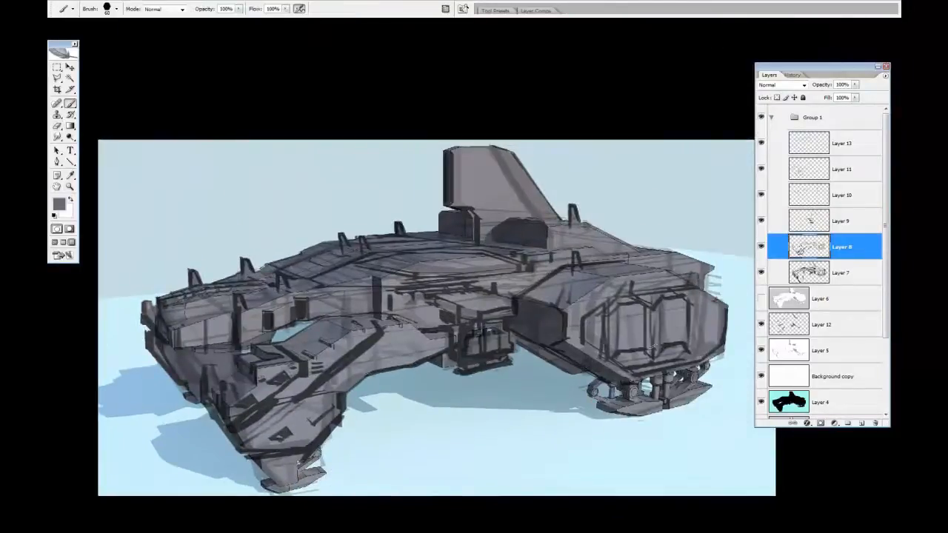
key(w)
click(799, 407)
click(689, 333)
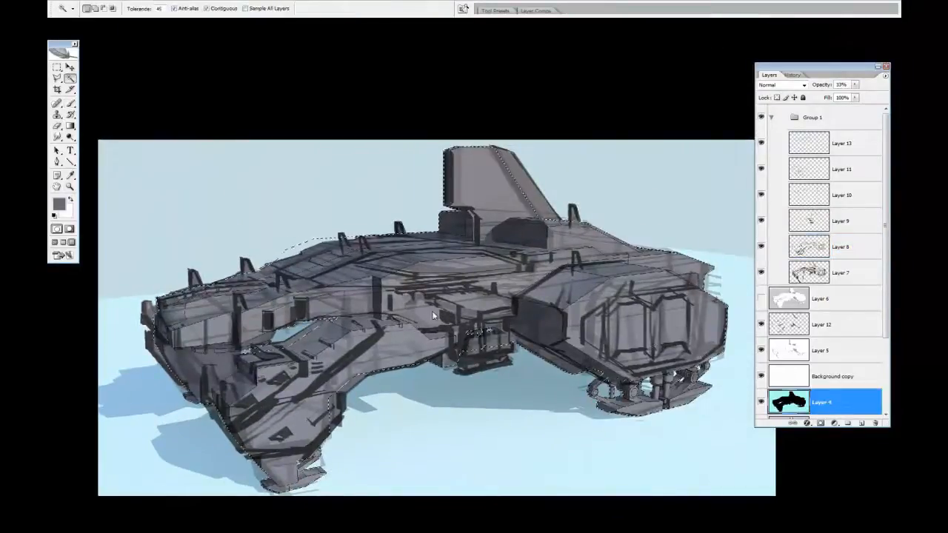
click(801, 328)
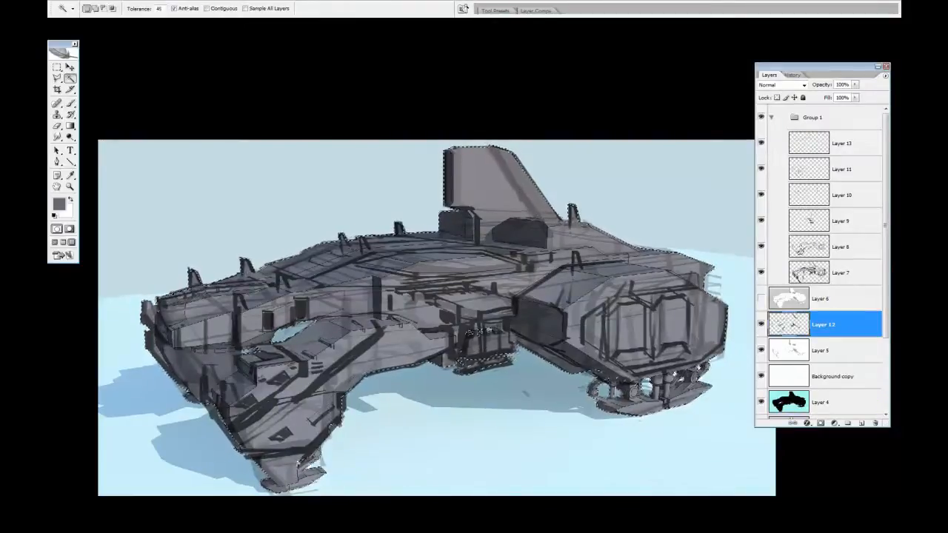
key(l)
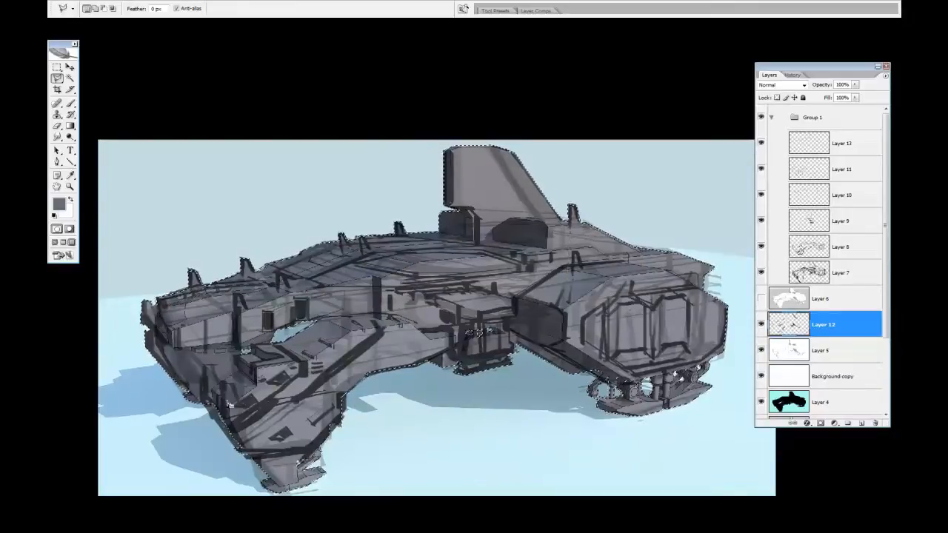
Fill the selected silhouette with blue on a new layer above Group 1, hide that layer and deselect
click(842, 121)
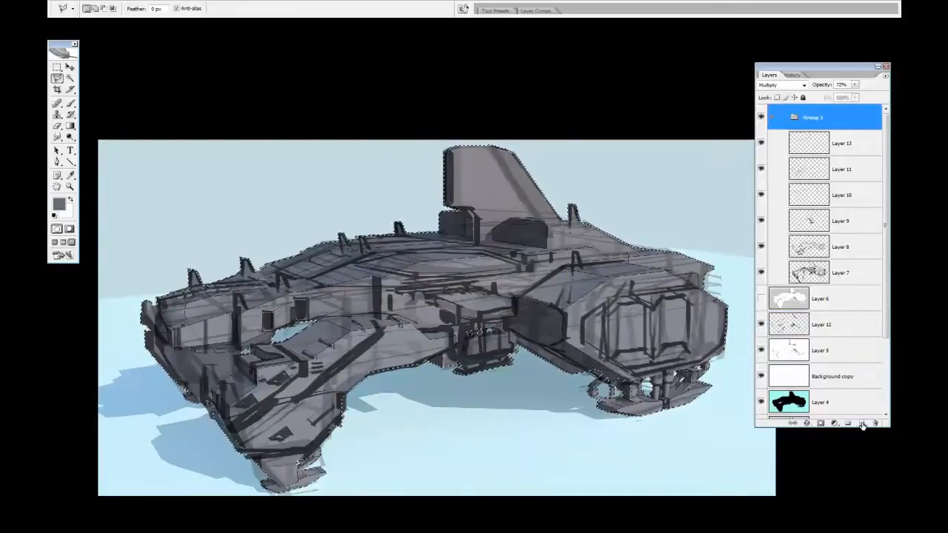
click(862, 423)
drag(853, 298, 857, 116)
key(g)
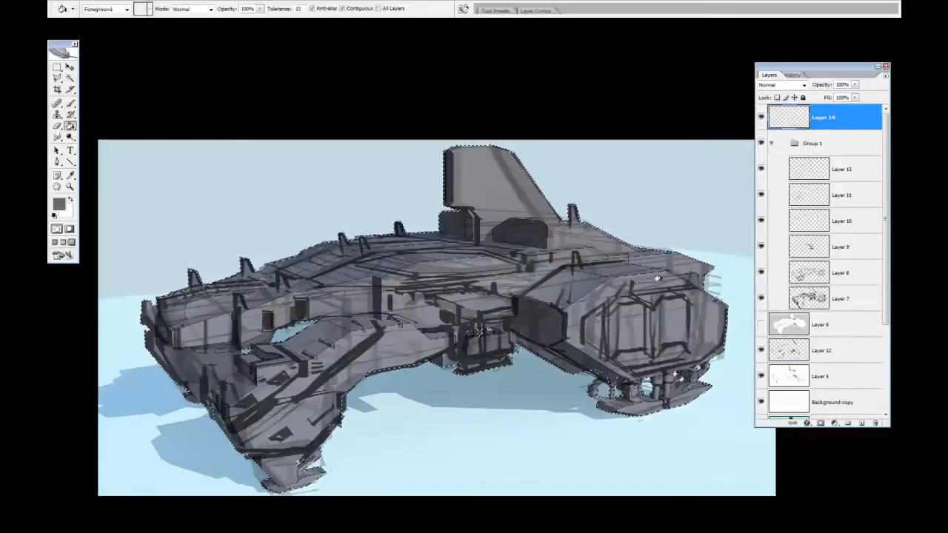
click(466, 330)
key(m)
click(761, 117)
key(ctrl+d)
Rename the blue silhouette layer as Ship Mask
double_click(823, 117)
text(Ship Sketch)
key(Return)
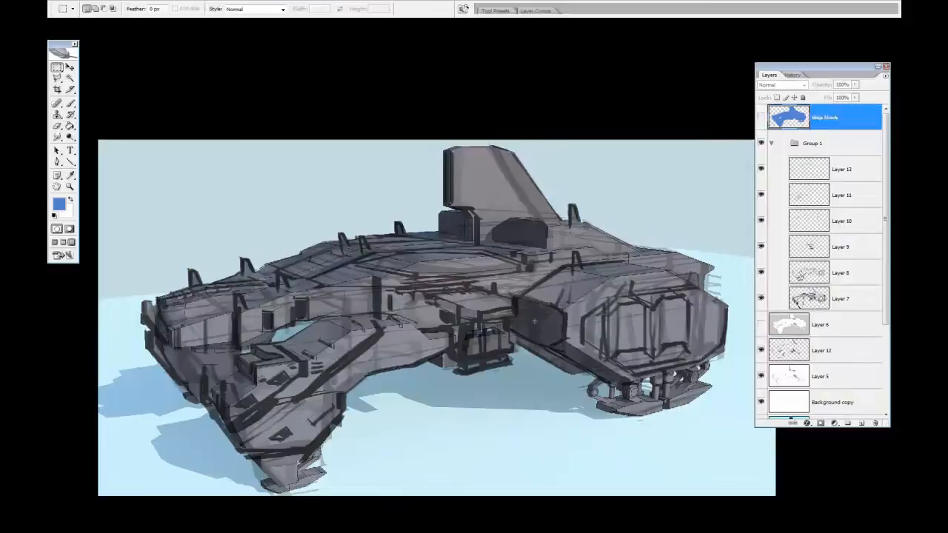
Put a new layer above Layer 6 into a group and add a group mask that hides the ship's silhouette
click(844, 325)
click(861, 423)
key(g)
key(ctrl+g)
key(ctrl+shift+i)
click(821, 423)
click(844, 350)
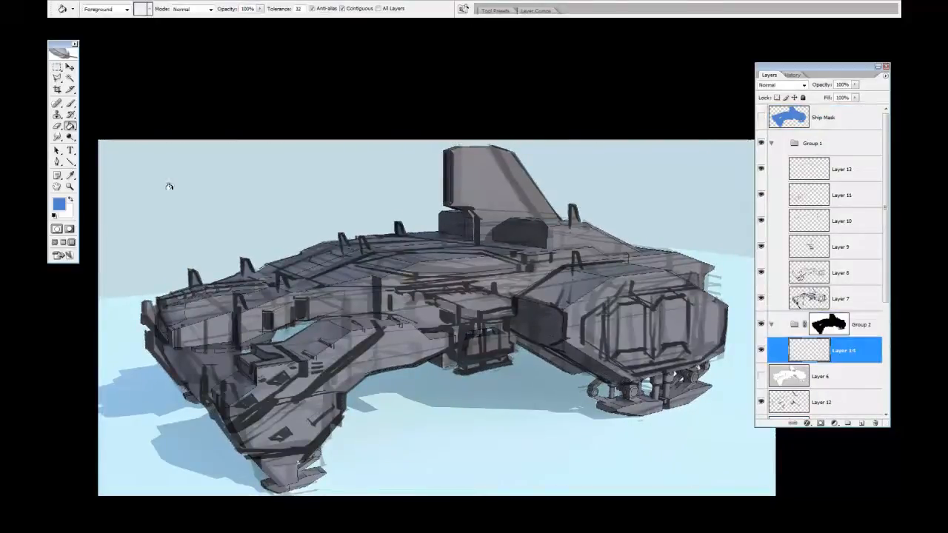
Draw a reflected blue gradient band across the sky behind the ship on Layer 14
key(shift+g)
drag(269, 167, 351, 248)
key(ctrl+z)
drag(348, 198, 361, 289)
key(ctrl+z)
Scale and tilt the blue gradient band so it slopes across the horizon behind the ship
key(ctrl+t)
drag(440, 334, 441, 298)
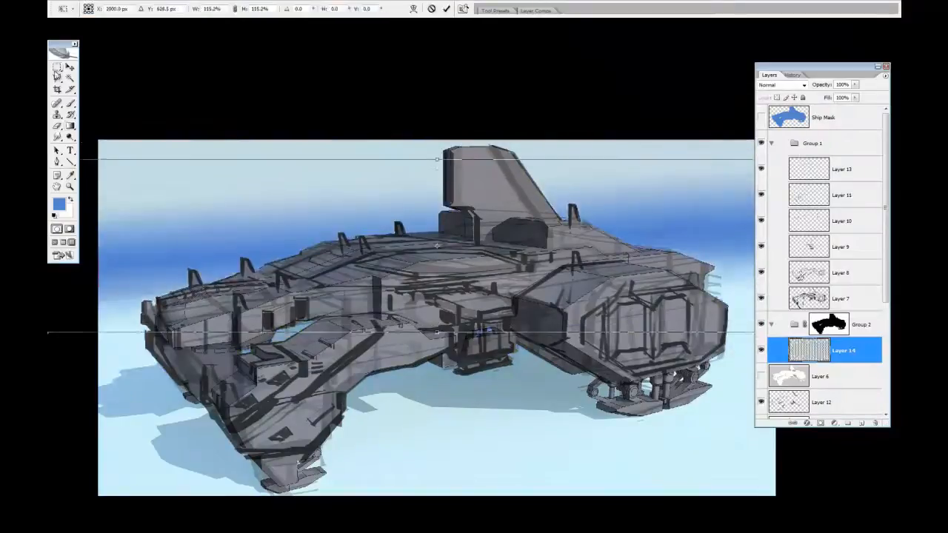
drag(689, 244, 481, 288)
drag(620, 203, 622, 214)
drag(621, 377, 621, 341)
drag(621, 276, 737, 276)
drag(737, 341, 738, 374)
drag(737, 211, 738, 195)
key(Return)
Duplicate Layer 14, hide the original and shift the copy's colour to orange-brown with Hue/Saturation
drag(844, 351, 859, 415)
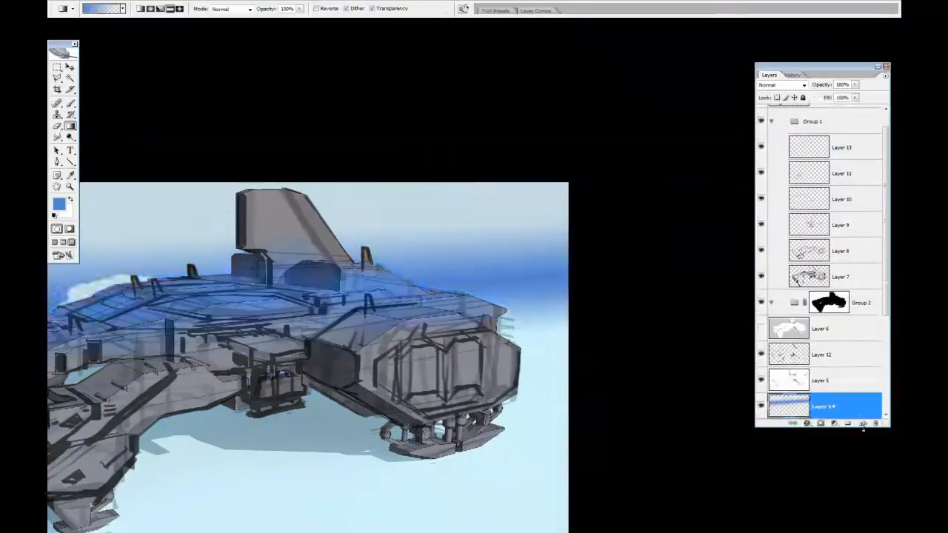
key(ctrl+z)
drag(844, 329, 861, 423)
click(761, 354)
key(ctrl+u)
drag(657, 426, 707, 429)
drag(657, 453, 639, 453)
drag(656, 479, 688, 379)
Add a new layer beneath Layer 14 in the masked group and set its blend mode to Multiply
click(759, 401)
click(850, 390)
click(861, 422)
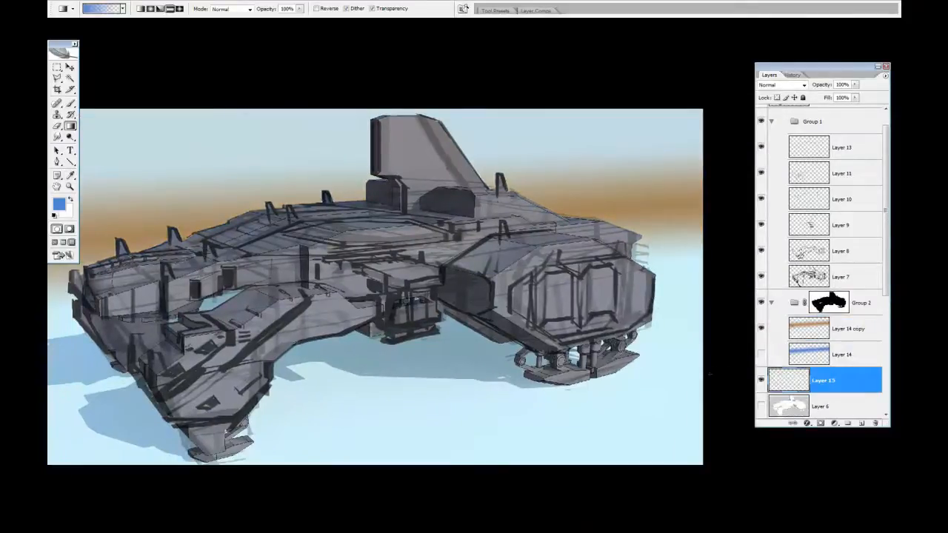
click(785, 84)
click(812, 136)
Darken the sky with a vertical gradient in a sampled gray and set the layer's opacity to 70%
alt+click(236, 206)
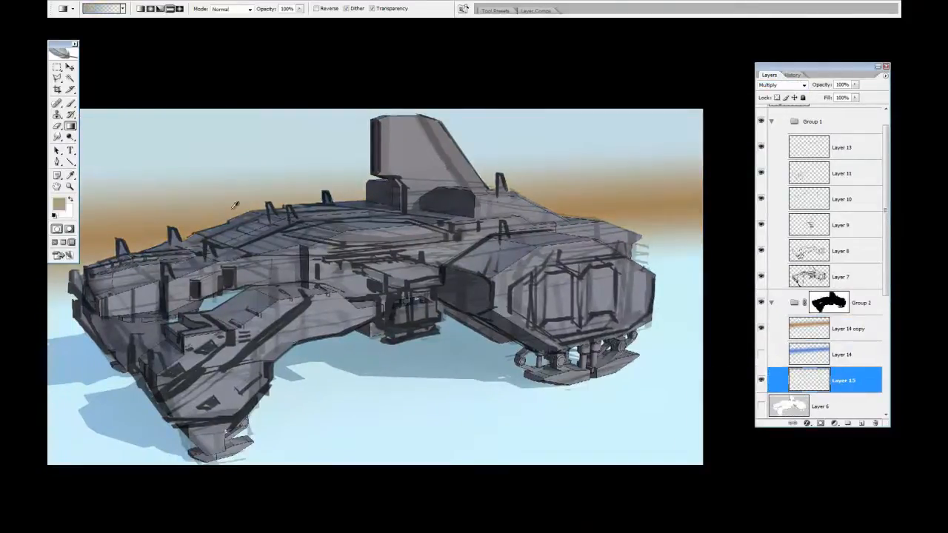
alt+click(244, 222)
drag(485, 415, 488, 332)
drag(481, 45, 494, 429)
drag(488, 296, 494, 426)
click(762, 383)
click(762, 384)
drag(828, 85, 812, 89)
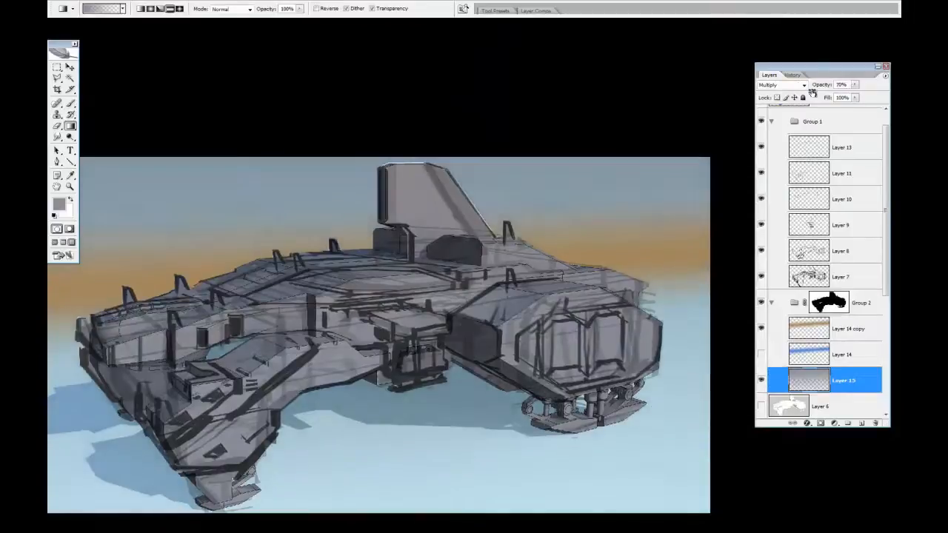
Add a new layer above the gray gradient, set it to Color mode and try a diagonal gradient
click(861, 423)
click(803, 85)
click(804, 304)
drag(696, 503, 381, 3)
key(ctrl+z)
Draw a vertical gradient in a sampled pale tone over the ground on the Color layer and lower its opacity
alt+click(442, 427)
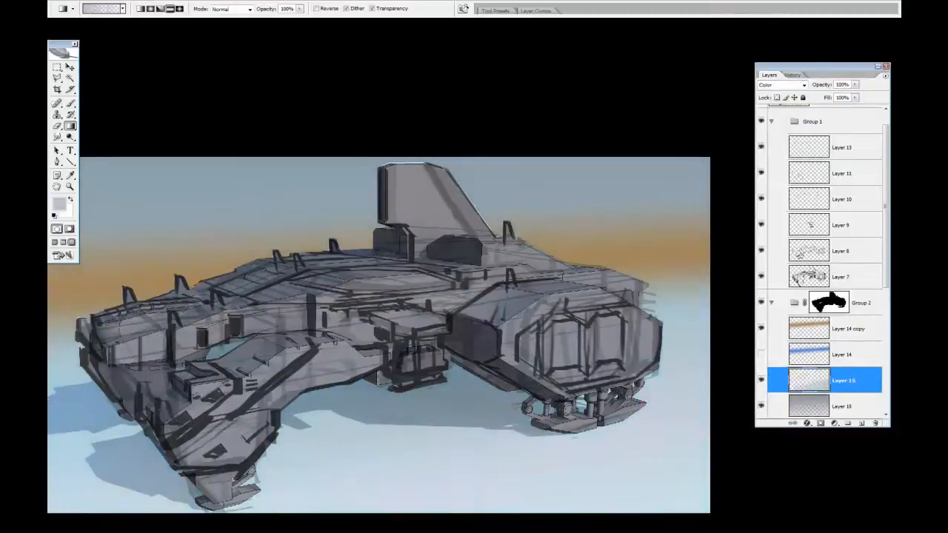
drag(477, 449, 477, 326)
drag(478, 328, 480, 469)
key(ctrl+z)
alt+click(483, 475)
drag(485, 503, 474, 297)
drag(822, 85, 804, 92)
Touch up the tail fin on Layer 12 with a brush using a sampled gray
mouse_move(885, 207)
mouse_down()
mouse_move(885, 276)
mouse_move(885, 235)
mouse_move(885, 264)
mouse_up()
click(842, 347)
key(b)
alt+click(415, 193)
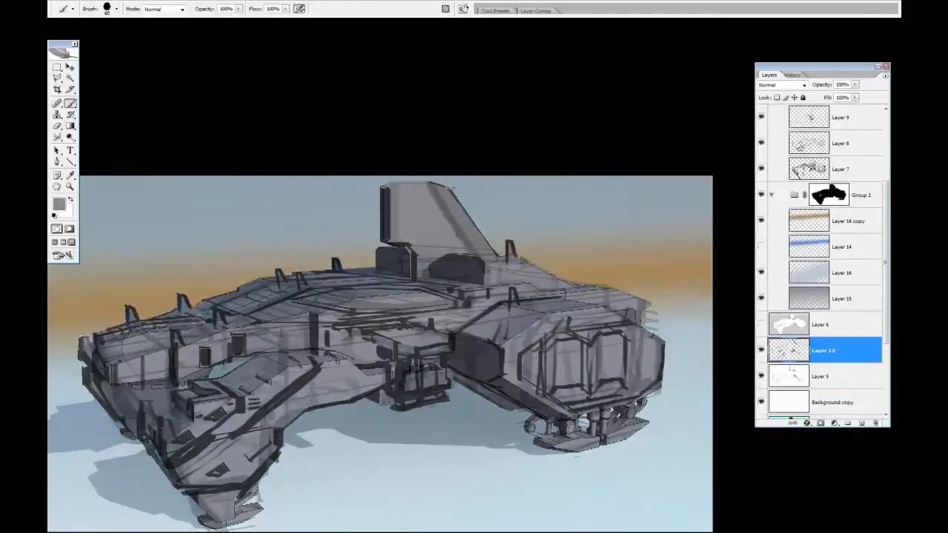
drag(492, 249, 449, 194)
Duplicate the orange band layer and set the duplicate's blend mode to Multiply
click(845, 220)
key(ctrl+j)
click(783, 85)
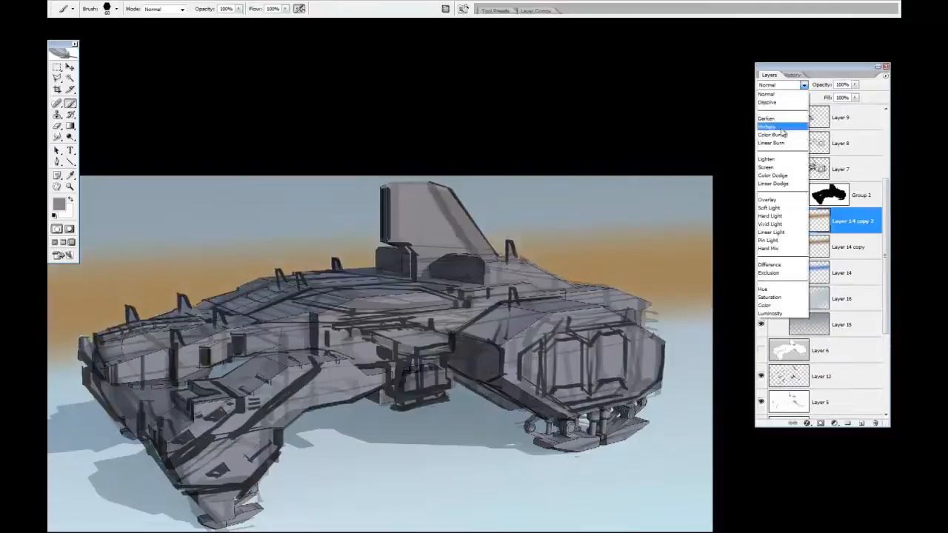
click(774, 131)
Stretch the Multiply orange band vertically to about 328% so it covers the whole sky
key(m)
key(ctrl+t)
drag(442, 204, 443, 29)
drag(575, 362, 281, 356)
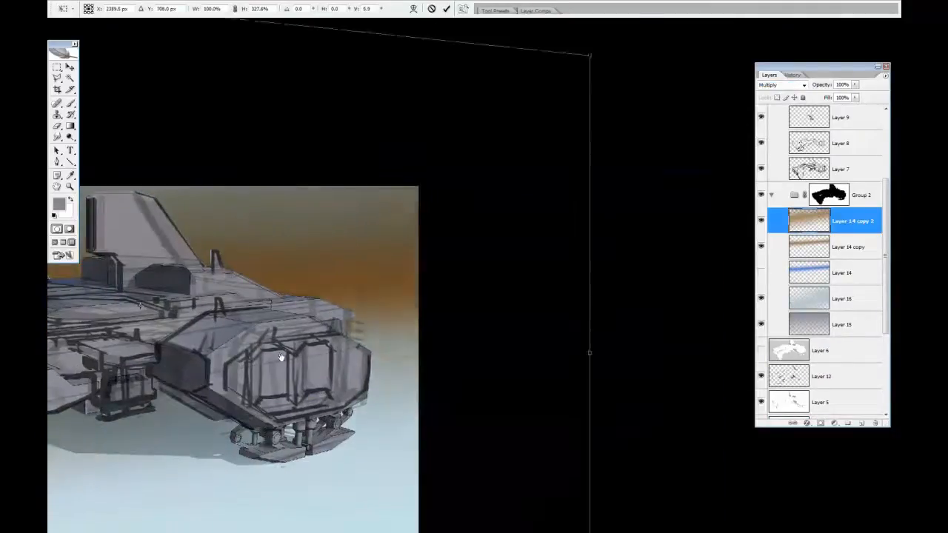
drag(220, 441, 582, 438)
key(Return)
Duplicate the enlarged Multiply band and rescale the dark gray copy vertically over the upper sky
key(ctrl+j)
click(844, 273)
click(853, 223)
key(ctrl+t)
drag(444, 501, 444, 391)
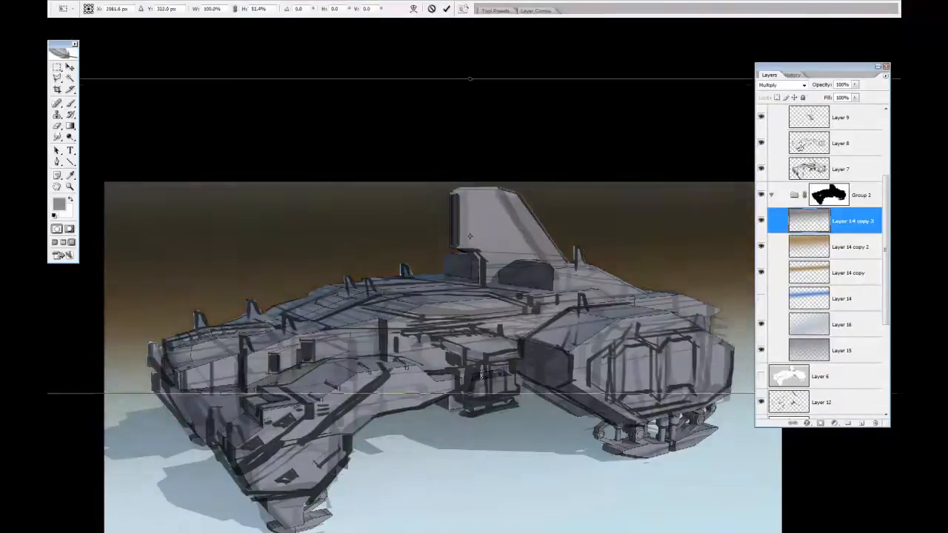
drag(469, 80, 471, 191)
drag(444, 388, 446, 491)
key(Return)
Shift the enlarged band on Layer 14 copy 2 to a muted olive with Hue/Saturation
click(852, 247)
key(ctrl+u)
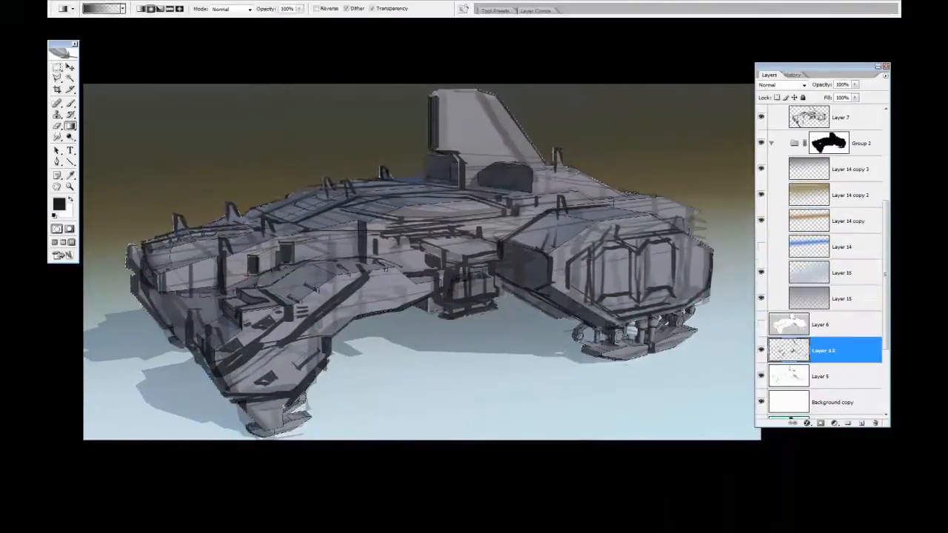
Shade the tail fin and forward hull on Layer 12 with short radial gradients in sampled grays
alt+click(474, 117)
drag(426, 104, 463, 118)
drag(161, 182, 171, 215)
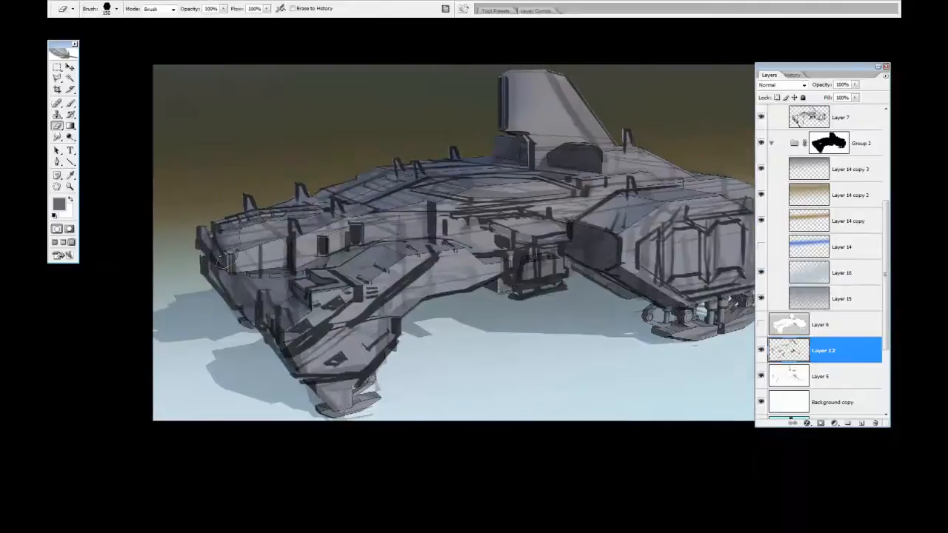
key(e)
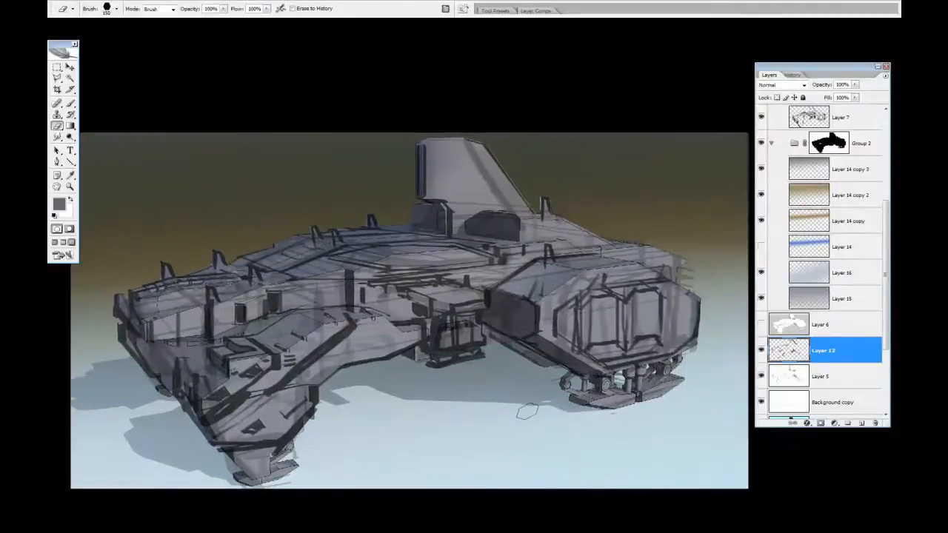
key(b)
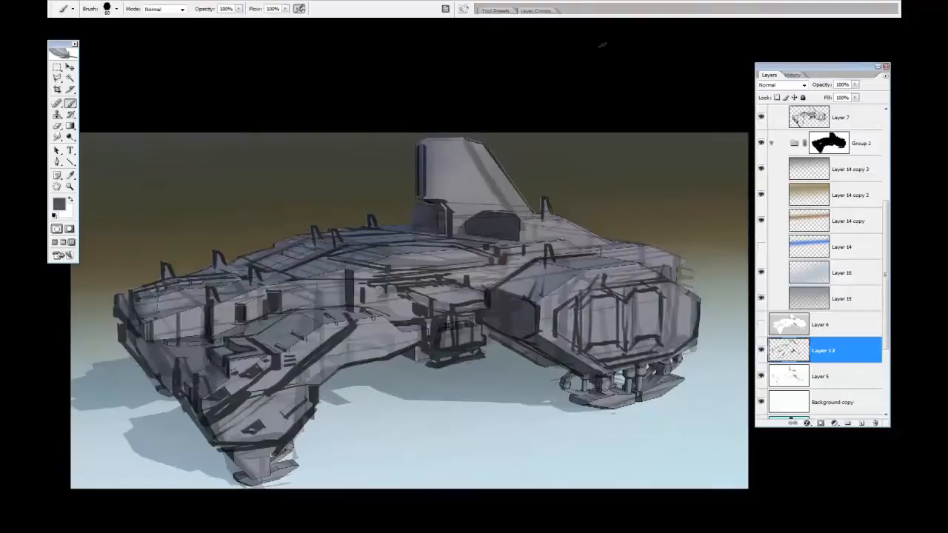
Draw thin horizontal louver lines across the dark intake below the tail fin on a new layer above Layer 12
click(863, 424)
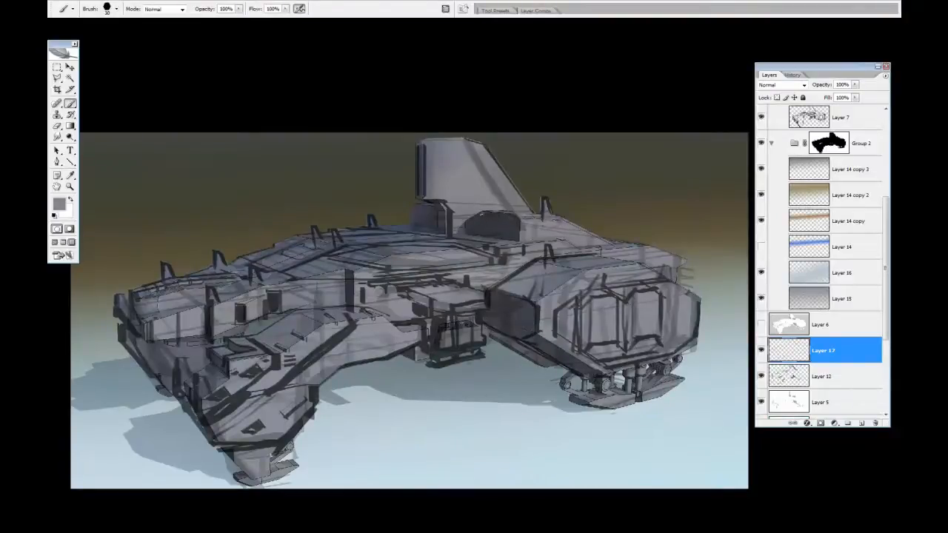
mouse_move(470, 216)
mouse_down()
mouse_move(523, 220)
mouse_move(522, 232)
mouse_up()
key(ctrl+z)
key(ctrl+z)
drag(461, 232, 521, 242)
Scale the intake's louver lines down to about 95%
ctrl+click(789, 324)
key(ctrl+h)
key(ctrl+t)
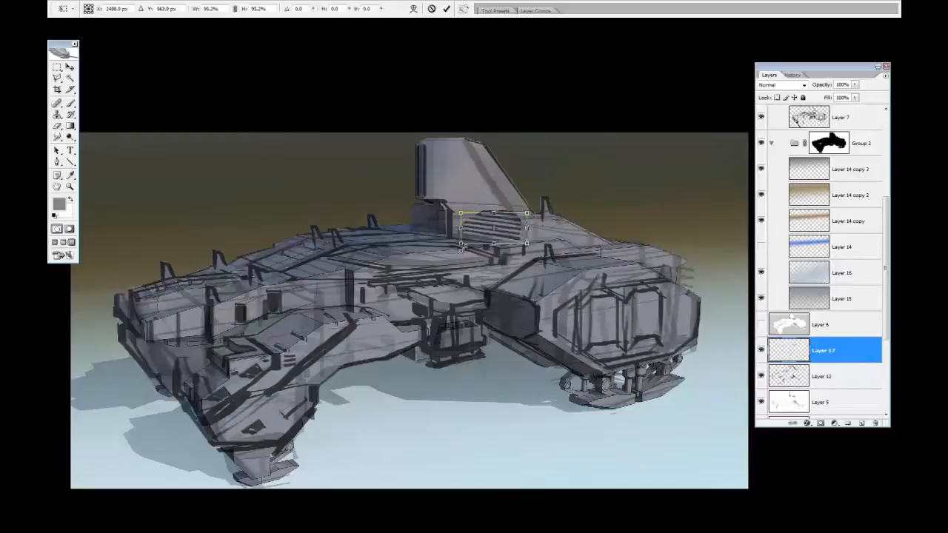
key(Return)
Duplicate the louver lines onto the box in front of the tail fin and transform them to fit
key(v)
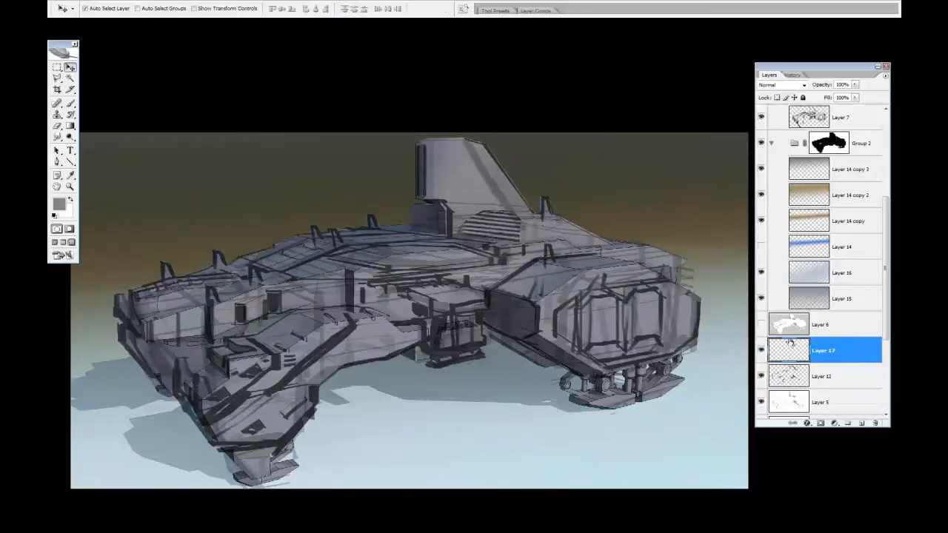
drag(503, 248, 446, 235)
key(ctrl+t)
key(Return)
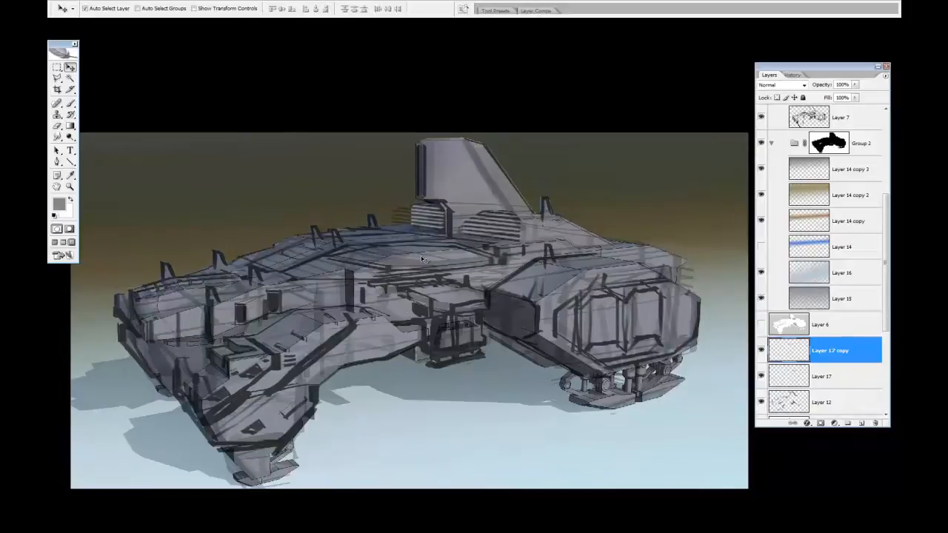
Tone down the louver lines on Layer 17 and its copy with the Burn tool on Shadows at 30% exposure
key(o)
key(alt+bracketleft)
drag(462, 215, 495, 224)
click(822, 351)
click(428, 217)
click(822, 376)
key(ctrl+z)
click(803, 374)
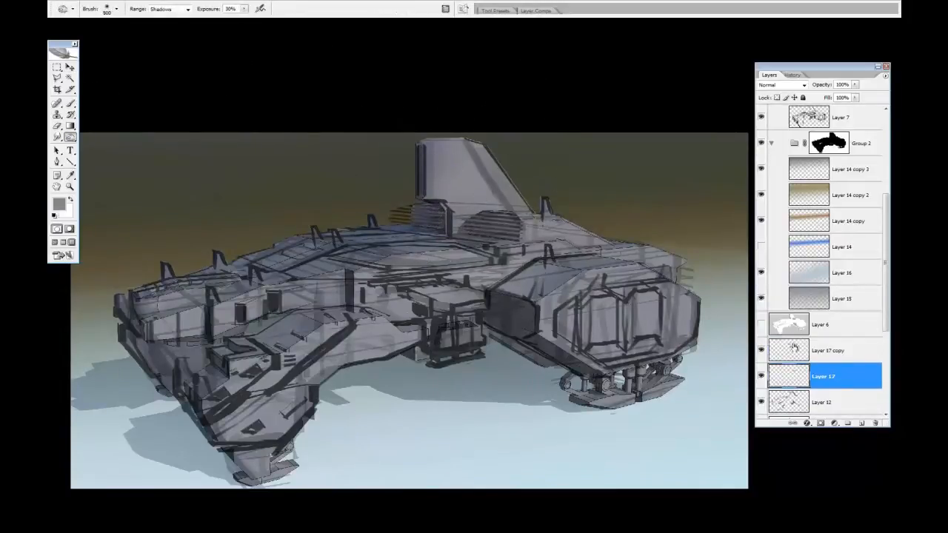
Duplicate both louver layers, hide the originals and merge the duplicates into one layer
click(57, 67)
shift+click(852, 351)
drag(853, 363, 863, 414)
mouse_move(886, 245)
mouse_down()
mouse_move(886, 293)
mouse_move(859, 229)
mouse_up()
key(ctrl+j)
click(761, 294)
click(762, 319)
key(ctrl+e)
Erase the louver lines that overhang the front edge of the box ahead of the tail fin
key(e)
drag(391, 207, 397, 248)
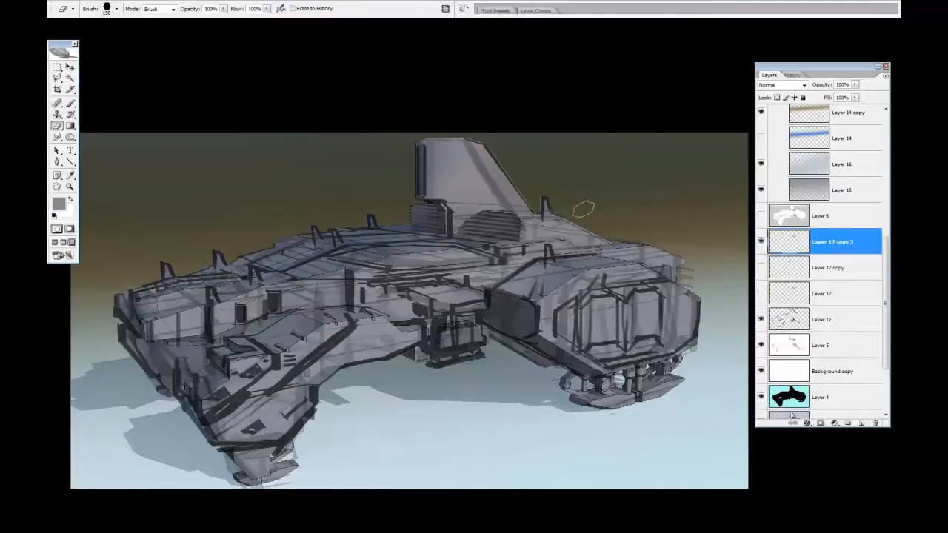
Touch up the louvered boxes with brush and eraser on a new layer, and merge it with Layer 17 copy 3
key(ctrl+shift+alt+n)
key(b)
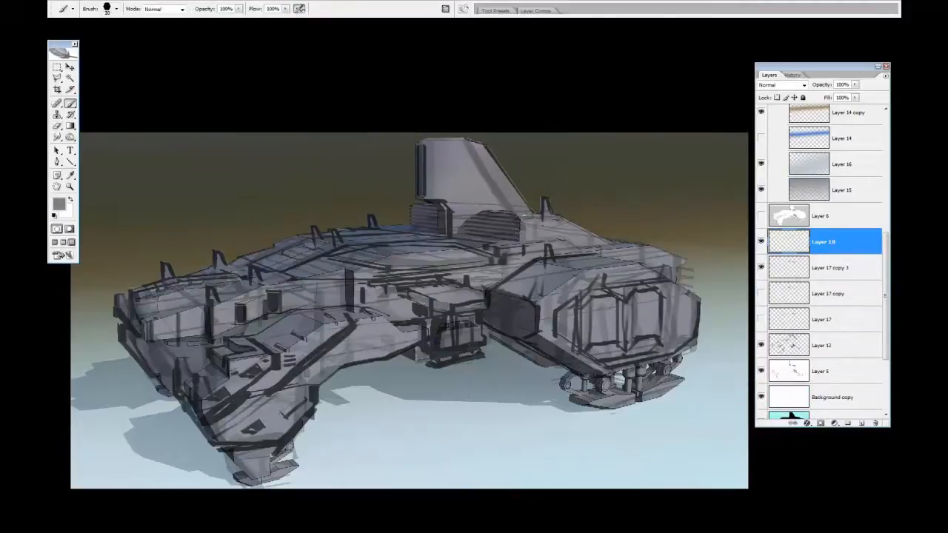
key(e)
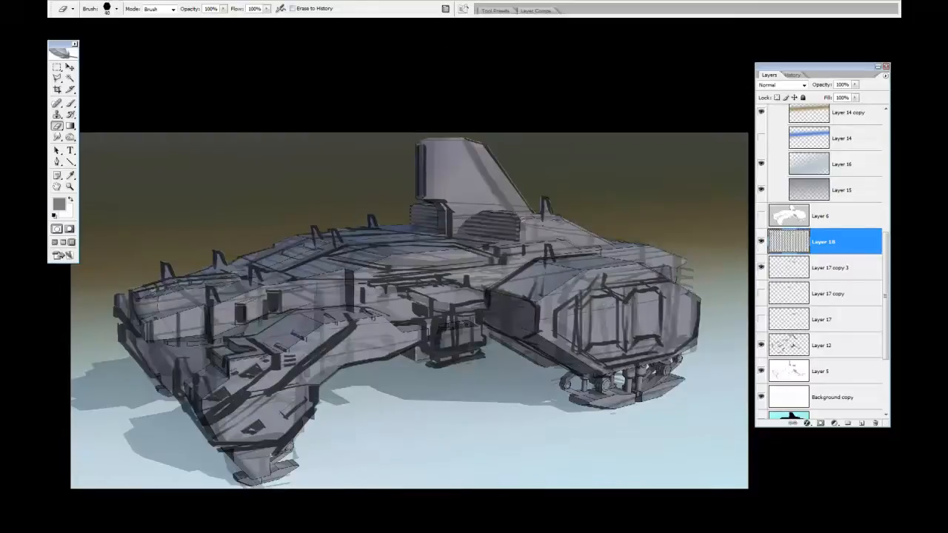
shift+click(789, 271)
key(ctrl+e)
Adjust the warm background gradient in Group 2 with Hue/Saturation and reduce the opacity of the gradient
scroll(788, 285, up, 5)
ctrl+click(828, 320)
key(m)
scroll(774, 337, down, 1)
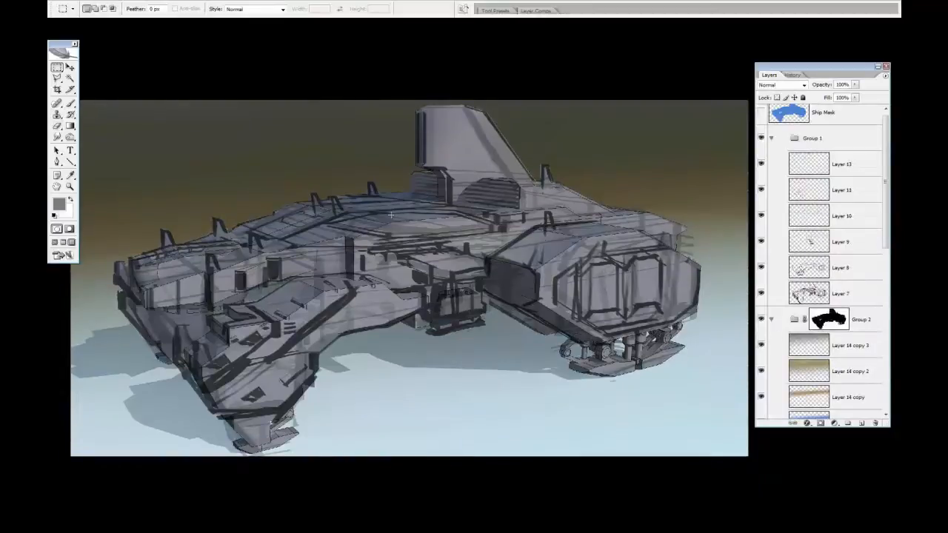
click(835, 347)
click(853, 381)
key(ctrl+u)
drag(657, 455, 652, 480)
click(760, 403)
drag(831, 87, 818, 87)
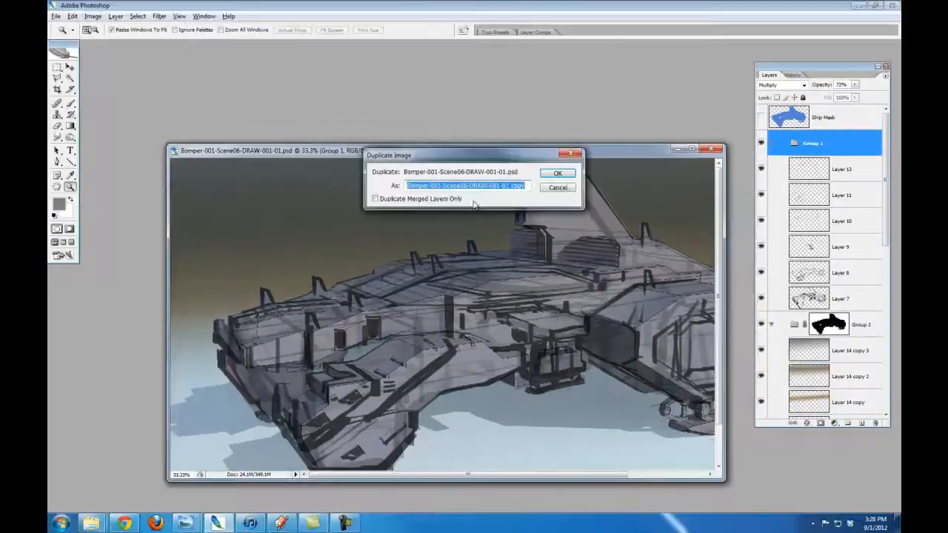
Duplicate the image with all its layers and save the copy as Bomper-001-Scene06-DRAW-B&W-001-01.psd
drag(509, 186, 622, 199)
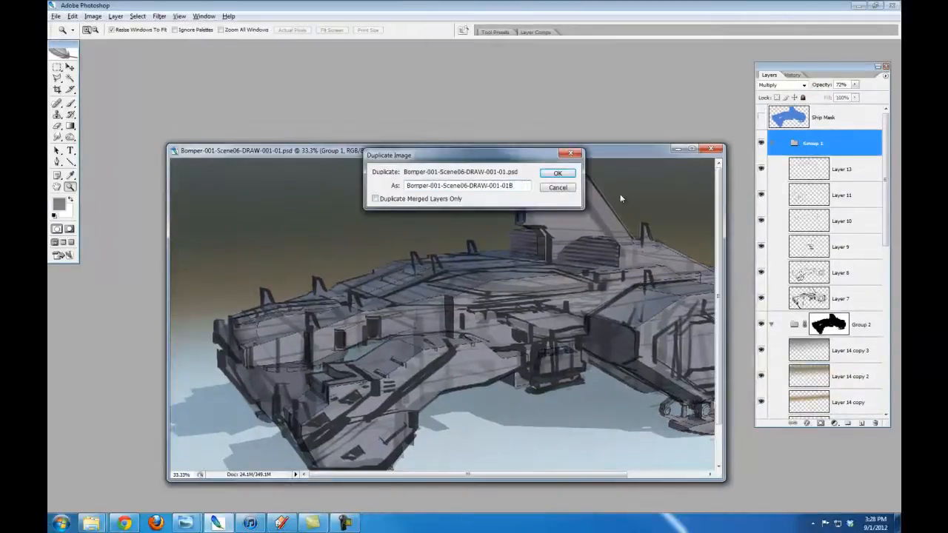
drag(469, 186, 489, 187)
click(557, 173)
key(ctrl+shift+s)
text(B&W-)
Merge Group 2 and all the layers below it into the Background layer, keeping Group 1 separate
click(798, 374)
click(863, 331)
scroll(863, 332, down, 10)
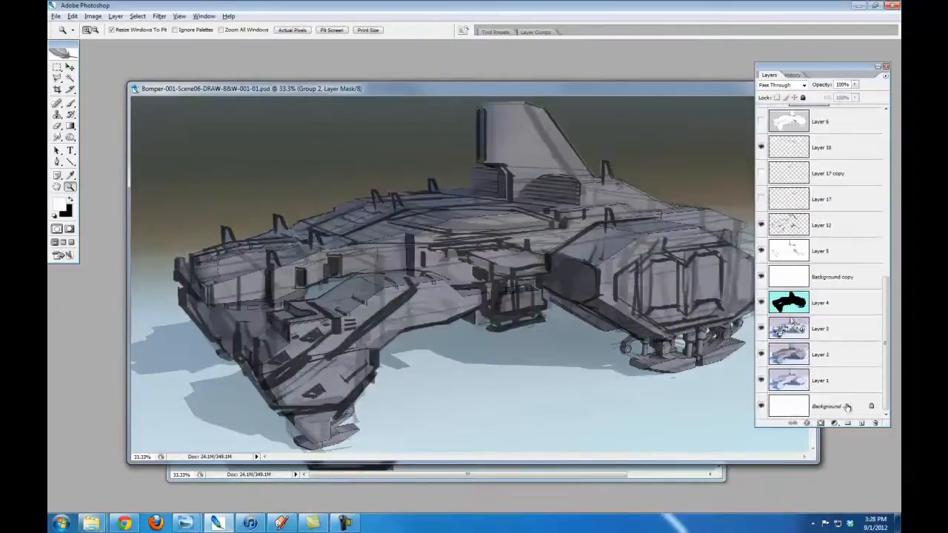
shift+click(847, 407)
scroll(844, 339, up, 10)
key(ctrl+e)
Add a layer between Group 1 and the Background, fill it with white and lower its opacity to 56%
click(822, 144)
ctrl+click(861, 422)
key(g)
key(shift+g)
key(d)
key(x)
click(655, 360)
drag(825, 87, 807, 88)
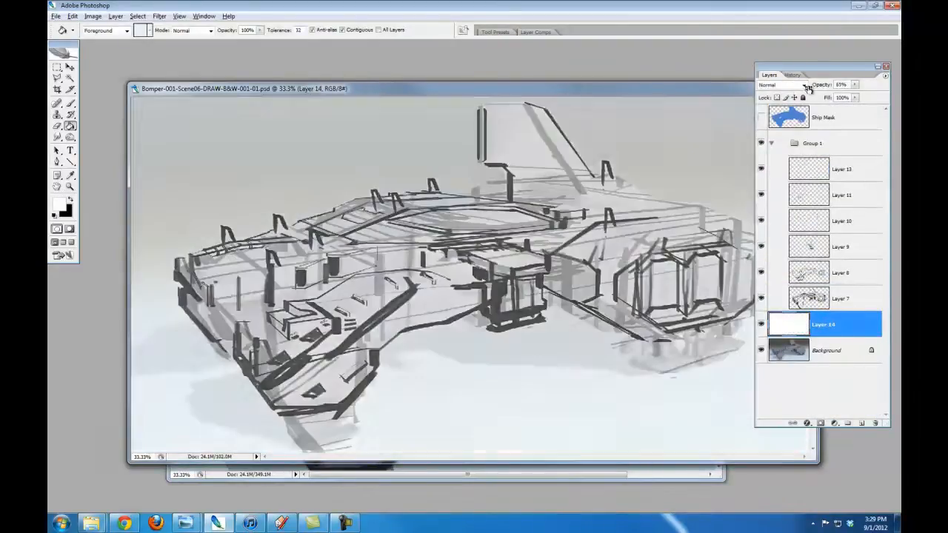
On a new layer at the top of Group 1, draw 6 px perspective lines along the hull with the Line tool
drag(715, 88, 732, 139)
key(z)
alt+click(696, 239)
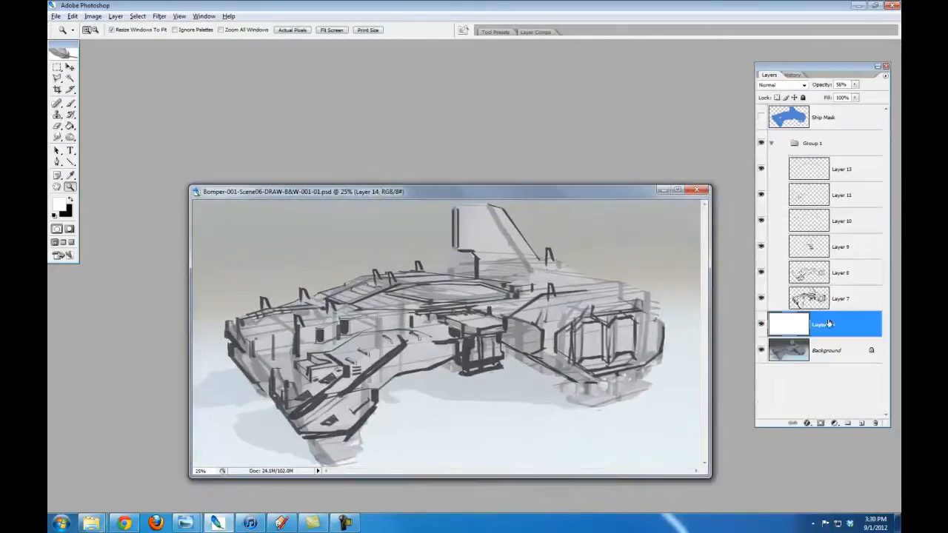
drag(837, 168, 856, 321)
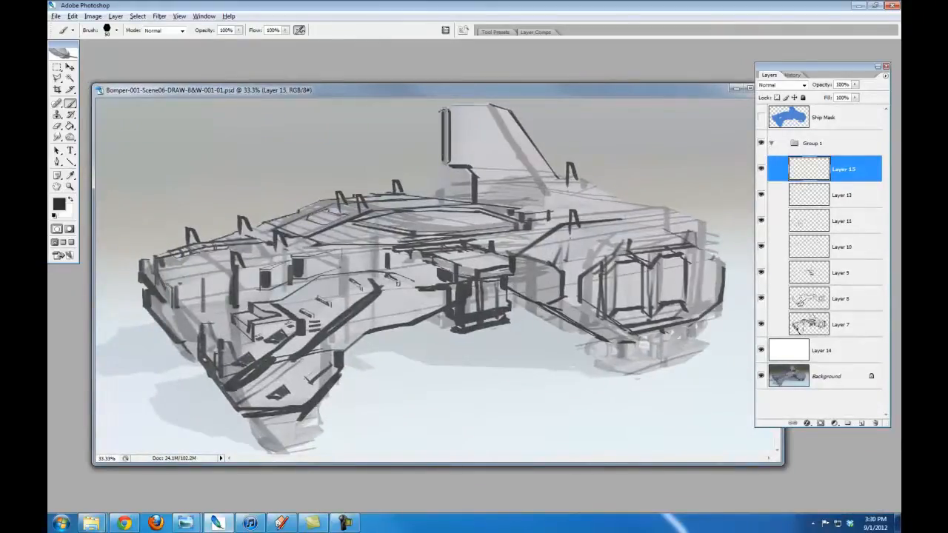
click(861, 423)
click(70, 161)
key(bracketleft)
key(bracketleft)
key(bracketleft)
key(bracketleft)
mouse_move(120, 271)
mouse_down()
mouse_move(737, 213)
mouse_move(691, 209)
mouse_move(700, 205)
mouse_up()
drag(729, 274, 159, 381)
drag(304, 302, 169, 317)
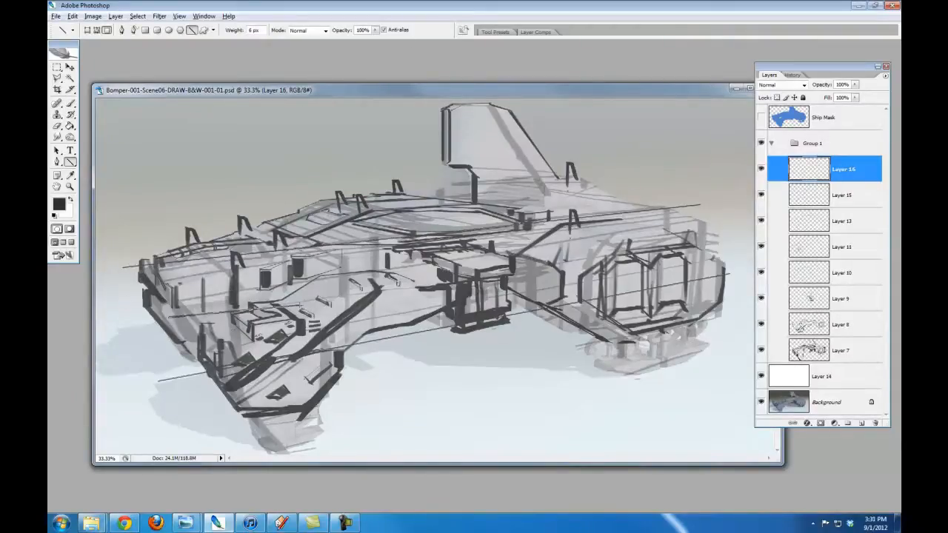
Draw vertical construction lines at the near wing's front corners and a long perspective line across the hull
drag(155, 232, 155, 343)
drag(141, 237, 141, 306)
drag(198, 319, 198, 385)
drag(139, 297, 728, 205)
mouse_move(719, 217)
mouse_down()
mouse_move(717, 280)
mouse_move(705, 217)
mouse_move(719, 228)
mouse_up()
Draw perspective lines along the upper deck and the tail fin base, plus long verticals through the fin's front edge and the hull
drag(208, 203, 637, 179)
drag(425, 171, 574, 162)
drag(440, 103, 448, 202)
key(ctrl+z)
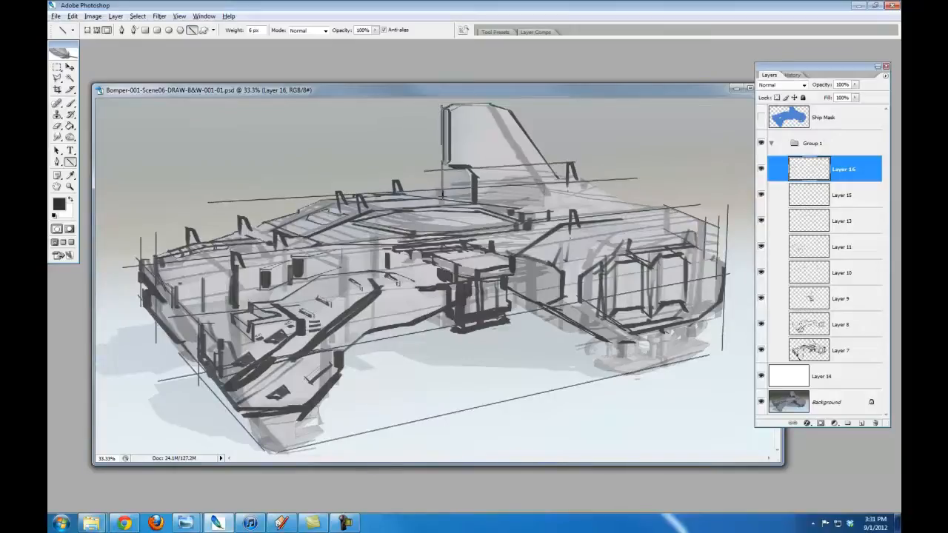
mouse_move(443, 99)
mouse_down()
mouse_move(431, 342)
mouse_move(445, 359)
mouse_up()
drag(347, 174, 349, 338)
drag(670, 206, 499, 185)
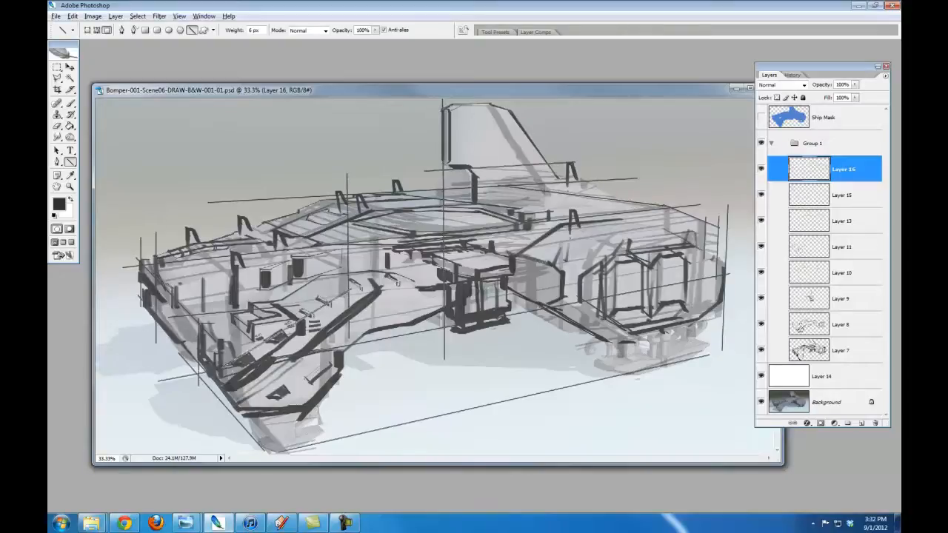
key(ctrl+z)
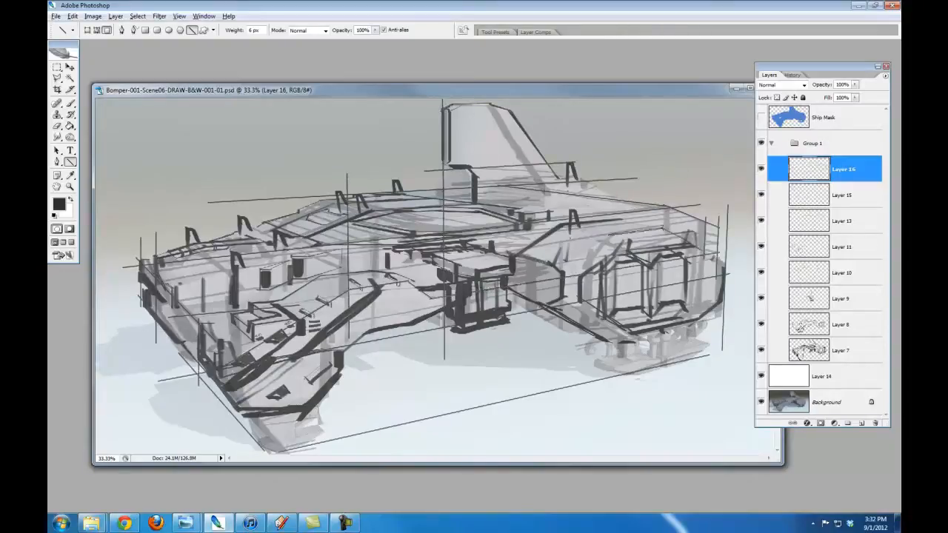
Outline the front foot and the landing foot under the engine pod with thin 6 px lines
drag(723, 316, 577, 347)
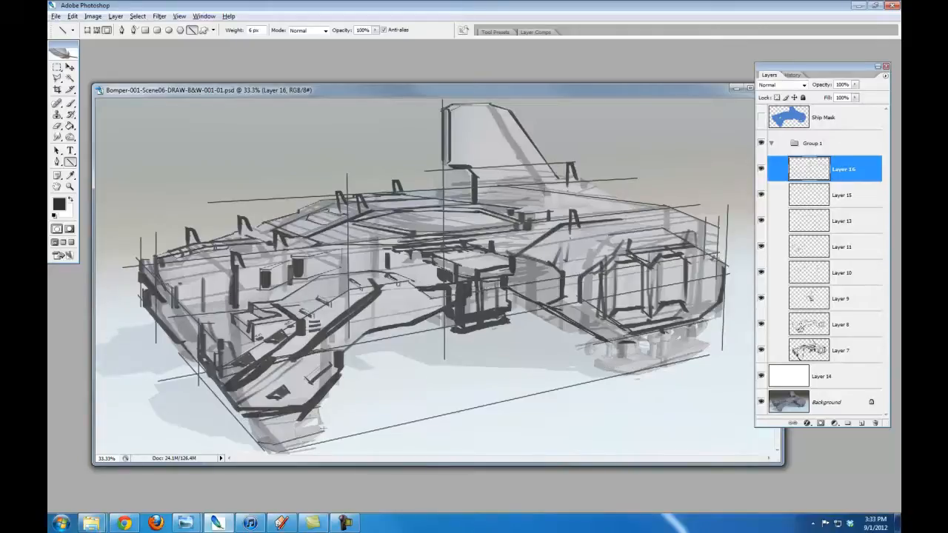
drag(298, 415, 296, 443)
drag(254, 422, 275, 447)
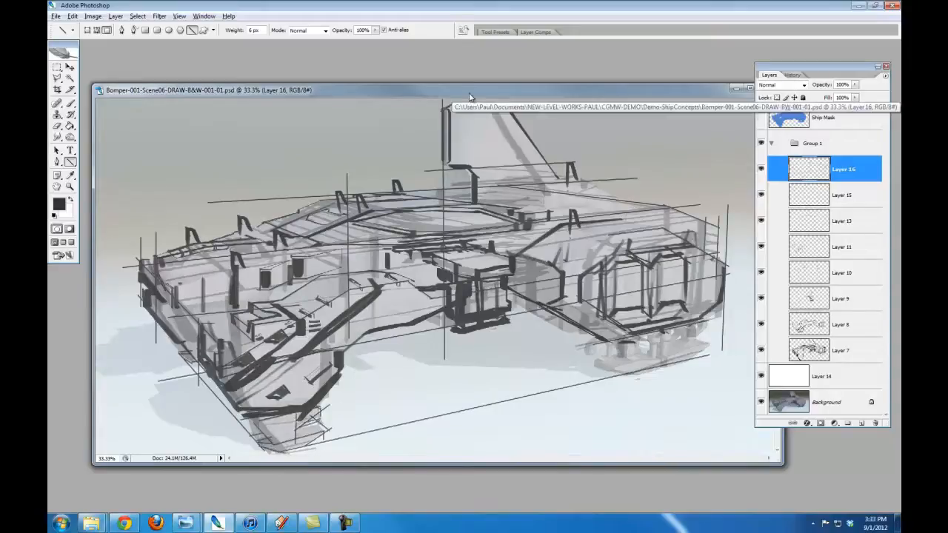
drag(581, 361, 662, 361)
drag(651, 331, 651, 360)
drag(692, 324, 692, 348)
Draw thin lines along the engine pod's lower edges and the rear of the upper deck
drag(596, 339, 503, 290)
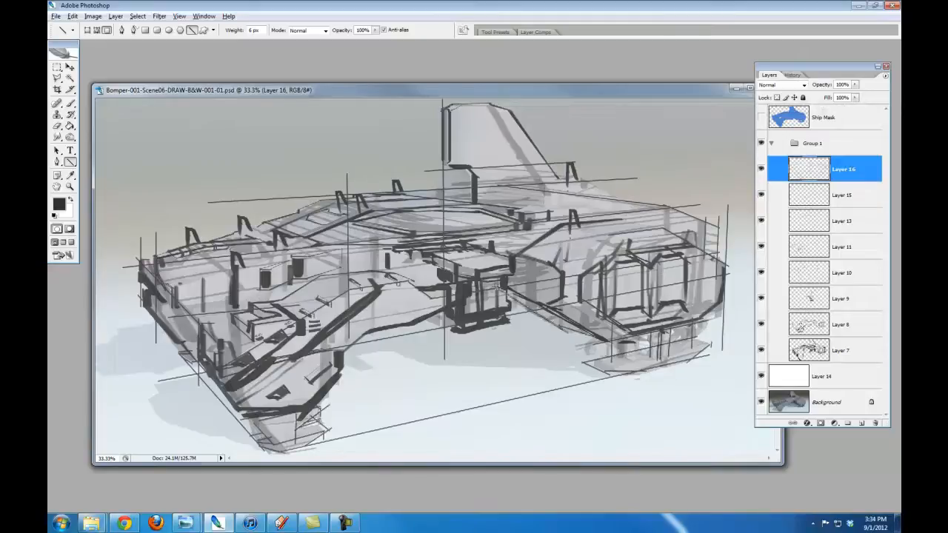
drag(726, 274, 724, 301)
drag(724, 302, 697, 330)
key(ctrl+z)
drag(406, 194, 553, 217)
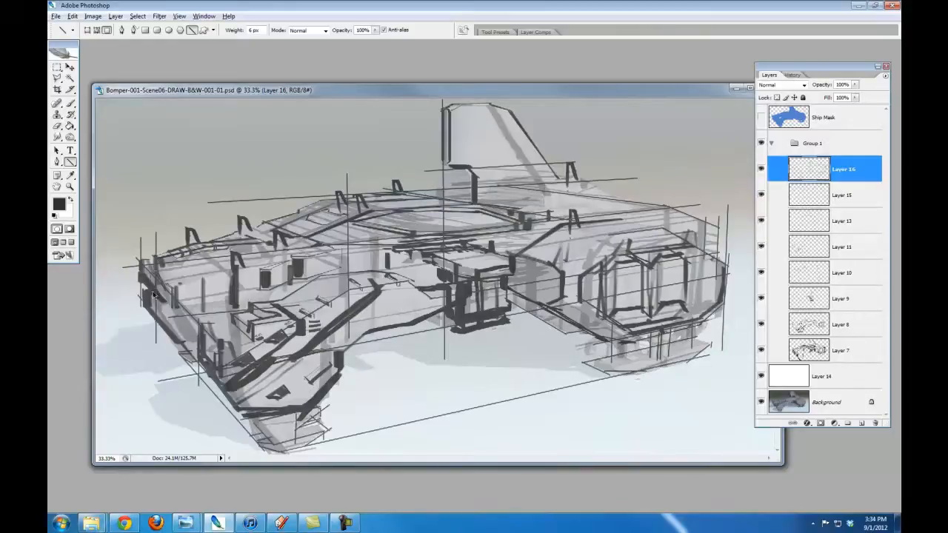
Outline the two boxes at the base of the tail fin with thin lines and add a short near-wing panel line
drag(169, 283, 227, 259)
drag(437, 191, 506, 177)
drag(506, 177, 561, 176)
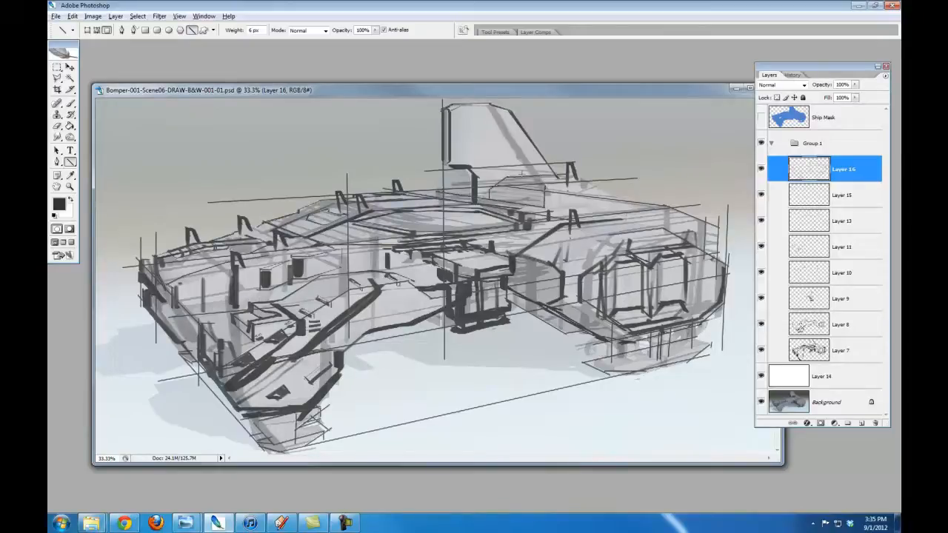
drag(437, 174, 445, 169)
drag(445, 170, 466, 176)
drag(452, 111, 459, 164)
key(ctrl+z)
Draw thin panel lines across the near wing's upper surface and a short vertical at the engine pod's rear
drag(210, 276, 233, 271)
drag(235, 270, 297, 251)
drag(297, 251, 383, 247)
drag(706, 227, 706, 253)
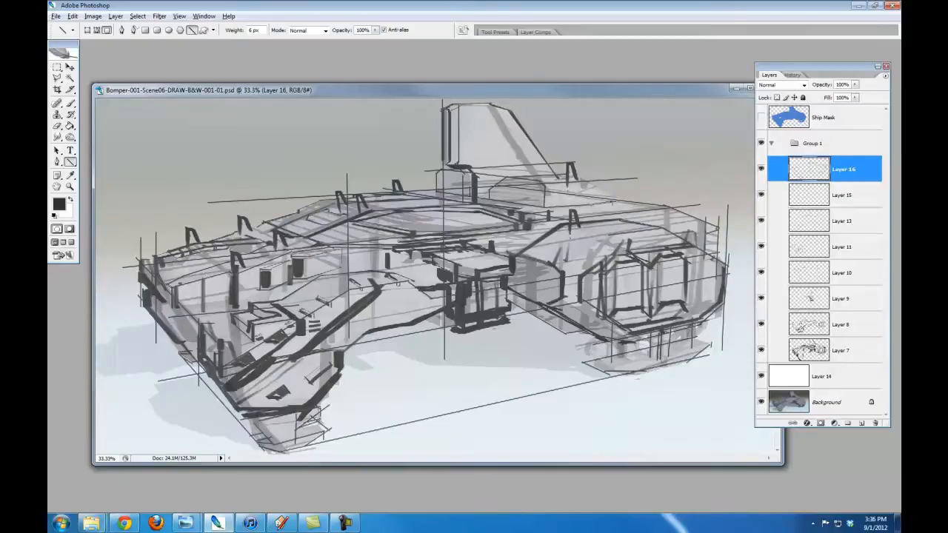
Compare the sketch with Group 1 hidden, and draw panel lines on the rear deck, the near wing's side and the recess beside the central gondola
click(761, 144)
click(761, 144)
drag(589, 205, 626, 211)
click(762, 144)
click(761, 143)
drag(175, 308, 228, 301)
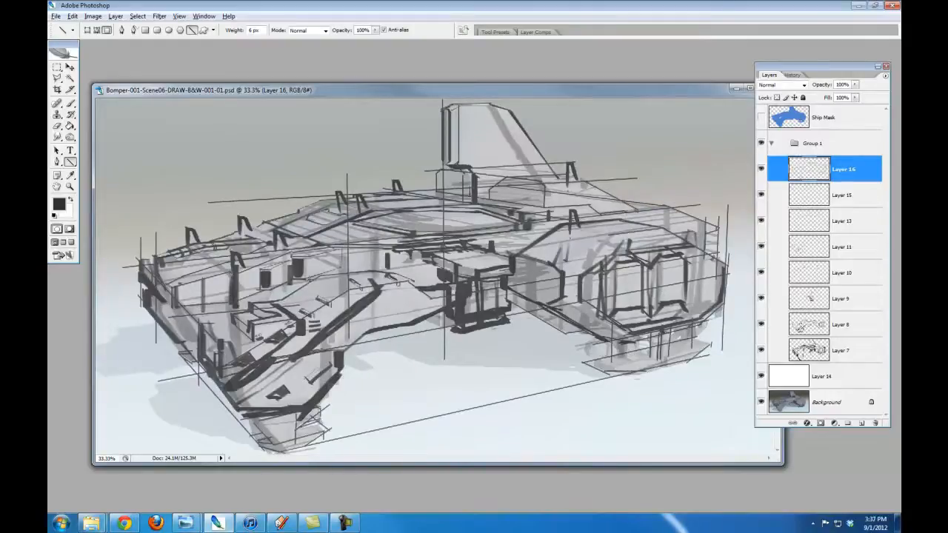
drag(402, 276, 400, 247)
drag(427, 283, 449, 284)
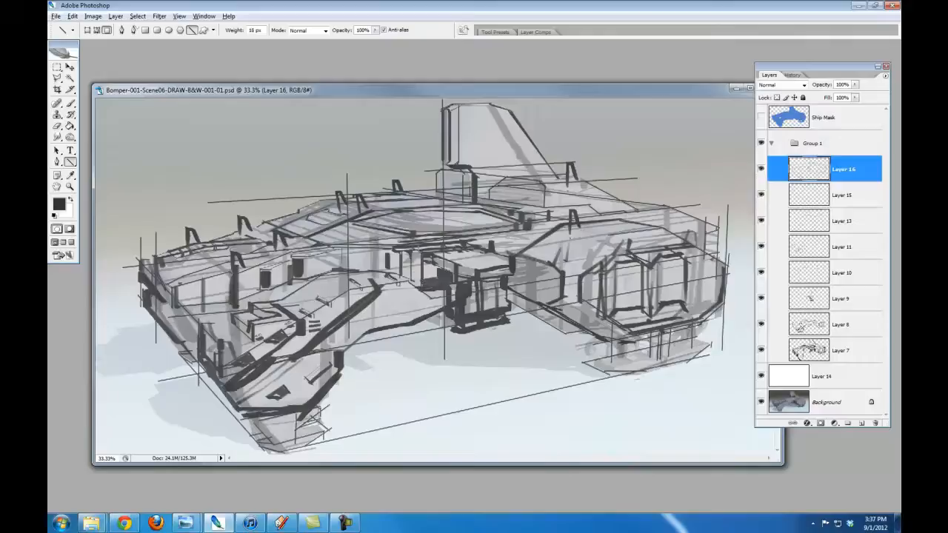
Reinforce the near wing's lower panel edge, the hull underside and the engine pod's lower edge with 18 px lines
drag(236, 302, 269, 292)
drag(372, 333, 345, 356)
drag(509, 298, 566, 334)
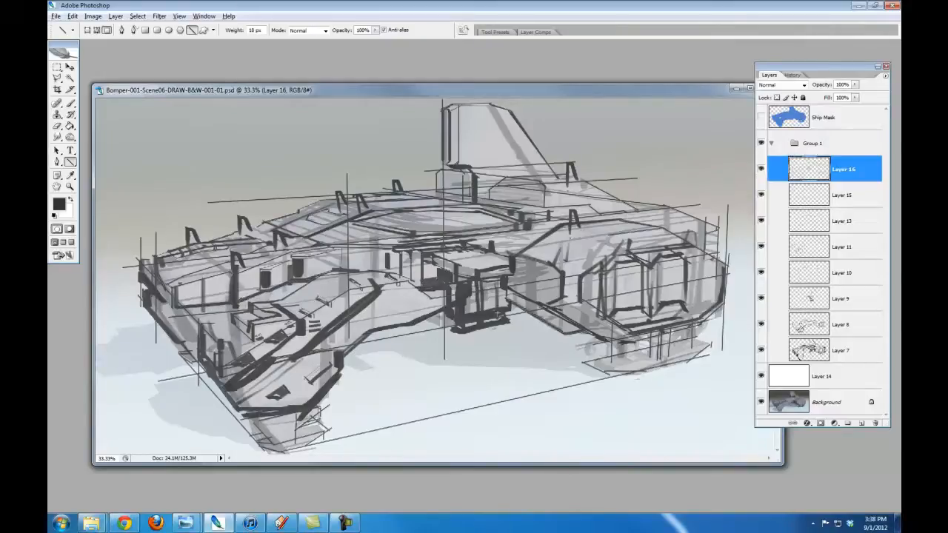
On a new layer, outline and detail both landing feet with thick 17 px dark lines
key(ctrl+shift+alt+n)
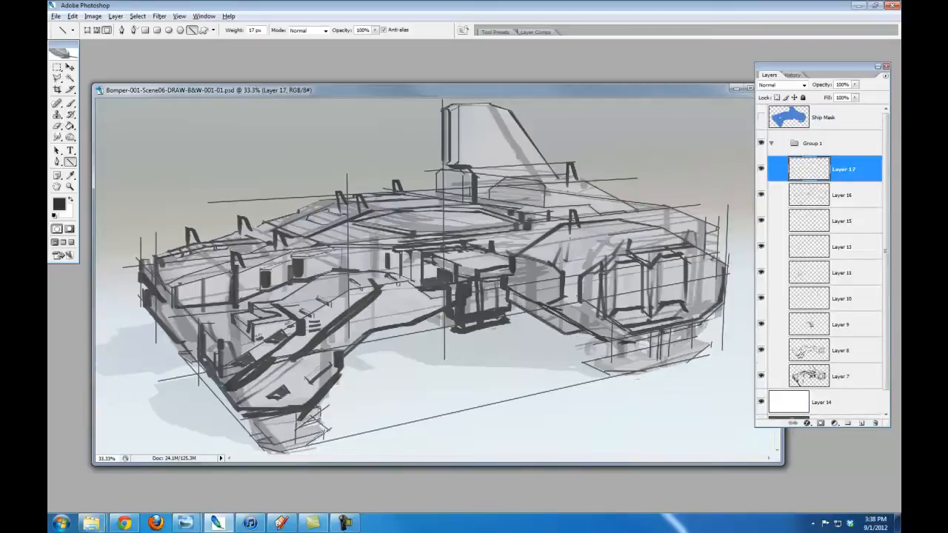
drag(280, 452, 310, 447)
mouse_move(643, 370)
mouse_down()
mouse_move(693, 359)
mouse_move(649, 362)
mouse_up()
drag(614, 365, 632, 362)
drag(581, 361, 655, 369)
drag(692, 339, 712, 344)
drag(589, 351, 611, 353)
drag(593, 337, 585, 344)
drag(695, 317, 700, 329)
drag(706, 326, 693, 338)
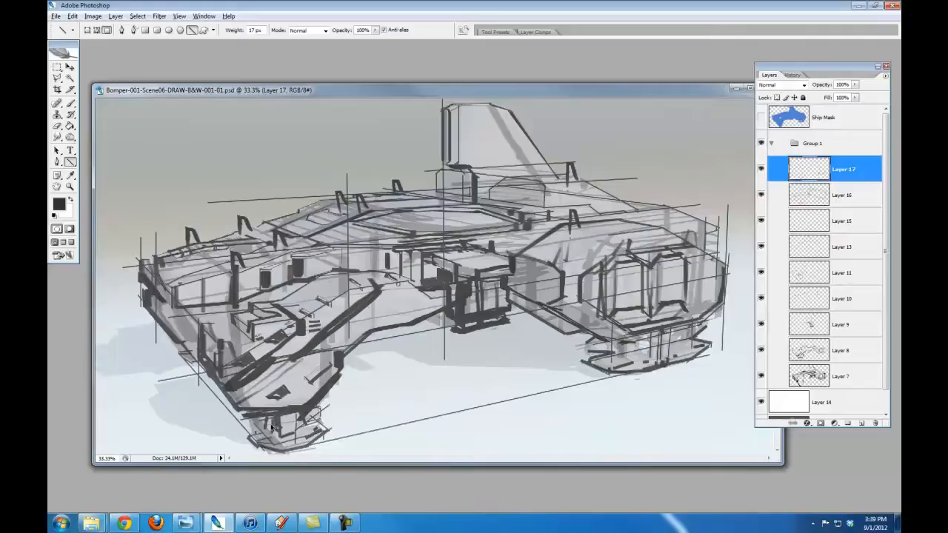
drag(303, 436, 310, 433)
drag(268, 441, 277, 442)
On a new layer, thin the heavy diagonal lines on the front nose by covering them with white 19 px lines
key(x)
click(861, 423)
key(b)
key(e)
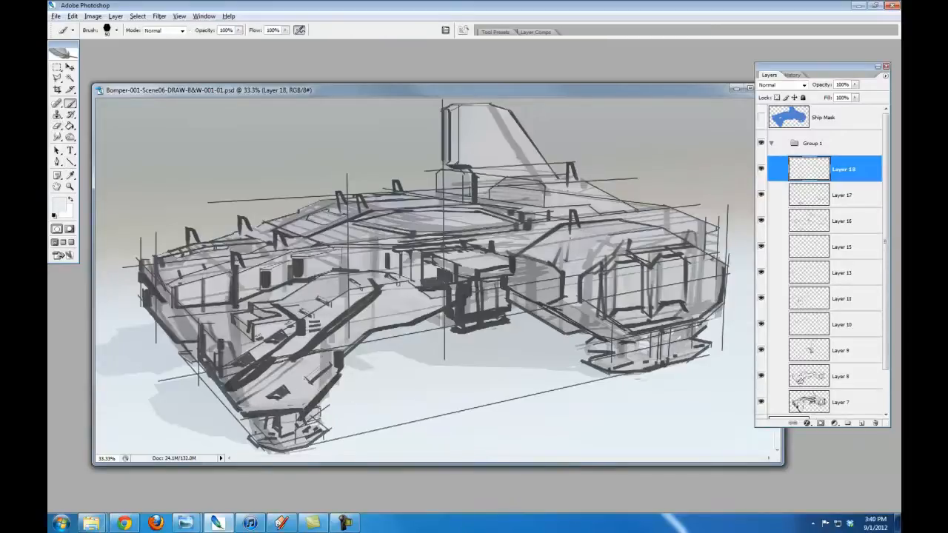
key(u)
key(bracketright)
key(bracketright)
key(d)
key(x)
mouse_move(271, 363)
mouse_down()
mouse_move(314, 352)
mouse_move(381, 292)
mouse_move(228, 383)
mouse_move(268, 362)
mouse_move(294, 324)
mouse_up()
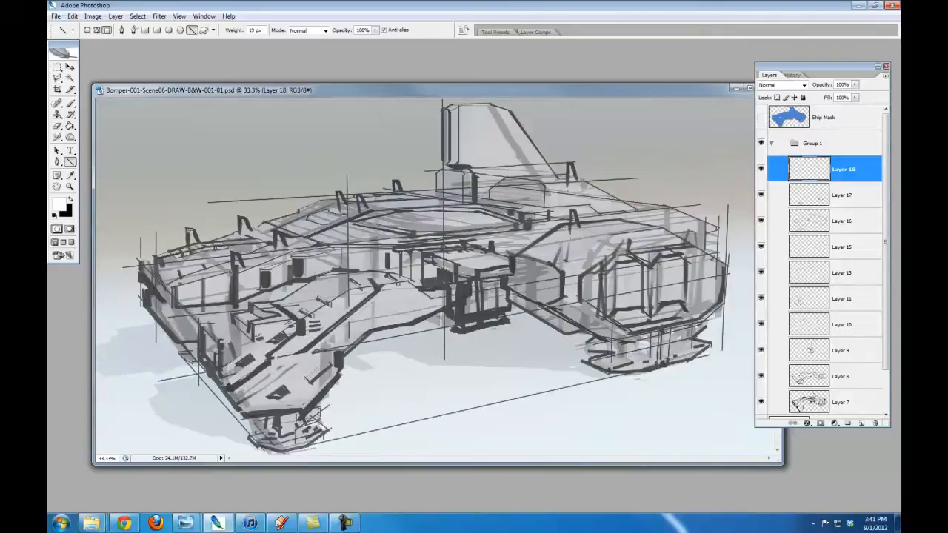
Copy the light antenna fill onto the other hull antennas and narrow the copy on the engine pod's antenna
key(v)
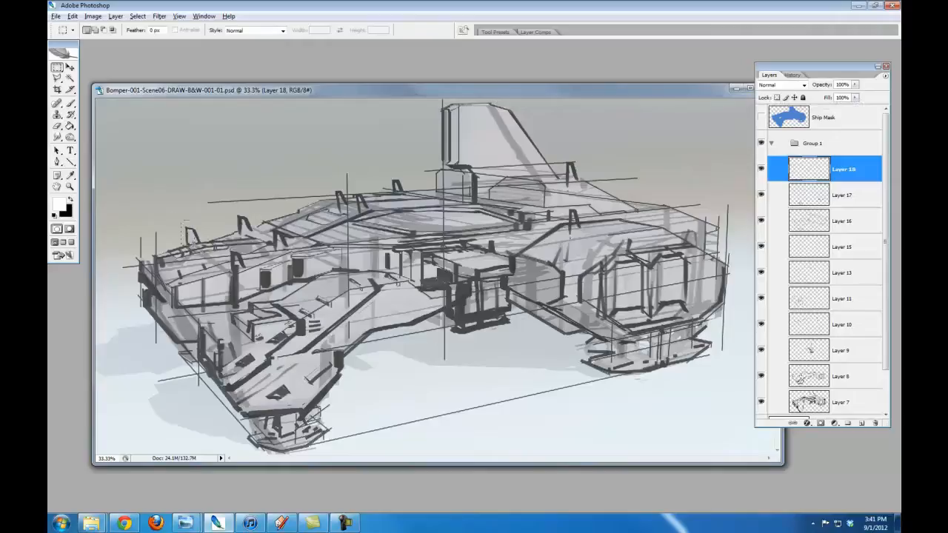
drag(191, 241, 242, 228)
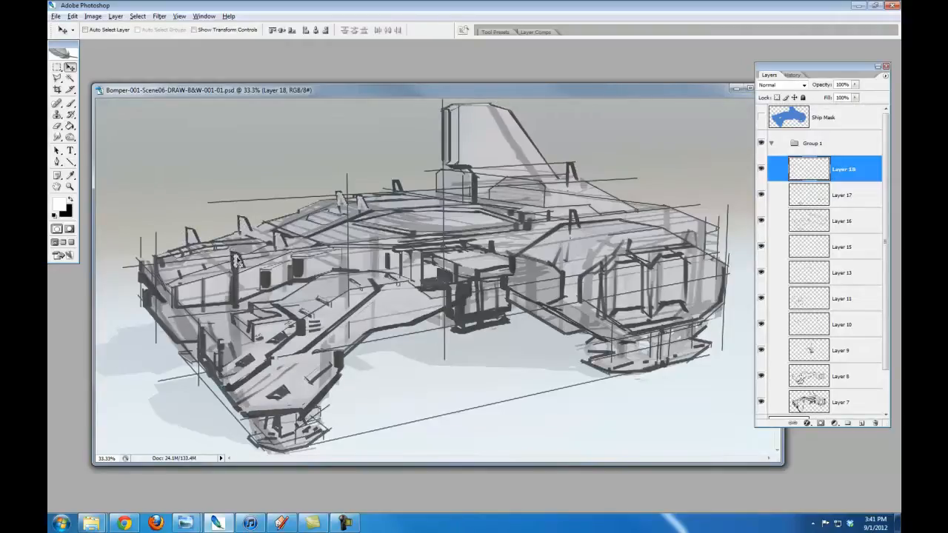
key(ctrl+t)
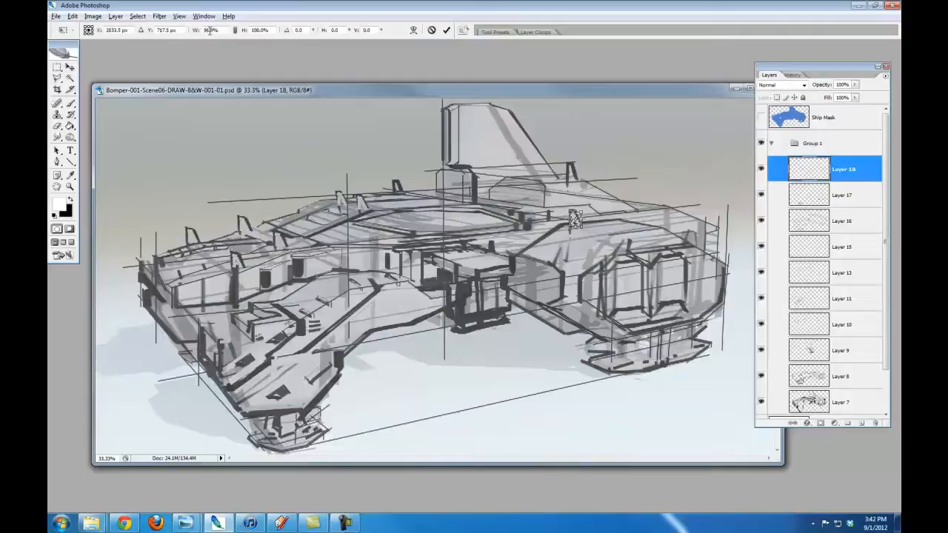
key(Return)
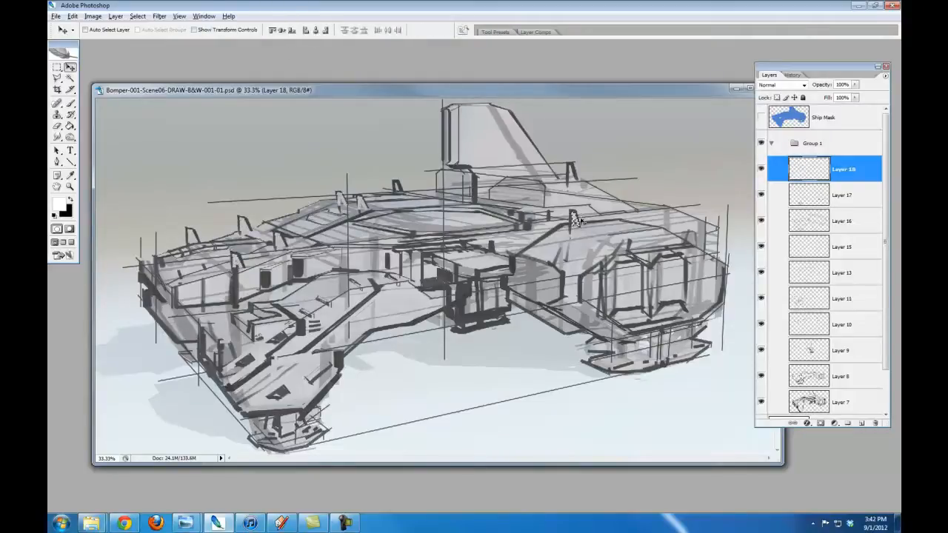
ctrl+click(601, 206)
Place a copy of the light fill from Layer 18 on the antenna behind the tail fin and deselect it
scroll(845, 360, down, 2)
scroll(786, 394, up, 3)
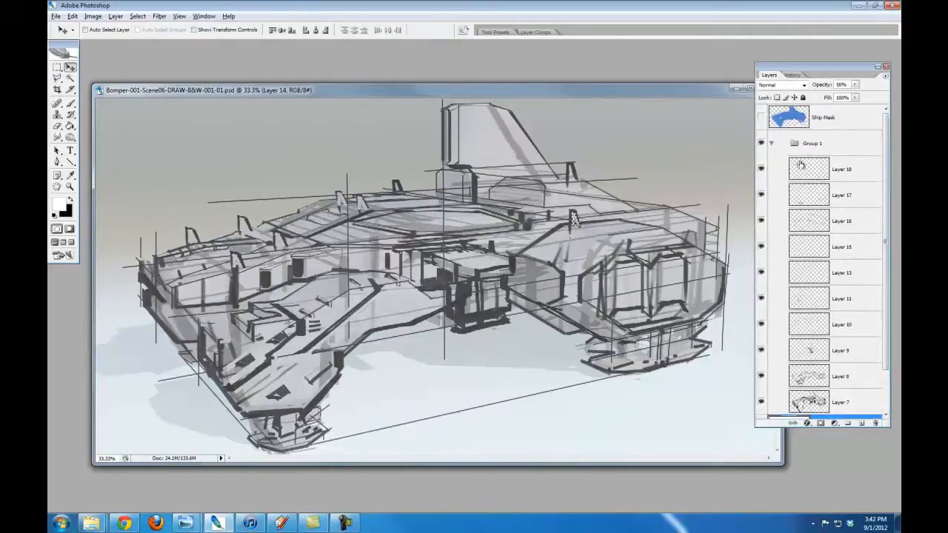
click(800, 165)
ctrl+click(571, 174)
key(m)
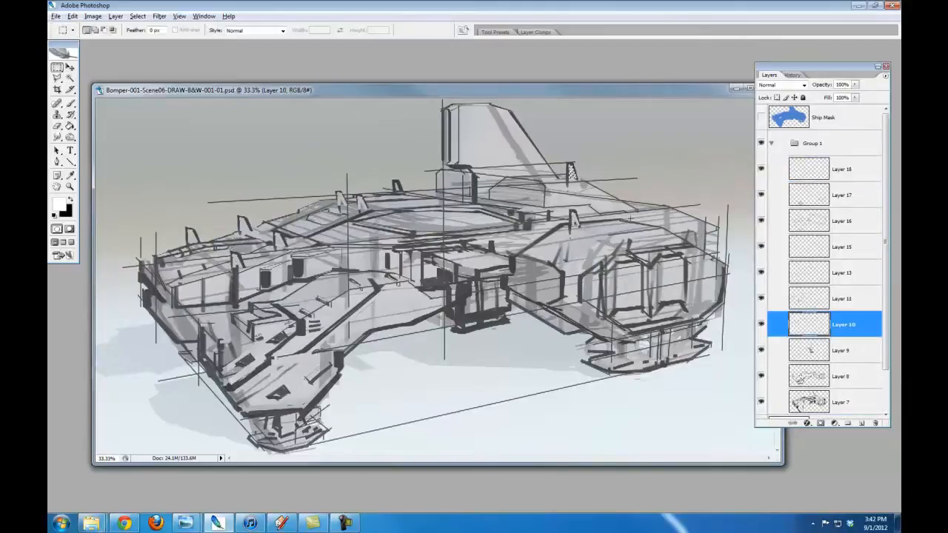
ctrl+click(609, 229)
key(b)
key(e)
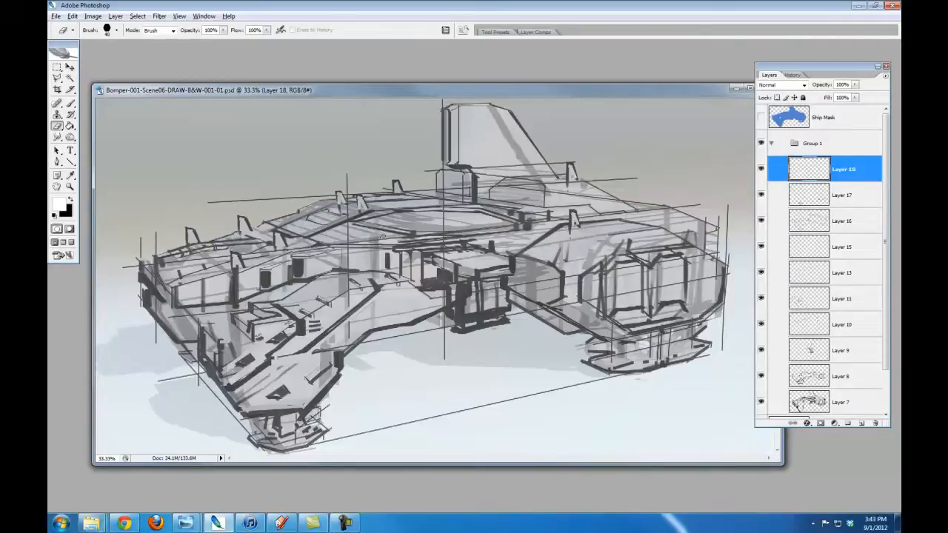
On Layer 17, redraw the central module's roof edge with a dark line and lighten its front face with thick white lines
key(b)
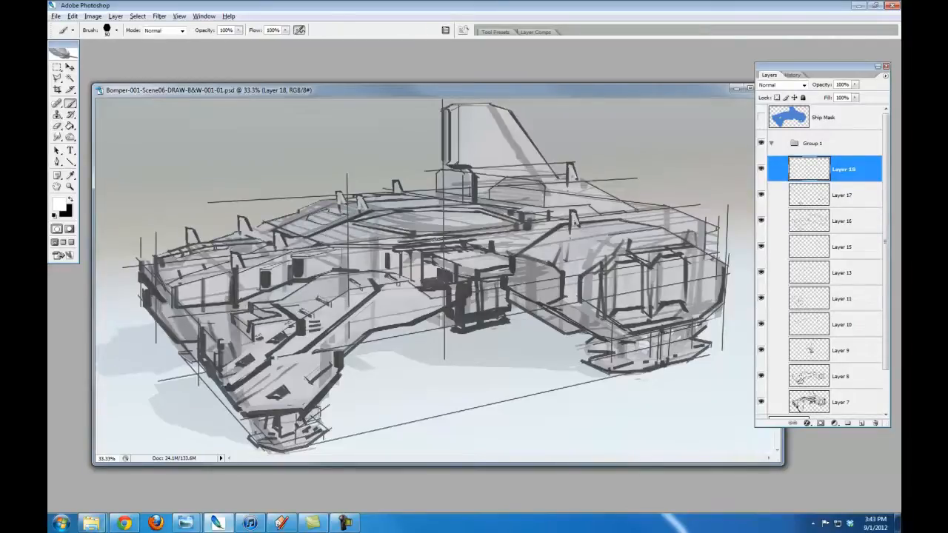
key(u)
click(807, 195)
key(x)
alt+click(459, 317)
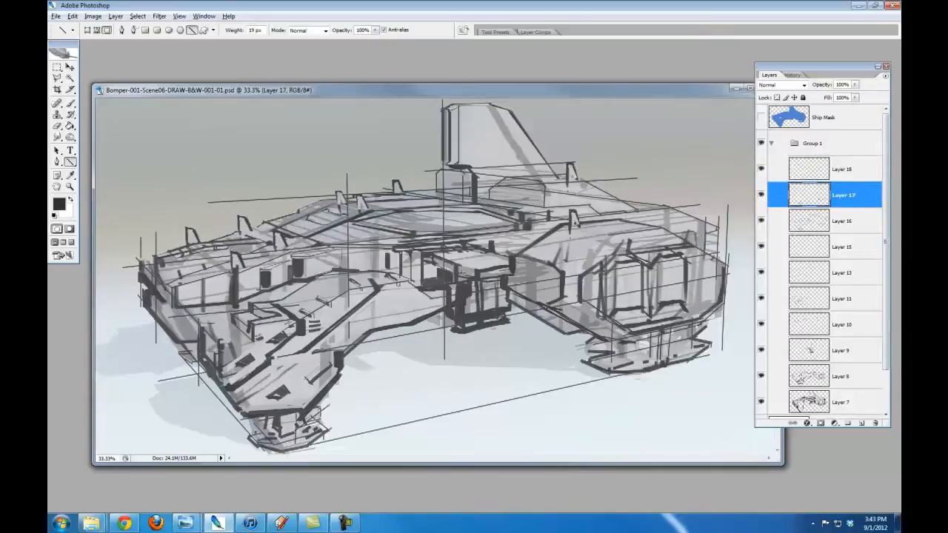
drag(480, 274, 512, 272)
key(x)
mouse_move(465, 297)
mouse_down()
mouse_move(466, 317)
mouse_move(510, 289)
mouse_up()
drag(464, 314, 508, 306)
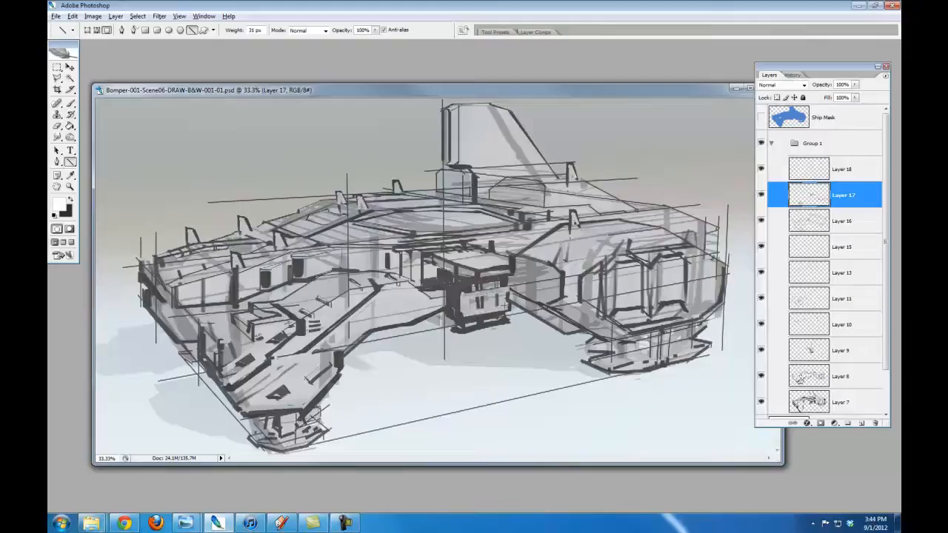
Thin the front leg's inner corner and the lower edge of the central module's base with white 24 px lines
key(e)
key(b)
key(u)
drag(334, 352, 339, 379)
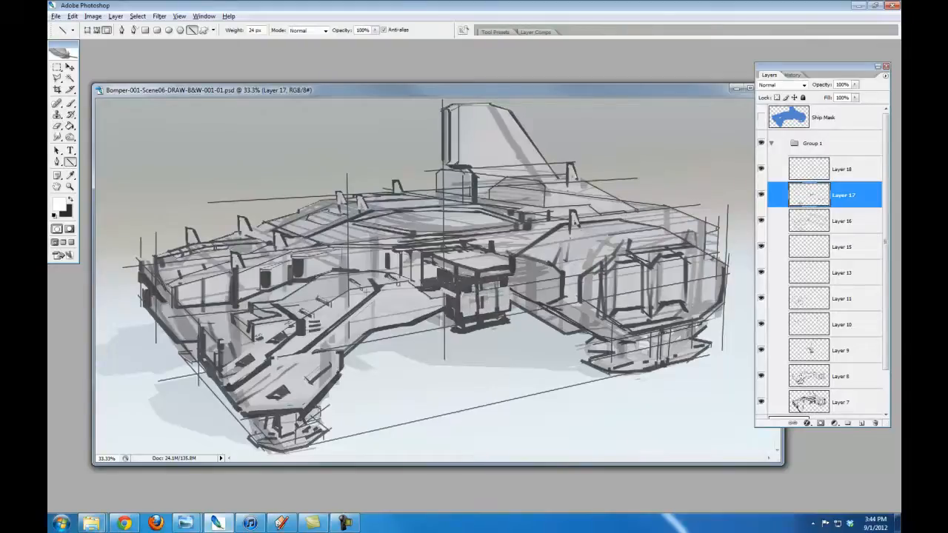
drag(458, 338, 507, 327)
Merge Layer 18 down into Layer 17
click(799, 170)
click(761, 170)
click(762, 170)
key(ctrl+e)
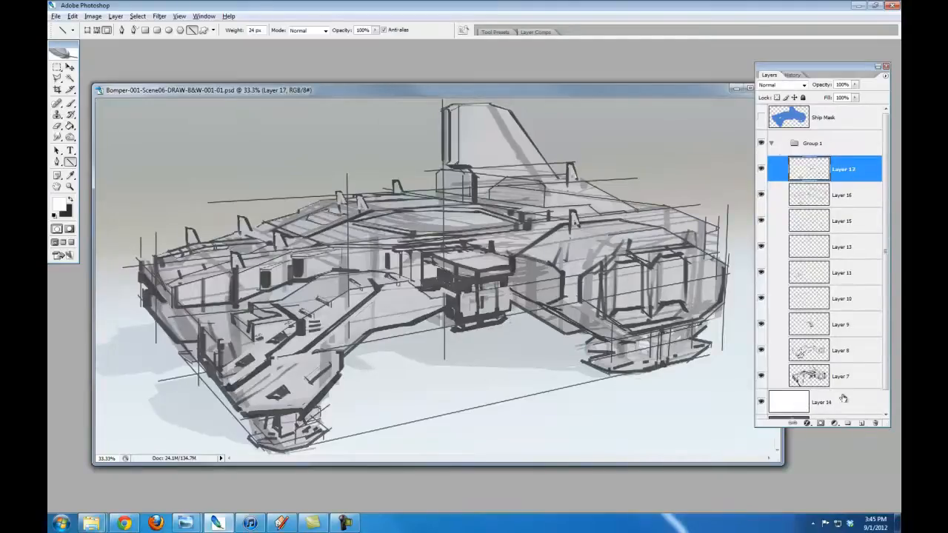
On a new layer, outline the rear hull, tail fin and upper deck silhouette with dark 9 px lines
click(861, 423)
key(bracketleft)
key(bracketleft)
key(bracketleft)
key(bracketleft)
key(bracketleft)
key(bracketleft)
key(bracketleft)
key(x)
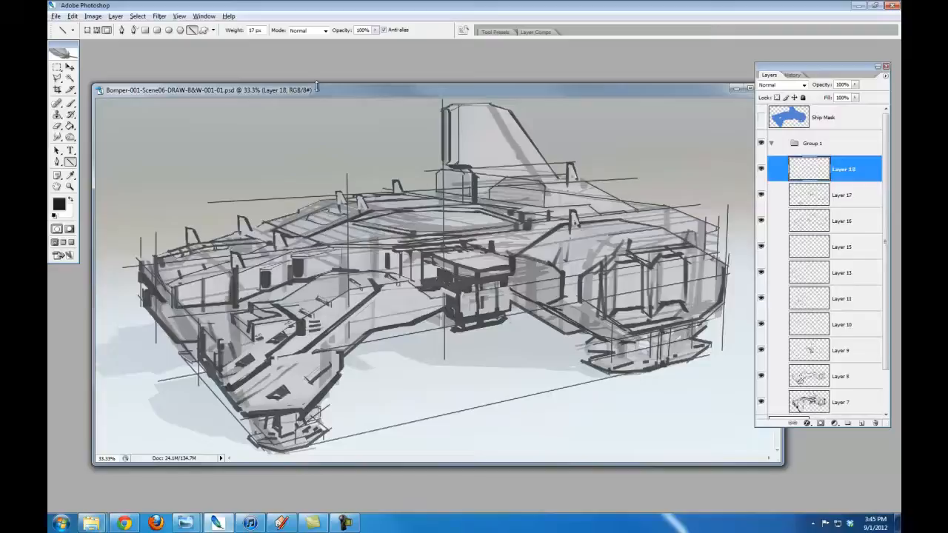
drag(719, 228, 632, 203)
mouse_move(632, 203)
mouse_down()
mouse_move(581, 179)
mouse_move(511, 112)
mouse_move(468, 99)
mouse_move(451, 105)
mouse_up()
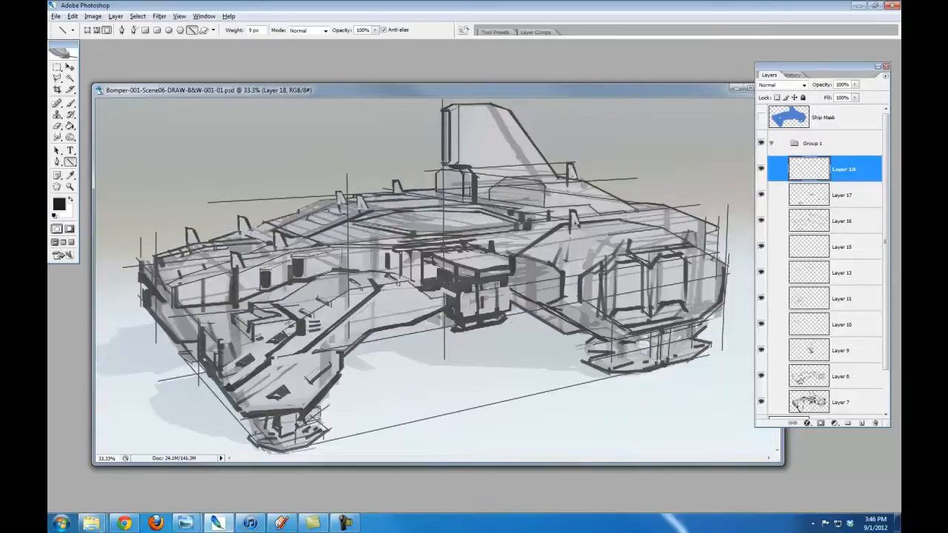
drag(263, 221, 299, 208)
On Layer 18, draw dark panel lines of 5 to 10 px around the octagonal top deck and erase the excess
key(b)
key(alt+bracketleft)
key(u)
key(x)
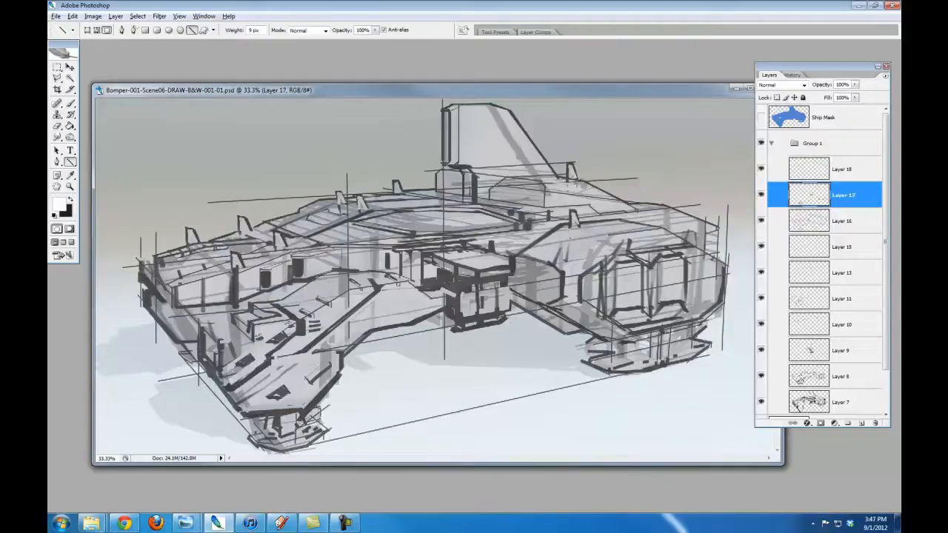
key(alt+bracketright)
key(x)
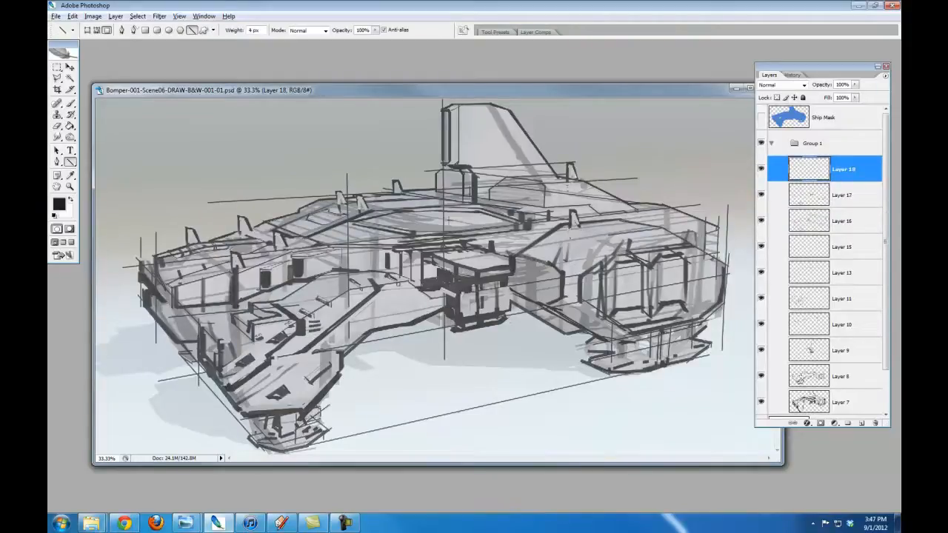
key(f)
key(f)
key(ctrl+plus)
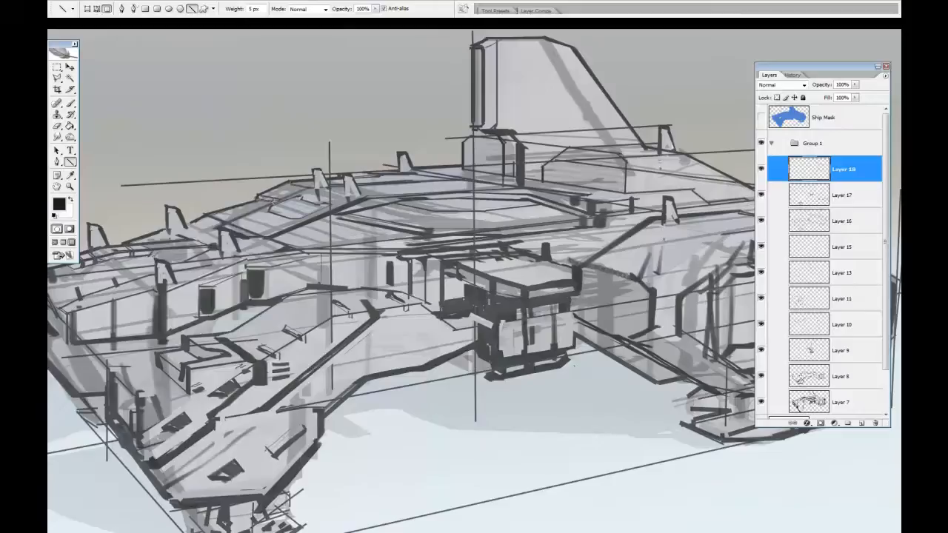
drag(338, 225, 487, 248)
drag(431, 238, 588, 225)
drag(432, 238, 340, 219)
drag(246, 205, 371, 239)
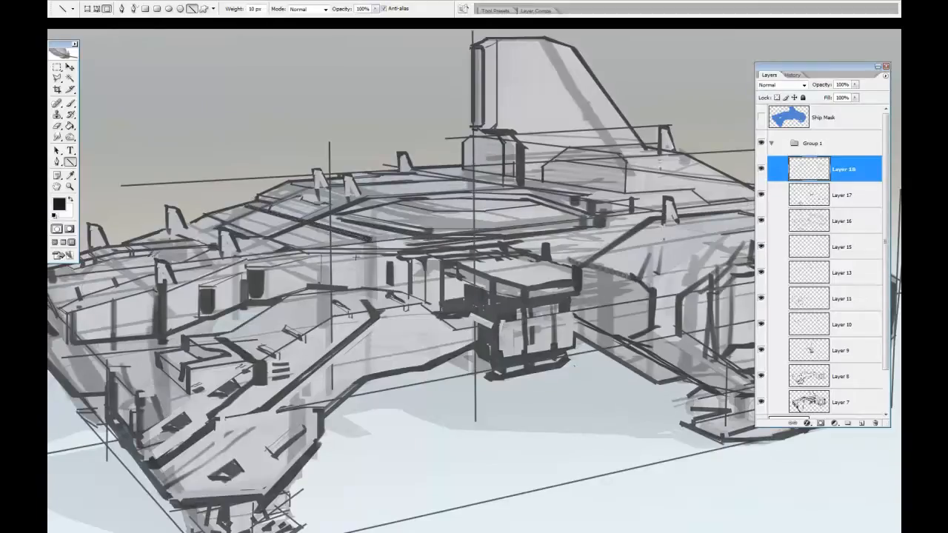
key(e)
mouse_move(256, 210)
mouse_down()
mouse_move(322, 215)
mouse_move(325, 238)
mouse_up()
key(ctrl+minus)
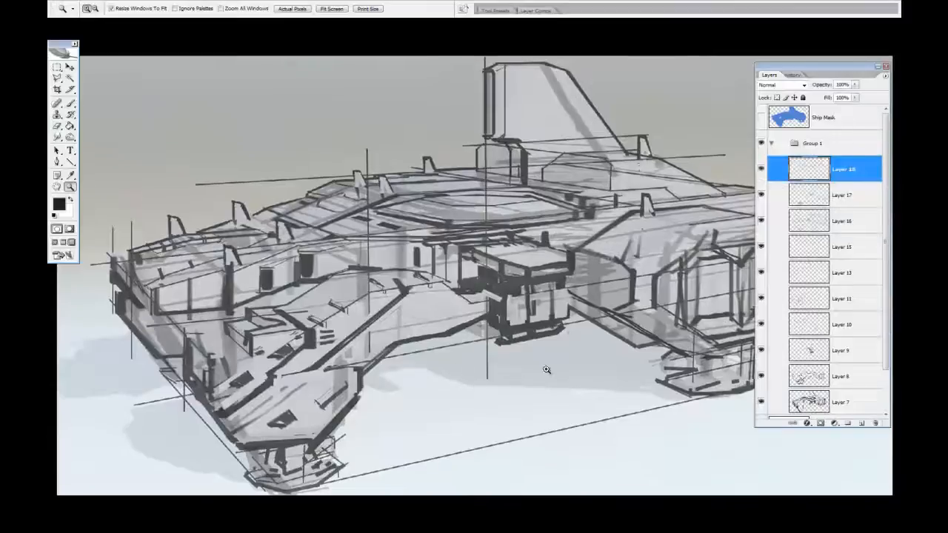
On a new layer, draw a thick dark slat across the engine pod's inner side next to the central module
alt+click(547, 370)
click(439, 244)
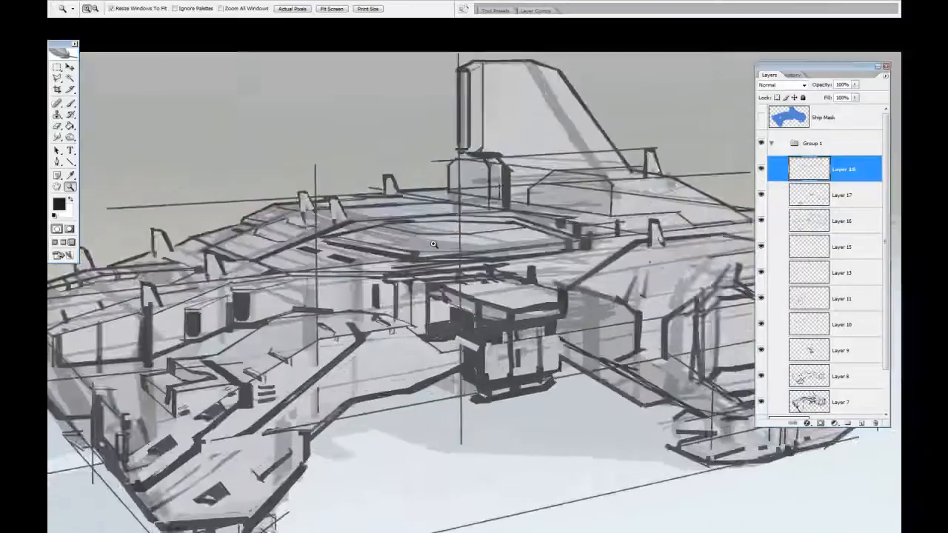
click(439, 244)
drag(578, 296, 382, 264)
click(862, 423)
key(bracketright)
key(bracketright)
key(bracketright)
key(bracketright)
key(bracketright)
key(bracketright)
key(bracketright)
key(bracketright)
key(bracketright)
key(bracketright)
key(bracketright)
key(bracketright)
mouse_move(421, 293)
mouse_down()
mouse_move(512, 320)
mouse_move(489, 298)
mouse_up()
key(ctrl+z)
key(e)
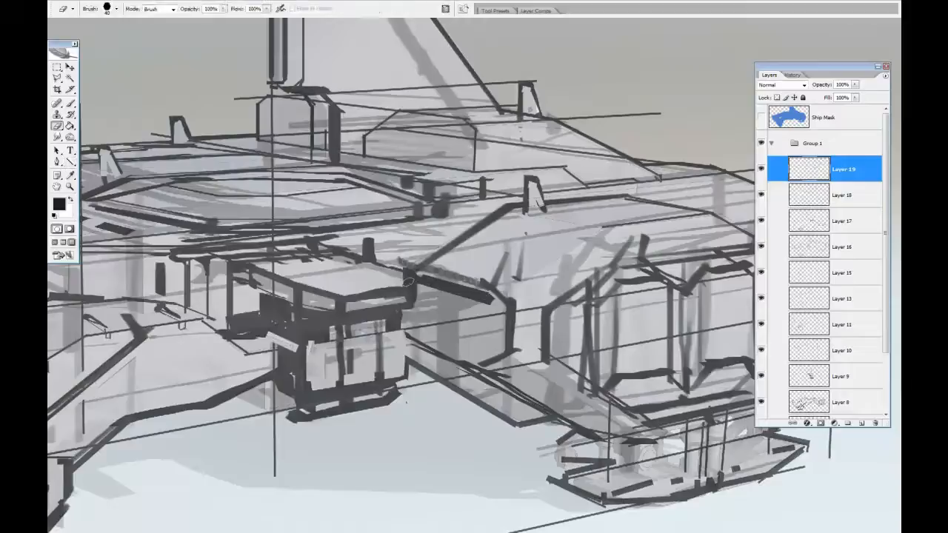
On a new layer below Layer 19, outline a second vent slat under the first one and fill it dark
key(bracketright)
key(bracketright)
key(bracketright)
key(bracketright)
key(ctrl+bracketleft)
click(860, 424)
key(b)
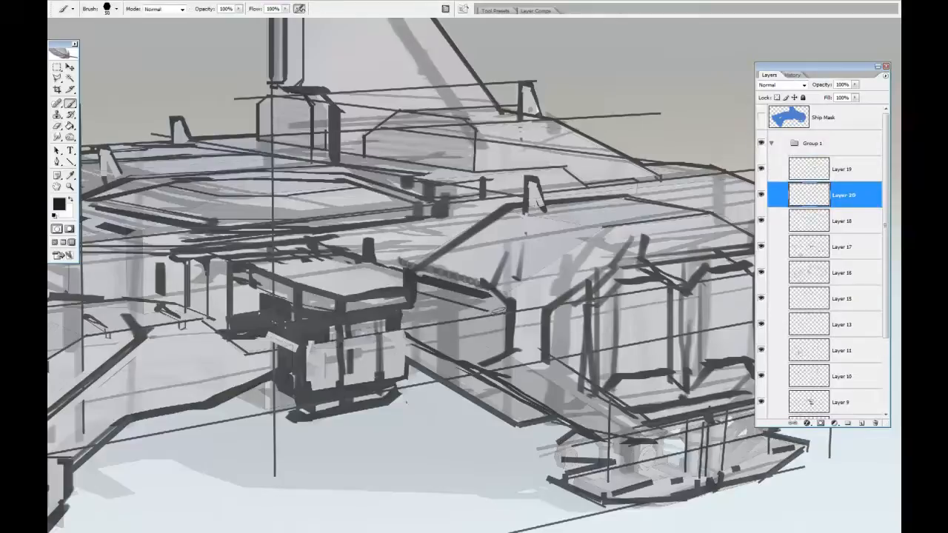
key(g)
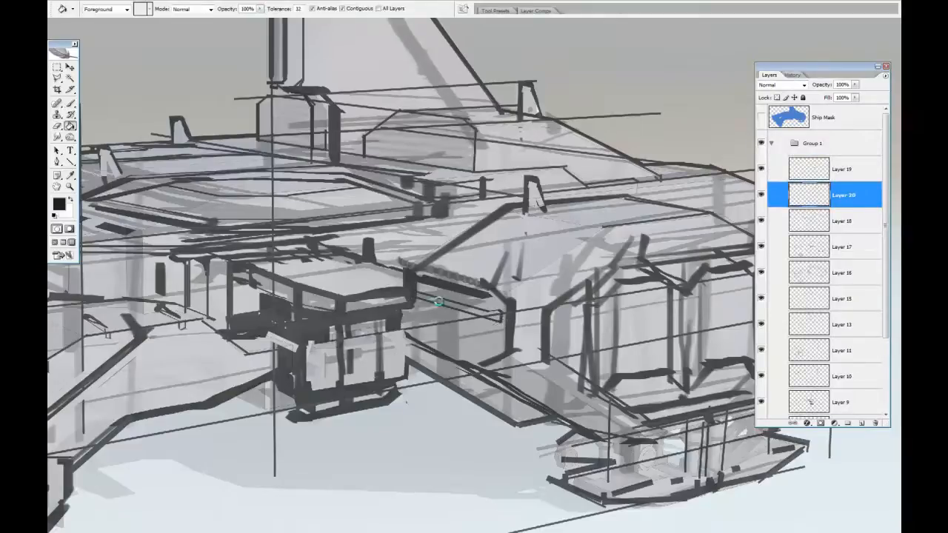
key(b)
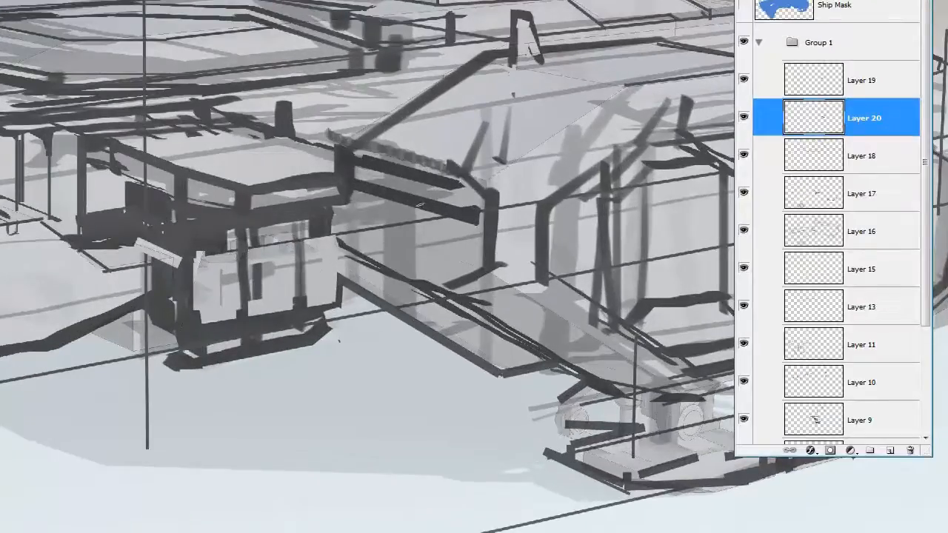
Duplicate the Layer 20 slat three times and space the copies evenly down the engine pod's inner side
drag(822, 124, 890, 450)
key(ctrl+shift+Down)
key(ctrl+shift+Down)
key(ctrl+shift+Down)
click(879, 152)
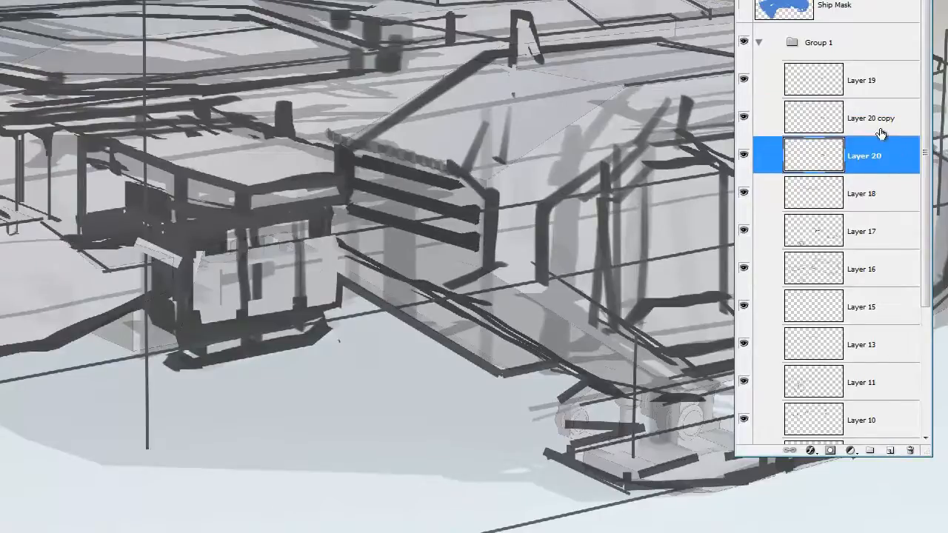
drag(881, 134, 891, 449)
drag(851, 96, 891, 450)
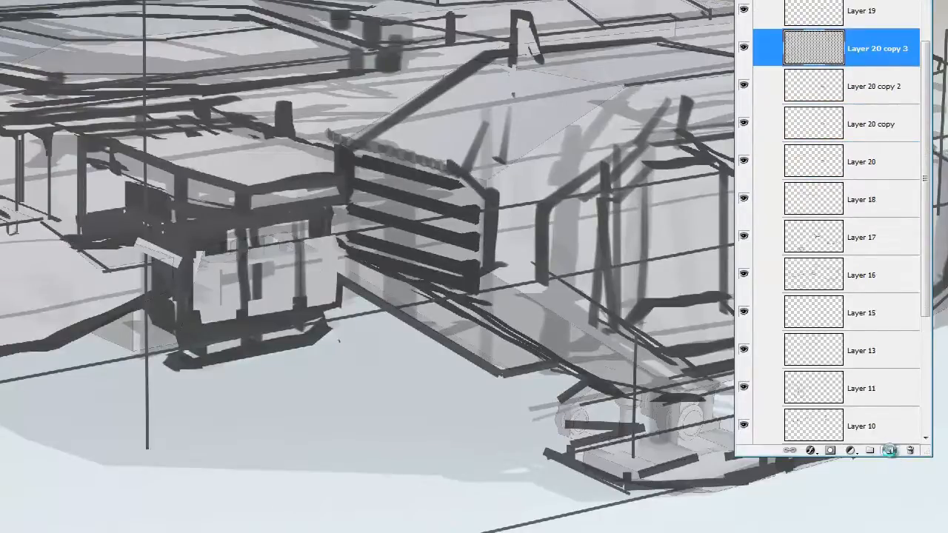
Merge the slat layers into one and transform the set to fit the vent opening
shift+click(896, 159)
key(ctrl+e)
key(ctrl+t)
drag(345, 306, 345, 274)
drag(346, 177, 347, 179)
mouse_move(482, 308)
mouse_down()
mouse_move(382, 238)
mouse_move(528, 368)
mouse_up()
key(Return)
Nudge the merged slats upward, smudge them and erase their overhanging ends beside the central module
key(v)
key(Up)
key(Up)
key(Up)
key(Up)
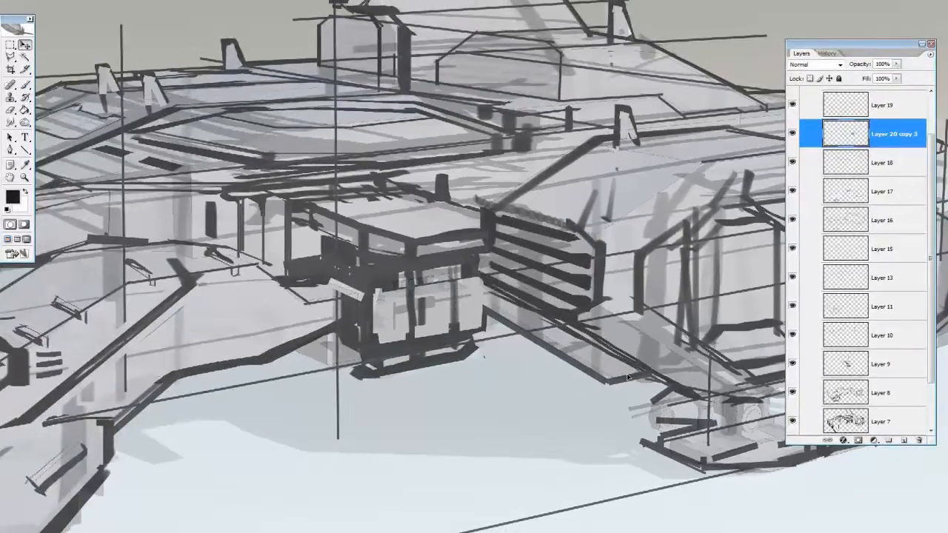
key(r)
drag(489, 265, 465, 256)
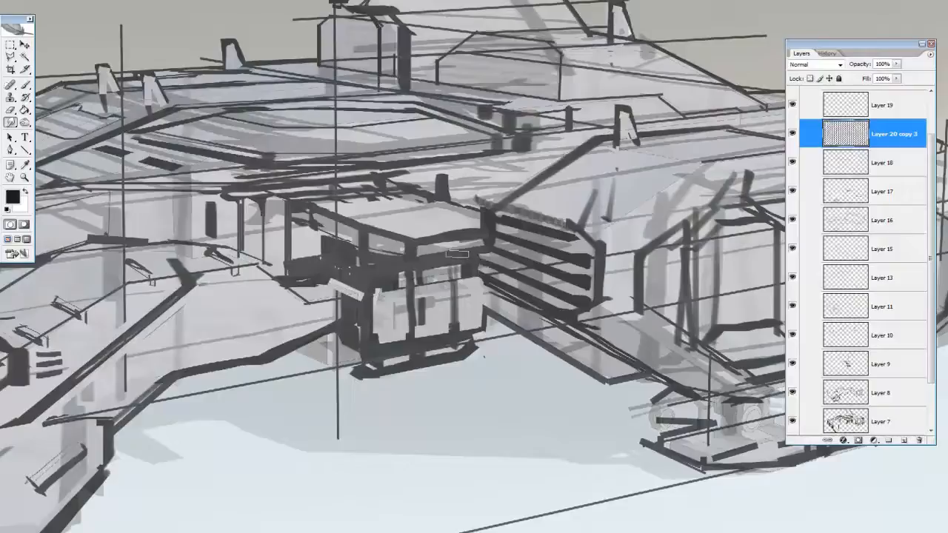
key(e)
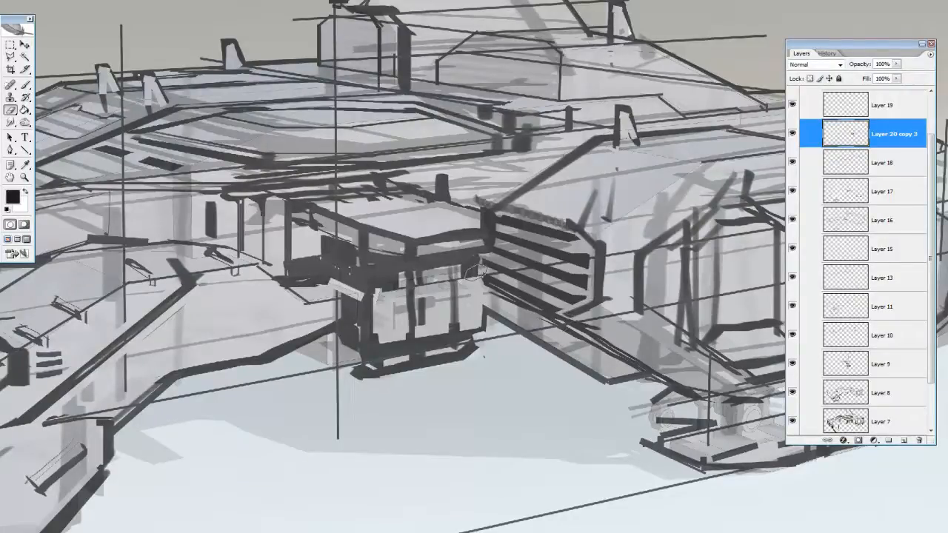
On Layer 8, erase the stray lines behind the vent slats and along the strut below them
key(v)
click(815, 394)
key(e)
mouse_move(484, 287)
mouse_down()
mouse_move(591, 305)
mouse_move(595, 252)
mouse_up()
mouse_move(555, 316)
mouse_down()
mouse_move(499, 292)
mouse_move(642, 380)
mouse_up()
drag(590, 324, 697, 390)
Redraw the central module's outer vertical edge beside the vent with dark lines
key(u)
mouse_move(561, 320)
mouse_down()
mouse_move(666, 387)
mouse_move(484, 286)
mouse_up()
key(ctrl+z)
drag(484, 275, 485, 325)
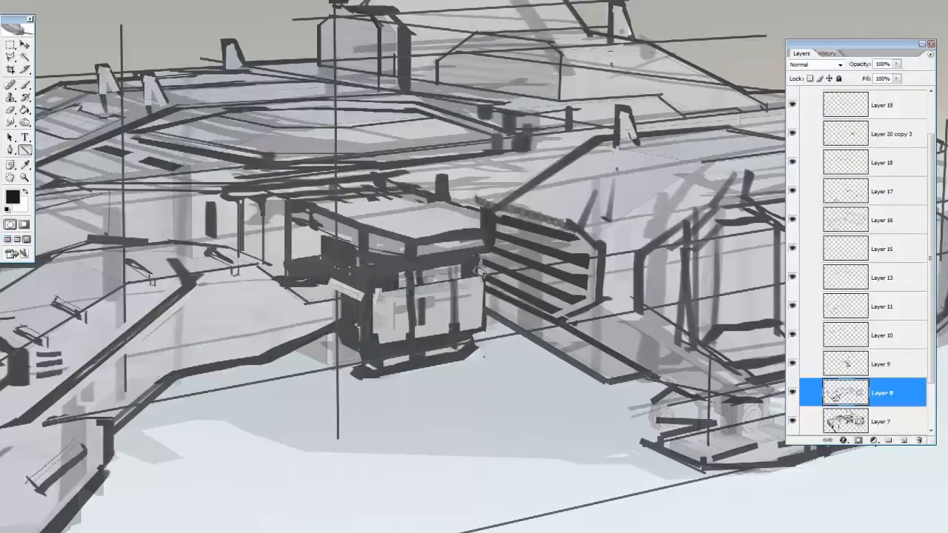
drag(476, 262, 485, 275)
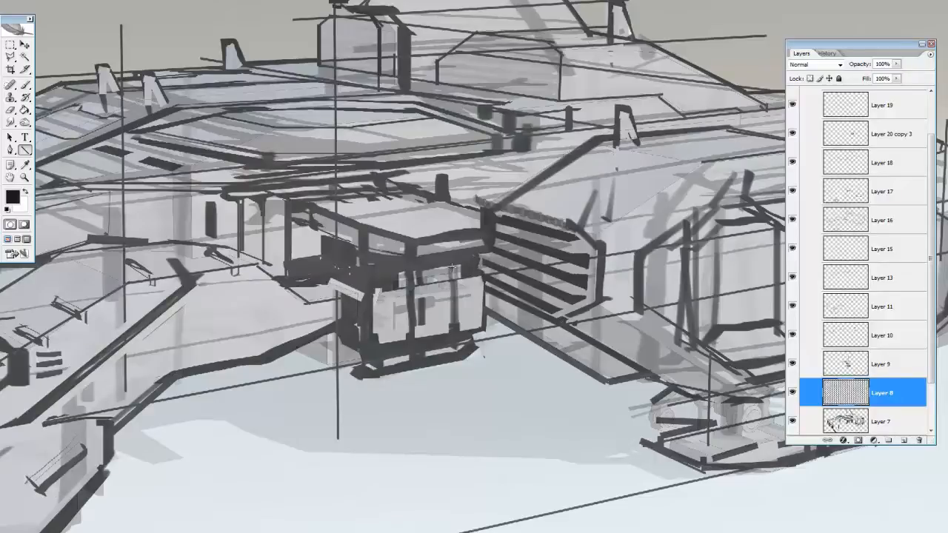
Draw dark lines along the upper bevel of the engine pod's front, undoing the misplaced strokes
key(z)
key(ctrl+minus)
drag(718, 349, 532, 343)
key(u)
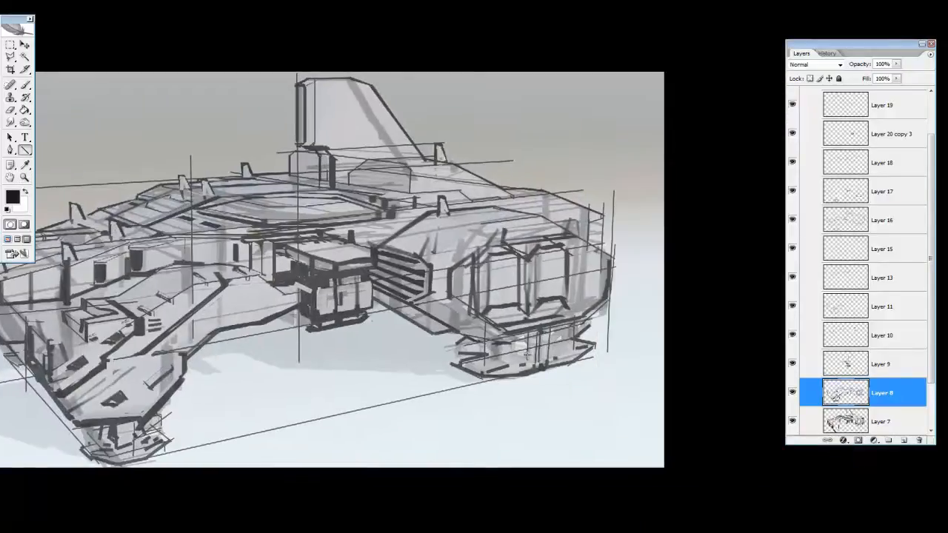
drag(433, 295, 489, 334)
key(ctrl+z)
drag(432, 263, 483, 224)
mouse_move(420, 249)
mouse_down()
mouse_move(468, 218)
mouse_move(481, 223)
mouse_up()
key(ctrl+alt+z)
key(ctrl+alt+z)
key(ctrl+z)
drag(480, 223, 542, 217)
Draw dark lines framing the top and sides of the two openings on the engine pod's front
drag(437, 264, 551, 220)
drag(484, 244, 551, 231)
drag(452, 270, 485, 245)
mouse_move(564, 312)
mouse_down()
mouse_move(584, 286)
mouse_move(583, 257)
mouse_up()
drag(583, 257, 565, 236)
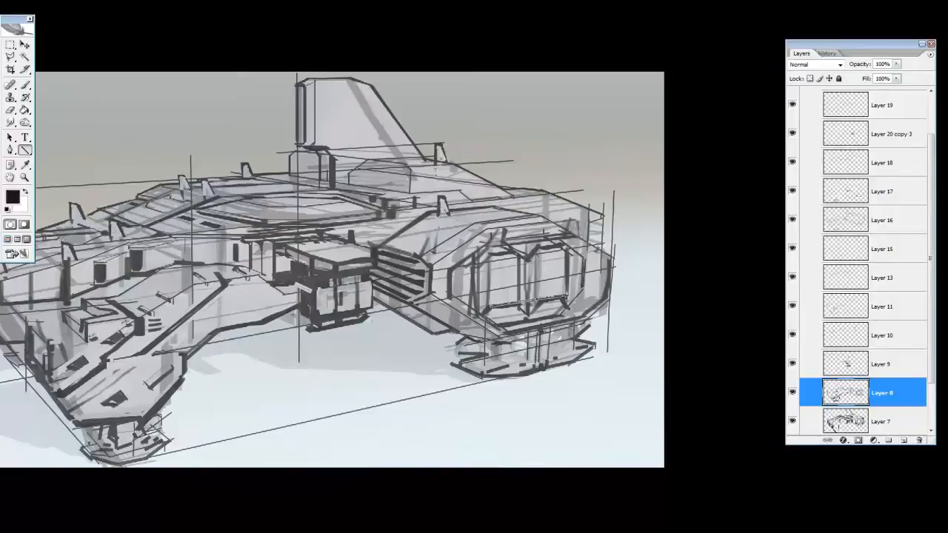
On a new layer, add thick dark bands along the bottom of both engine openings
key(e)
click(903, 440)
key(u)
drag(486, 309, 564, 305)
key(e)
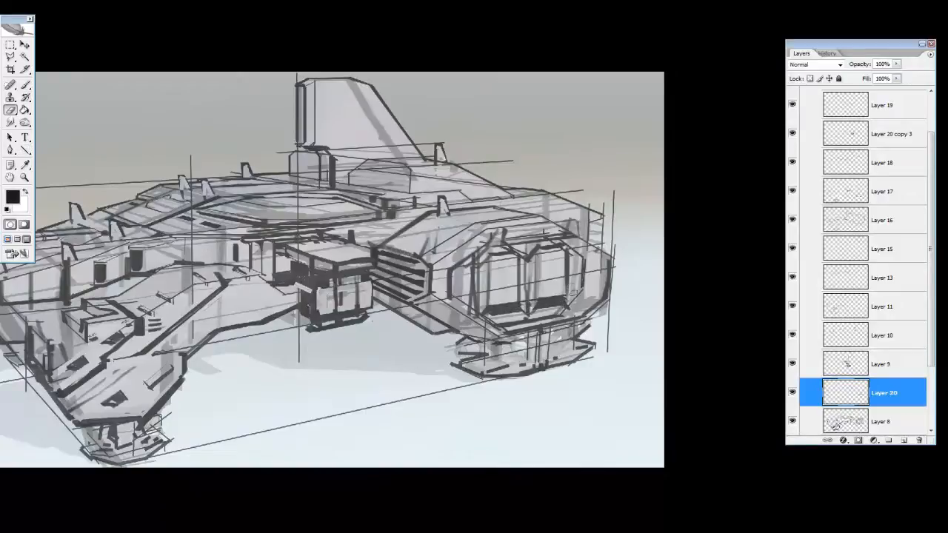
Flip the canvas horizontally and return to the full-screen view of the tail area
key(z)
alt+click(542, 395)
click(534, 351)
click(529, 333)
click(542, 232)
key(f)
click(53, 0)
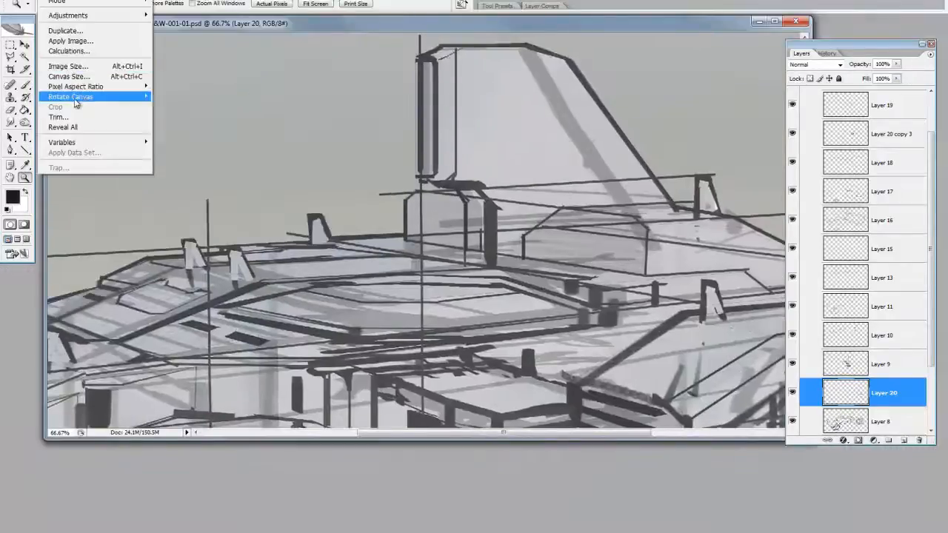
mouse_move(75, 103)
click(194, 142)
key(f)
key(f)
Draw dark horizontal slats across the two vent housings at the base of the tail fin
key(u)
mouse_move(563, 170)
mouse_down()
mouse_move(328, 198)
mouse_move(608, 177)
mouse_up()
key(ctrl+z)
drag(320, 231, 600, 190)
drag(331, 246, 587, 209)
Erase the parts of the slats that run past the edges of the two tail vent housings
key(e)
mouse_move(328, 192)
mouse_down()
mouse_move(325, 254)
mouse_move(590, 214)
mouse_up()
mouse_move(587, 156)
mouse_down()
mouse_move(586, 198)
mouse_move(603, 183)
mouse_up()
drag(428, 170, 463, 200)
key(ctrl+z)
click(464, 200)
drag(422, 172, 471, 203)
mouse_move(465, 204)
mouse_down()
mouse_move(465, 228)
mouse_move(505, 175)
mouse_up()
drag(476, 229, 473, 181)
On a new layer, paint a thick dark edge along the larger tail vent's sloped side and erase the excess
key(b)
click(905, 440)
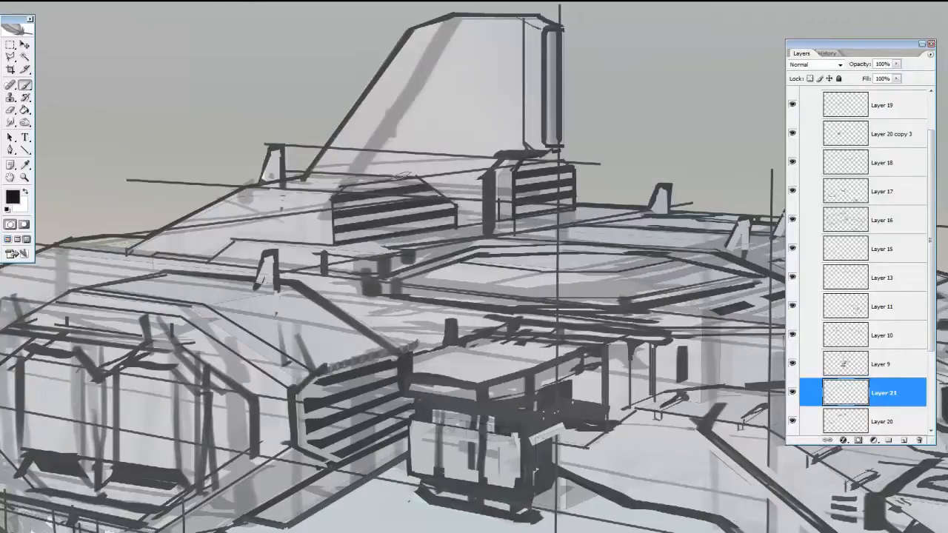
drag(403, 178, 447, 222)
key(e)
drag(391, 171, 445, 170)
Thicken the outer vertical edge of the smaller tail vent and erase the excess around it
key(b)
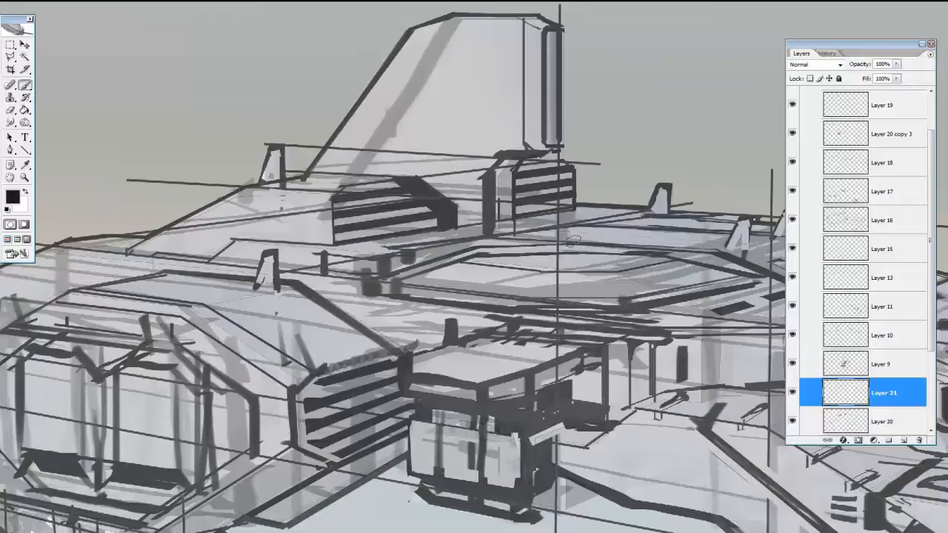
drag(577, 168, 568, 213)
key(e)
drag(550, 153, 585, 164)
mouse_move(582, 213)
mouse_down()
mouse_move(576, 174)
mouse_move(563, 215)
mouse_move(473, 253)
mouse_up()
Lower the opacity of Layer 21 and add a new layer above it for more hull details
drag(863, 64, 856, 67)
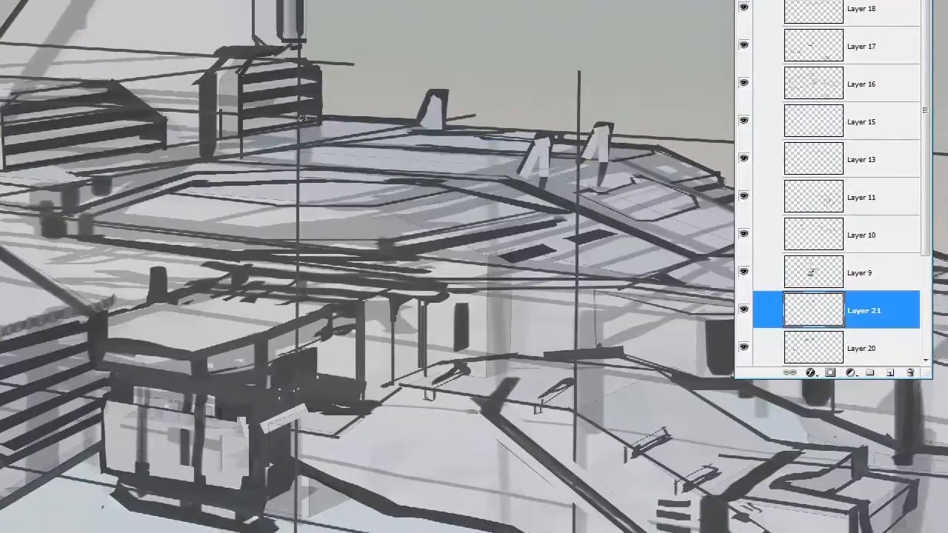
alt+click(317, 244)
alt+click(317, 244)
alt+click(319, 247)
ctrl+click(370, 261)
ctrl+click(369, 203)
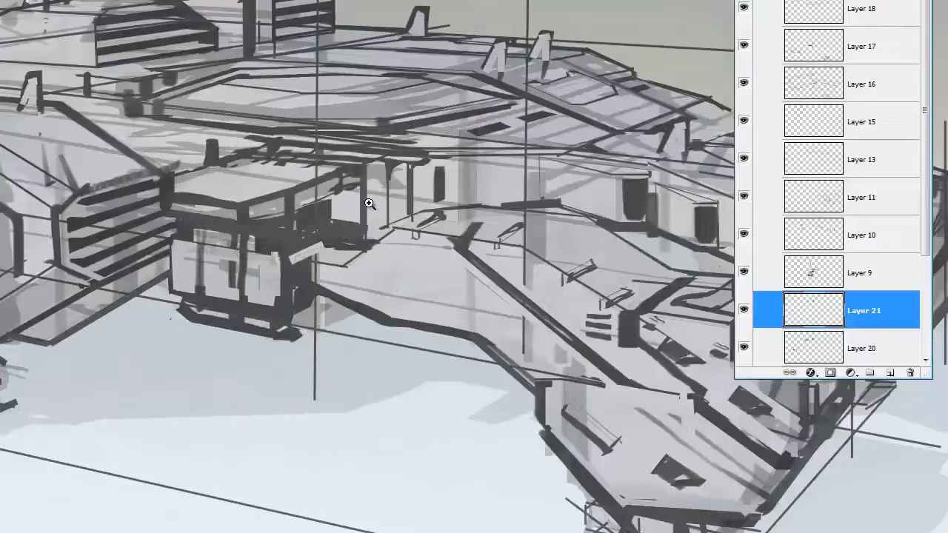
drag(368, 203, 185, 168)
click(890, 373)
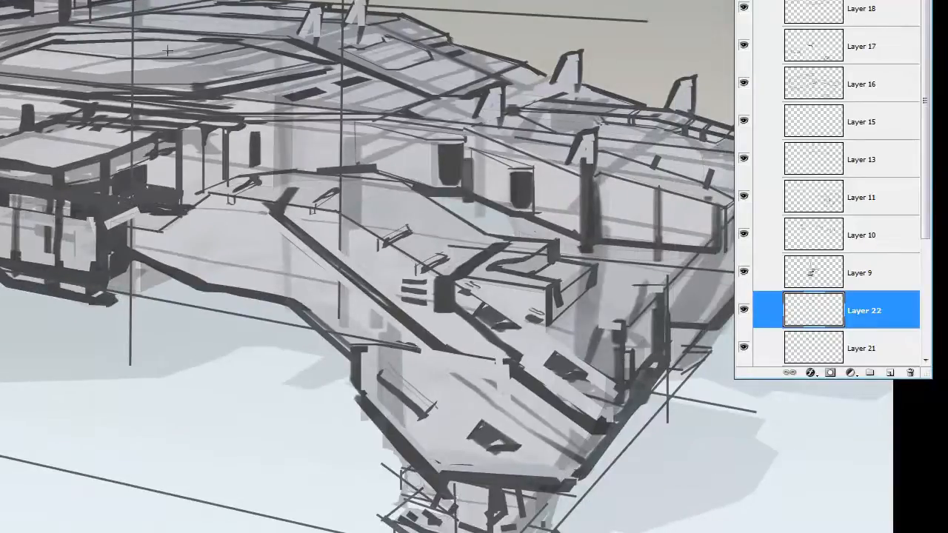
Choose a near-black brush colour and set the opacity of Layer 22 to 58%
drag(263, 174, 420, 157)
ctrl+click(519, 119)
scroll(869, 280, down, 3)
click(868, 242)
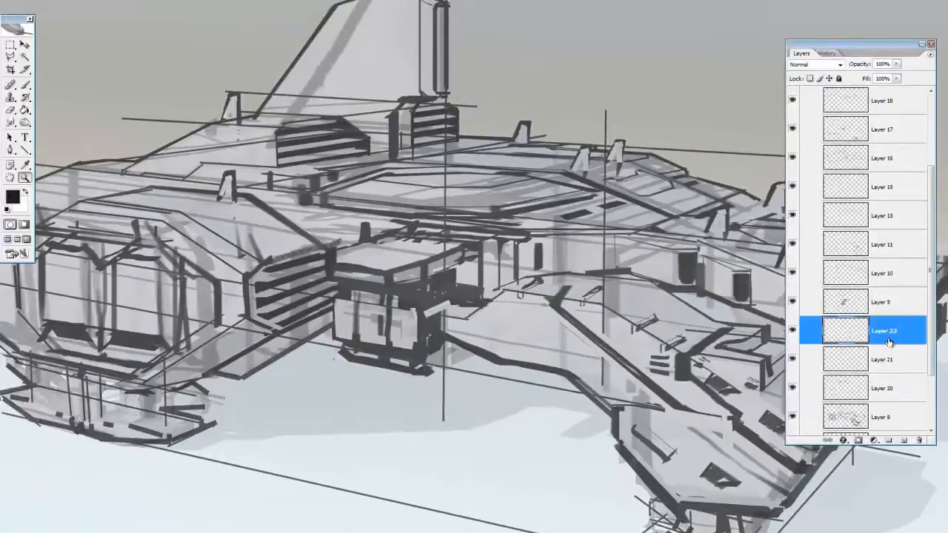
key(b)
click(13, 197)
click(77, 498)
click(307, 364)
drag(858, 69, 832, 68)
Draw a sloped inner panel line down the tail fin and a slim vertical vent near its upper edge, adjusting the vent with Free Transform
drag(361, 30, 306, 111)
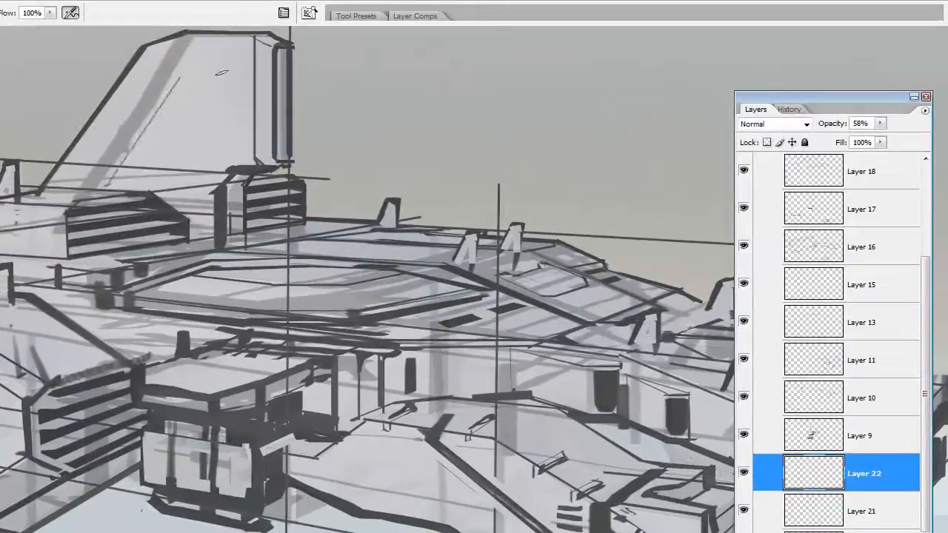
mouse_move(180, 82)
mouse_down()
mouse_move(181, 54)
mouse_move(217, 47)
mouse_up()
mouse_move(212, 47)
mouse_down()
mouse_move(209, 108)
mouse_move(238, 138)
mouse_up()
scroll(199, 111, up, 1)
key(m)
key(ctrl+t)
mouse_move(238, 90)
mouse_down()
mouse_move(225, 90)
mouse_move(232, 139)
mouse_move(213, 168)
mouse_up()
key(Return)
key(ctrl+d)
key(ctrl+t)
key(Return)
key(ctrl+d)
Duplicate the slim vent marks into a row of three near the top of the tail fin and erase the excess
key(v)
mouse_move(197, 46)
mouse_down()
mouse_move(235, 135)
mouse_move(225, 105)
mouse_up()
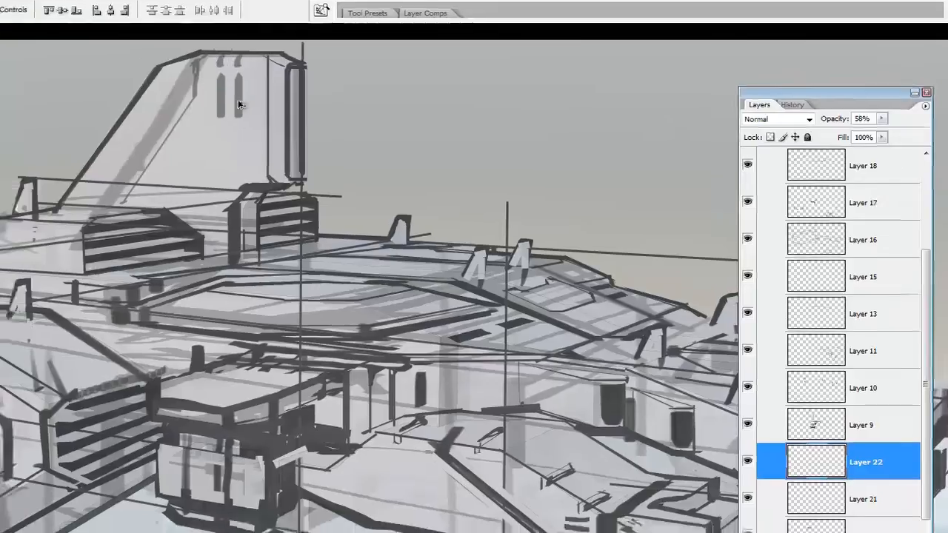
key(ctrl+z)
click(480, 183)
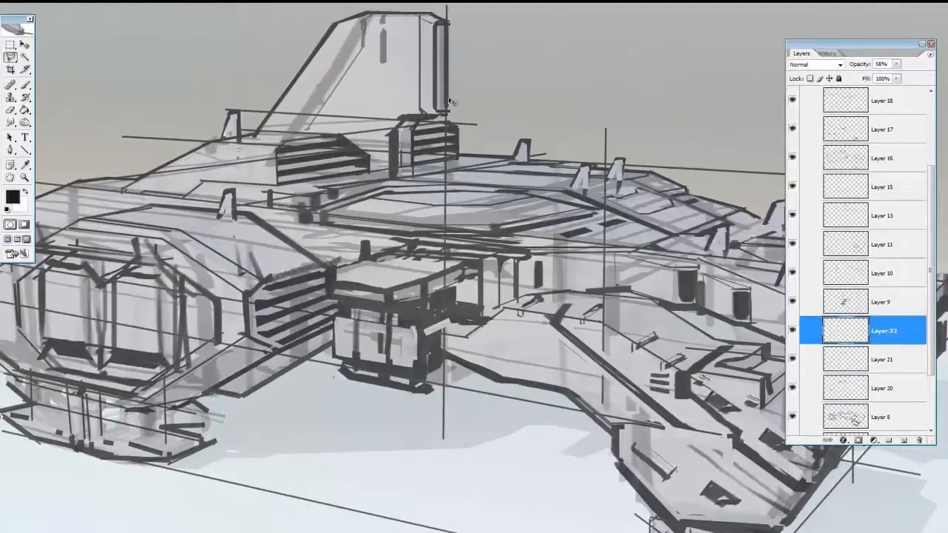
mouse_move(388, 9)
mouse_down()
mouse_move(399, 7)
mouse_move(387, 9)
mouse_up()
key(v)
mouse_move(378, 50)
mouse_down()
mouse_move(394, 12)
mouse_move(405, 54)
mouse_up()
key(l)
mouse_move(417, 11)
mouse_down()
mouse_move(419, 87)
mouse_move(405, 65)
mouse_move(416, 62)
mouse_up()
key(ctrl+t)
key(Return)
key(ctrl+d)
key(e)
key(m)
key(e)
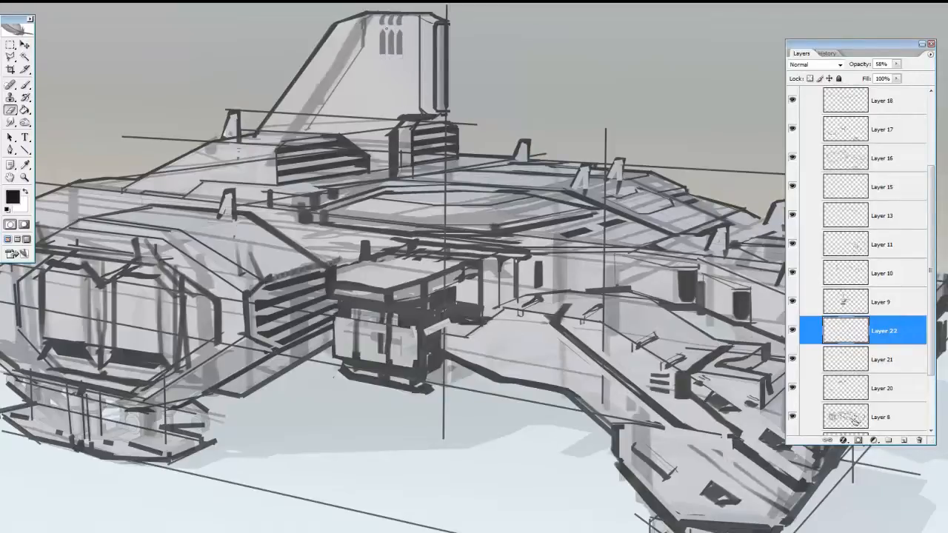
On a new layer at 72% opacity, draw thin horizontal panel lines across the tail fin, behind the vents and near the base
key(b)
click(843, 351)
key(ctrl+alt+shift+n)
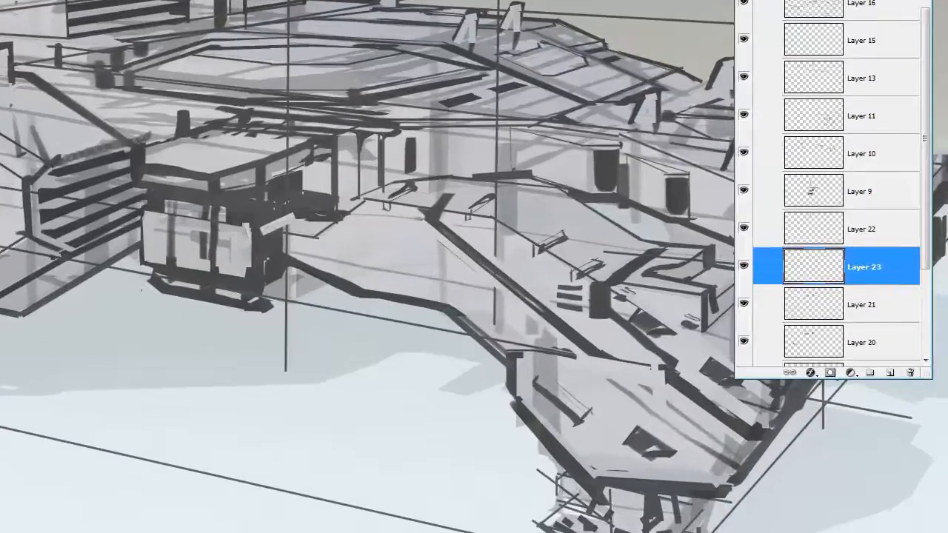
mouse_move(327, 105)
mouse_down()
mouse_move(445, 103)
mouse_move(399, 102)
mouse_up()
key(ctrl+z)
alt+click(439, 96)
mouse_move(867, 66)
mouse_down()
mouse_move(852, 67)
mouse_move(865, 65)
mouse_up()
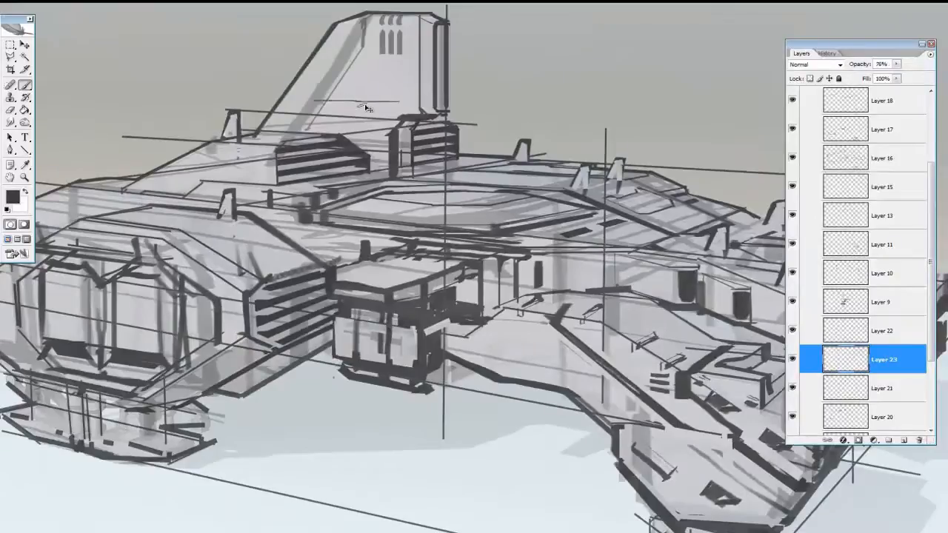
key(ctrl+z)
mouse_move(314, 102)
mouse_down()
mouse_move(417, 110)
mouse_move(401, 101)
mouse_move(404, 145)
mouse_move(402, 115)
mouse_up()
key(ctrl+z)
drag(352, 60, 419, 59)
key(ctrl+z)
drag(363, 30, 418, 28)
Add short dark accent marks along the tail fin's panel lines and on the hull at its base
drag(389, 100, 395, 101)
drag(318, 125, 323, 128)
drag(359, 132, 365, 137)
drag(316, 90, 325, 95)
drag(350, 49, 357, 46)
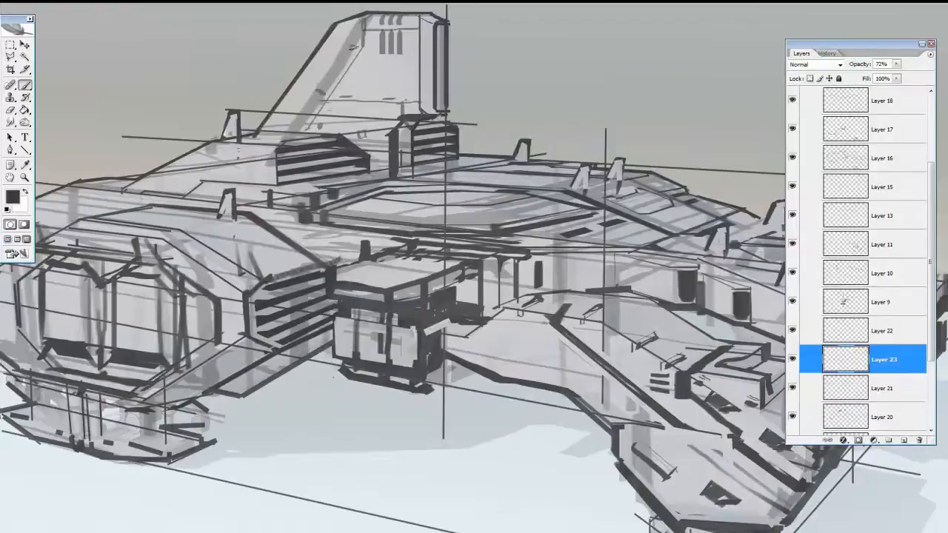
Move Layer 23 and Layer 22 to the top of Group 1, keeping Layer 23 uppermost and active
drag(873, 358, 893, 149)
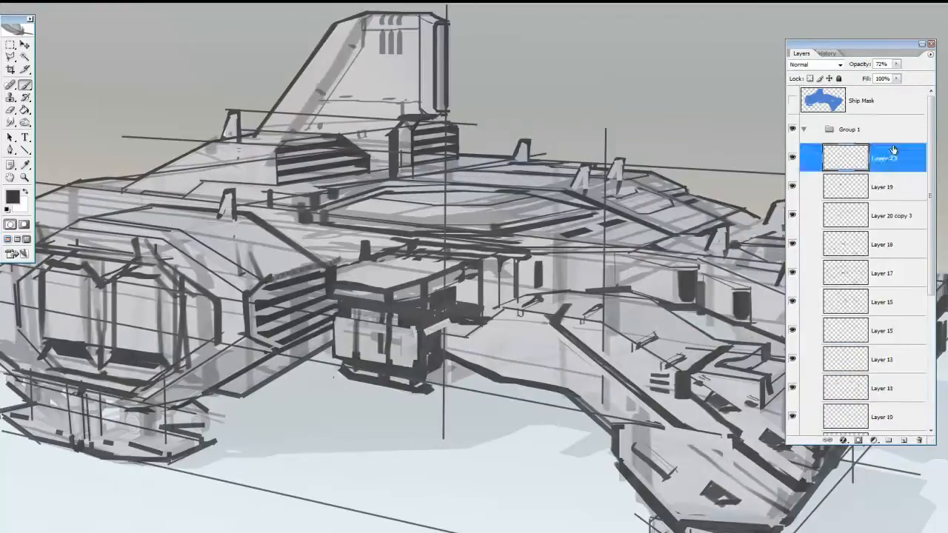
scroll(893, 150, down, 5)
click(883, 307)
click(792, 308)
click(792, 308)
click(883, 279)
click(793, 251)
click(793, 251)
click(885, 252)
drag(893, 252, 886, 172)
click(886, 158)
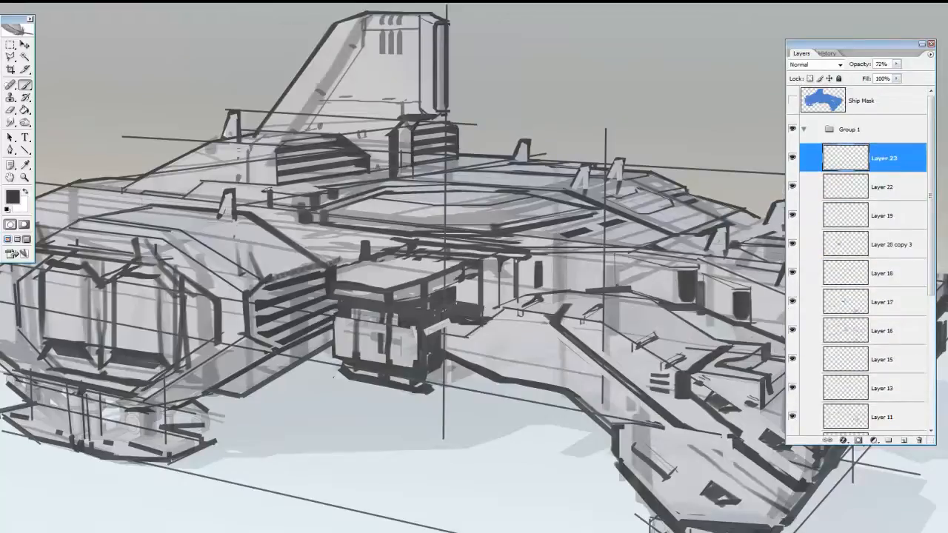
Draw small panel lines on top of the front engine housing and short parallel slats on the deck behind the central hull
drag(202, 240, 206, 255)
mouse_move(206, 253)
mouse_down()
mouse_move(225, 238)
mouse_move(328, 267)
mouse_up()
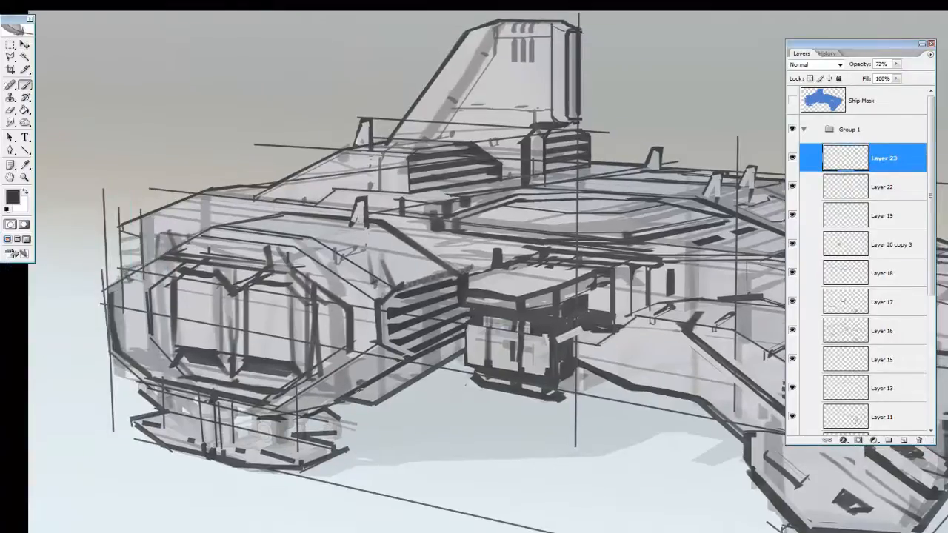
mouse_move(486, 338)
mouse_down()
mouse_move(262, 376)
mouse_move(223, 398)
mouse_up()
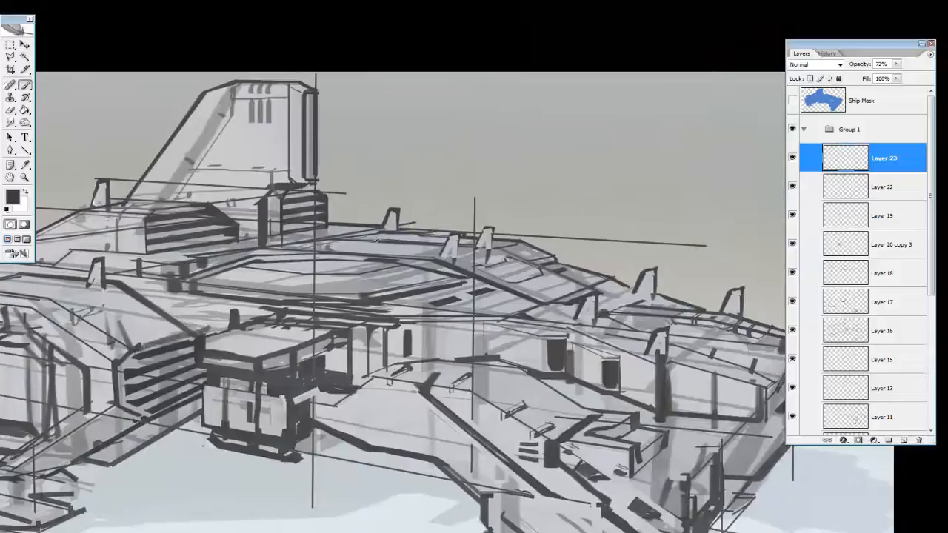
key(e)
key(b)
drag(483, 283, 522, 267)
drag(501, 277, 541, 259)
drag(570, 381, 435, 320)
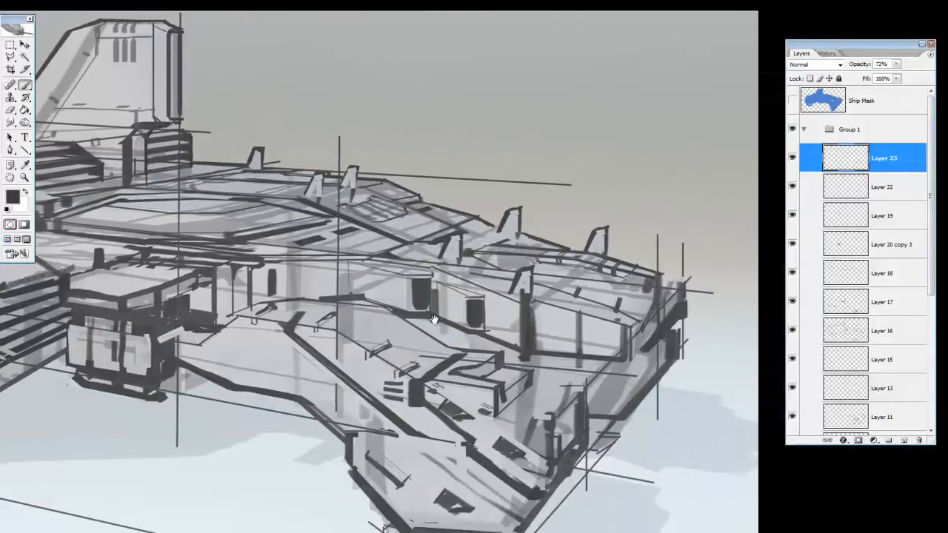
Set the opacity of Layer 23 to 88% and draw parallel panel lines on the far wing's upper deck
drag(461, 263, 499, 289)
key(ctrl+z)
drag(864, 65, 876, 65)
alt+click(522, 341)
drag(460, 265, 509, 293)
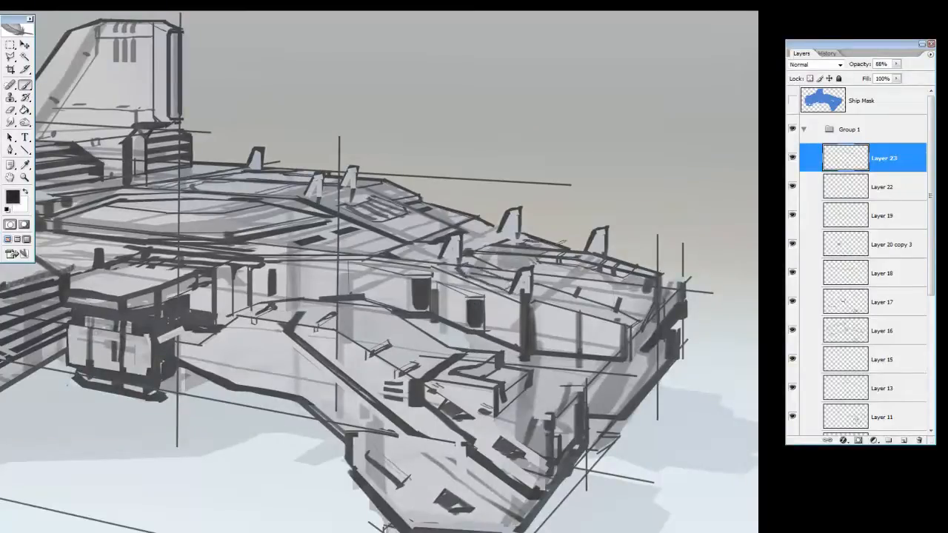
On Layer 22, erase excess marks on the far wing's deck and paint vertical shadow bars along its side wall
click(882, 186)
key(e)
drag(446, 277, 474, 297)
key(b)
drag(585, 312, 585, 361)
drag(538, 309, 537, 351)
drag(638, 319, 639, 355)
mouse_move(667, 298)
mouse_down()
mouse_move(668, 317)
mouse_move(644, 320)
mouse_move(653, 299)
mouse_up()
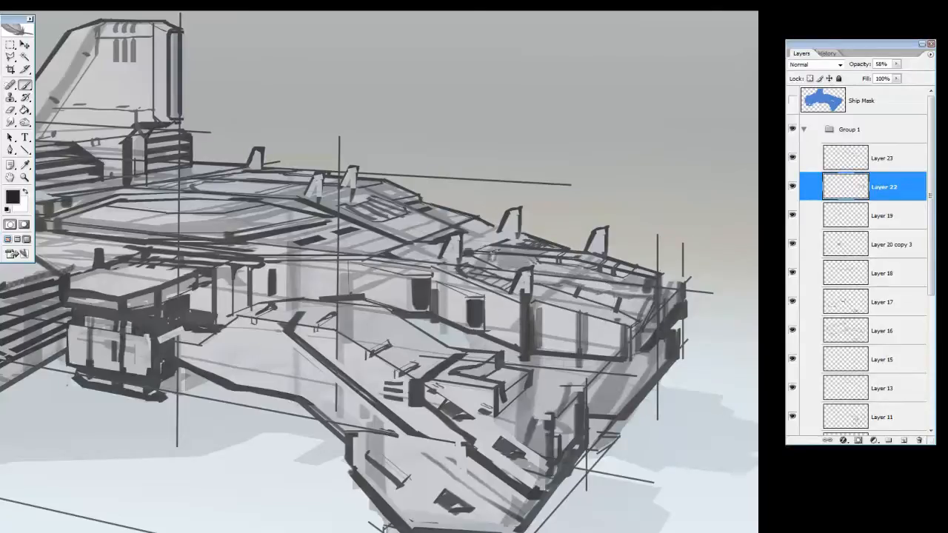
mouse_move(478, 225)
mouse_down()
mouse_move(483, 238)
mouse_move(488, 225)
mouse_up()
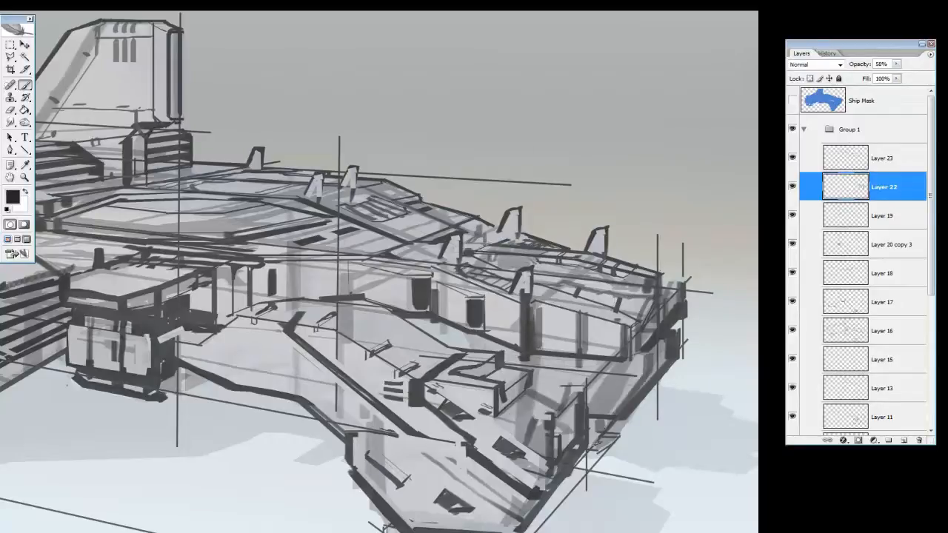
Shade the landing foot under the front leg and reinforce the leg's lower edge and upper panel edge
scroll(519, 415, down, 3)
drag(469, 462, 461, 474)
drag(393, 444, 458, 489)
drag(436, 450, 438, 472)
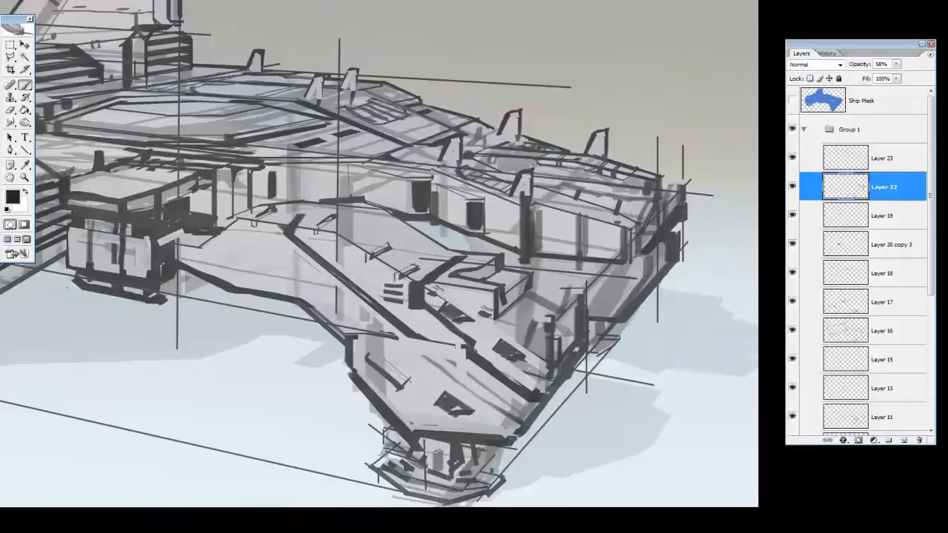
drag(409, 428, 502, 437)
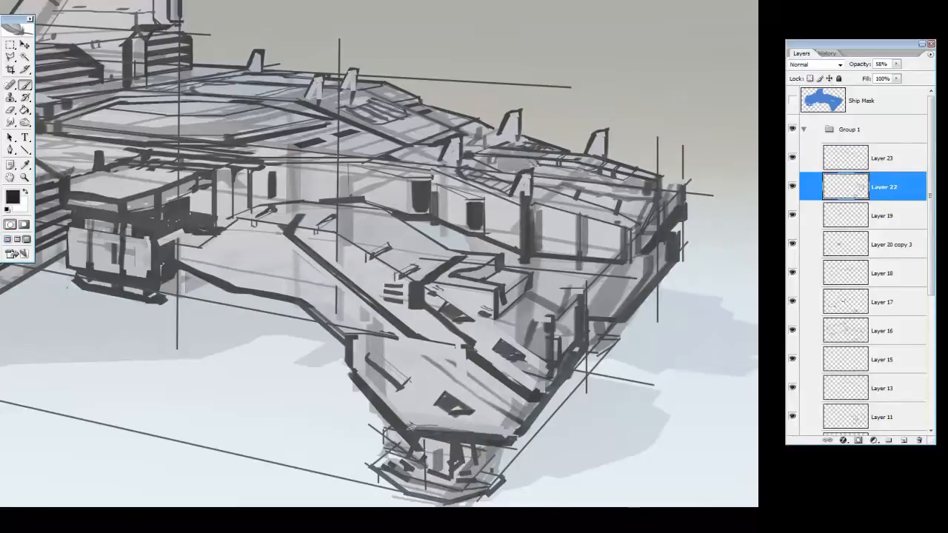
mouse_move(462, 349)
mouse_down()
mouse_move(411, 341)
mouse_move(297, 216)
mouse_move(337, 211)
mouse_up()
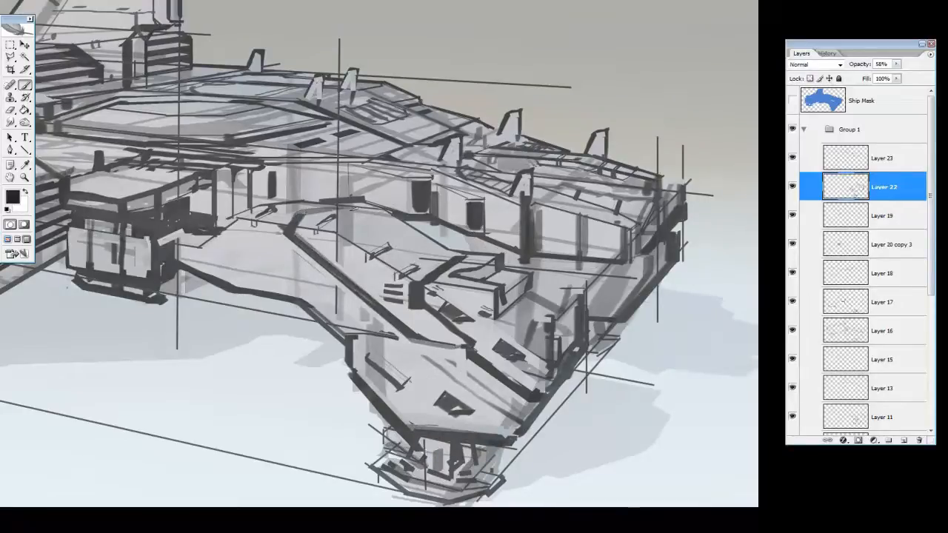
On Layer 23, add dark struts and outline strokes to the landing foot beneath the front leg
key(o)
drag(335, 280, 538, 295)
click(883, 157)
mouse_move(321, 294)
mouse_down()
mouse_move(464, 374)
mouse_move(425, 305)
mouse_up()
key(b)
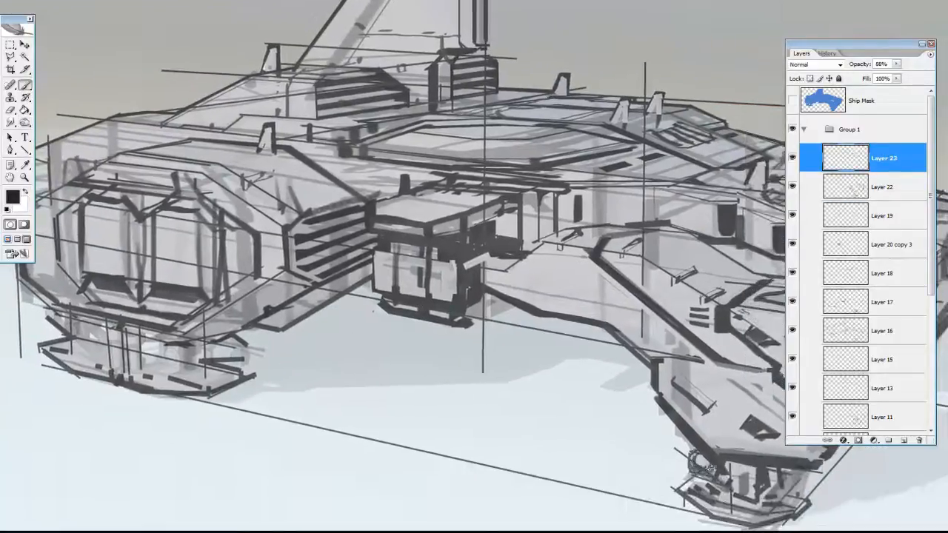
mouse_move(697, 471)
mouse_down()
mouse_move(728, 498)
mouse_move(761, 503)
mouse_up()
drag(793, 471, 799, 484)
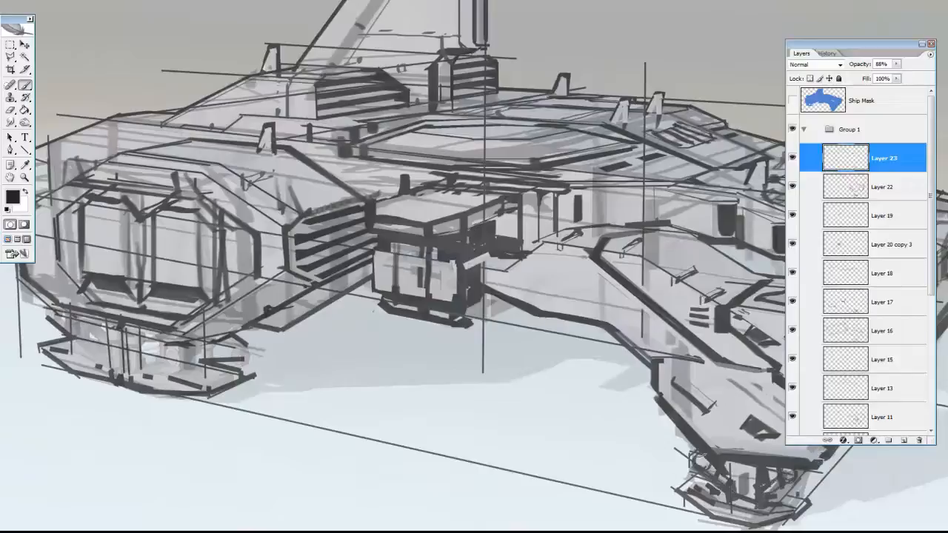
mouse_move(726, 464)
mouse_down()
mouse_move(756, 472)
mouse_move(744, 493)
mouse_move(496, 454)
mouse_up()
key(ctrl+z)
drag(652, 315, 652, 335)
drag(436, 469, 464, 478)
mouse_move(481, 482)
mouse_down()
mouse_move(464, 438)
mouse_move(532, 445)
mouse_up()
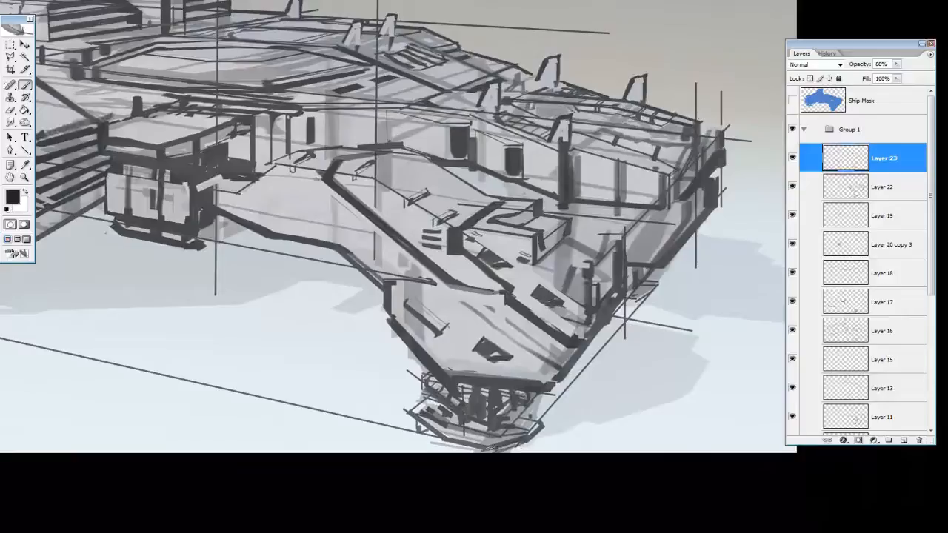
Draw heavy outlines, struts and small mechanical details on the landing foot beneath the large engine housing
drag(4, 359, 358, 363)
drag(231, 322, 295, 323)
drag(162, 304, 202, 314)
mouse_move(132, 283)
mouse_down()
mouse_move(157, 301)
mouse_move(225, 303)
mouse_move(199, 298)
mouse_up()
key(ctrl+z)
mouse_move(185, 251)
mouse_down()
mouse_move(190, 264)
mouse_move(216, 278)
mouse_move(226, 262)
mouse_move(234, 266)
mouse_up()
mouse_move(221, 302)
mouse_down()
mouse_move(239, 292)
mouse_move(271, 295)
mouse_up()
drag(257, 274, 251, 294)
drag(152, 268, 164, 277)
mouse_move(151, 258)
mouse_down()
mouse_move(169, 253)
mouse_move(133, 245)
mouse_up()
drag(137, 242, 154, 258)
mouse_move(286, 265)
mouse_down()
mouse_move(281, 280)
mouse_move(262, 284)
mouse_up()
drag(125, 221, 131, 244)
drag(110, 211, 120, 235)
key(e)
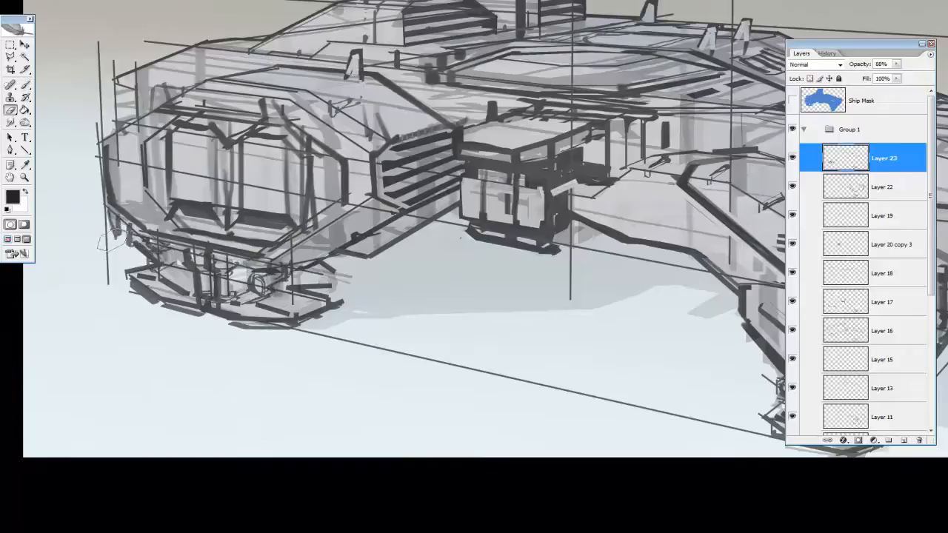
Lasso the small marks beside the engine housing's lower outer edge and rotate and reposition them with Free Transform
drag(332, 207, 520, 326)
key(l)
click(310, 361)
click(310, 315)
click(279, 307)
click(274, 381)
click(310, 360)
key(ctrl+t)
mouse_move(273, 381)
mouse_down()
mouse_move(258, 410)
mouse_move(234, 391)
mouse_up()
drag(289, 376, 280, 357)
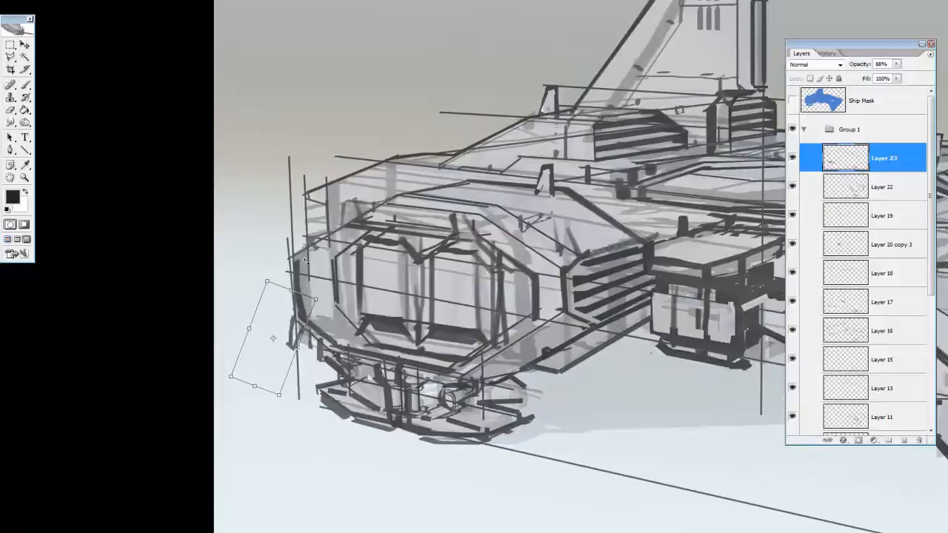
key(Return)
key(e)
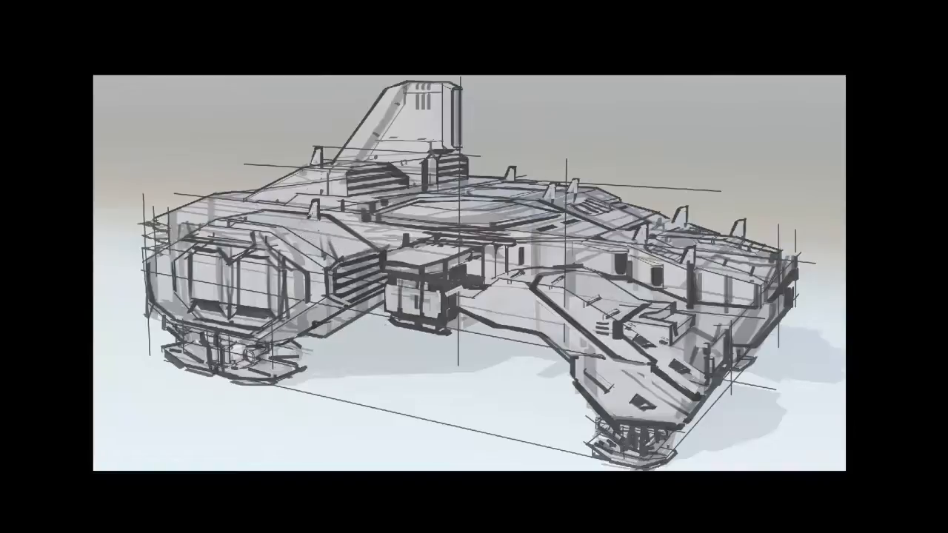
Draw a small panel outline on the leg's flat face beside the cockpit block
mouse_move(486, 309)
mouse_down()
mouse_move(525, 320)
mouse_move(537, 296)
mouse_up()
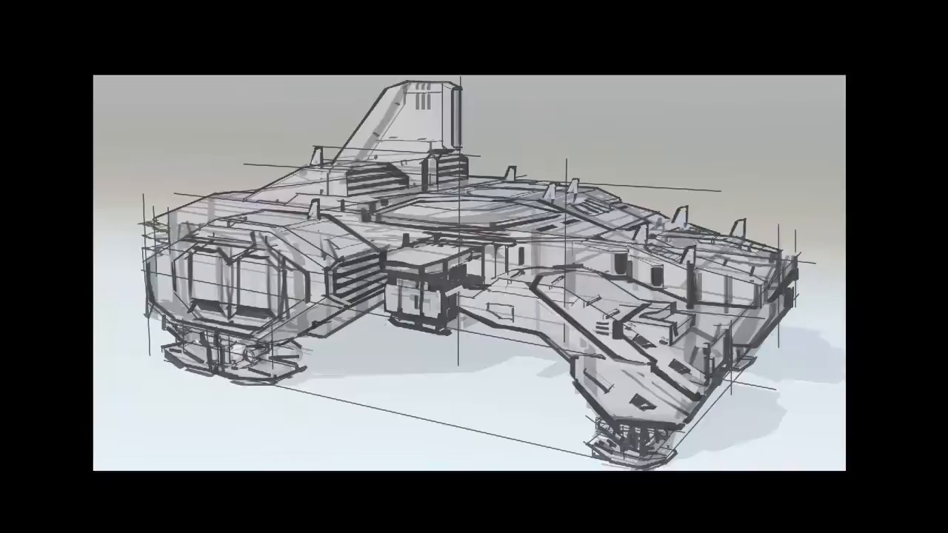
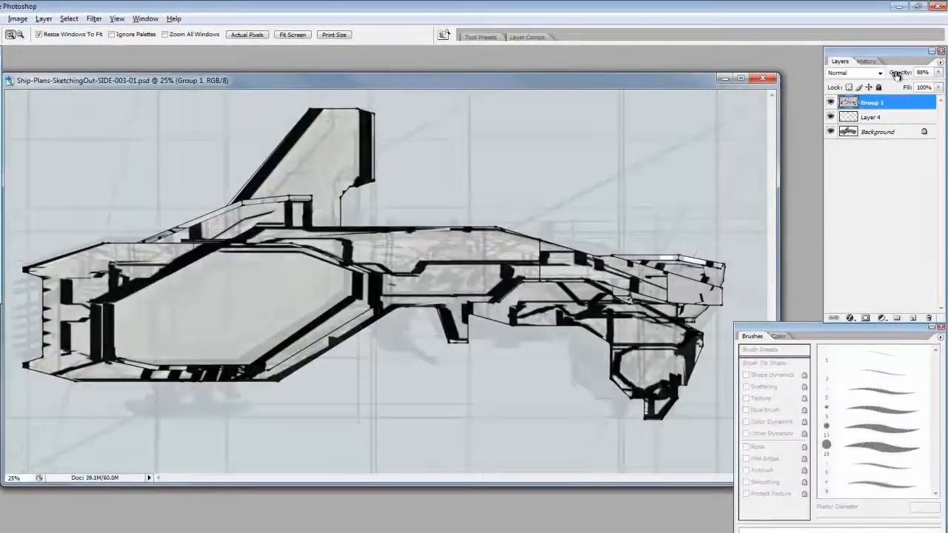
On a new layer above the line drawing, block in the ship's whole side silhouette with semi-transparent dark grey at 76% layer opacity
drag(896, 76, 886, 75)
click(913, 317)
key(b)
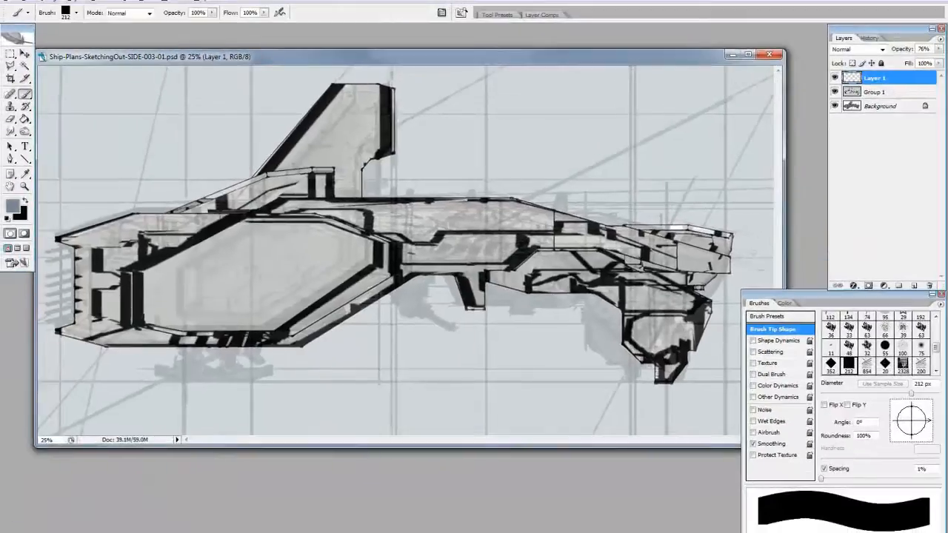
click(12, 205)
click(76, 489)
click(308, 373)
drag(288, 213, 500, 213)
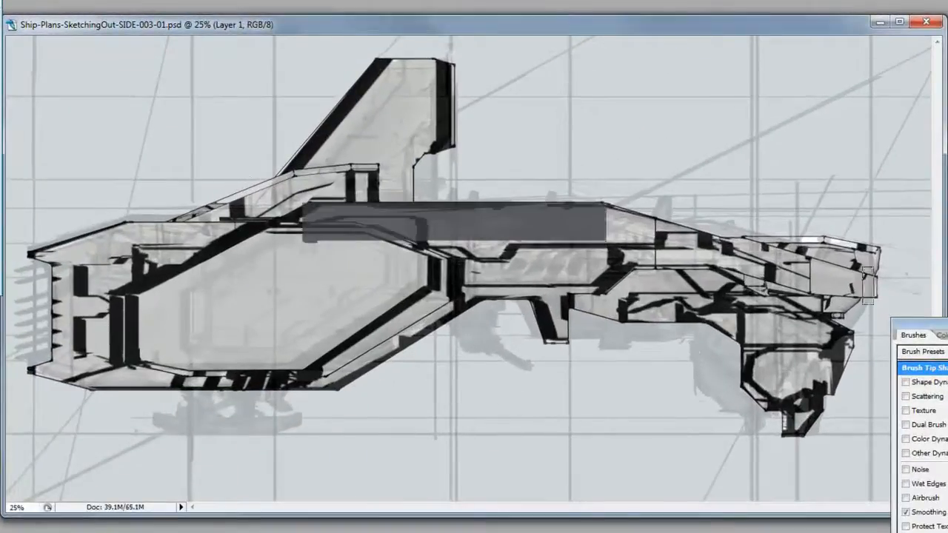
mouse_move(748, 258)
mouse_down()
mouse_move(641, 211)
mouse_move(394, 255)
mouse_move(622, 302)
mouse_move(565, 301)
mouse_move(560, 319)
mouse_move(357, 352)
mouse_move(65, 342)
mouse_move(57, 267)
mouse_move(247, 229)
mouse_move(83, 324)
mouse_move(440, 275)
mouse_move(327, 259)
mouse_move(412, 170)
mouse_move(248, 213)
mouse_move(391, 77)
mouse_move(448, 83)
mouse_move(397, 125)
mouse_move(745, 239)
mouse_move(841, 294)
mouse_move(870, 259)
mouse_move(742, 292)
mouse_move(751, 326)
mouse_move(817, 393)
mouse_move(755, 363)
mouse_move(823, 361)
mouse_up()
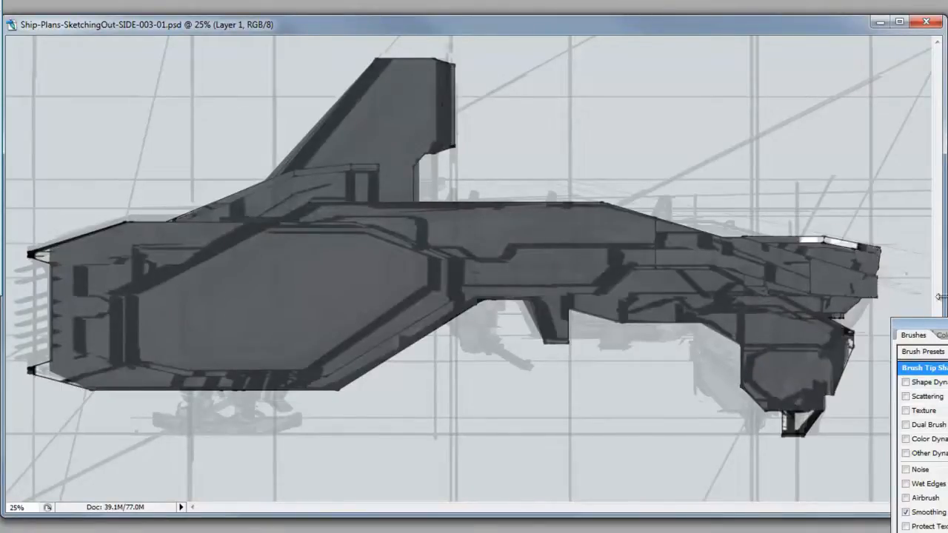
drag(30, 368, 57, 352)
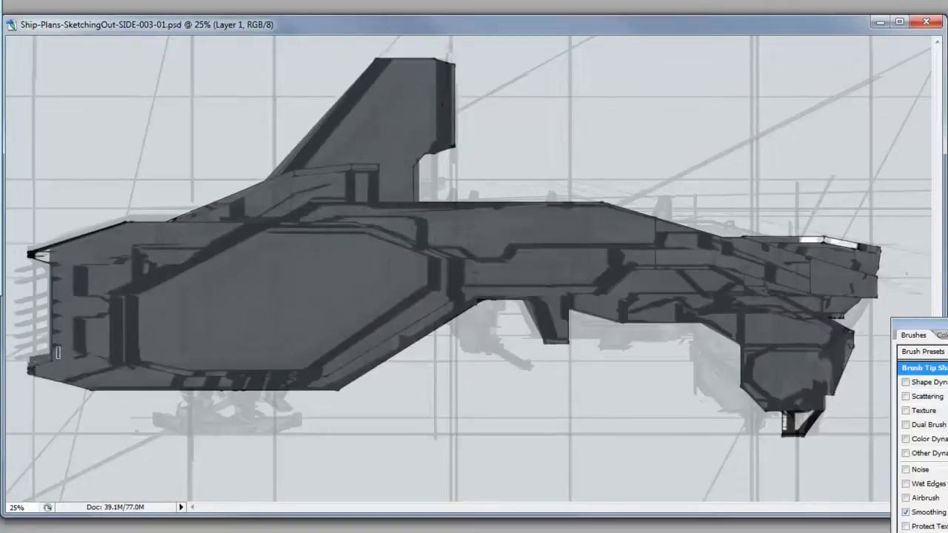
drag(123, 226, 169, 226)
Load the silhouette as a selection and paint near-black shadow along the ship's lower edges on a new layer
key(ctrl+h)
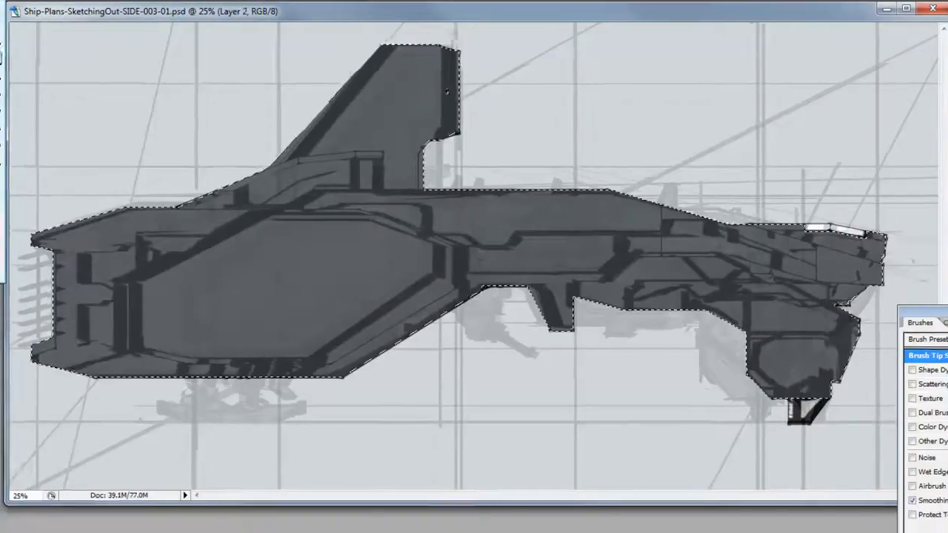
click(16, 54)
click(183, 457)
click(404, 274)
mouse_move(72, 215)
mouse_down()
mouse_move(390, 233)
mouse_move(537, 143)
mouse_up()
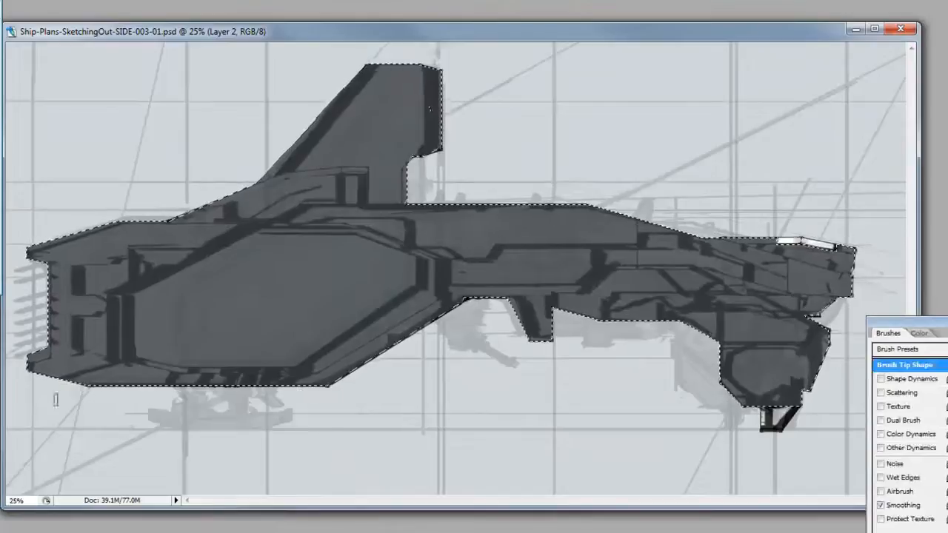
mouse_move(511, 303)
mouse_down()
mouse_move(530, 337)
mouse_move(547, 341)
mouse_up()
mouse_move(554, 308)
mouse_down()
mouse_move(685, 320)
mouse_move(766, 342)
mouse_move(828, 339)
mouse_up()
drag(741, 404, 802, 403)
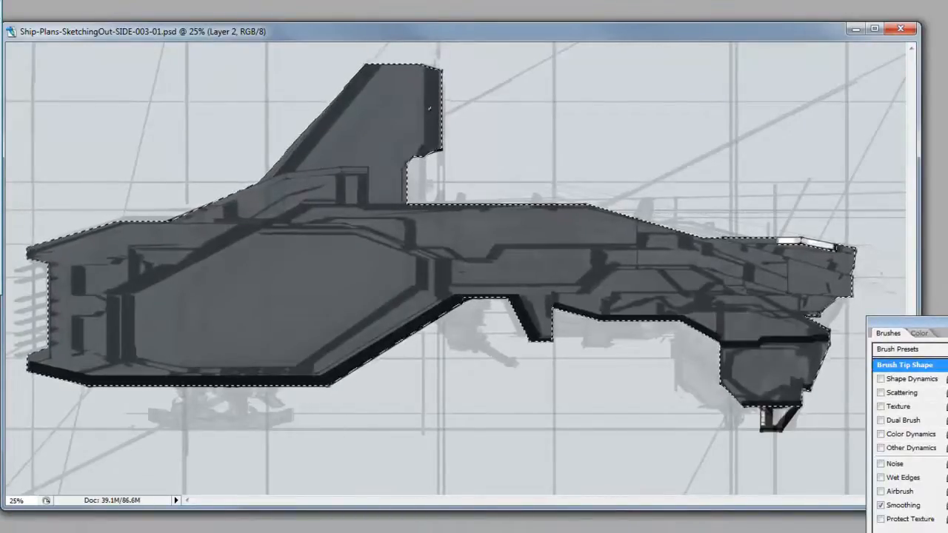
Paint near-black shadow bands around the front leg housing, beneath the nose, and along the engine housing's lower bevel and mid-hull underside
drag(766, 295, 852, 296)
mouse_move(617, 268)
mouse_down()
mouse_move(722, 277)
mouse_move(773, 295)
mouse_up()
mouse_move(616, 269)
mouse_down()
mouse_move(584, 297)
mouse_move(557, 300)
mouse_move(583, 308)
mouse_up()
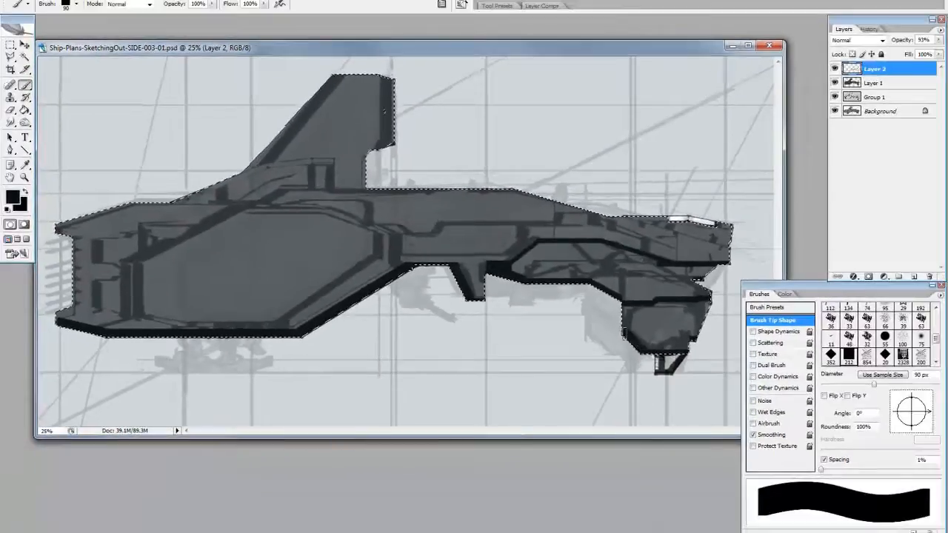
drag(173, 324, 290, 325)
drag(131, 312, 182, 327)
mouse_move(293, 324)
mouse_down()
mouse_move(385, 262)
mouse_move(385, 274)
mouse_up()
mouse_move(394, 260)
mouse_down()
mouse_move(394, 237)
mouse_move(508, 263)
mouse_up()
Shrink the brush and paint a narrow black vertical shadow on the block at the tail fin's base
key(bracketleft)
key(bracketleft)
key(bracketleft)
drag(329, 164, 329, 185)
On a new layer within the ship selection, darken the hull from below with a black-to-transparent gradient and adjust the layer's opacity
key(g)
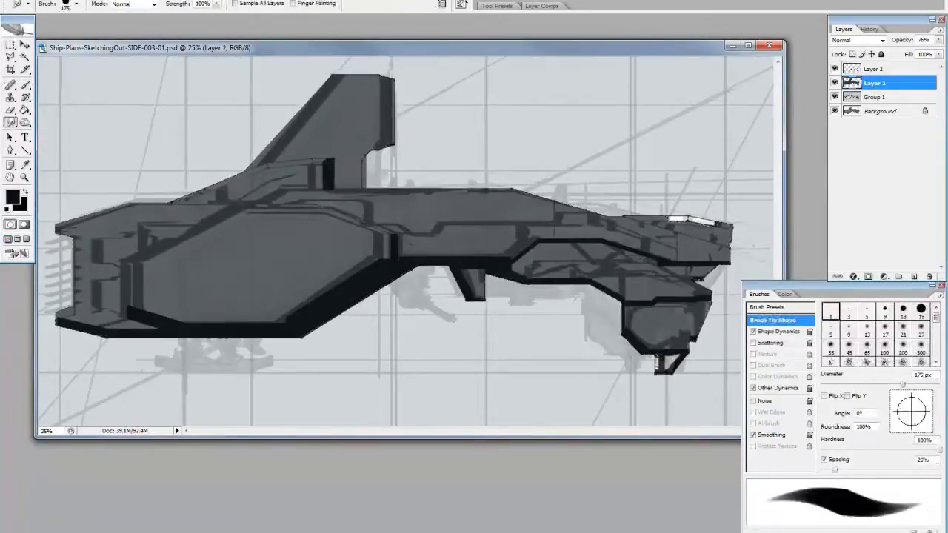
key(ctrl+shift+alt+n)
key(shift+g)
drag(497, 382, 494, 216)
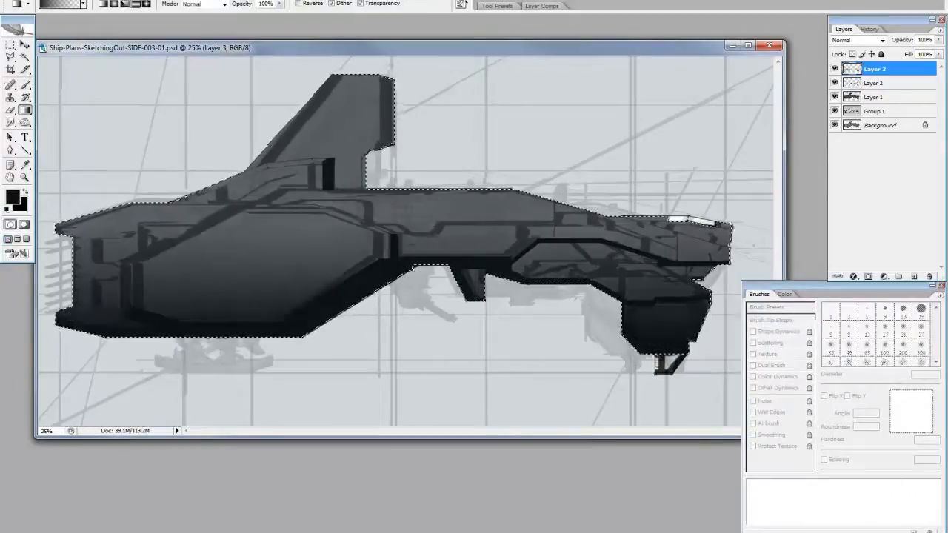
key(f)
key(f)
drag(434, 528, 437, 96)
key(ctrl+z)
key(ctrl+z)
drag(905, 40, 893, 42)
Clear the selection and paint black and dark grey reference swatches in the canvas's upper-left corner with an enlarged brush
click(874, 83)
key(b)
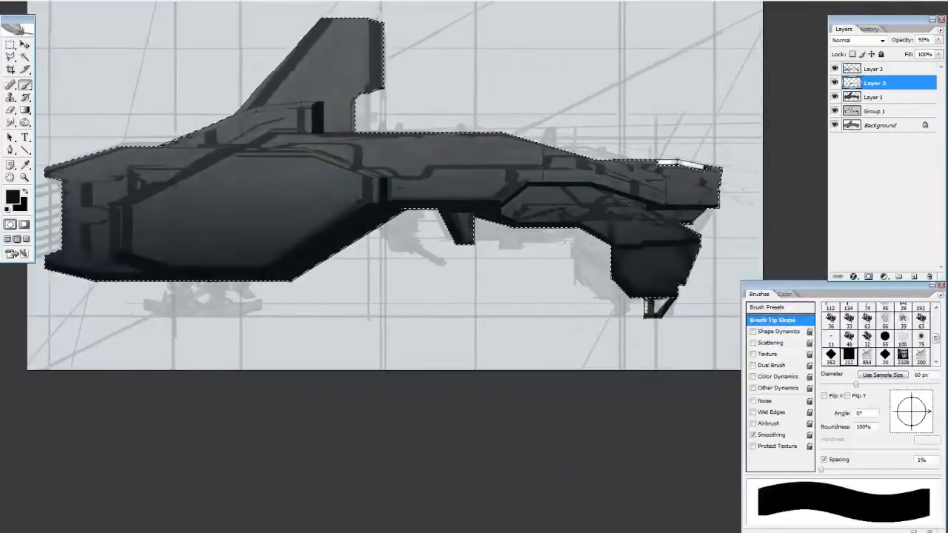
click(12, 197)
key(Return)
key(ctrl+d)
drag(195, 31, 254, 91)
key(bracketright)
key(bracketright)
key(bracketright)
key(bracketright)
key(bracketright)
key(bracketright)
key(bracketright)
key(bracketright)
drag(110, 81, 105, 108)
key(alt+bracketright)
click(137, 95)
alt+click(136, 86)
On a new layer, mix a light blue-grey and paint highlights along the ship's upper hull edge
key(ctrl+shift+alt+n)
click(13, 196)
drag(224, 421, 224, 426)
click(76, 408)
click(317, 364)
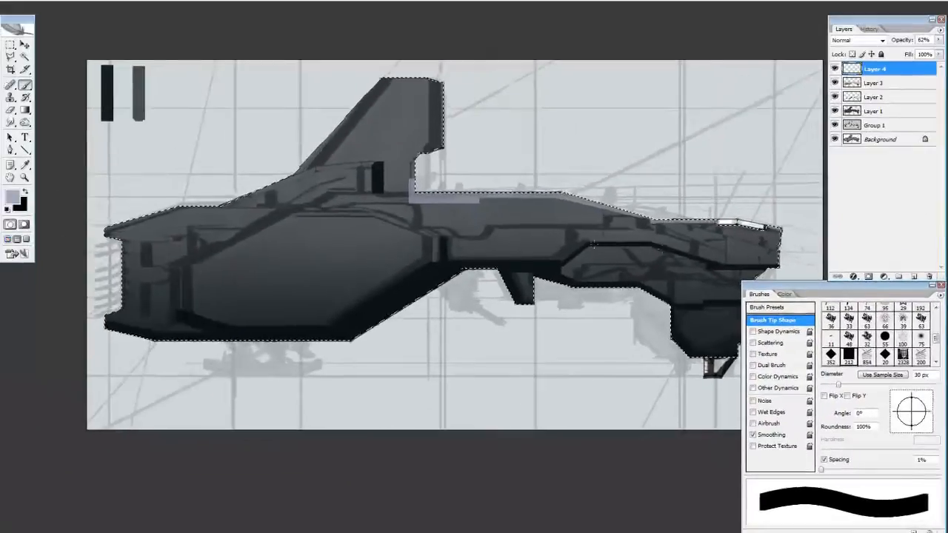
mouse_move(594, 245)
mouse_down()
mouse_move(511, 350)
mouse_move(566, 273)
mouse_move(548, 263)
mouse_move(592, 280)
mouse_up()
Clean up and extend the blue-grey highlights on the engine housing's top bevel, tail fin, nose and front leg
key(e)
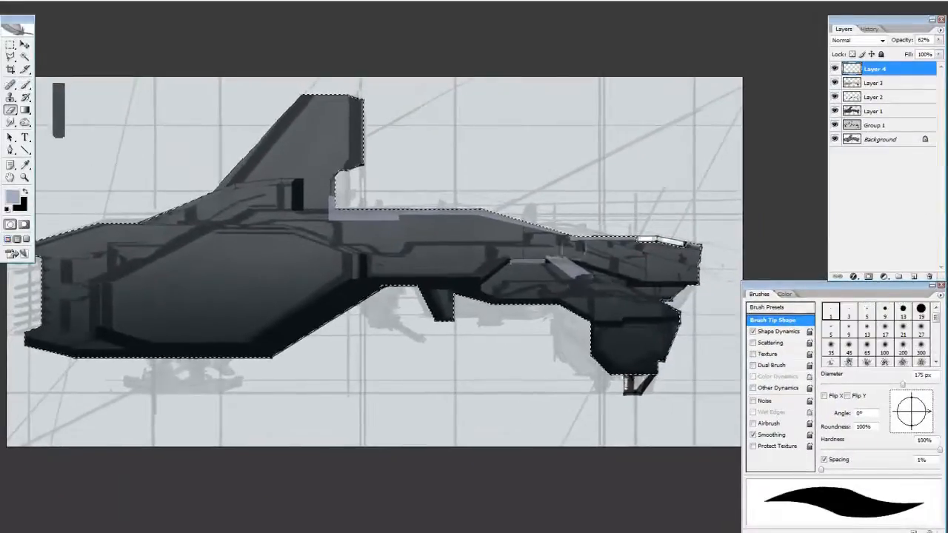
key(b)
key(g)
key(g)
click(642, 295)
key(b)
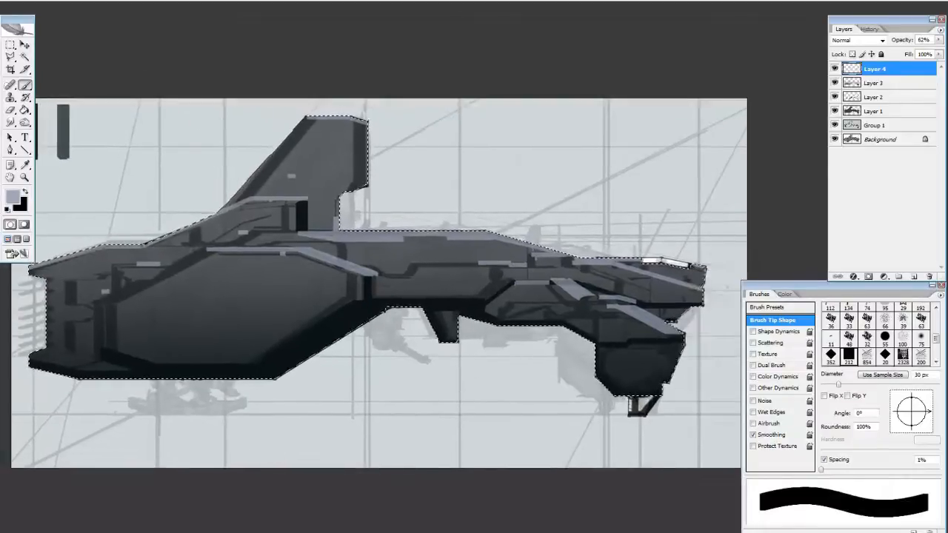
Add a new layer above the highlights, enlarge the brush, and undo a trial stroke on the rear hull
key(bracketright)
key(bracketright)
key(bracketright)
click(914, 276)
alt+click(152, 264)
drag(180, 272, 231, 272)
key(ctrl+z)
Clear the selection and add a light blue-grey palette swatch, adjusting the highlight layer's opacity around sampling its colour
click(881, 83)
drag(903, 42, 934, 42)
click(881, 69)
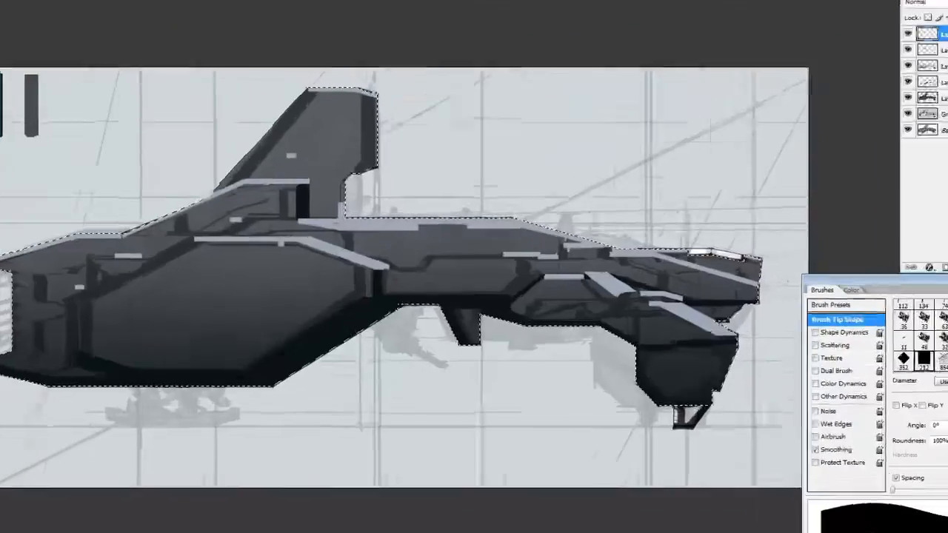
key(ctrl+d)
mouse_move(83, 78)
mouse_down()
mouse_move(82, 135)
mouse_move(82, 78)
mouse_up()
click(881, 83)
drag(905, 42, 894, 43)
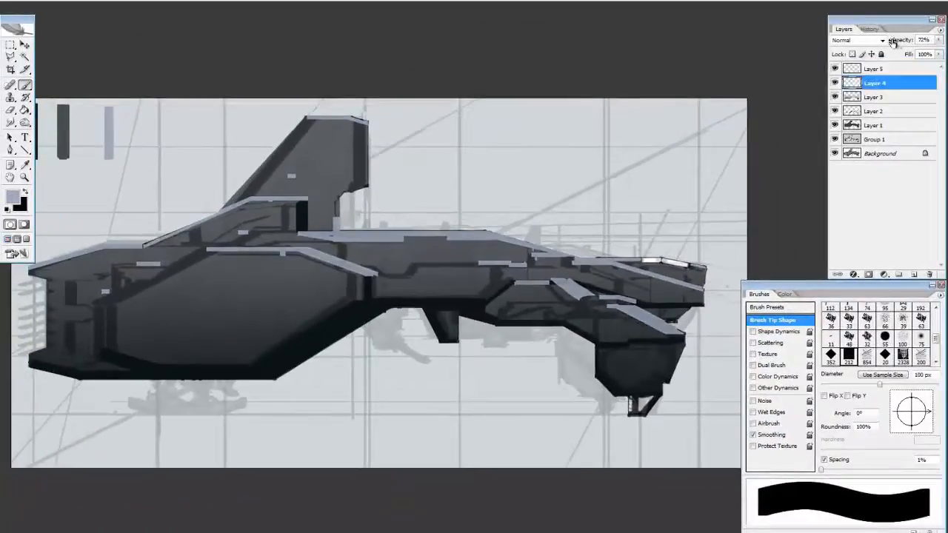
click(881, 69)
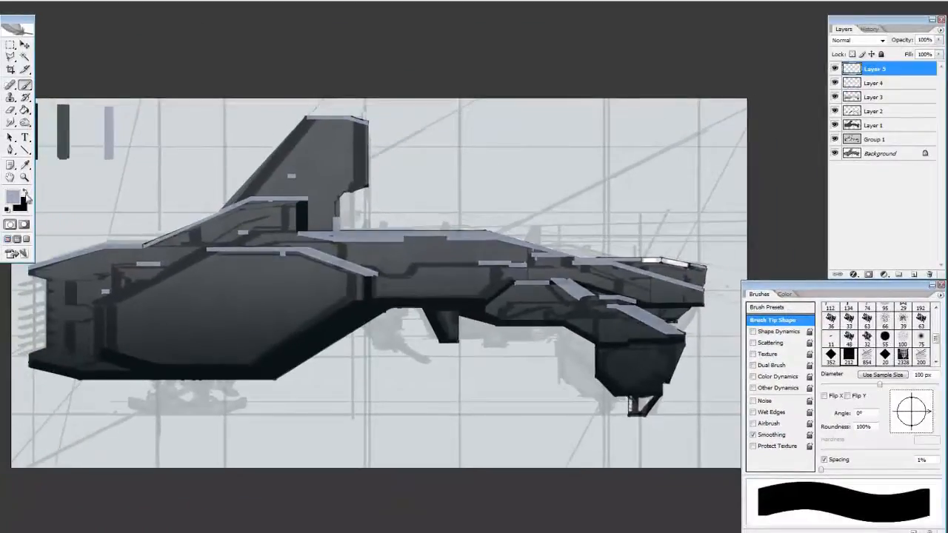
Pick a lighter blue-grey and lay soft gradients over the mid-hull and front leg on Layer 5
click(13, 197)
click(69, 394)
click(307, 364)
key(g)
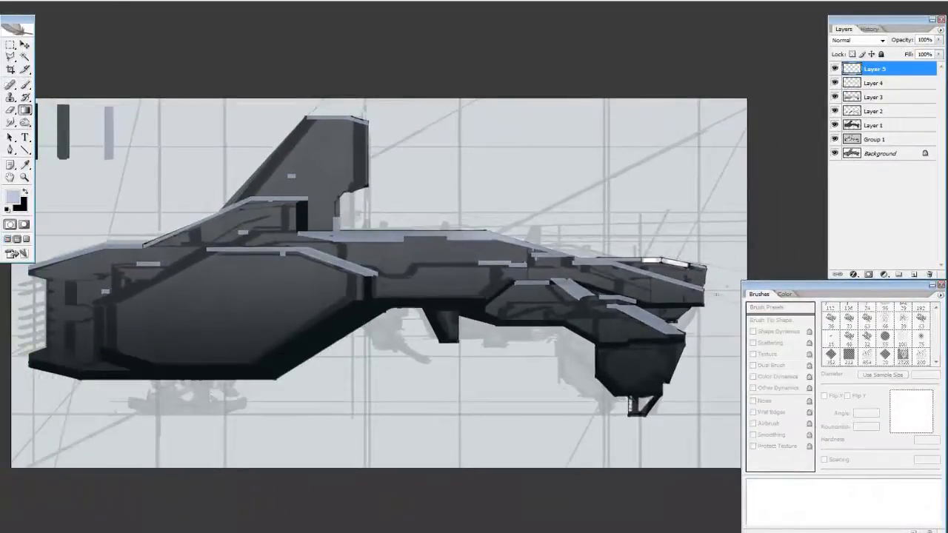
drag(366, 248, 406, 283)
drag(649, 318, 641, 405)
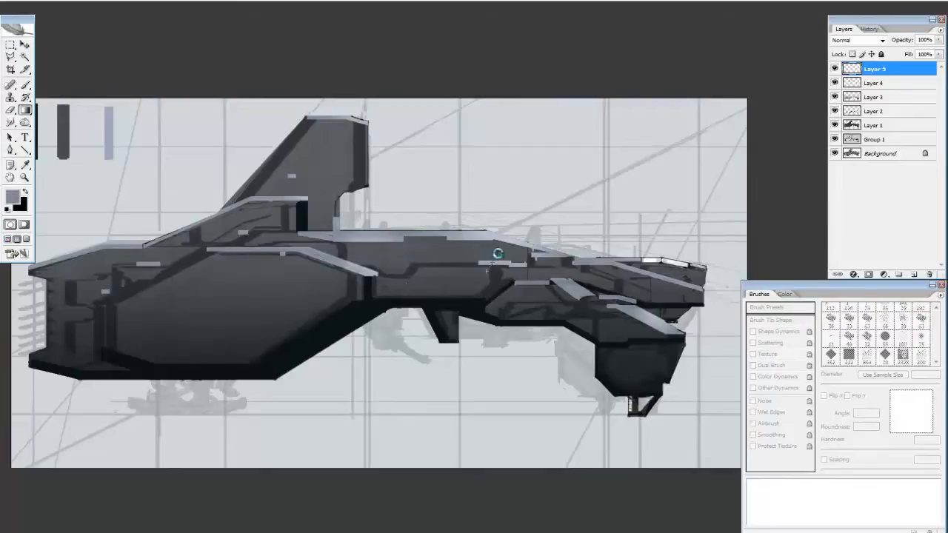
Reduce the brush and mix a greyer lavender for a second swatch beside the light blue-grey one
key(b)
key(bracketleft)
key(bracketleft)
key(bracketleft)
key(bracketleft)
key(bracketleft)
key(bracketleft)
click(13, 197)
click(80, 391)
click(308, 363)
Enlarge the brush, mix a very pale blue and paint it as the following swatch in the palette row
key(bracketright)
key(bracketright)
key(bracketright)
key(bracketright)
key(bracketright)
click(14, 200)
click(75, 384)
click(309, 364)
drag(148, 111, 148, 156)
Add a near-white swatch at the end of the palette row and preview the canvas with the panels hidden
click(13, 198)
click(214, 469)
click(320, 362)
drag(166, 111, 166, 157)
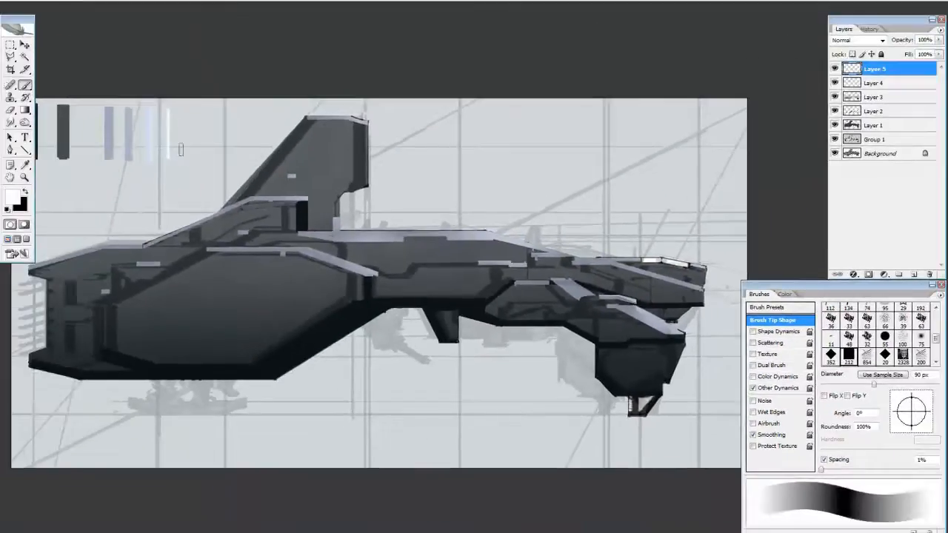
key(Tab)
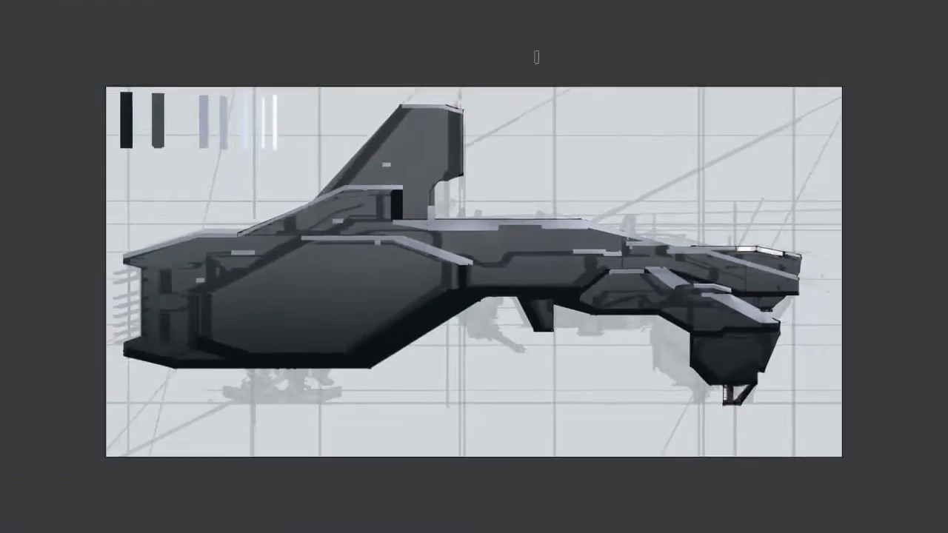
key(Tab)
drag(474, 266, 400, 264)
Sample the light swatches, shift the colour to a pale greenish white, and draw soft light gradients from above the ship's front
key(g)
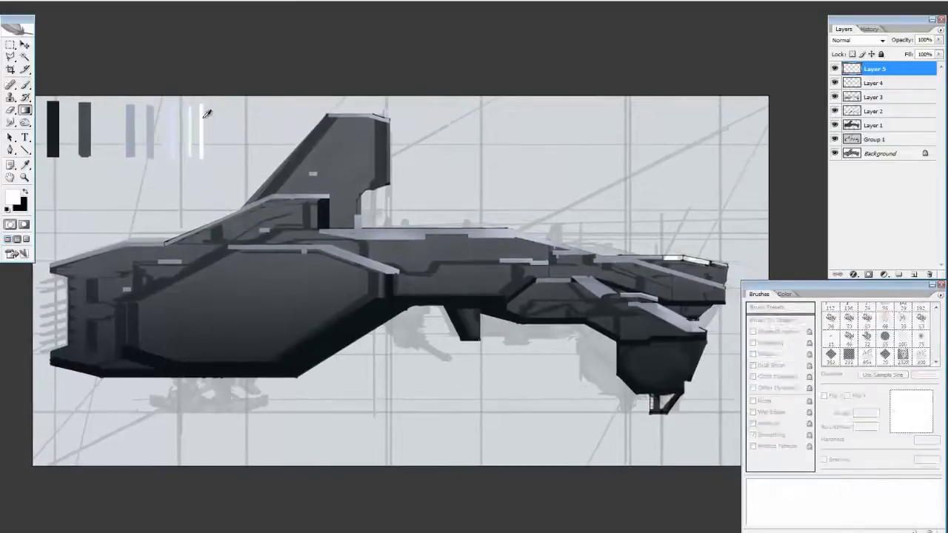
drag(205, 114, 163, 128)
click(12, 198)
click(321, 362)
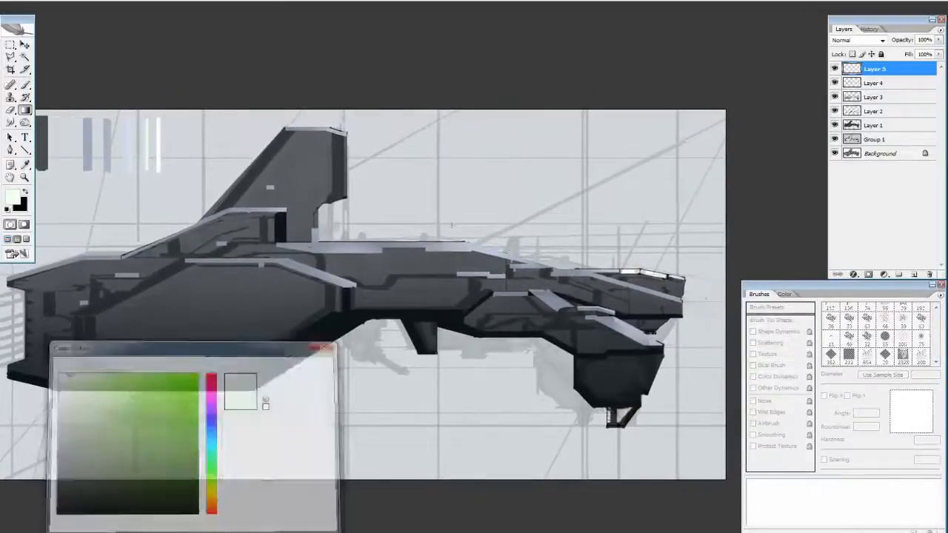
drag(617, 174, 592, 289)
drag(711, 93, 650, 195)
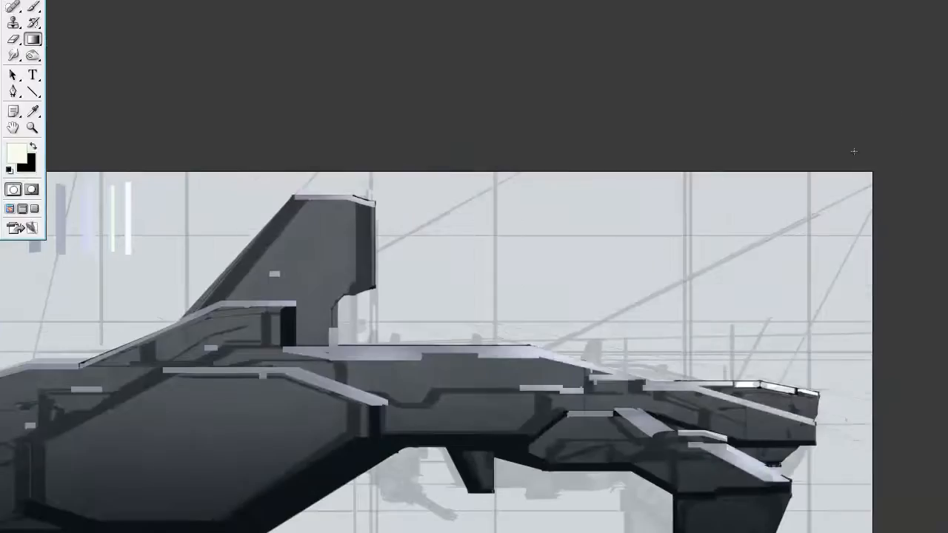
key(ctrl+z)
drag(854, 151, 770, 222)
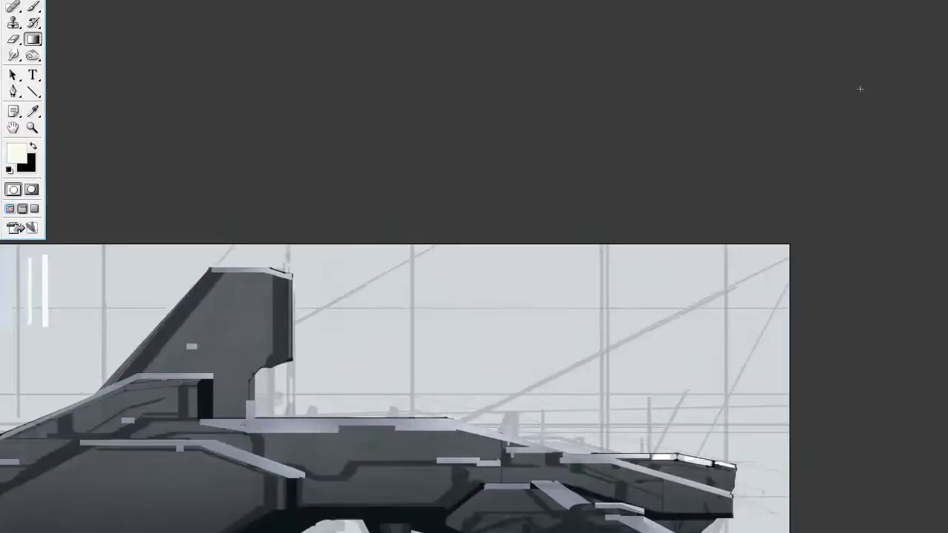
drag(178, 281, 421, 74)
Mix a pale warm yellow and repaint the greenish-white palette swatch with it
key(b)
click(16, 154)
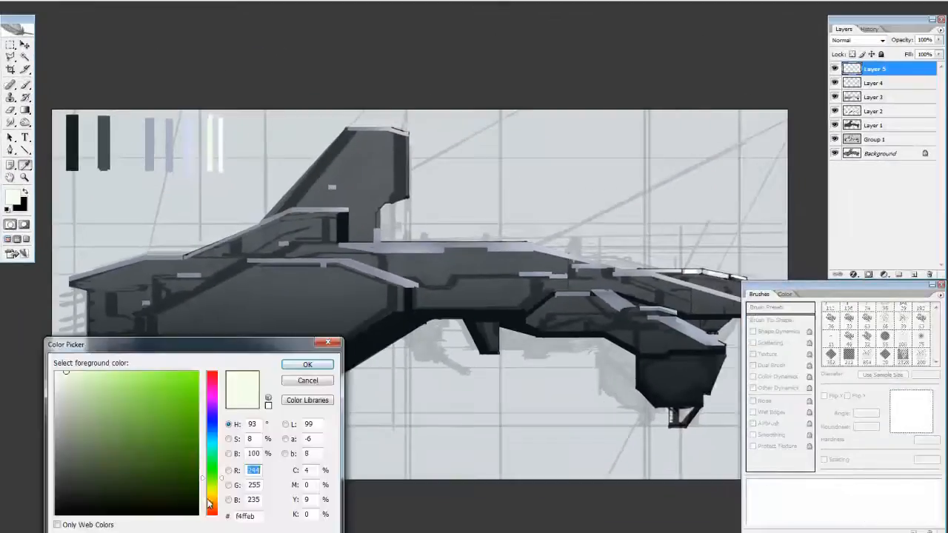
click(209, 504)
click(309, 364)
drag(682, 280, 644, 254)
Set Layer 1's opacity to 68%, sample the dark grey swatch, and touch up the silhouette along the top of the nose and mid-hull
click(874, 125)
drag(911, 42, 900, 44)
key(v)
key(b)
mouse_move(834, 68)
mouse_down()
mouse_move(834, 111)
mouse_move(835, 69)
mouse_up()
alt+click(66, 119)
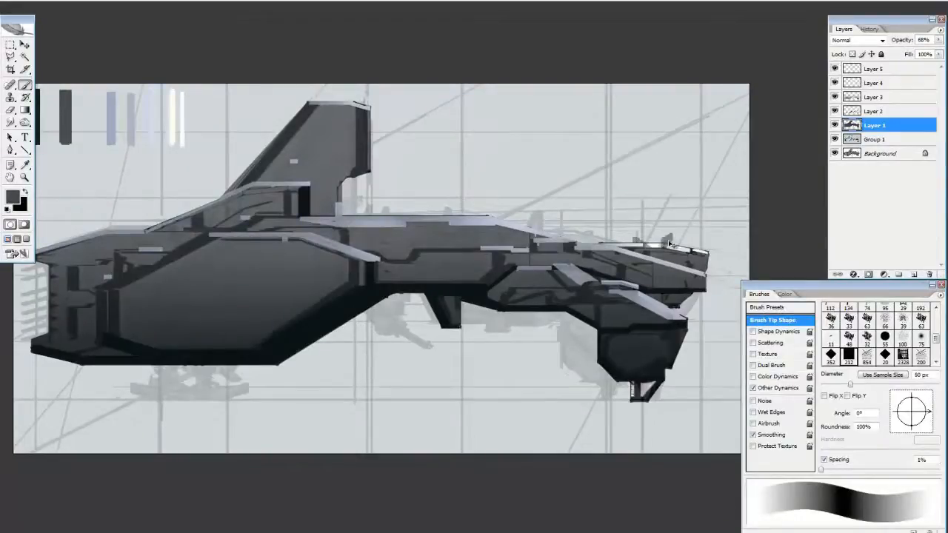
key(e)
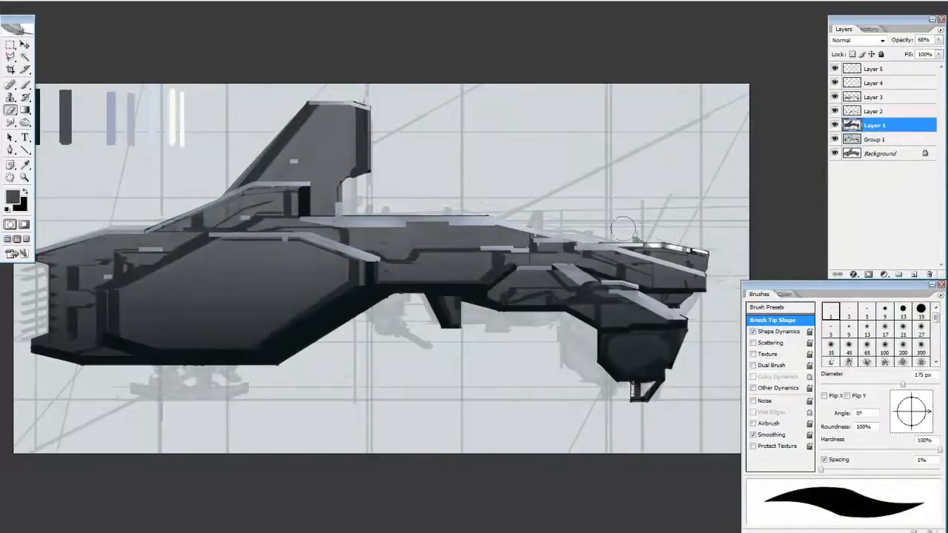
key(b)
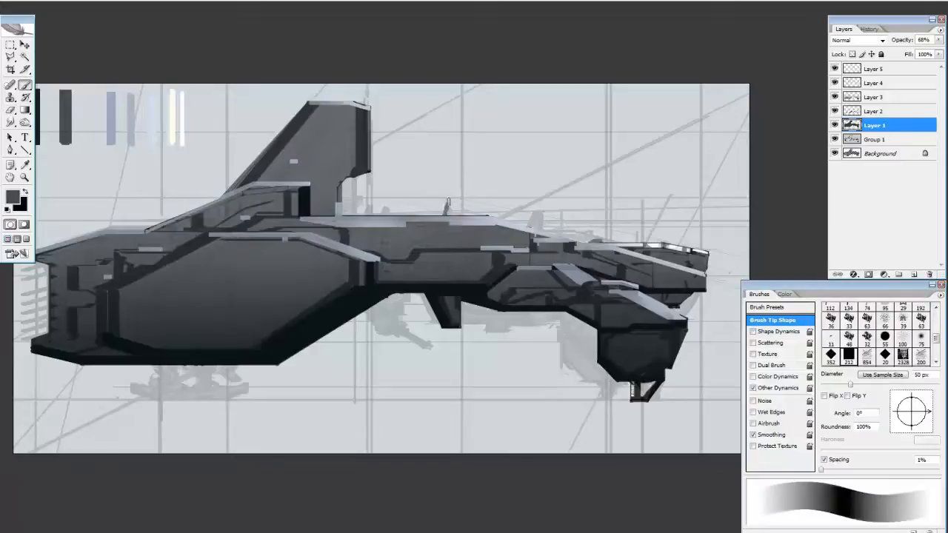
On a new layer above Layer 1, paint a small dark antenna on the mid-hull's top and place a copy farther forward
key(ctrl+alt+shift+n)
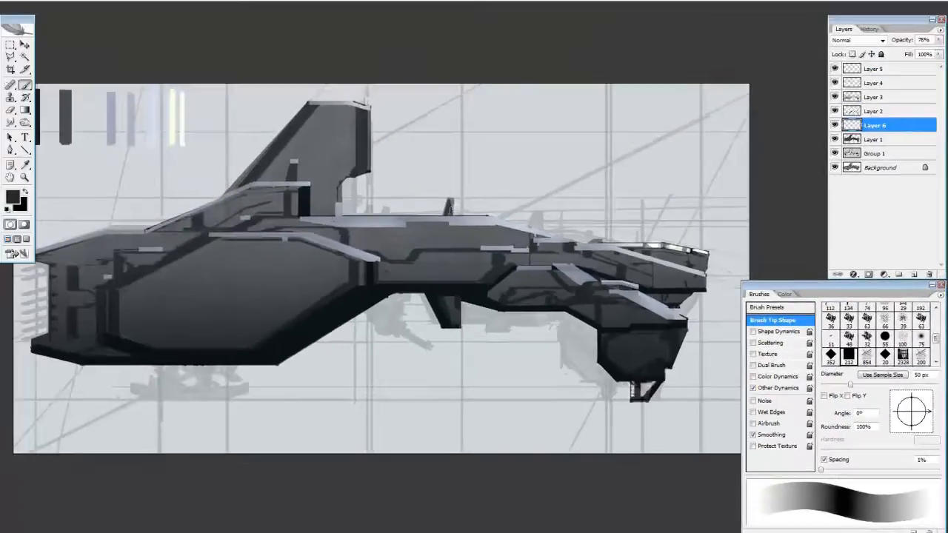
key(m)
drag(424, 176, 476, 243)
key(v)
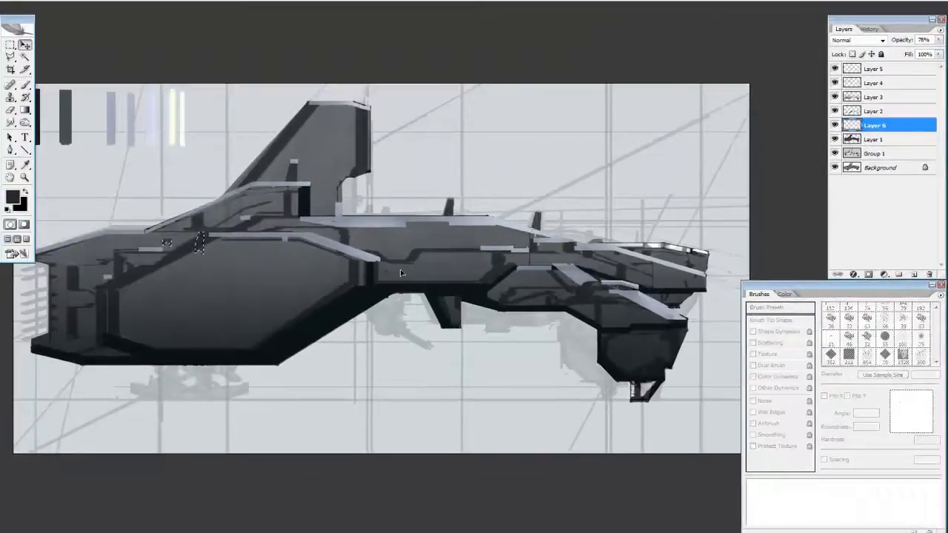
key(ctrl+d)
Paint a dark landing leg under the rear hull and a hanging pod beneath the mid-hull on Layer 6
key(e)
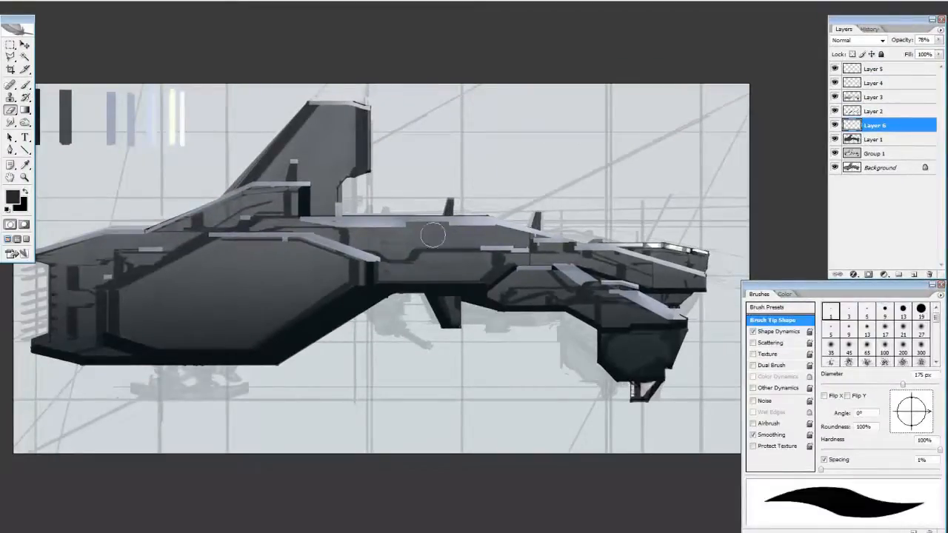
drag(304, 199, 329, 180)
click(784, 294)
key(b)
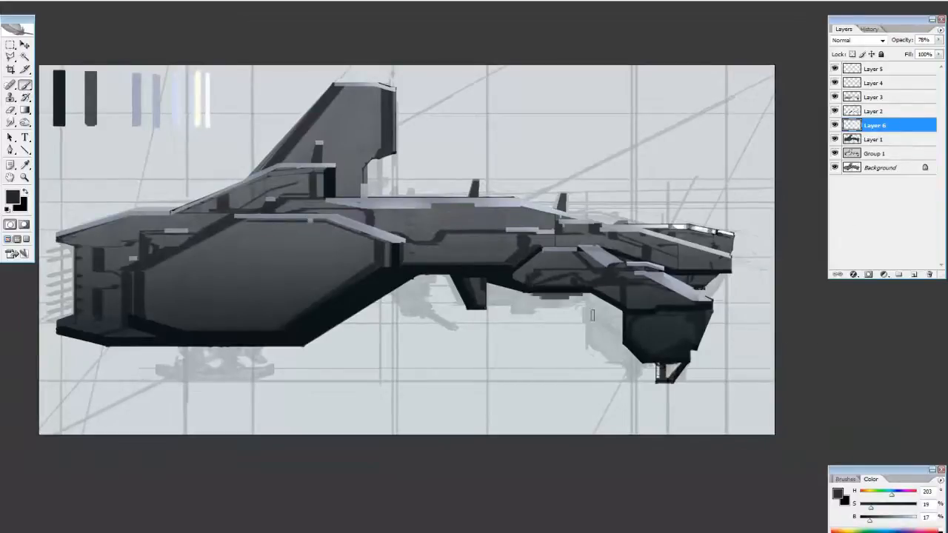
mouse_move(363, 282)
mouse_down()
mouse_move(426, 285)
mouse_move(392, 300)
mouse_up()
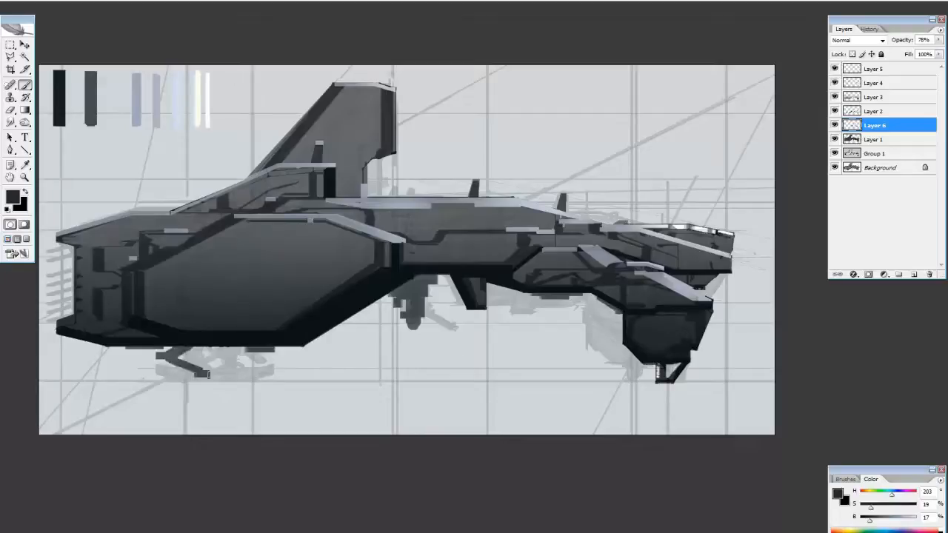
Duplicate the rear landing leg and mirror the copy beneath the rear hull
key(ctrl+j)
drag(151, 355, 281, 369)
key(ctrl+z)
key(v)
key(ctrl+t)
key(Return)
key(ctrl+d)
Select the mirrored landing leg and adjust its position opposite the first leg
key(m)
drag(225, 340, 307, 388)
key(v)
ctrl+click(835, 127)
click(874, 125)
click(282, 353)
key(Return)
click(275, 356)
drag(275, 355, 294, 361)
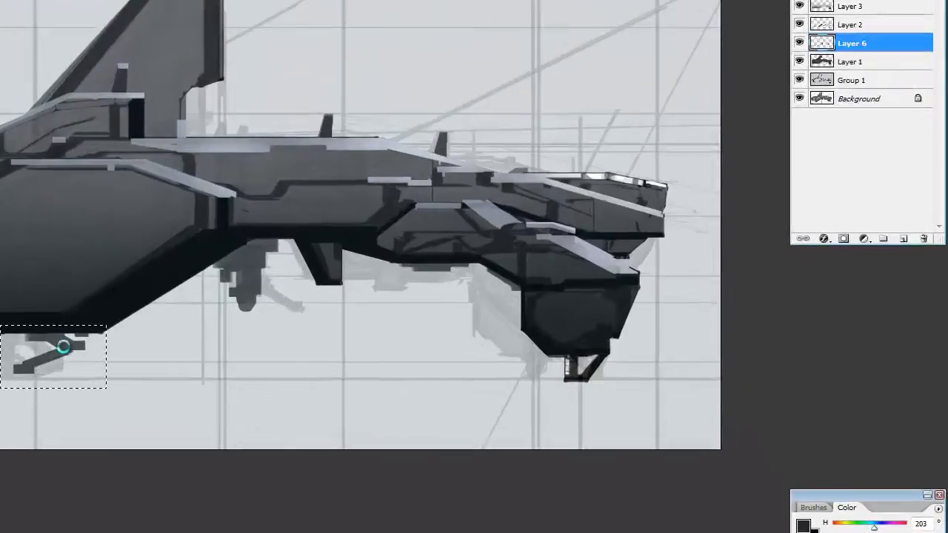
key(ctrl+z)
Duplicate the landing leg onto its own layer, rotate the copy, and place it under the nose behind the existing support
click(88, 357)
click(485, 192)
click(883, 238)
drag(874, 139, 876, 125)
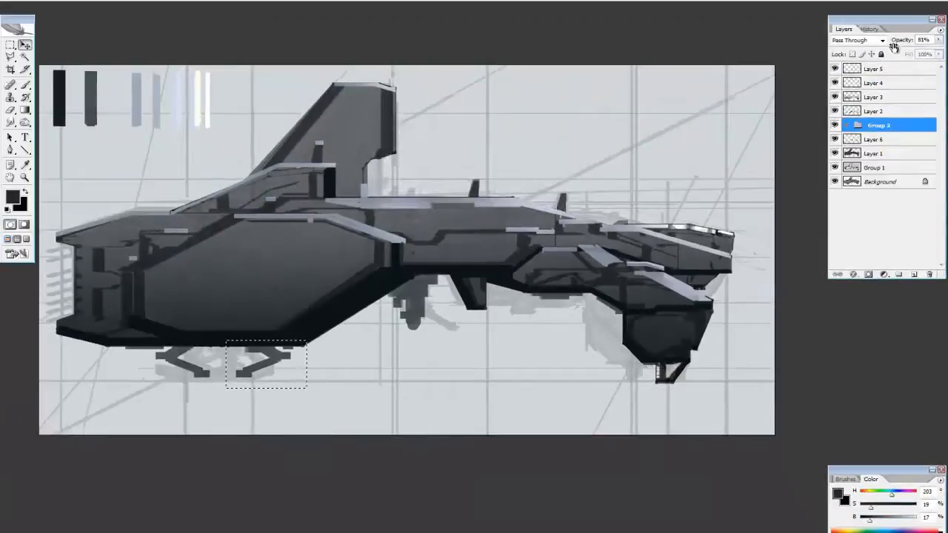
key(ctrl+j)
drag(264, 363, 590, 360)
key(ctrl+t)
drag(657, 373, 617, 437)
key(Return)
key(shift+Right)
key(shift+Right)
key(shift+Right)
key(shift+Right)
key(shift+Right)
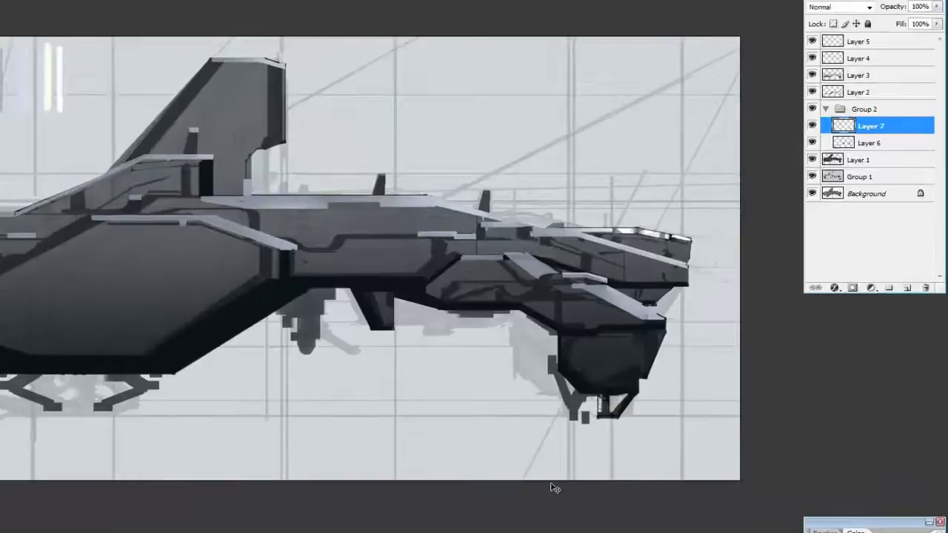
On a new layer above Layer 5, paint a dark double strut and a panel's dark lower edge on the rear hull
click(874, 41)
click(907, 287)
key(b)
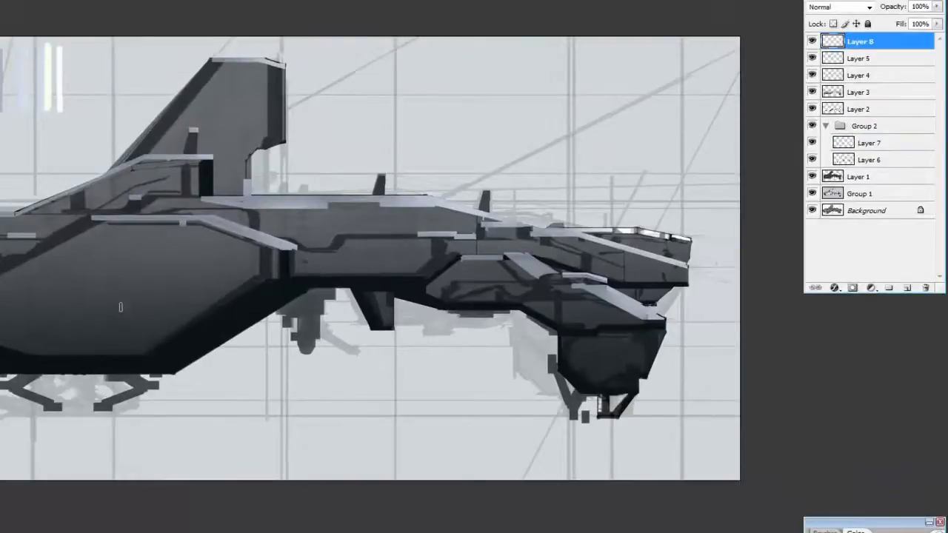
key(F5)
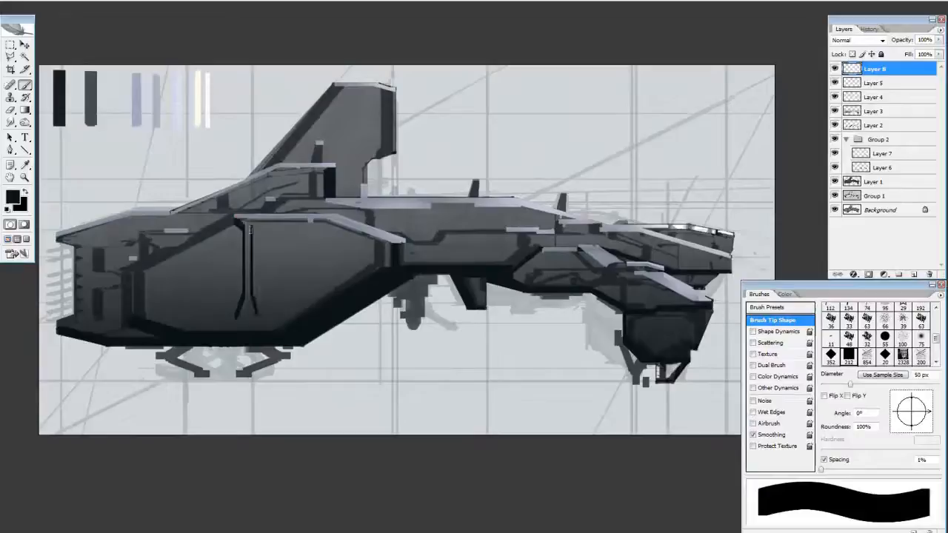
drag(251, 230, 265, 220)
key(v)
key(shift+Right)
key(shift+Right)
key(shift+Right)
key(b)
drag(198, 314, 240, 304)
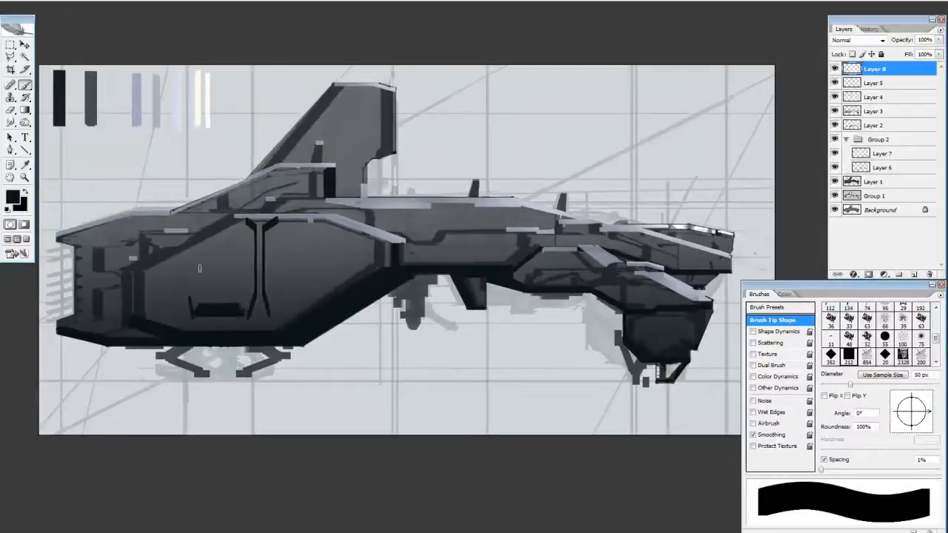
Outline the sides, top and base of the rear hull panel with thin dark lines
key(bracketleft)
key(bracketleft)
key(bracketleft)
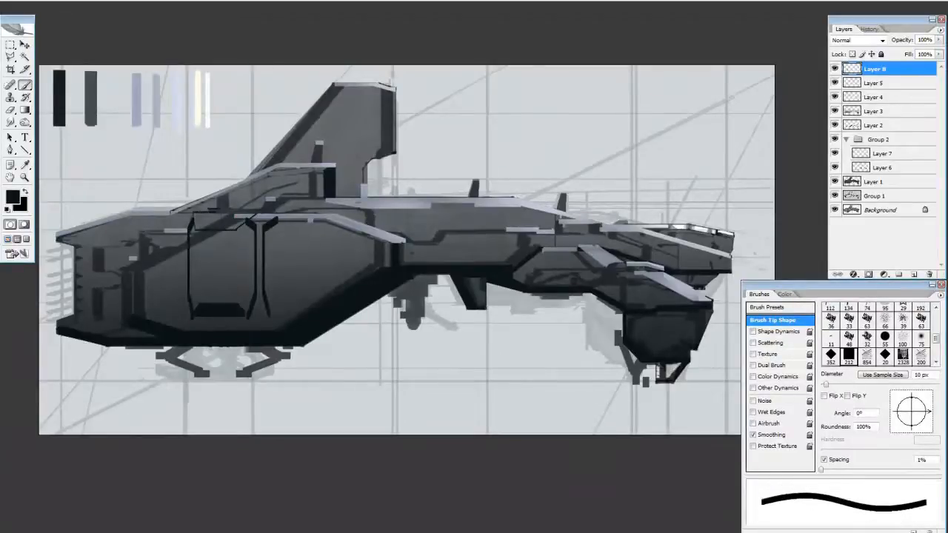
key(bracketright)
key(bracketright)
key(bracketright)
drag(191, 321, 248, 322)
On a new layer above Layer 8, paint and fill the top ledges of the panel and strut with light blue-grey
key(ctrl+alt+shift+n)
alt+click(245, 215)
key(bracketleft)
key(bracketleft)
mouse_move(194, 214)
mouse_down()
mouse_move(239, 216)
mouse_move(198, 224)
mouse_move(235, 222)
mouse_up()
key(g)
key(shift+g)
click(261, 221)
key(b)
key(g)
click(220, 220)
key(b)
Lasso the areas around the strut and along the panel's rear edge, shade inside them, and deselect
key(l)
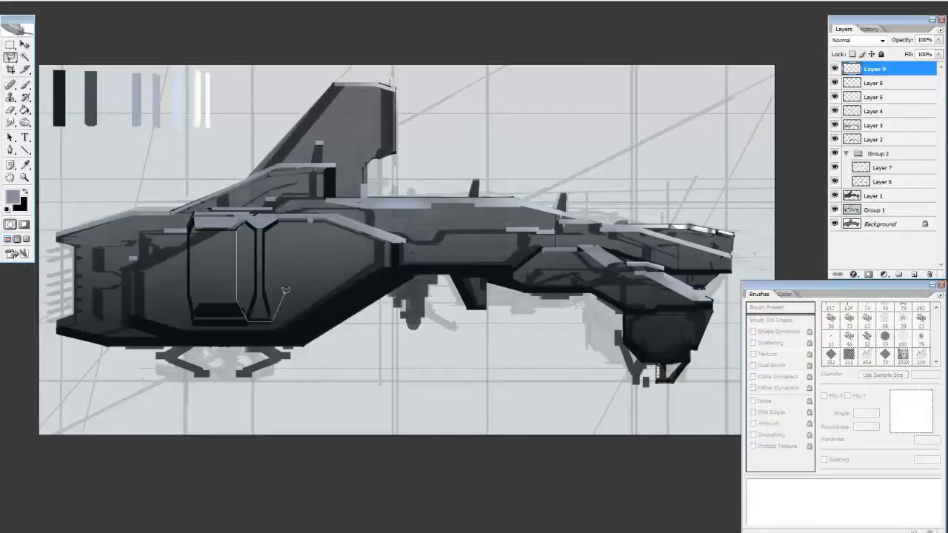
click(266, 225)
alt+shift+click(194, 317)
click(194, 300)
click(195, 227)
double_click(201, 319)
key(Return)
key(ctrl+z)
key(g)
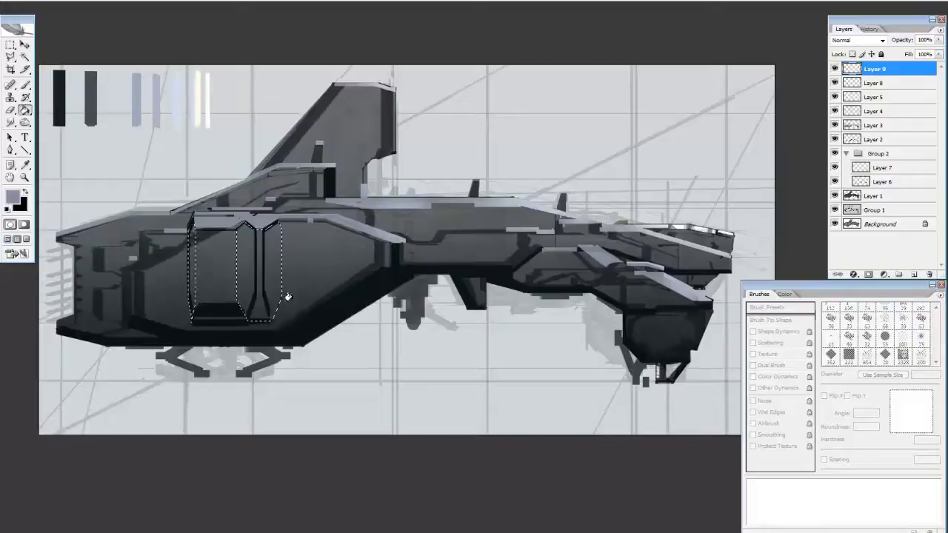
key(b)
key(ctrl+d)
Sample the black and dark grey swatches and paint the shaded bevels and top edge of the rear hull panel
key(bracketright)
key(bracketright)
key(bracketright)
key(bracketright)
key(bracketright)
key(bracketright)
key(bracketright)
key(bracketright)
key(bracketright)
key(bracketright)
key(bracketright)
alt+click(60, 100)
mouse_move(261, 223)
mouse_down()
mouse_move(260, 307)
mouse_move(251, 235)
mouse_up()
alt+click(91, 100)
key(bracketleft)
key(bracketleft)
key(bracketleft)
key(bracketleft)
key(bracketleft)
key(bracketleft)
key(bracketleft)
key(bracketleft)
key(bracketleft)
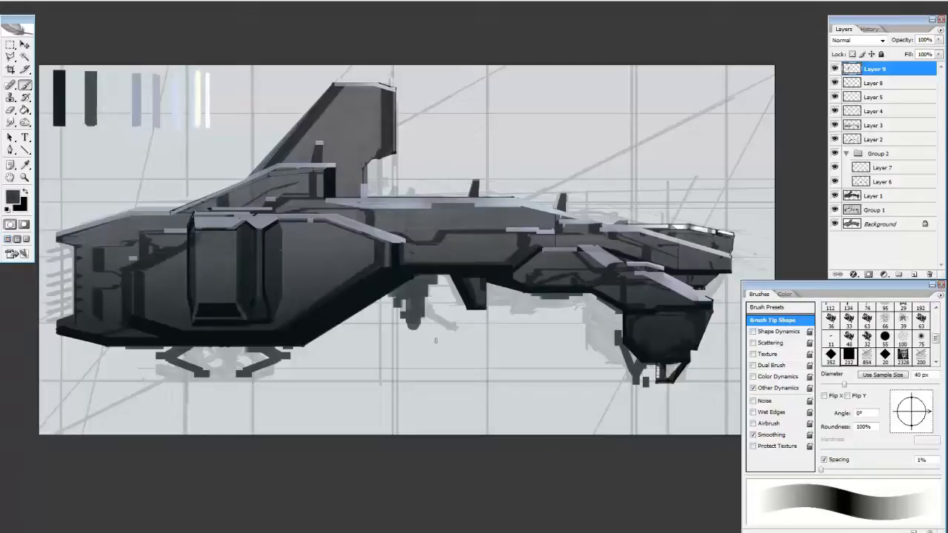
key(bracketleft)
key(bracketleft)
drag(227, 221, 202, 215)
Duplicate the panel on Layer 9, mirror the copy to the strut's front side, and mask where they overlap
shift+click(873, 83)
click(834, 97)
click(835, 97)
key(ctrl+j)
mouse_move(89, 165)
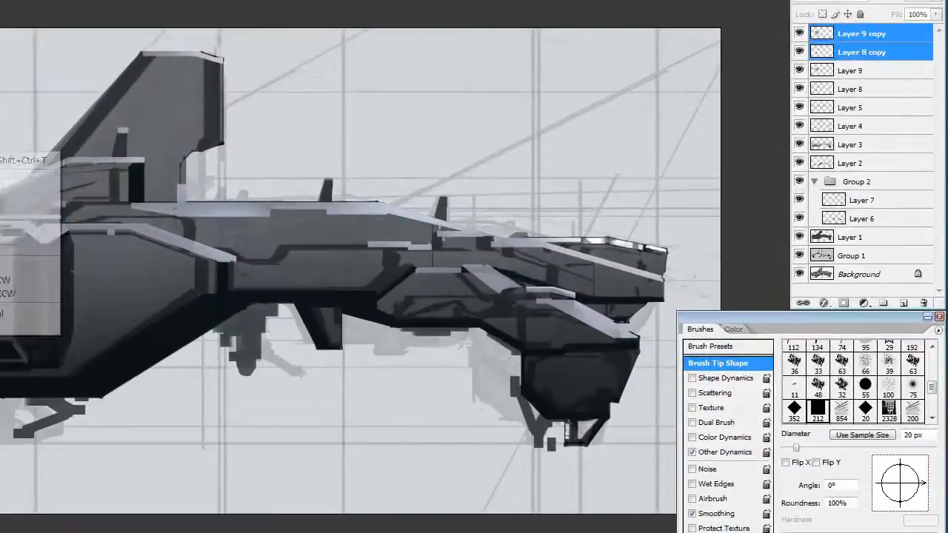
key(ctrl+e)
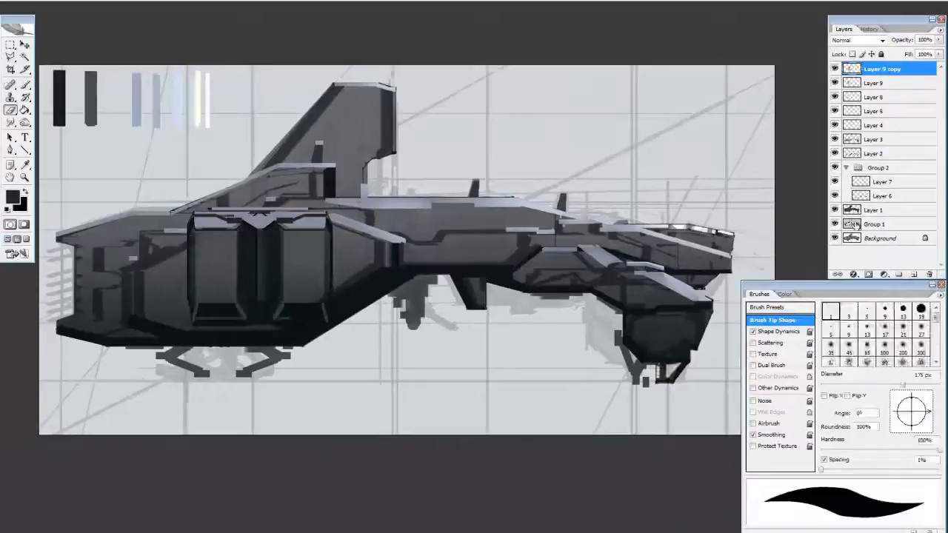
key(b)
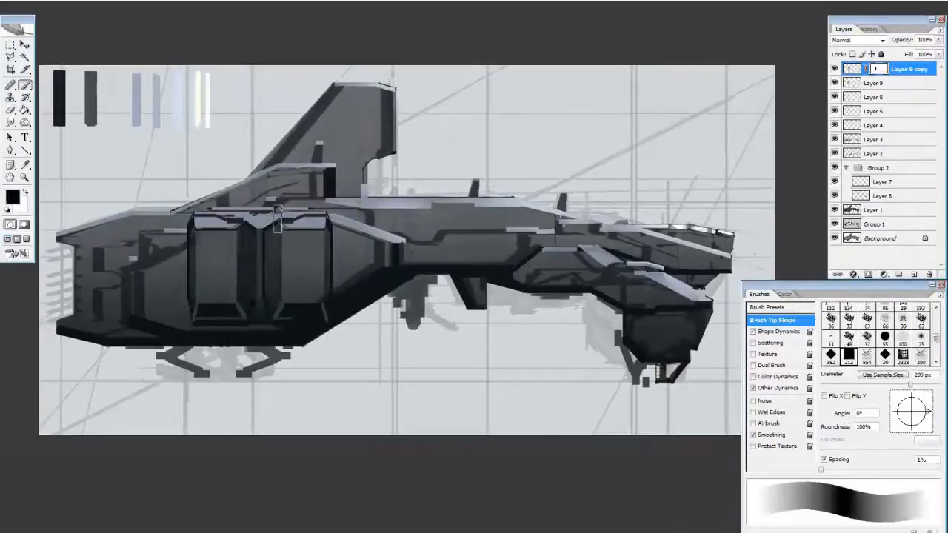
key(x)
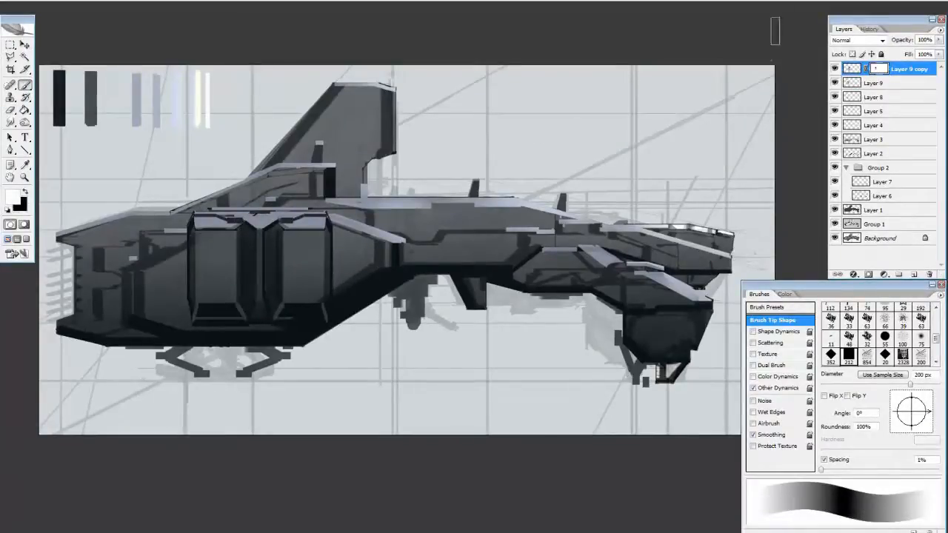
Stamp all visible layers onto a new layer, copy the strut area between the panels, and transform the copy
click(914, 275)
alt+click(259, 259)
key(ctrl+alt+shift+e)
key(m)
drag(240, 212, 278, 322)
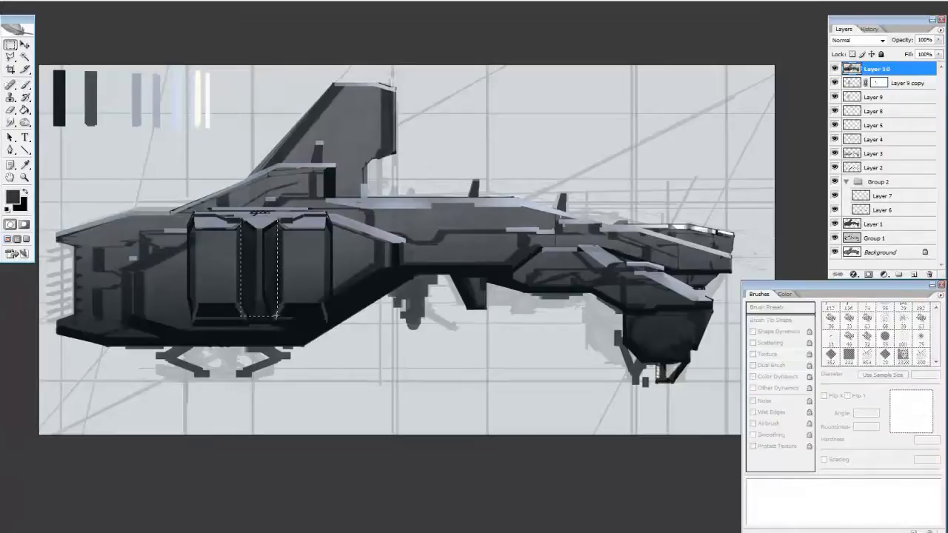
key(ctrl+j)
key(ctrl+t)
drag(279, 267, 289, 267)
key(Return)
Add a new layer above Layer 9 and delete the stamped Layer 10
key(e)
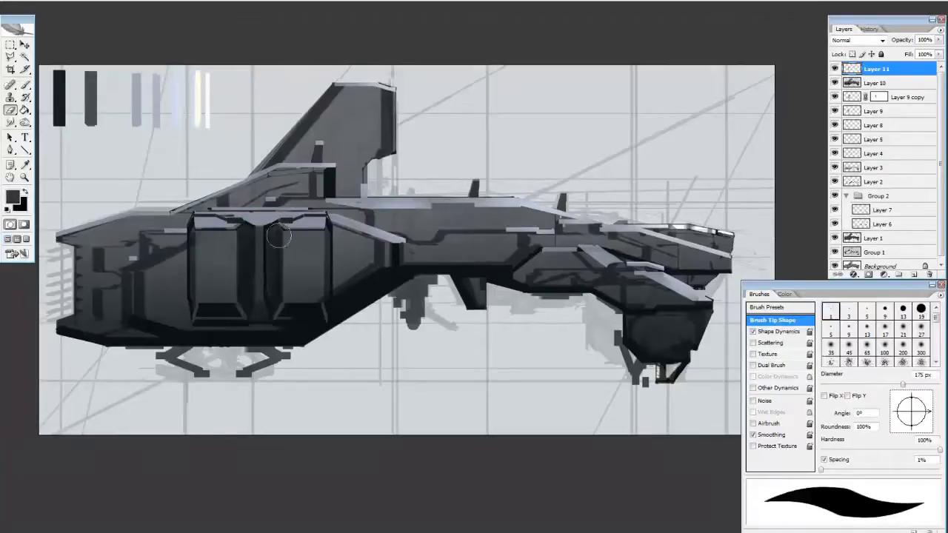
click(835, 69)
click(834, 69)
click(852, 111)
click(914, 274)
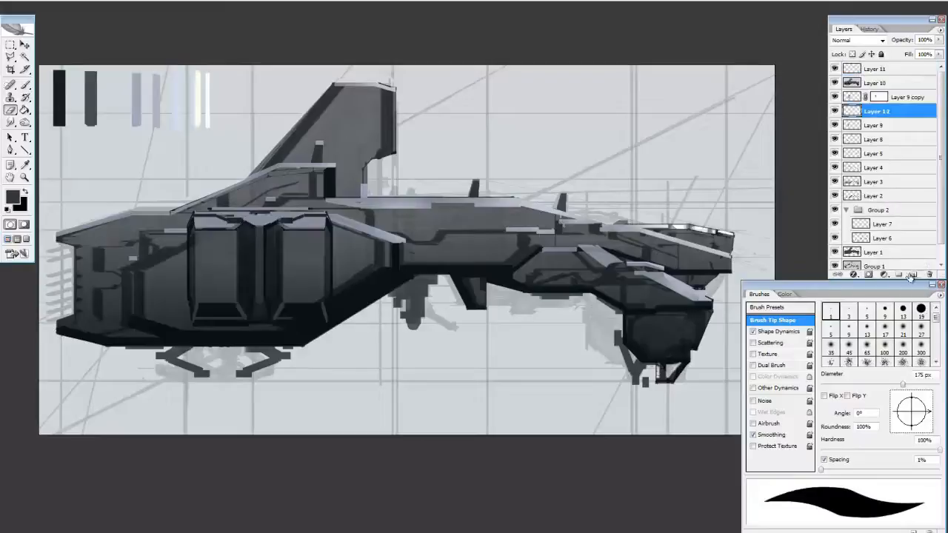
key(b)
drag(881, 83, 930, 274)
click(871, 101)
click(844, 69)
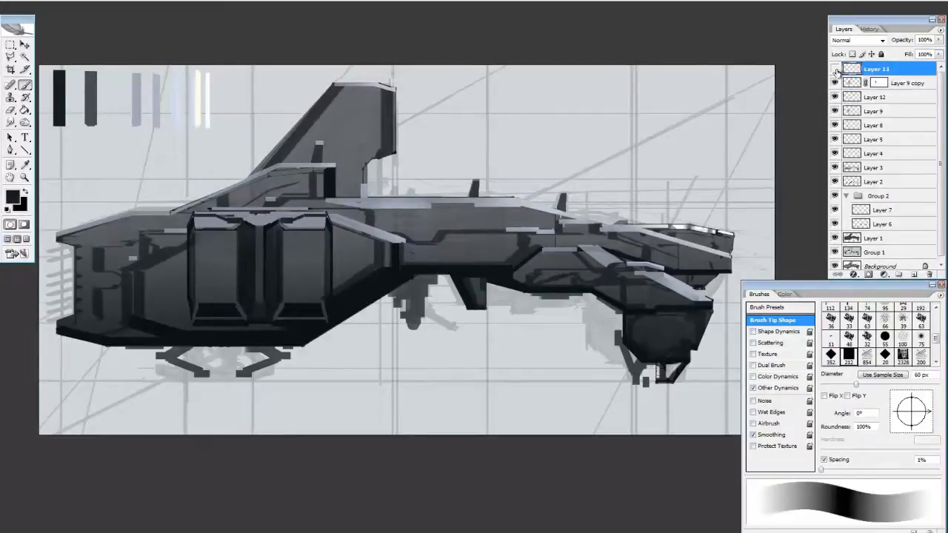
Merge the panel and strut layers into one and scale the panel pair down slightly on the rear hull
shift+click(868, 126)
key(ctrl+e)
key(ctrl+t)
drag(333, 207, 324, 215)
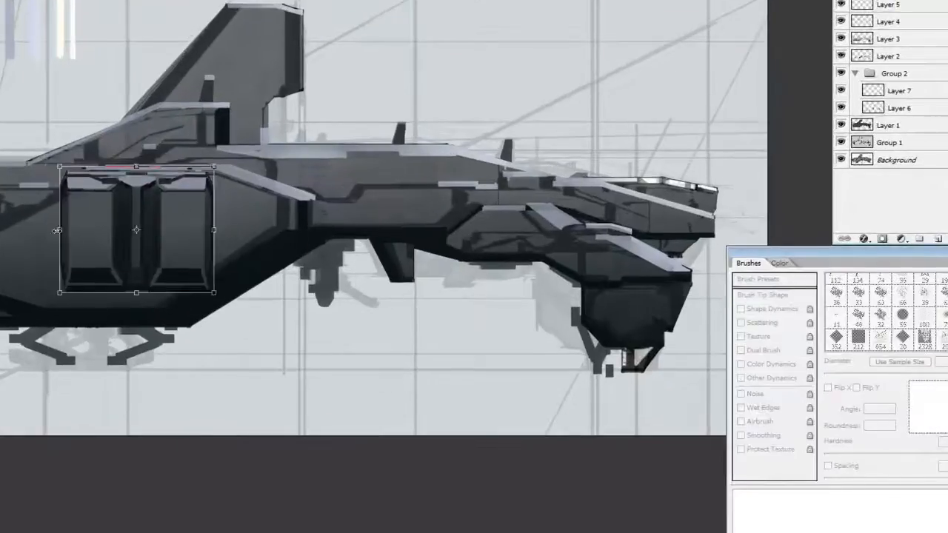
key(Return)
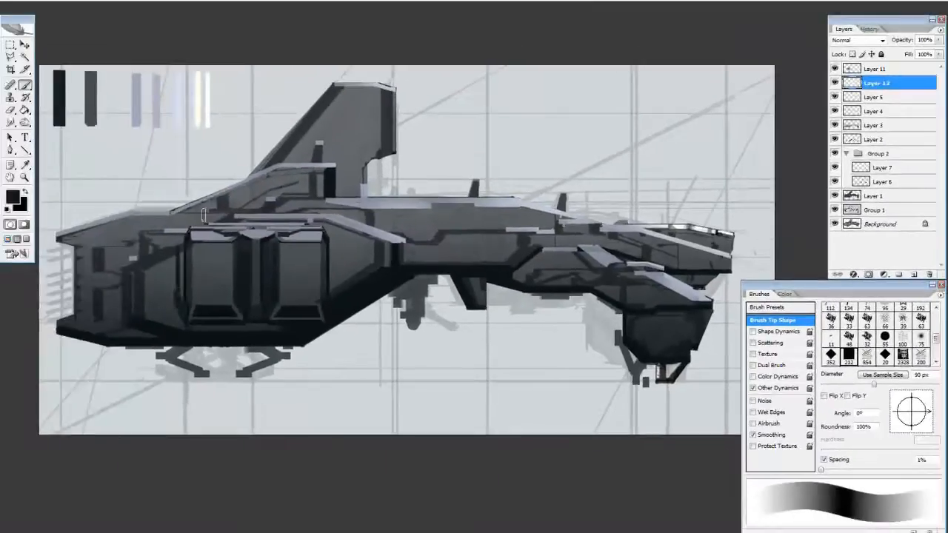
On Layer 12 beneath the panels, paint a dark frame around both sides, the top and the base of the pair
key(e)
key(b)
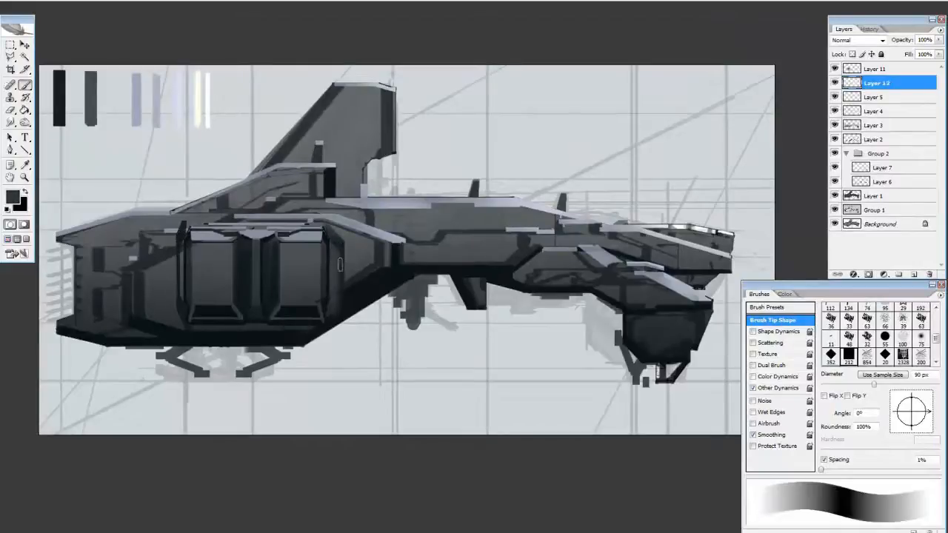
key(bracketleft)
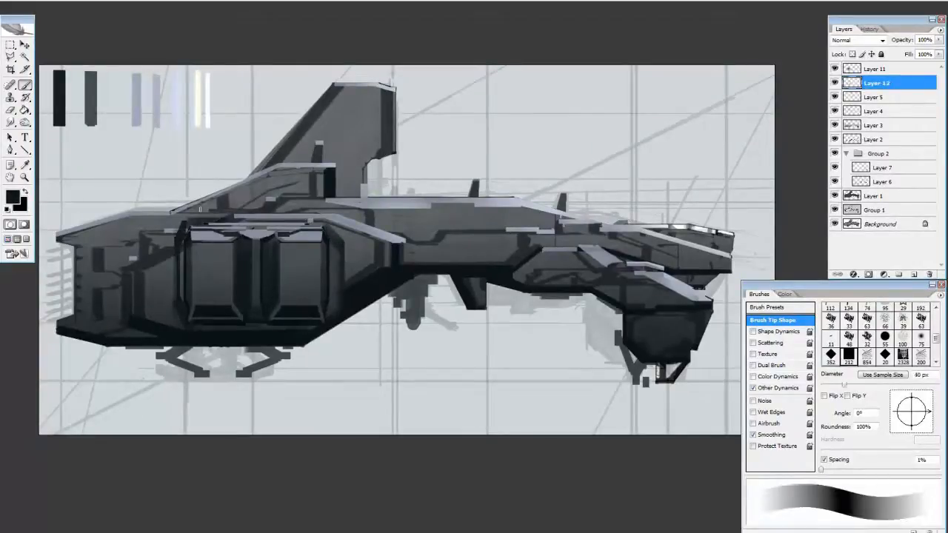
alt+click(183, 214)
key(bracketleft)
key(bracketleft)
key(bracketleft)
mouse_move(185, 217)
mouse_down()
mouse_move(326, 213)
mouse_move(344, 304)
mouse_up()
Reload the selection of the painted frame, touch up its upper edge with a light tone, and deselect
key(ctrl+shift+d)
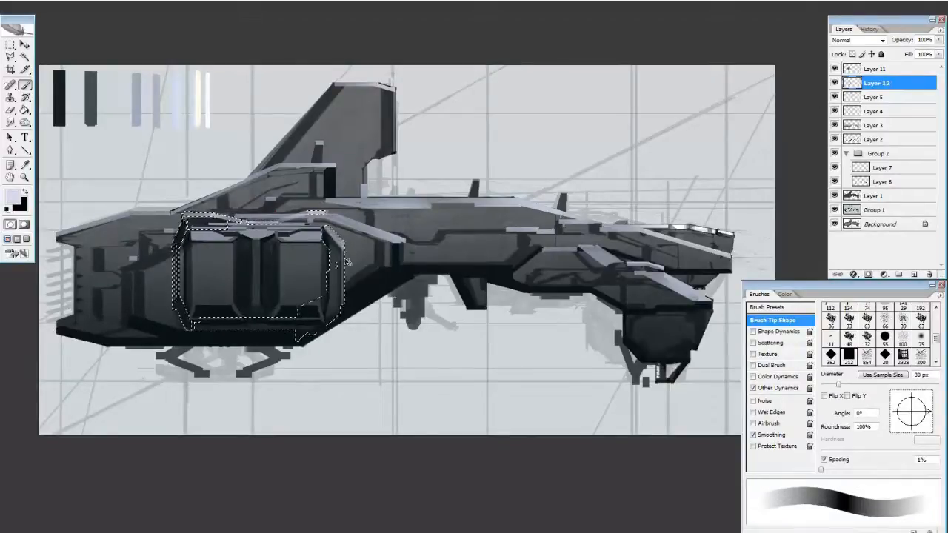
key(m)
click(362, 280)
key(b)
key(m)
On a new layer above Layer 11, paint thin light highlights along the front edge of the panel housing
click(877, 69)
click(914, 275)
key(b)
drag(323, 232, 329, 239)
key(e)
key(b)
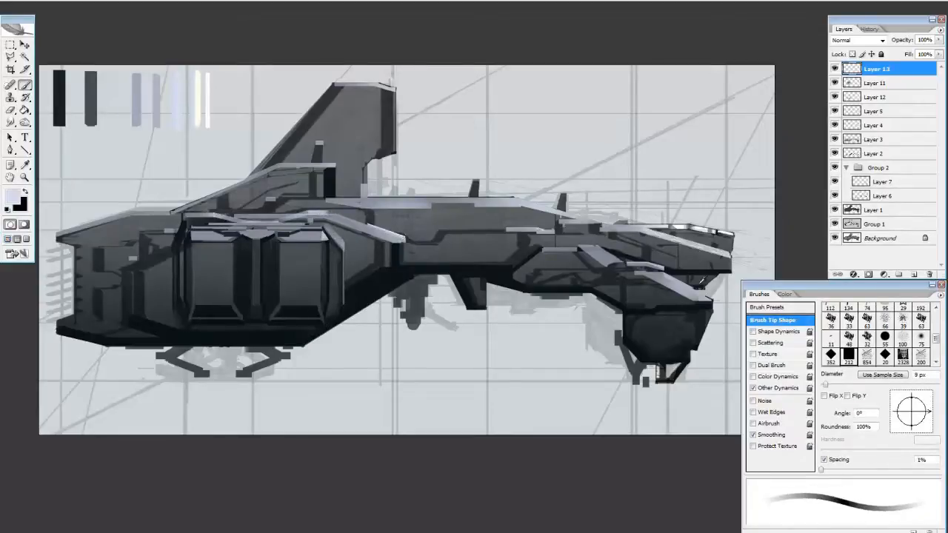
Split the upper nose's light rail with thin grey and dark strokes, using brush sizes between about 10 and 30 px
alt+click(724, 257)
key(bracketright)
key(bracketright)
key(bracketright)
key(bracketright)
key(bracketright)
key(bracketleft)
key(bracketleft)
key(bracketleft)
key(bracketleft)
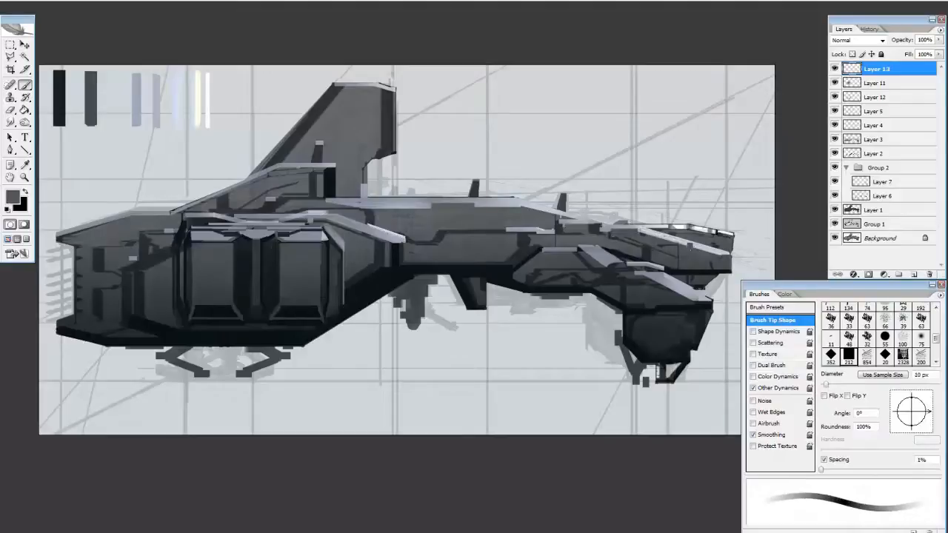
key(bracketright)
key(bracketright)
key(bracketright)
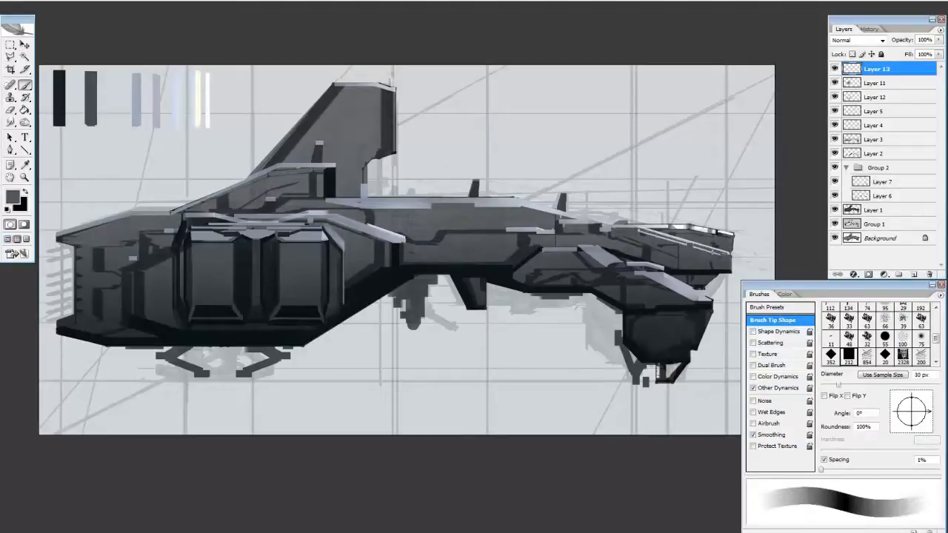
Paint a small grey fin and dark accents at the front of the lower nose
alt+click(696, 289)
key(e)
key(b)
alt+click(687, 290)
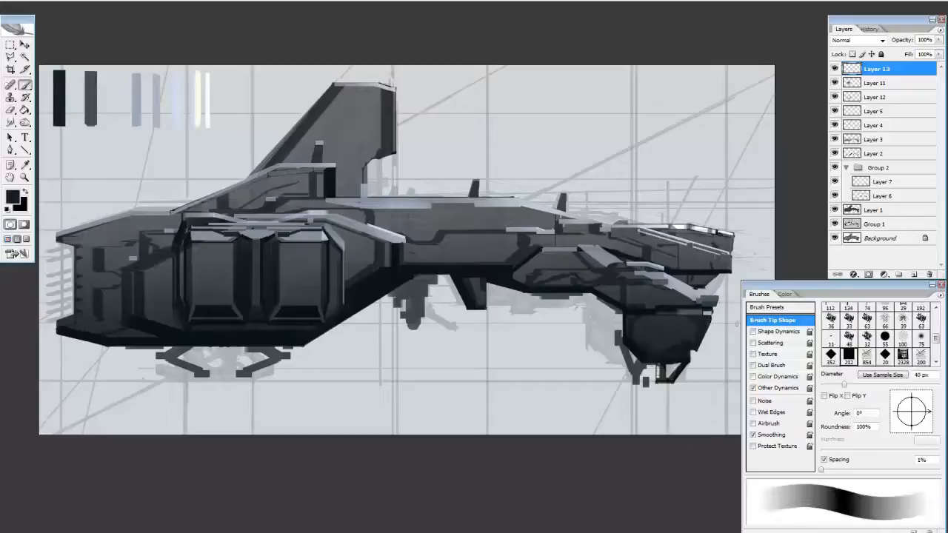
drag(719, 168, 709, 180)
drag(521, 255, 569, 256)
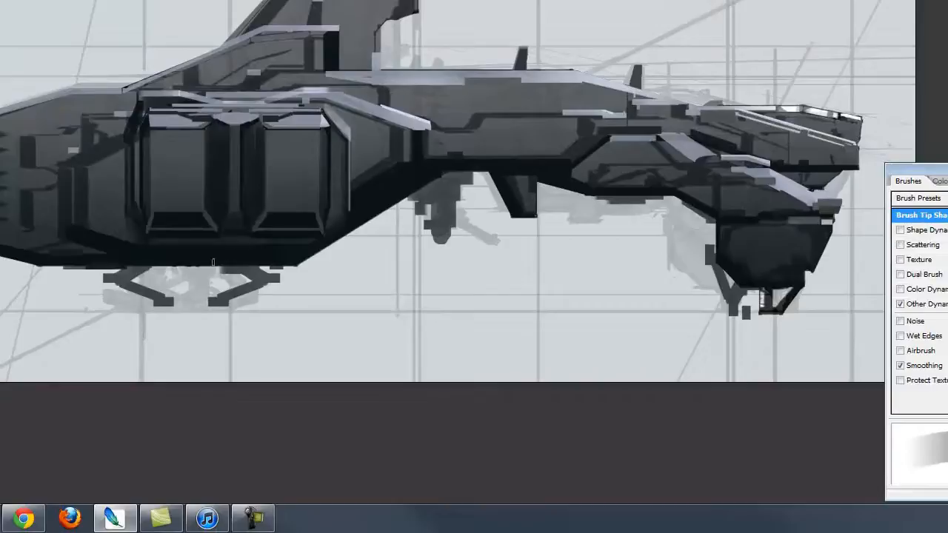
Enlarge the brush and paint a dark vertical recess on the rear hull behind the panels on Layer 12
key(bracketright)
key(bracketright)
mouse_move(74, 224)
mouse_down()
mouse_move(73, 170)
mouse_move(87, 200)
mouse_move(51, 212)
mouse_move(50, 168)
mouse_up()
key(e)
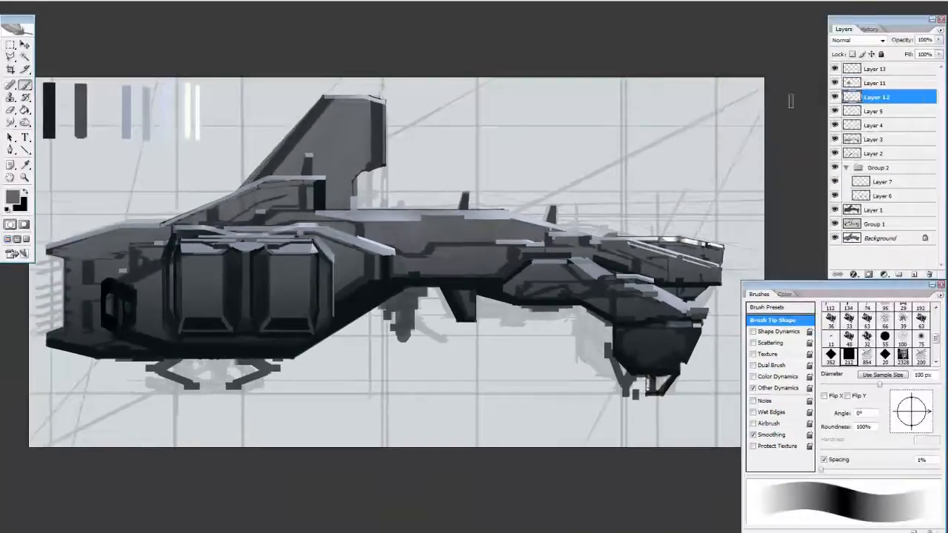
On a new layer below Layer 12, paint dark strokes around the hatch on the rear hull with a brush of about 90 px
drag(117, 279, 160, 262)
alt+click(133, 291)
drag(139, 297, 158, 274)
key(e)
key(b)
key(o)
key(b)
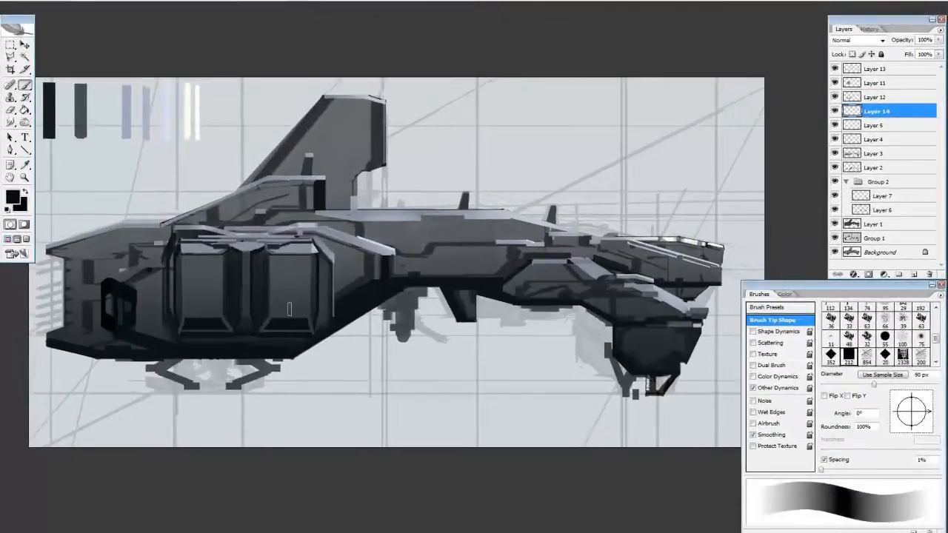
Duplicate Layer 11 and adjust the copy's brightness with Levels
key(v)
click(889, 83)
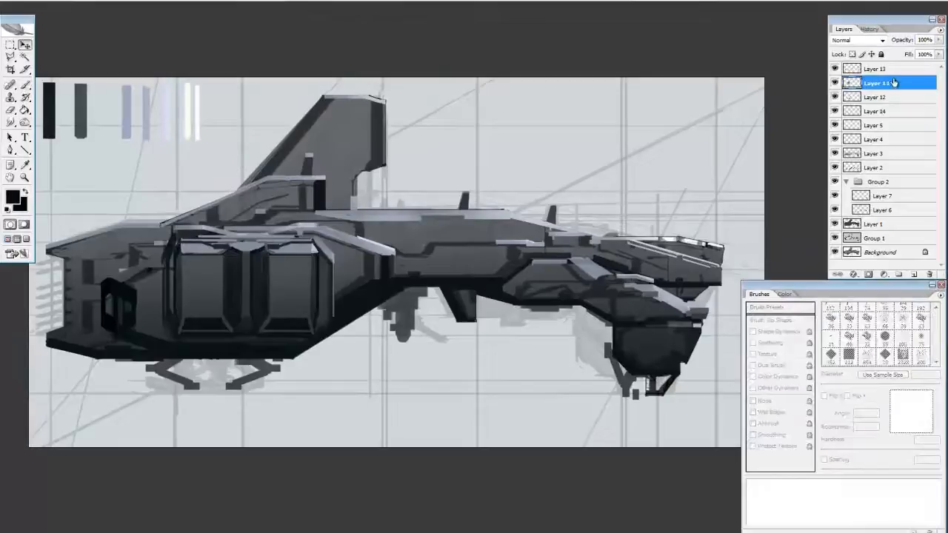
key(ctrl+j)
key(ctrl+l)
drag(641, 254, 628, 250)
drag(702, 210, 685, 210)
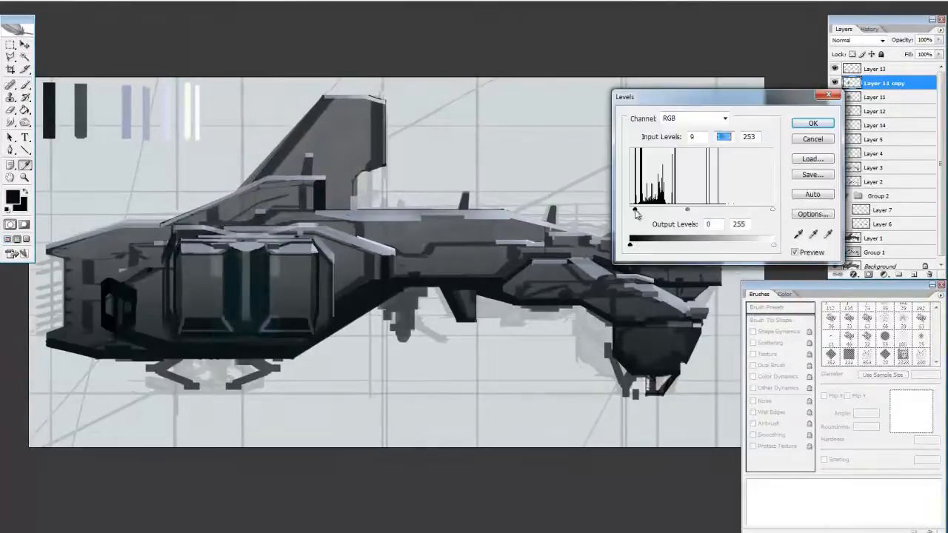
click(815, 125)
Erase the adjusted copy over the housing's panel faces, keeping the teal tint on the strip between them
key(e)
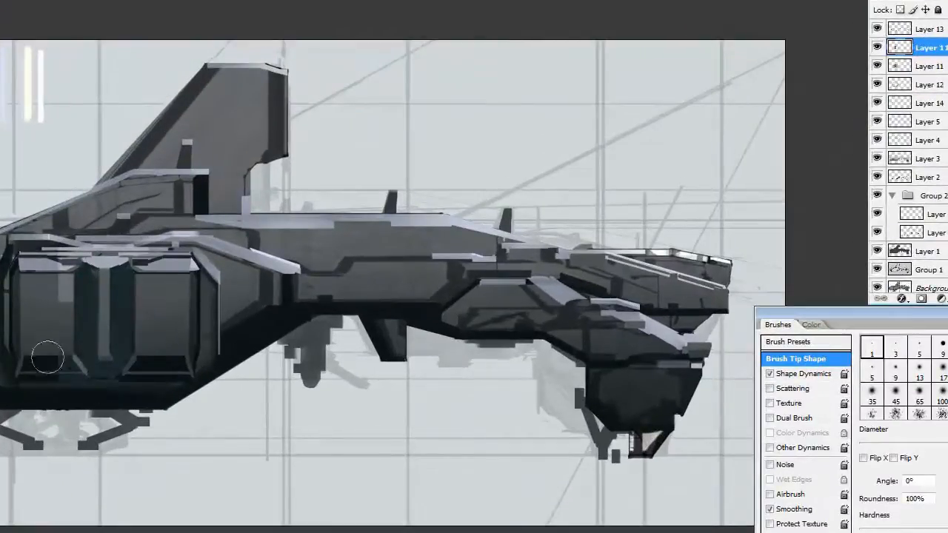
drag(47, 355, 62, 300)
key(b)
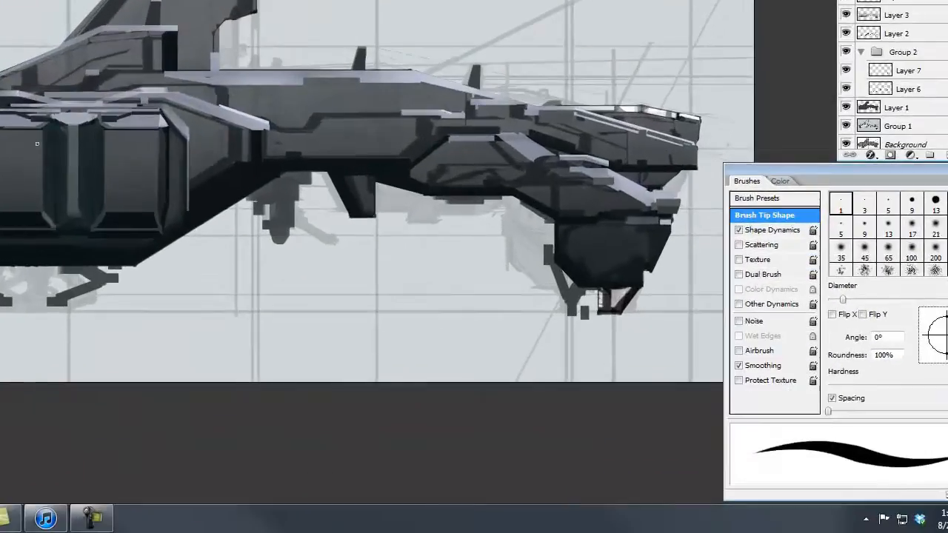
key(r)
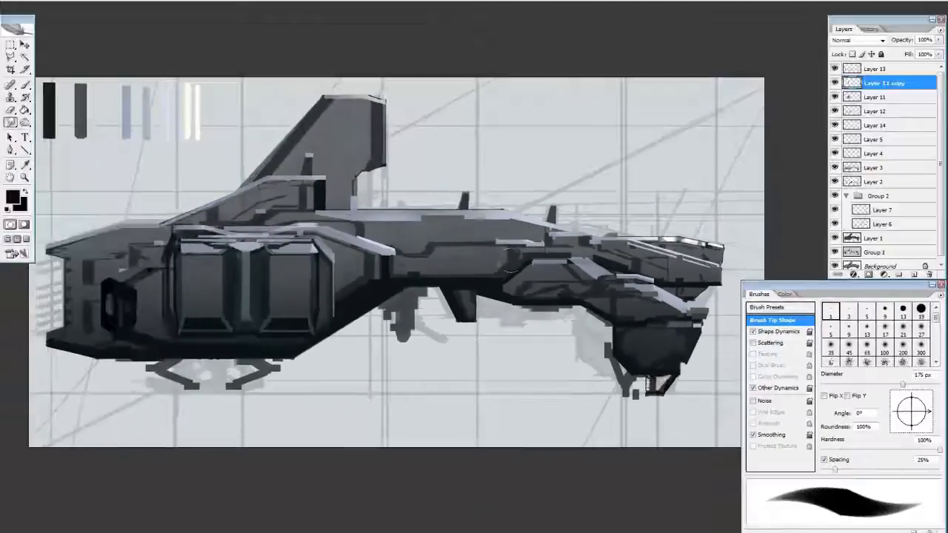
On Layer 2, paint dark diagonal slashes along the lower mid hull with a 60 px brush tip angled at 60°
key(b)
click(836, 183)
drag(475, 276, 498, 276)
key([)
key([)
key([)
key(shift+Left)
key(shift+Left)
key(shift+Left)
key(shift+Left)
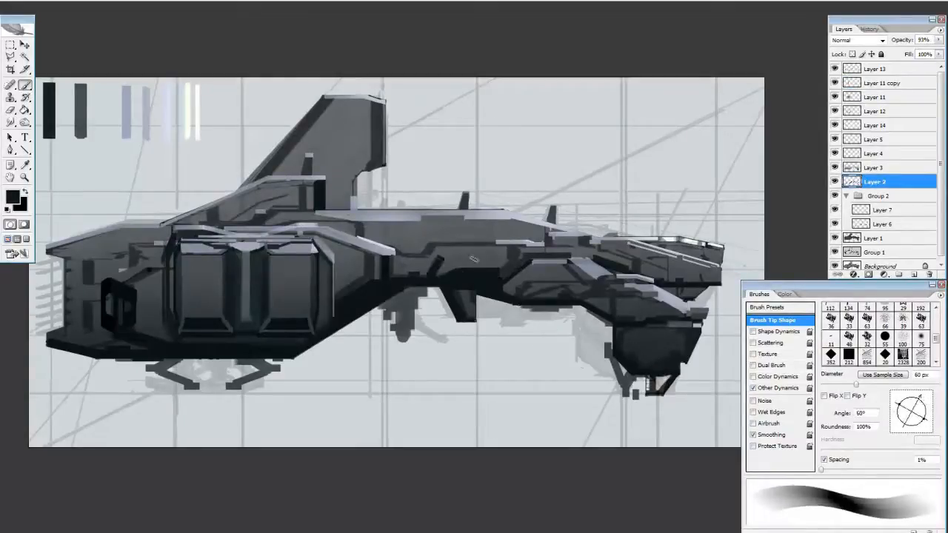
Set the brush angle to 140°, paint opposing slashes that form chevrons on the mid hull, and erase the excess
drag(920, 400, 898, 404)
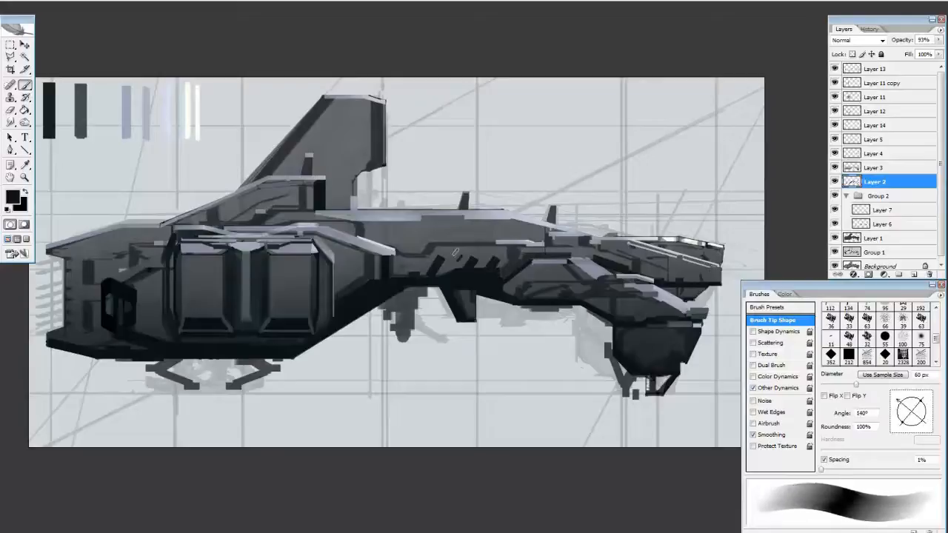
drag(445, 239, 459, 256)
drag(473, 238, 488, 255)
drag(408, 243, 425, 266)
key(ctrl+z)
key(e)
drag(496, 230, 443, 241)
drag(496, 240, 507, 252)
key(b)
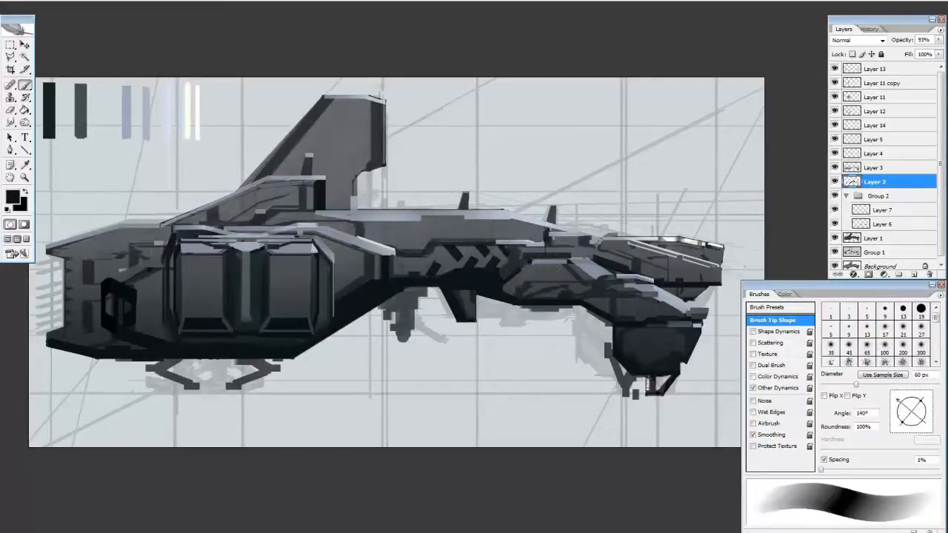
Enlarge the brush and paint a short dark stub hanging beneath the forward hull
key(bracketright)
key(bracketright)
key(bracketright)
key(bracketright)
key(bracketright)
drag(504, 303, 503, 333)
key(e)
key(b)
click(922, 391)
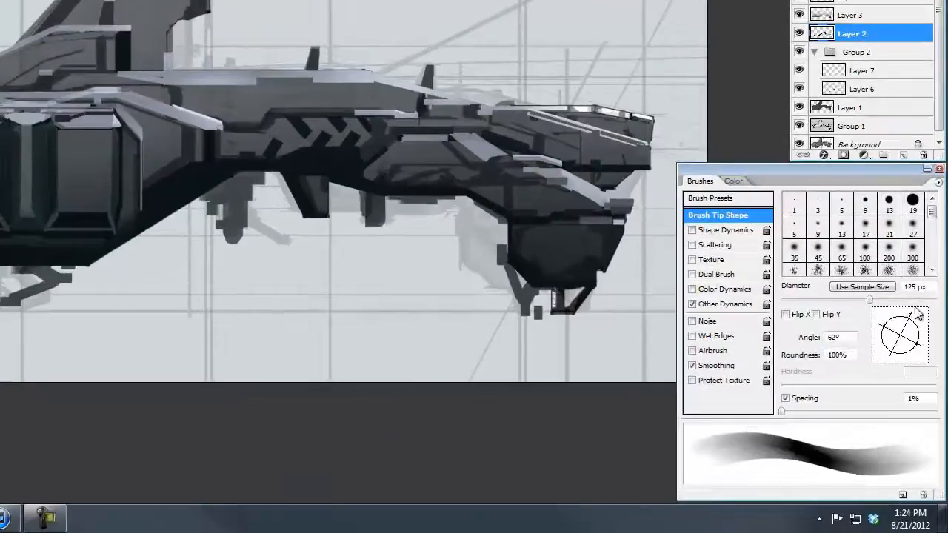
drag(915, 307, 922, 353)
Paint a small peg under the tail and a sloped dark pad beneath the front of the rear housing
drag(123, 248, 123, 264)
drag(155, 269, 156, 284)
key(ctrl+z)
mouse_move(102, 264)
mouse_down()
mouse_move(101, 279)
mouse_move(167, 250)
mouse_up()
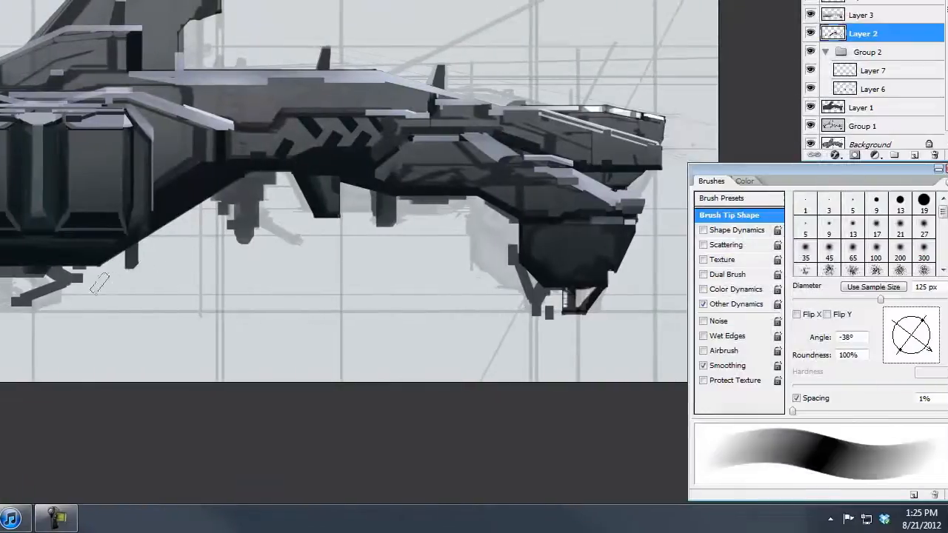
key(bracketright)
key(bracketright)
key(ctrl+z)
drag(85, 291, 139, 258)
click(876, 358)
drag(75, 395, 11, 422)
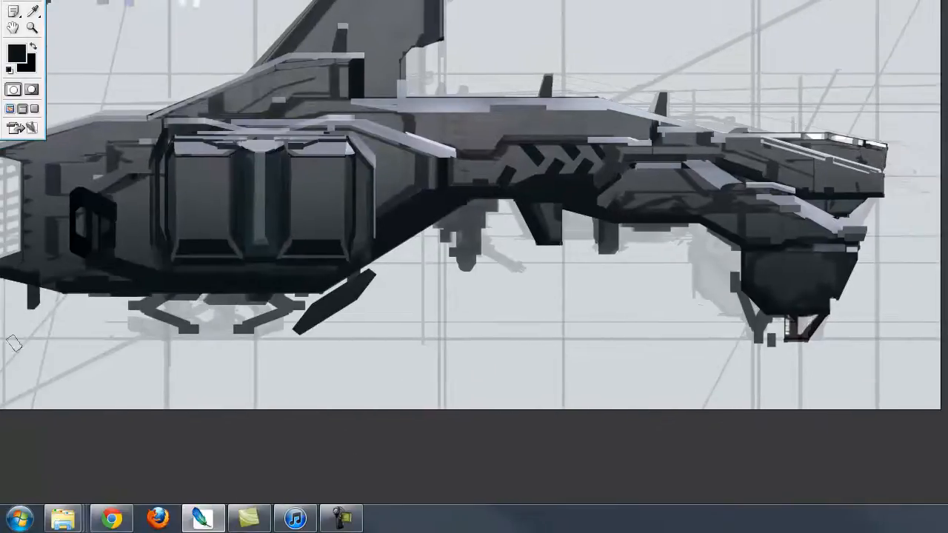
Paint a horizontal bar and dark vertical landing gear struts beneath the rear hull
drag(69, 308, 128, 308)
drag(408, 271, 524, 307)
drag(438, 364, 416, 365)
drag(536, 313, 440, 355)
key(b)
drag(321, 381, 345, 374)
key(ctrl+z)
click(159, 409)
key(ctrl+z)
Paint long flat landing skids with angled ends under the rear struts and the nose gear
drag(150, 419, 286, 426)
drag(556, 345, 571, 325)
mouse_move(260, 360)
mouse_down()
mouse_move(259, 394)
mouse_move(218, 383)
mouse_move(324, 369)
mouse_move(235, 386)
mouse_up()
key(ctrl+z)
drag(415, 383, 367, 372)
drag(267, 397, 278, 397)
mouse_move(443, 314)
mouse_down()
mouse_move(571, 228)
mouse_move(490, 258)
mouse_up()
key(ctrl+z)
mouse_move(927, 356)
mouse_down()
mouse_move(925, 405)
mouse_move(933, 397)
mouse_up()
mouse_move(141, 366)
mouse_down()
mouse_move(164, 353)
mouse_move(152, 356)
mouse_up()
drag(42, 324, 41, 355)
drag(99, 374, 46, 366)
key(e)
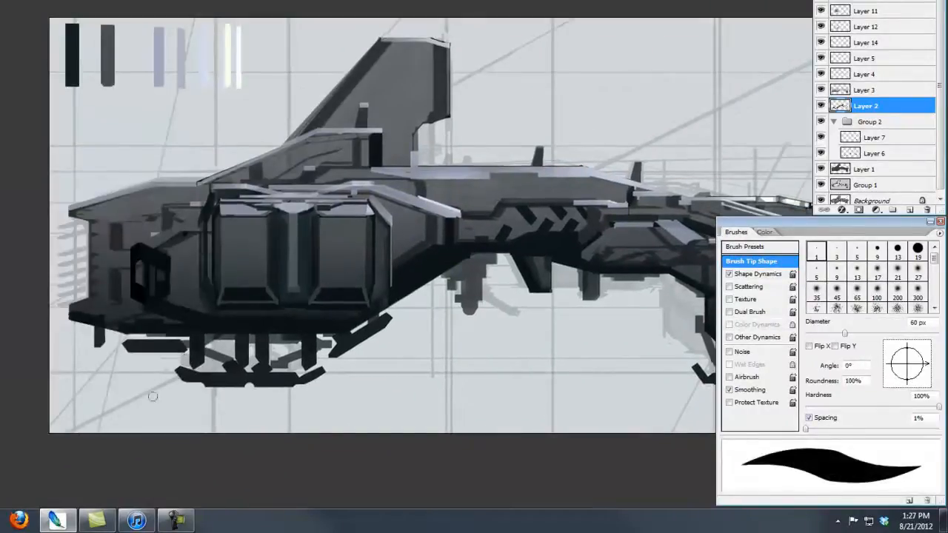
Add round dark joints to the landing gear with a larger brush and erase the surplus paint
key(b)
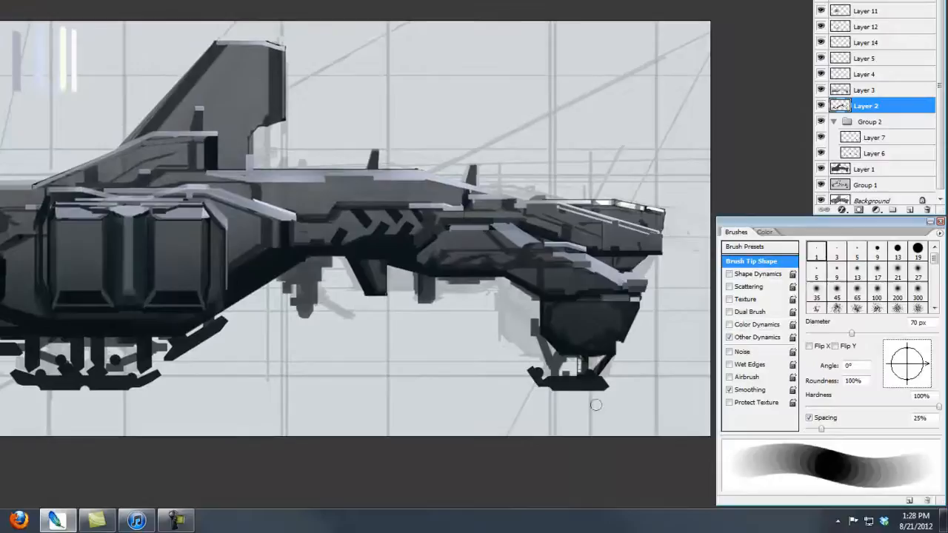
click(821, 106)
click(821, 105)
key(bracketright)
key(bracketright)
key(bracketright)
key(bracketright)
click(304, 309)
key(e)
mouse_move(298, 303)
mouse_down()
mouse_move(292, 328)
mouse_move(302, 283)
mouse_move(299, 308)
mouse_move(293, 274)
mouse_move(323, 268)
mouse_move(316, 293)
mouse_up()
With a smaller brush, paint dark mechanical details on the pod under the mid hull and a low bump on the spine
key(b)
key(bracketleft)
key(bracketleft)
key(bracketleft)
key(bracketleft)
key(bracketleft)
key(bracketleft)
key(bracketleft)
key(bracketleft)
key(bracketleft)
mouse_move(303, 221)
mouse_down()
mouse_move(245, 249)
mouse_move(405, 233)
mouse_up()
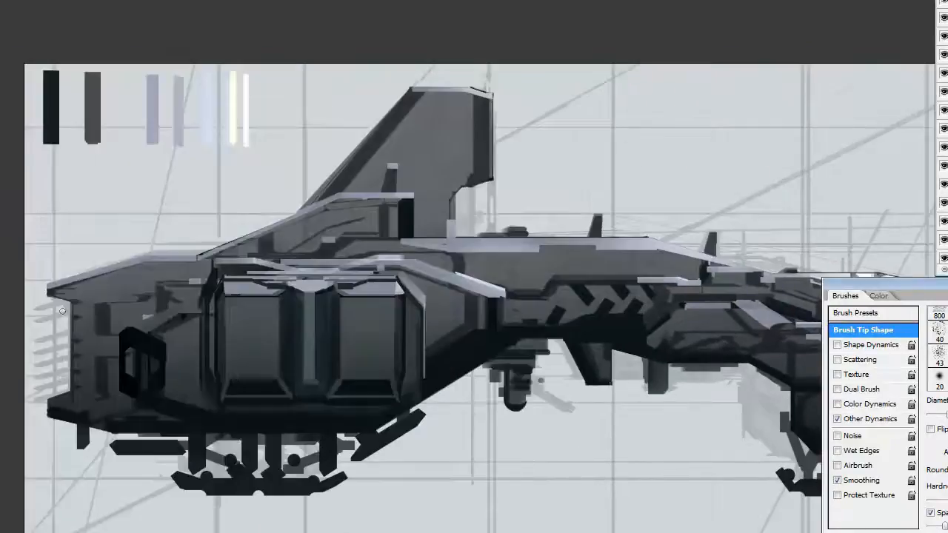
drag(71, 389, 79, 303)
drag(138, 297, 74, 298)
drag(714, 137, 631, 156)
drag(467, 267, 516, 267)
On Layer 15, glaze soft grey tone over the mid hull chevrons with a larger brush
key(F5)
mouse_move(688, 346)
mouse_down()
mouse_move(689, 277)
mouse_move(661, 279)
mouse_up()
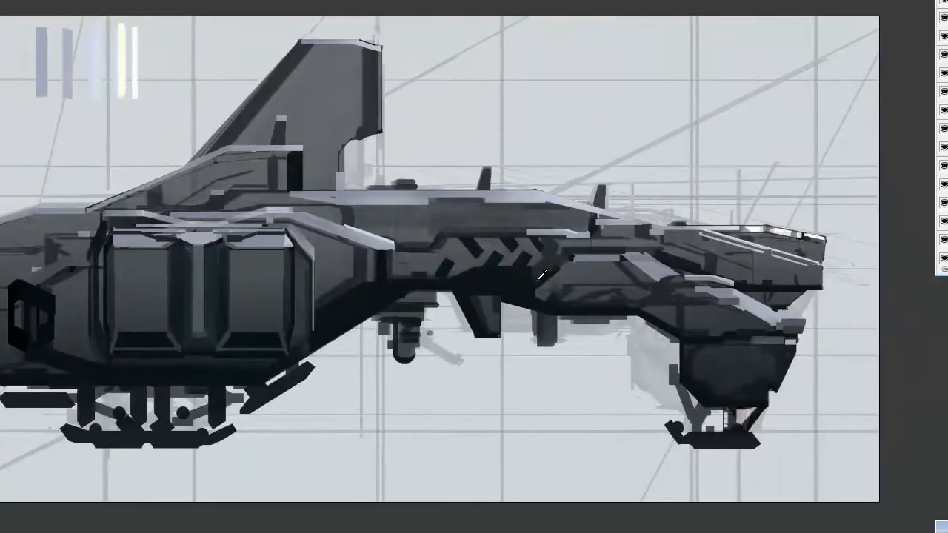
key(])
mouse_move(450, 254)
mouse_down()
mouse_move(434, 262)
mouse_move(444, 253)
mouse_move(545, 254)
mouse_up()
key(])
Shade the tail fin and the upper rear hull with broad soft dark strokes
drag(292, 91, 326, 137)
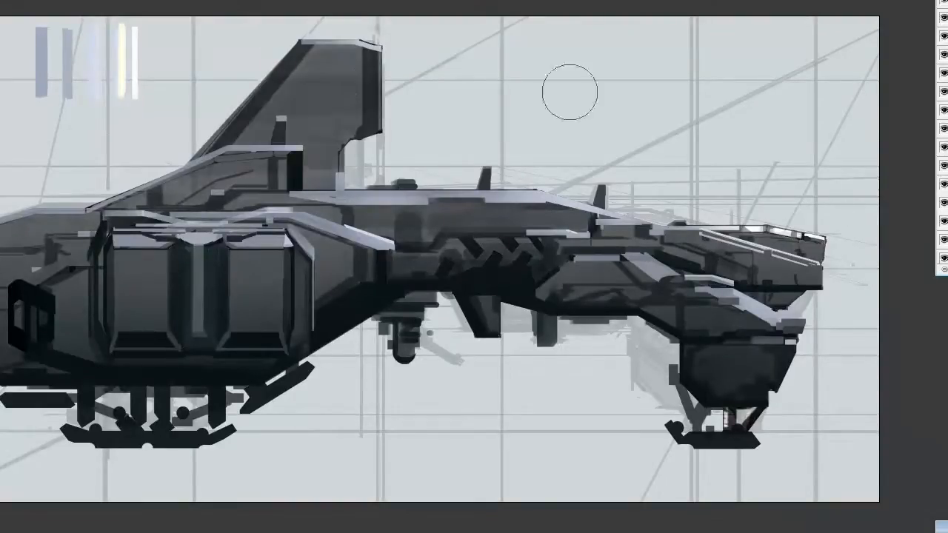
drag(200, 175, 314, 168)
key([)
mouse_move(141, 197)
mouse_down()
mouse_move(226, 172)
mouse_move(259, 178)
mouse_up()
drag(298, 58, 356, 85)
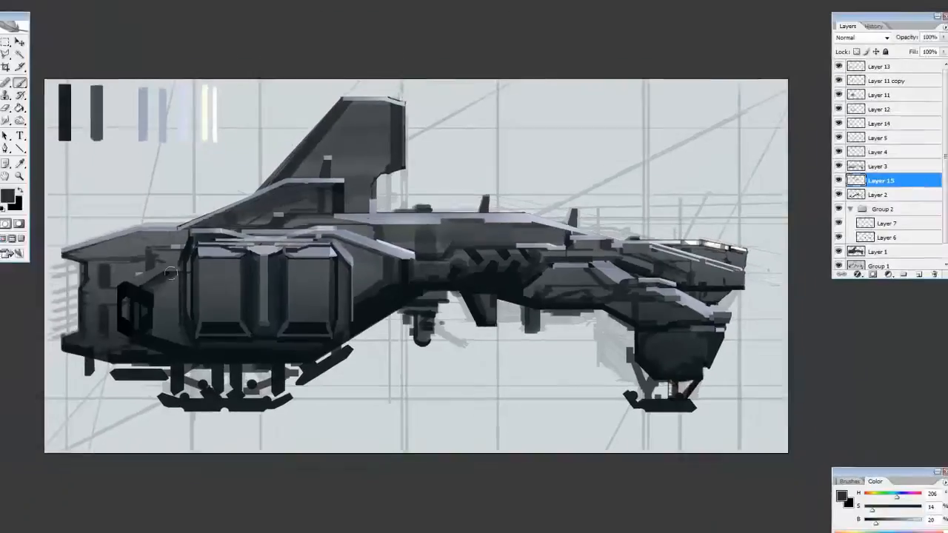
Darken the side of the rear hull, the fin and the mid hull with wider soft strokes
drag(100, 224, 3, 278)
drag(111, 293, 109, 261)
key(])
key(])
key(])
key(])
key(])
drag(345, 111, 357, 134)
mouse_move(473, 226)
mouse_down()
mouse_move(488, 224)
mouse_move(405, 210)
mouse_up()
Sample the darkest palette swatch and paint dark bands along the mid hull and the rear housing's front slope
key(b)
alt+click(68, 115)
drag(526, 228, 455, 230)
mouse_move(420, 232)
mouse_down()
mouse_move(387, 232)
mouse_move(410, 244)
mouse_up()
drag(380, 254, 356, 290)
mouse_move(372, 230)
mouse_down()
mouse_move(337, 223)
mouse_move(357, 217)
mouse_move(345, 216)
mouse_up()
Sample the blue-grey swatch and paint short horizontal detail strokes on the forward housing
alt+click(144, 115)
drag(585, 264, 605, 262)
alt+click(534, 279)
alt+click(530, 286)
drag(543, 278, 590, 278)
drag(550, 290, 590, 294)
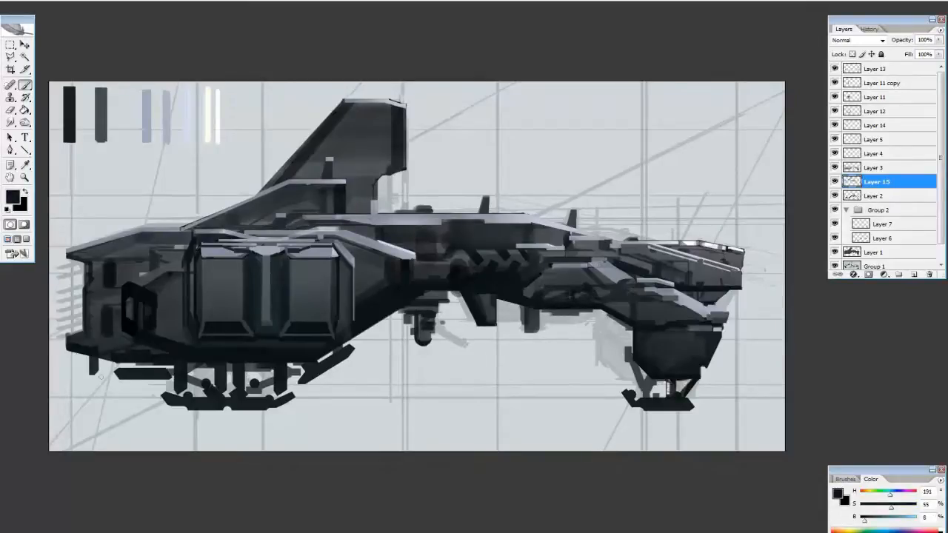
Paint a dark vertical panel edge on the mid hull and lasso the area just below it, hiding the selection outline
alt+click(445, 219)
drag(442, 225, 443, 249)
key(l)
click(447, 261)
click(456, 250)
key(ctrl+h)
Sample a pale swatch and paint a light highlight along the top edge of the mid hull chevrons
key(b)
alt+click(481, 264)
alt+click(166, 114)
alt+click(187, 113)
mouse_move(459, 251)
mouse_down()
mouse_move(518, 251)
mouse_move(507, 252)
mouse_up()
key(e)
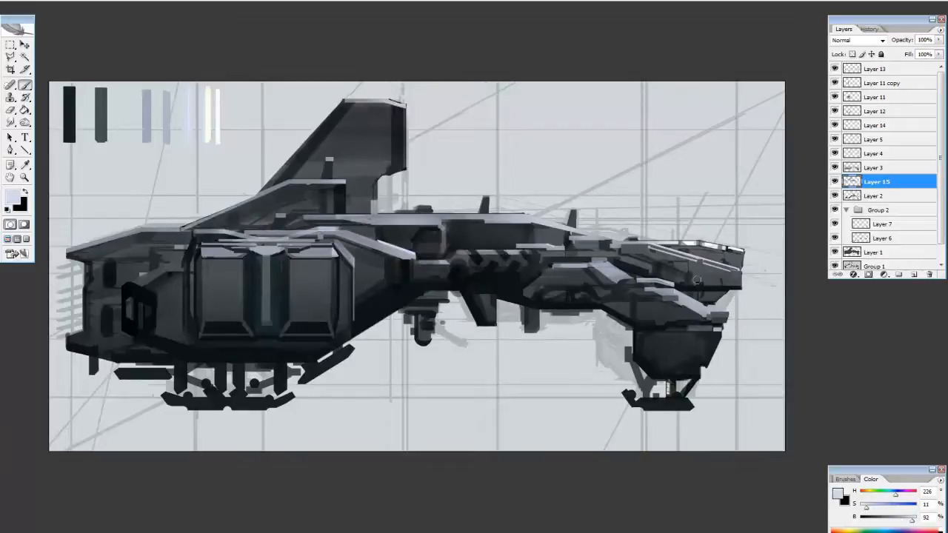
Add a new layer above Layer 13 and start thin dark seam lines across the rear housing's panels
key(b)
alt+click(486, 208)
ctrl+click(486, 208)
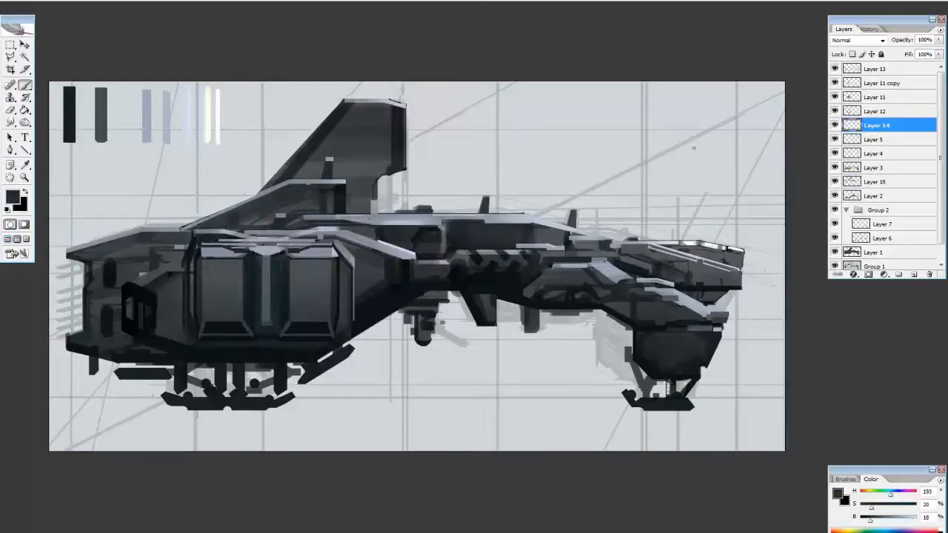
click(876, 69)
click(914, 275)
alt+click(371, 319)
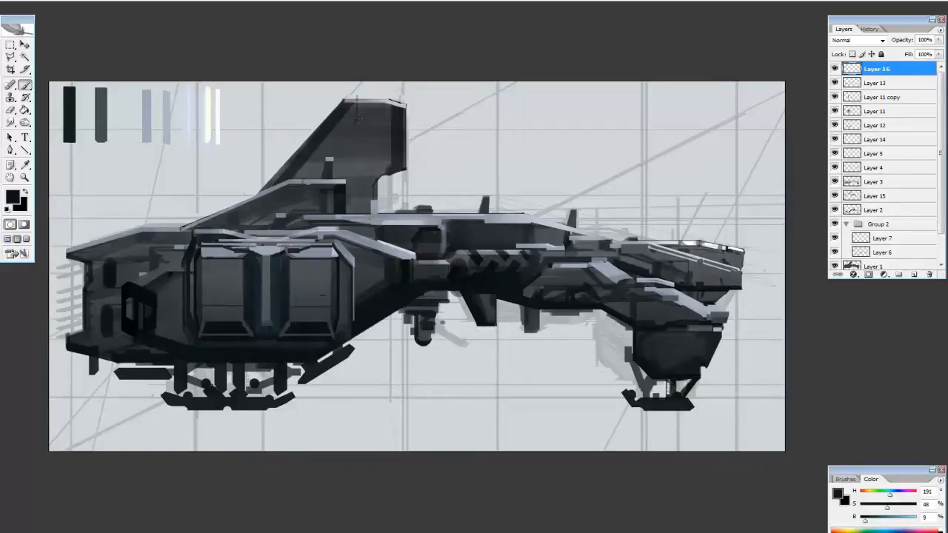
Draw thin dark panel lines and edge notches on the tail fin, erasing the overshoot
key(e)
key(b)
key(e)
key(b)
key(e)
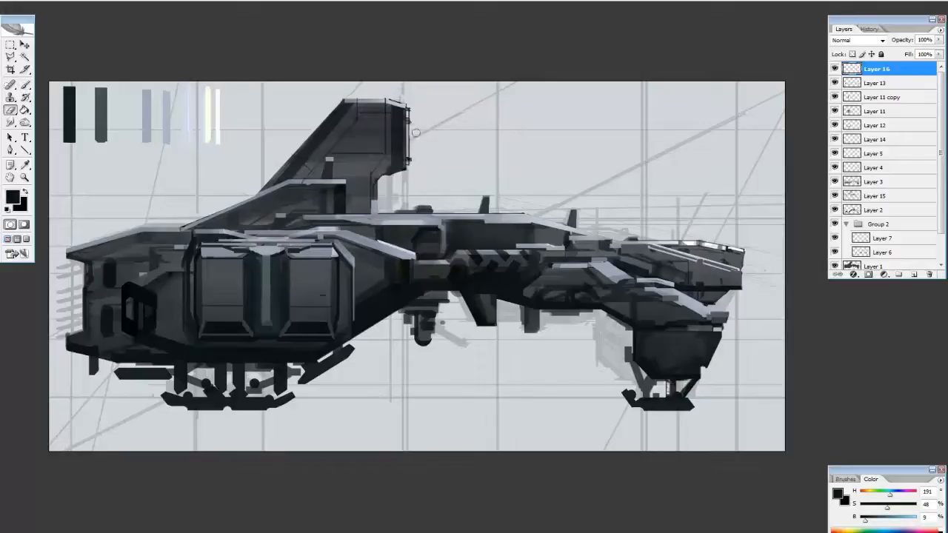
key(b)
Load the combined outlines of the painted ship layers as a selection and add fine seam details inside it on Layer 16
ctrl+click(853, 182)
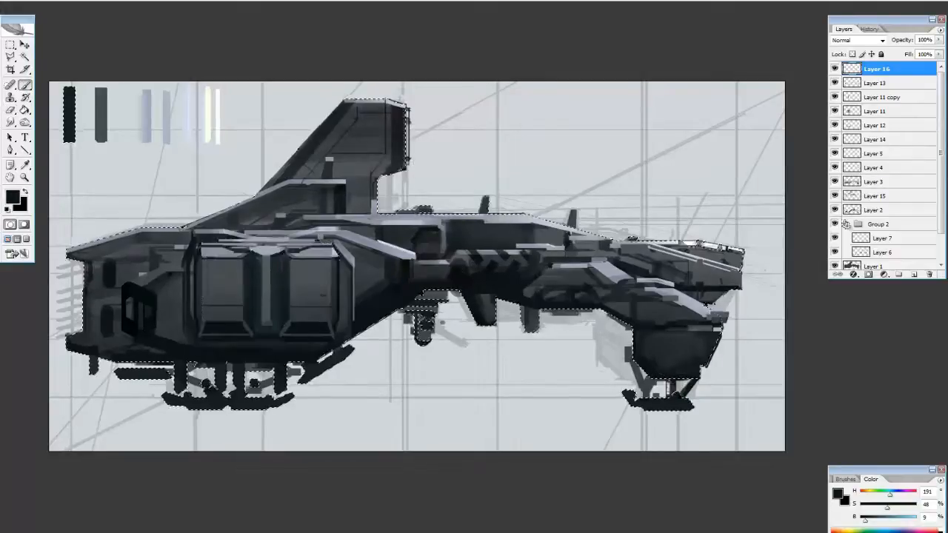
ctrl+shift+click(856, 184)
mouse_move(940, 178)
mouse_down()
mouse_move(941, 211)
mouse_move(940, 174)
mouse_up()
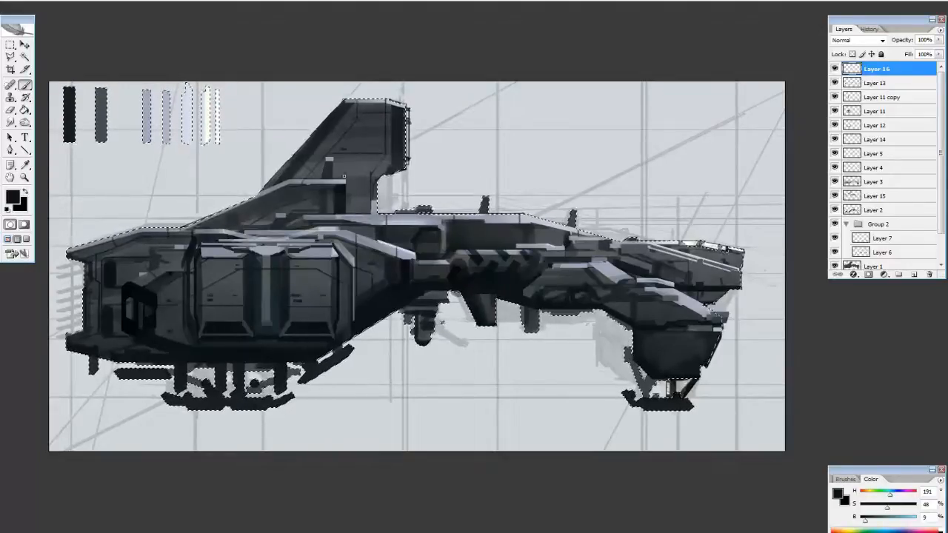
Add a new layer above Layer 16 and paint a small round dark port at the base of the tail fin
key(ctrl+shift+alt+n)
click(354, 198)
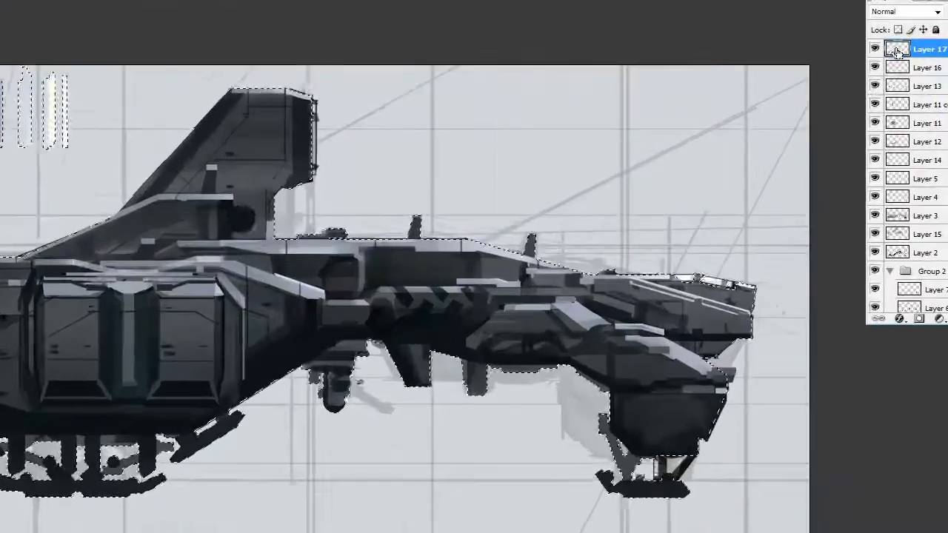
ctrl+click(897, 52)
alt+click(54, 97)
key(g)
drag(241, 218, 252, 228)
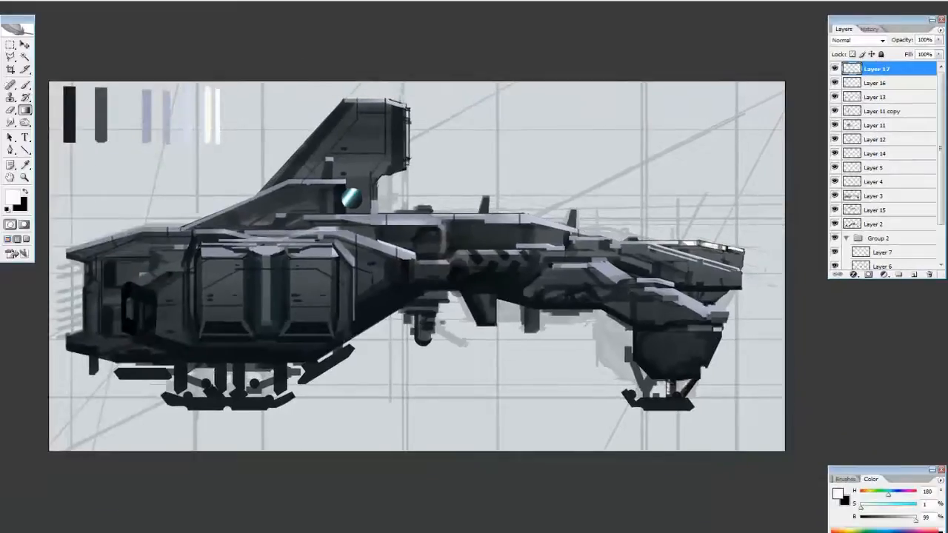
key(b)
ctrl+click(857, 70)
alt+click(354, 194)
drag(348, 194, 353, 199)
key(d)
click(352, 199)
Add a layer above Layer 17 and shade a pale gradient ring around the round port
click(914, 275)
key(m)
key(g)
alt+click(393, 181)
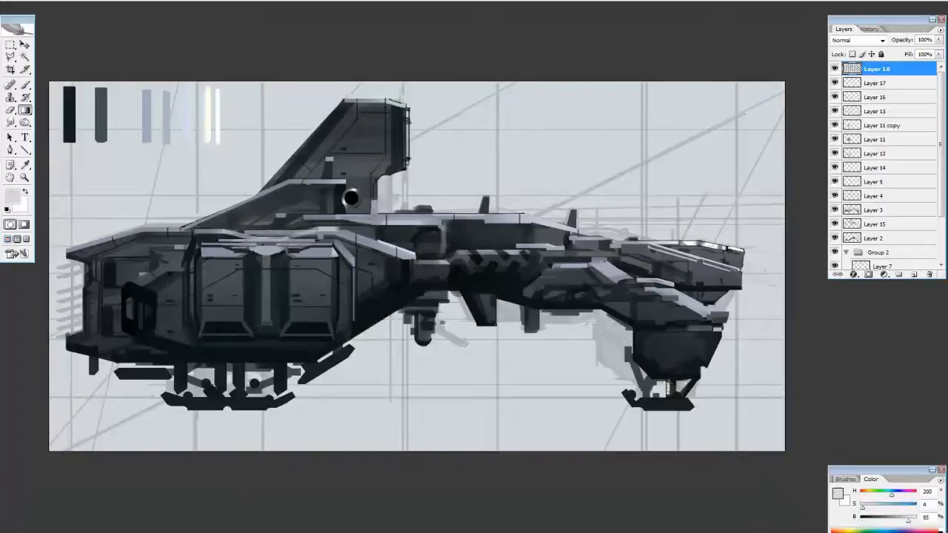
key(m)
shift+click(883, 85)
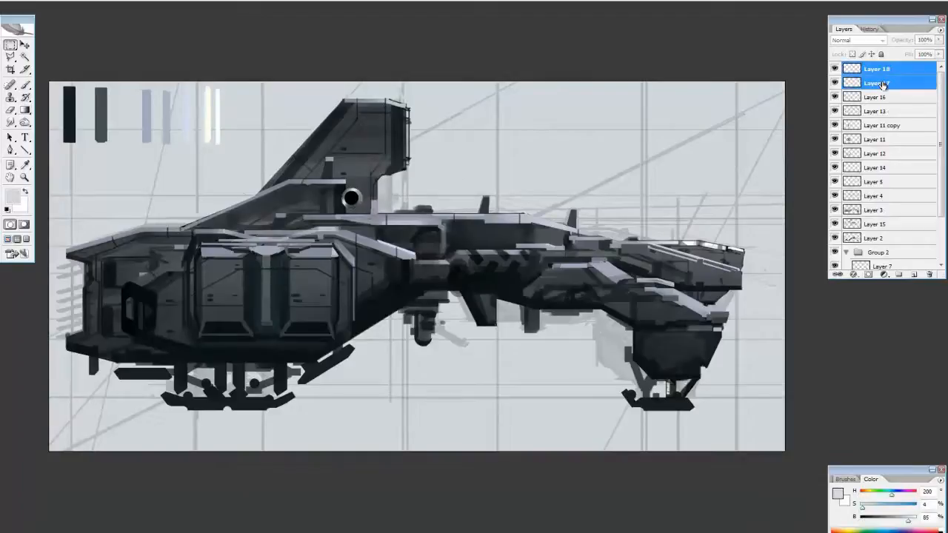
click(880, 72)
Erase the left side of the pale ring and darken what remains with Levels
key(v)
key(e)
drag(357, 194, 339, 188)
ctrl+click(852, 70)
key(ctrl+l)
key(Return)
Paint a dark slatted intake beside the round port and merge Layer 18 with Layer 17
key(b)
key(d)
key(m)
key(ctrl+shift+i)
key(ctrl+d)
key(b)
alt+click(330, 191)
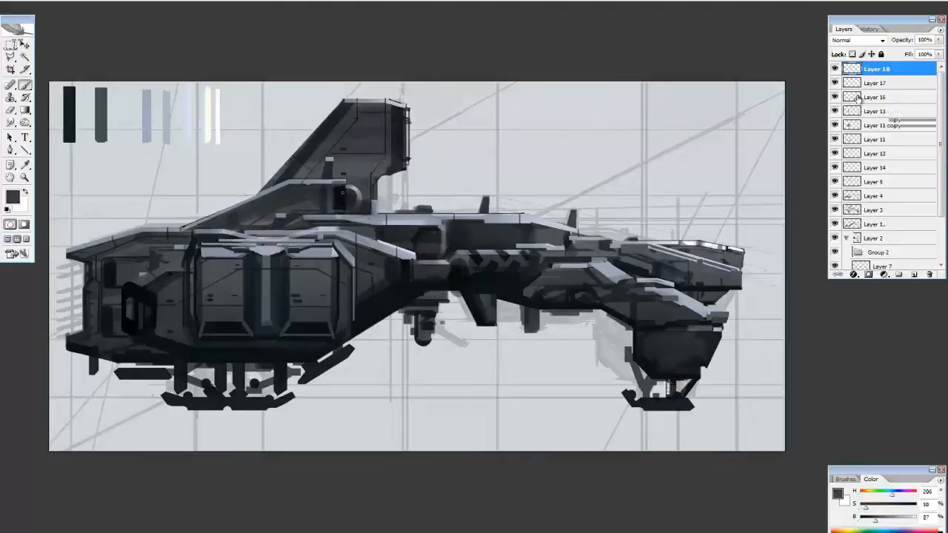
key(ctrl+e)
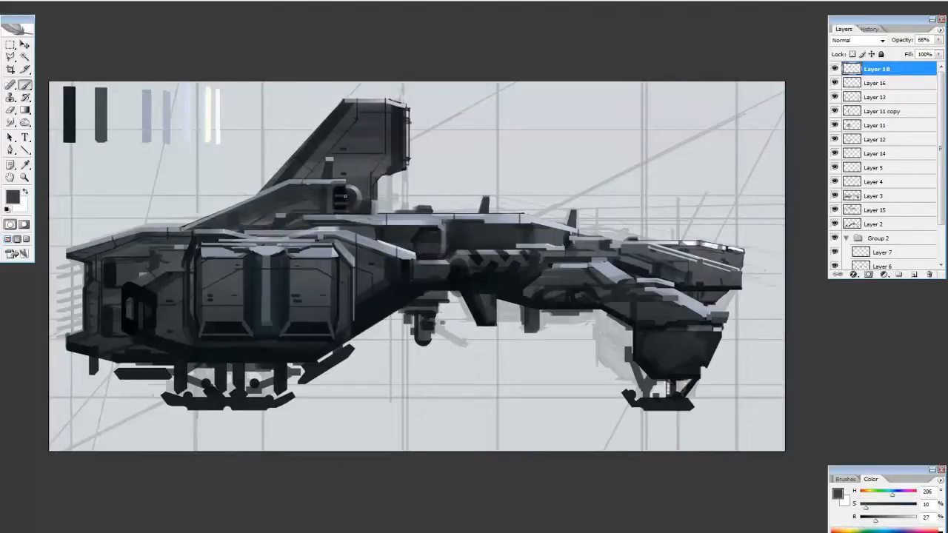
Sample pale tones and touch light highlights onto the intake slats at the tail fin's base
alt+click(383, 222)
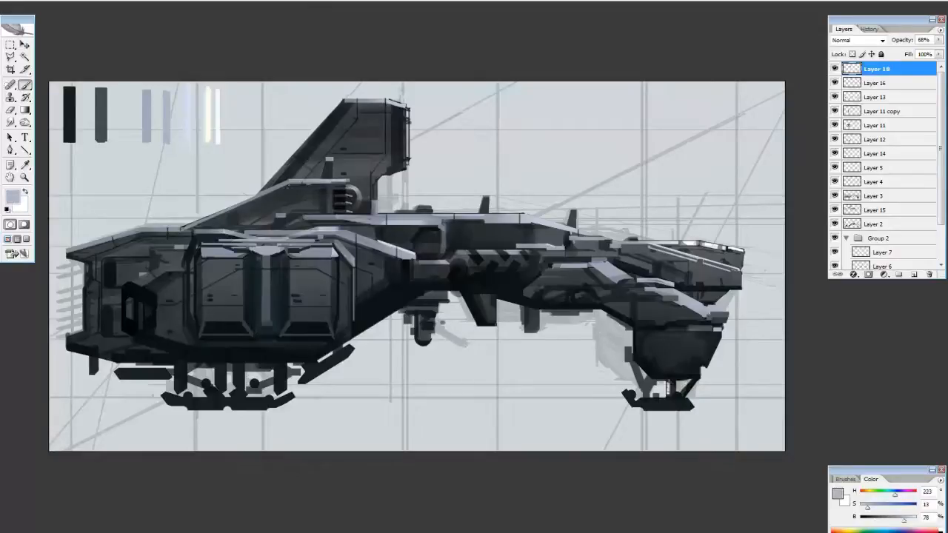
alt+click(217, 104)
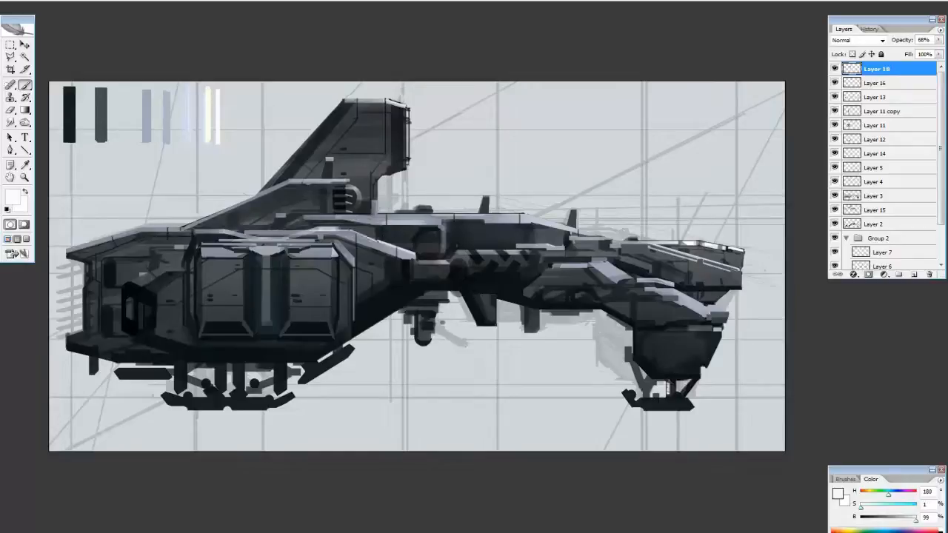
alt+click(166, 117)
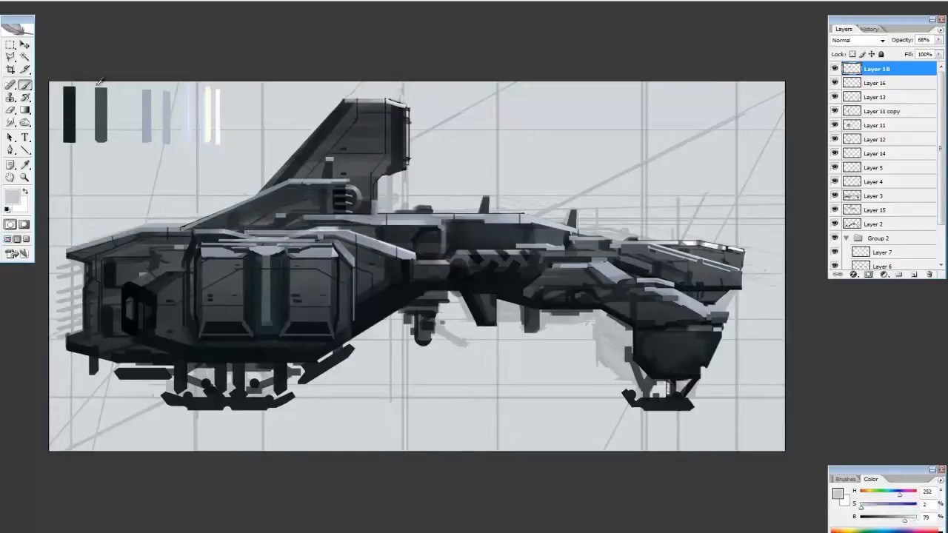
Erase the small stub hanging below the rear end of the hull on Layer 2
click(874, 85)
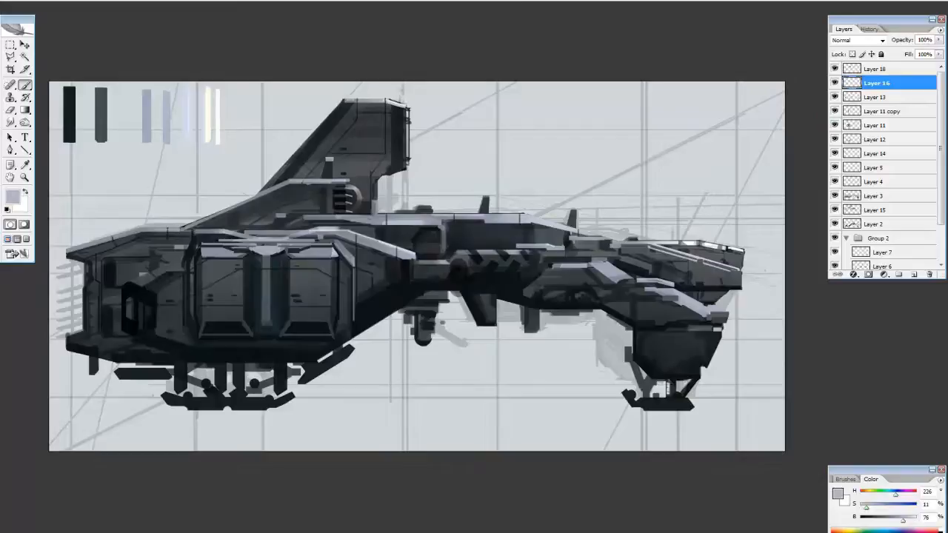
ctrl+click(93, 367)
key(e)
drag(93, 378, 93, 368)
drag(138, 129, 138, 91)
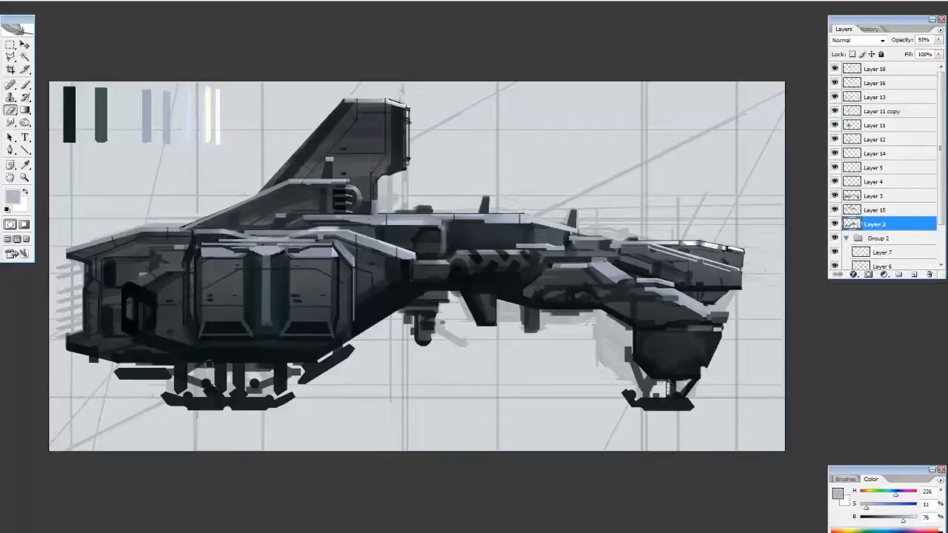
Open the brush-maker-Pattern-011-02, Panels-004-02, Panels-006-01 and Symbolss-001-02-01 images from the grafx folder
ctrl+click(418, 152)
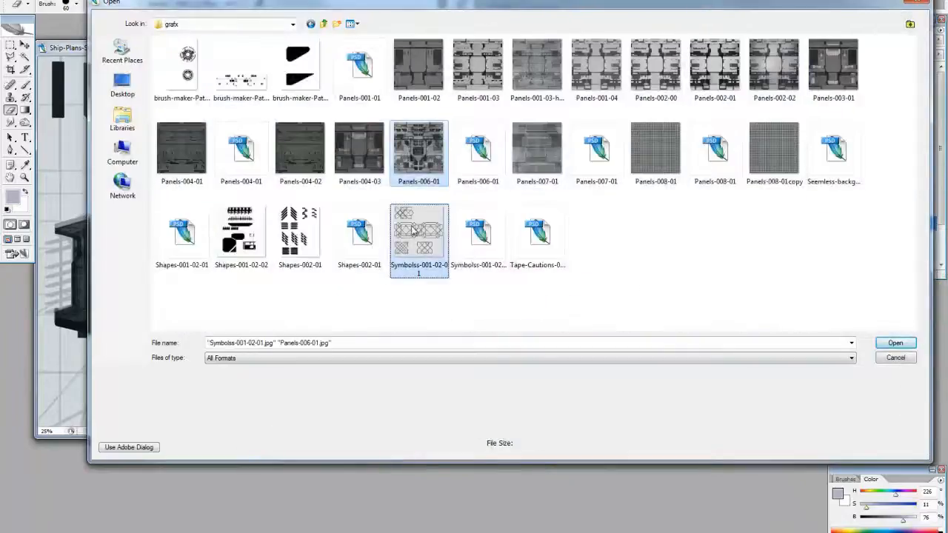
ctrl+click(300, 152)
ctrl+click(240, 74)
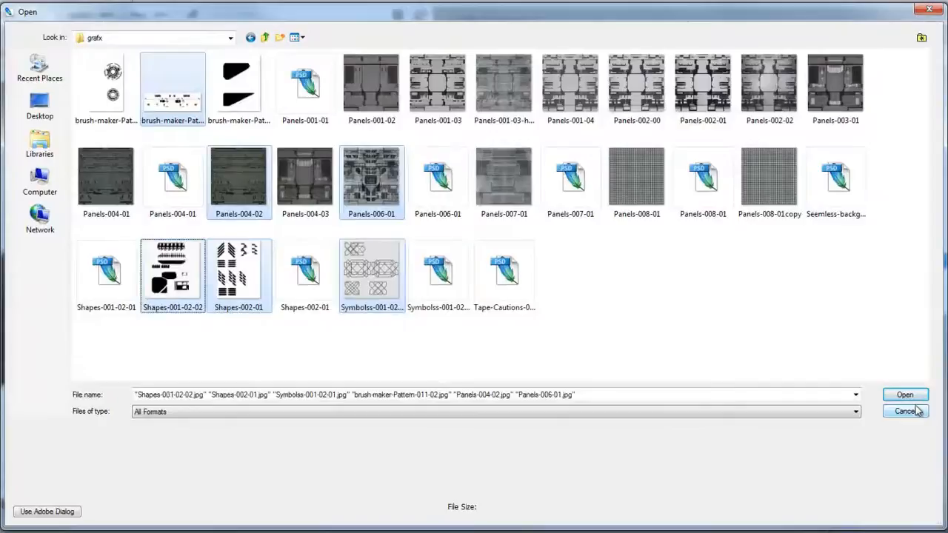
ctrl+click(769, 85)
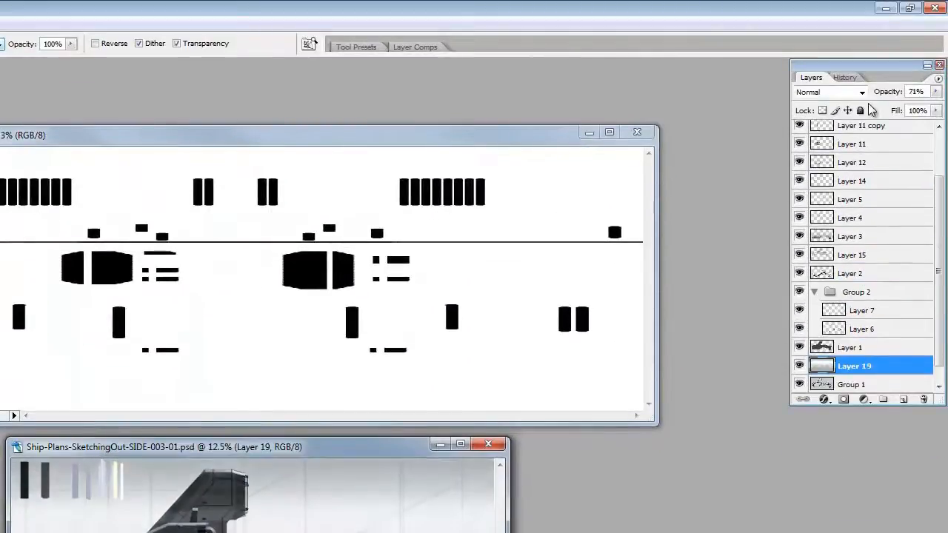
Load the ship layers' combined outline and use it to mask a new layer group with an empty layer above Layer 18
ctrl+click(821, 348)
scroll(824, 271, up, 1)
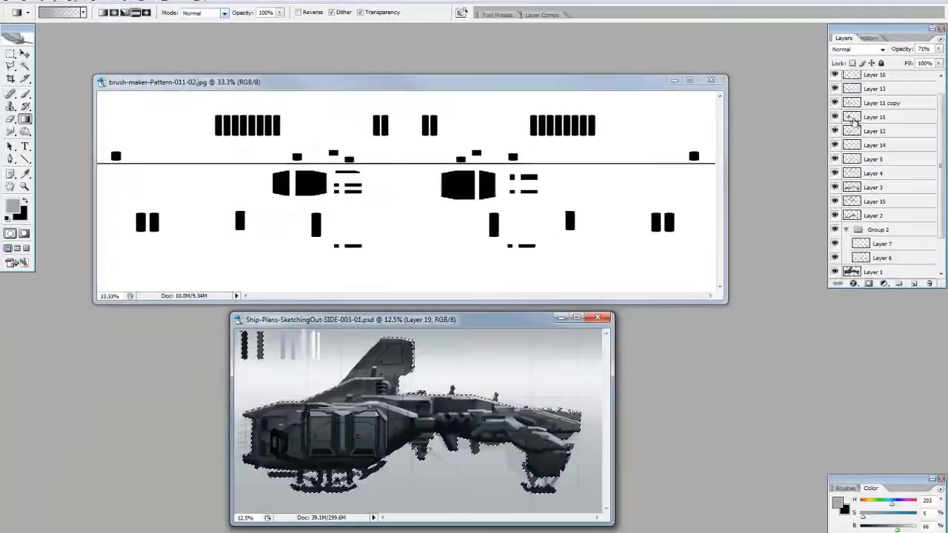
scroll(823, 171, up, 1)
click(876, 80)
click(899, 284)
click(914, 284)
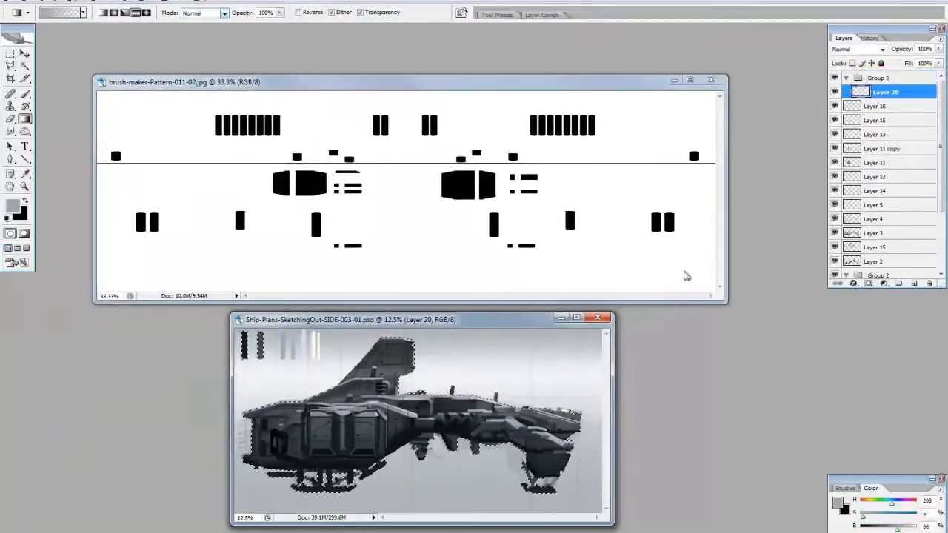
key(b)
click(877, 79)
click(869, 284)
Bring the black shapes of the brush-maker pattern into the masked group, fit them over the ship and duplicate their layer
click(885, 91)
key(v)
drag(492, 197, 376, 399)
key(ctrl+t)
drag(413, 307, 370, 339)
drag(461, 280, 572, 276)
key(Return)
key(ctrl+j)
click(800, 123)
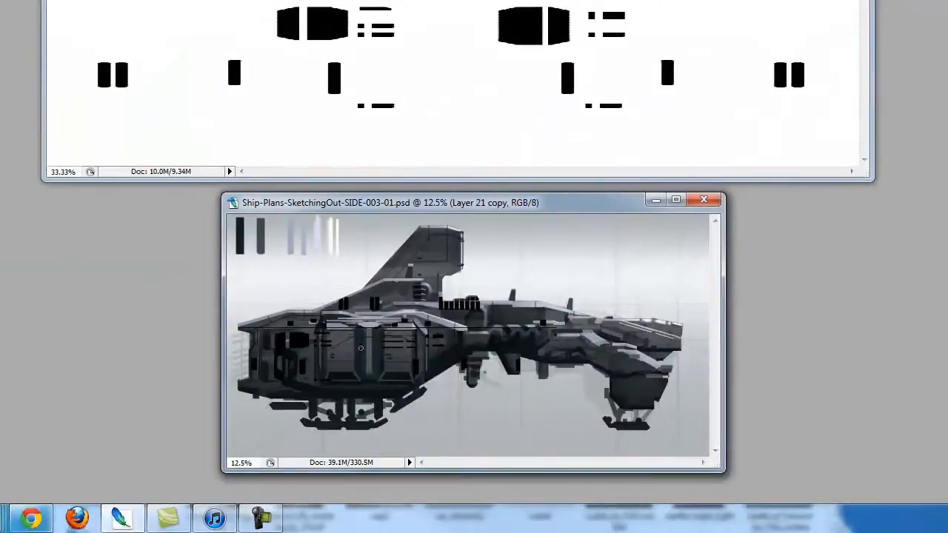
Shrink the row of black vent bars above the mid hull so it fits inside the upper hull plate
key(m)
mouse_move(443, 285)
mouse_down()
mouse_move(464, 314)
mouse_move(490, 315)
mouse_up()
key(ctrl+t)
drag(490, 300, 471, 300)
key(Return)
key(ctrl+d)
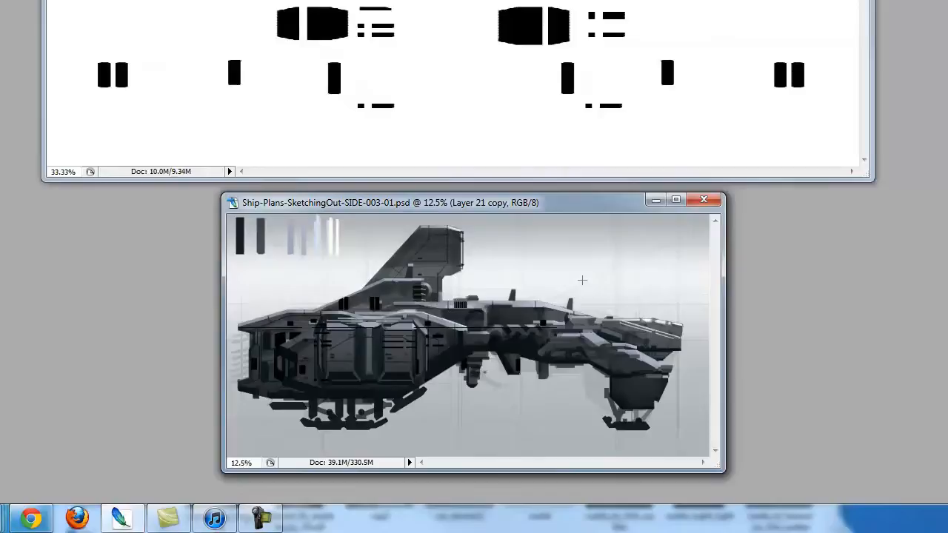
Move the black bars beneath the tail fin onto the mid hull's top plate and skew them to its slope
drag(321, 273, 390, 316)
key(ctrl+t)
mouse_move(357, 302)
ctrl+alt+mouse_down()
mouse_move(517, 316)
mouse_move(514, 297)
ctrl+alt+mouse_up()
mouse_move(515, 329)
mouse_down()
mouse_move(515, 319)
mouse_move(569, 318)
mouse_up()
ctrl+alt+drag(480, 318, 502, 320)
key(Return)
Add a new layer above Layer 18 and lighten the mid hull's top plate with a gradient inside a selection
key(ctrl+shift+alt+n)
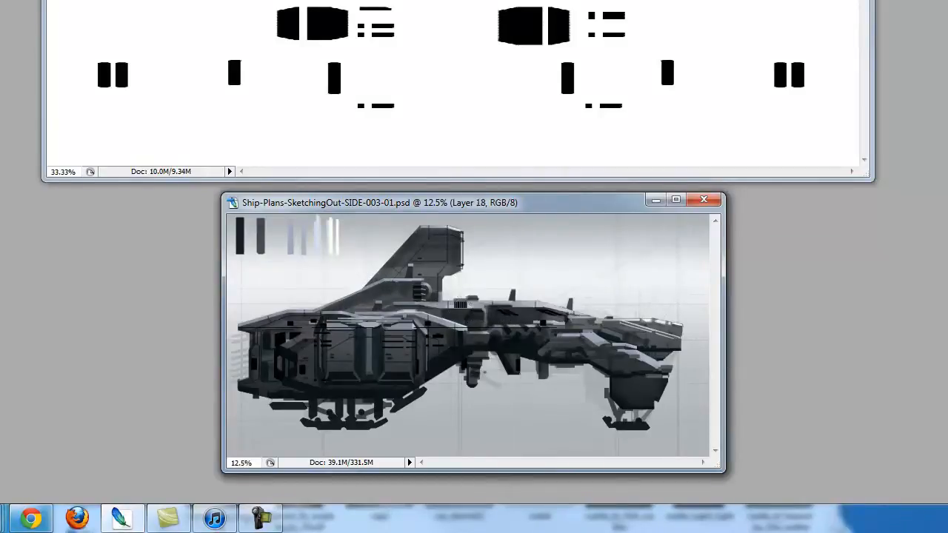
click(486, 302)
click(578, 312)
key(g)
drag(525, 264, 546, 349)
key(ctrl+d)
Erase stray pattern pieces on Layer 21 copy around the rear housing and strengthen the dark details under the mid hull
drag(528, 305, 461, 299)
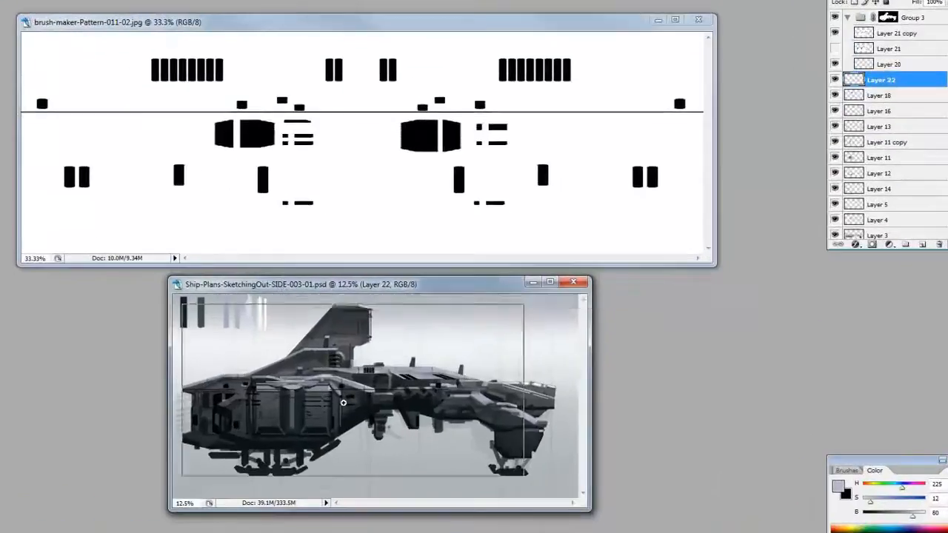
key(ctrl+plus)
key(ctrl+plus)
click(866, 33)
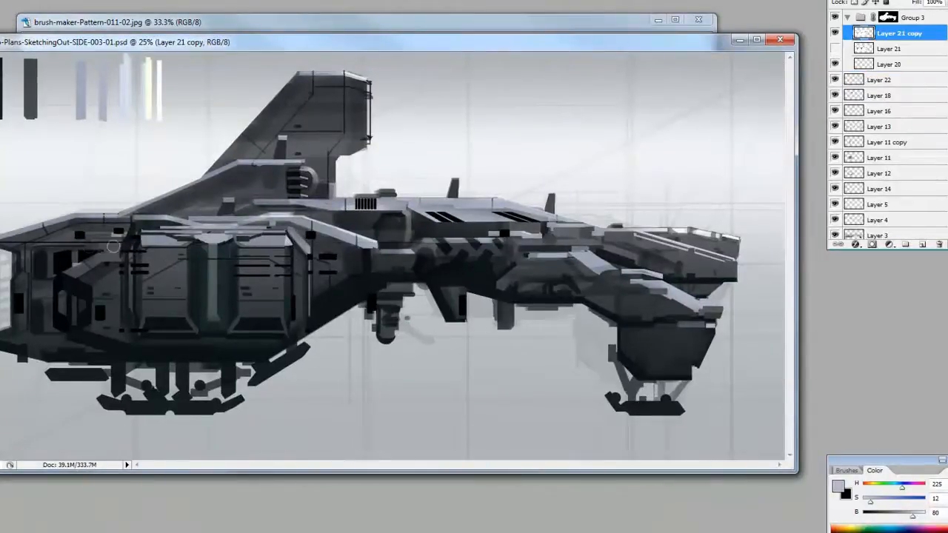
key(e)
mouse_move(332, 260)
mouse_down()
mouse_move(332, 286)
mouse_move(361, 263)
mouse_move(403, 261)
mouse_up()
key(e)
drag(389, 297, 387, 368)
key(b)
drag(368, 295, 409, 294)
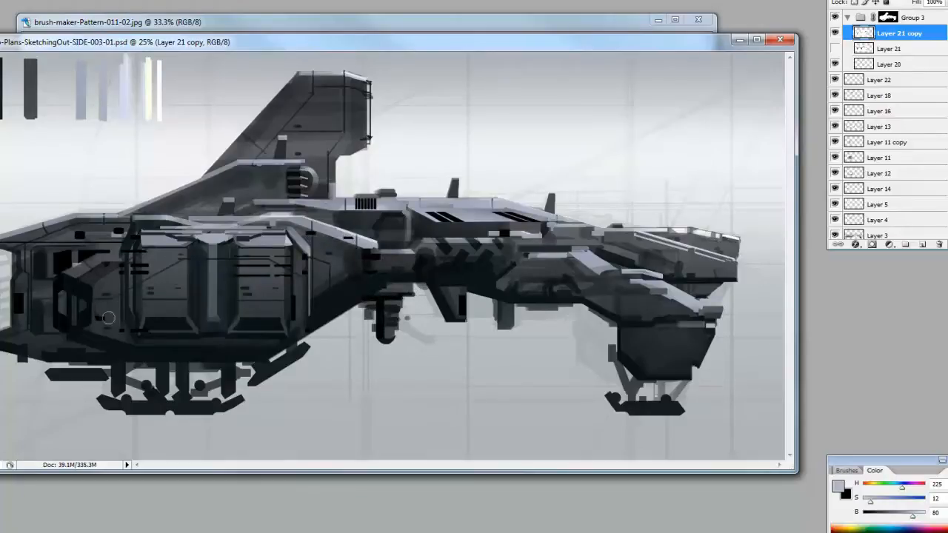
Sample a near-black tone and darken the lower edge of the rear housing on Layer 13
ctrl+click(854, 126)
click(883, 126)
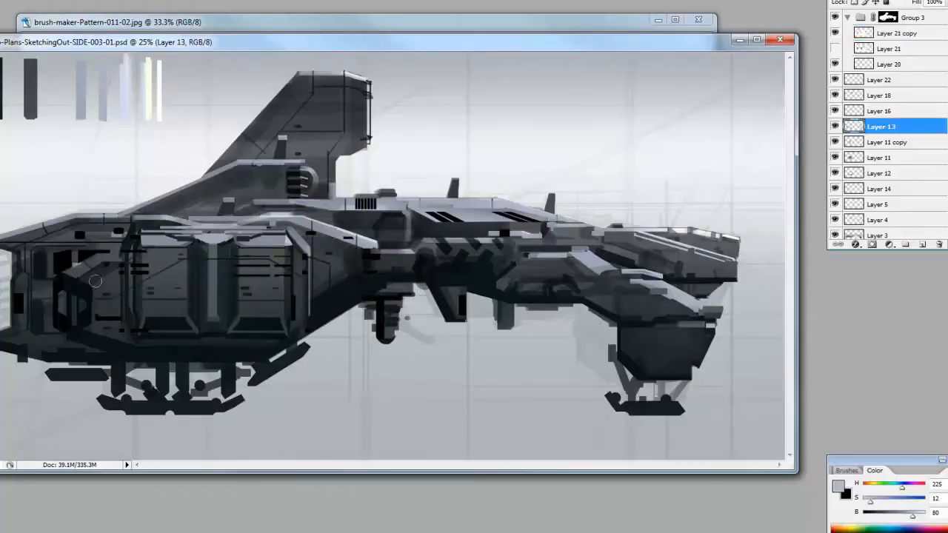
key(ctrl+d)
alt+click(81, 335)
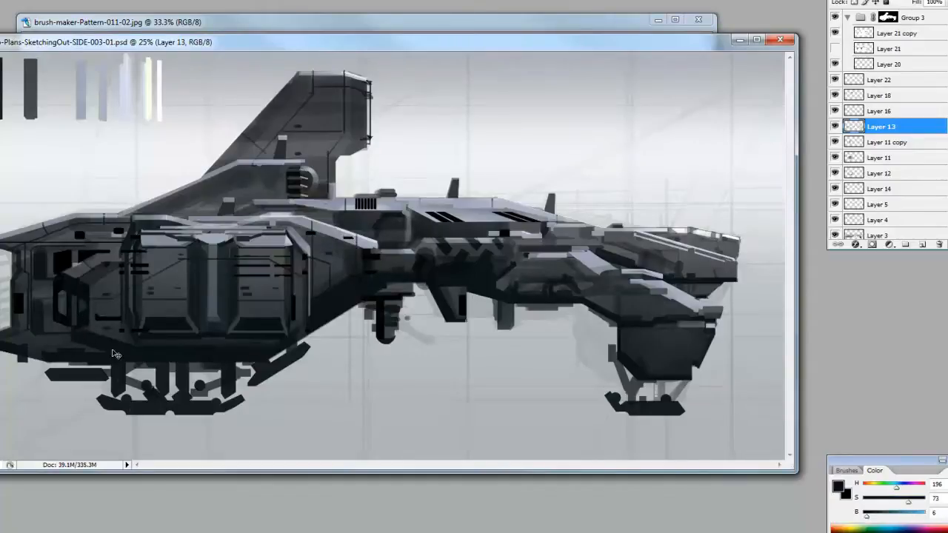
ctrl+click(114, 354)
Add a layer above Layer 13, move Layer 16 above Layer 22 and draw thin dark panel lines on the mid hull's top plate
click(889, 111)
click(922, 244)
drag(874, 96, 840, 59)
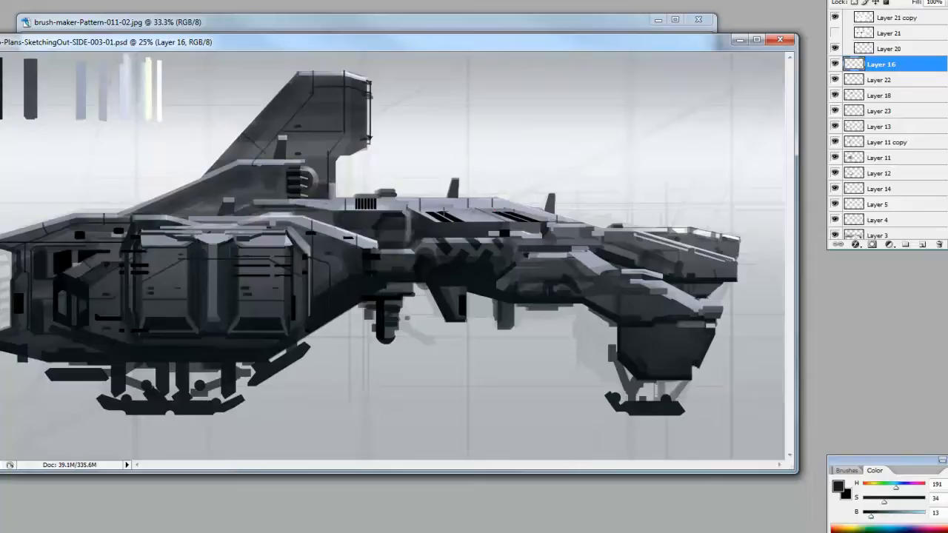
alt+click(480, 232)
mouse_move(422, 209)
mouse_down()
mouse_move(500, 212)
mouse_move(492, 222)
mouse_move(423, 204)
mouse_up()
key(ctrl+z)
ctrl+click(484, 207)
Add a new layer above Layer 12 and paint a thin strip along the top edge of the mid hull plate
click(881, 177)
click(922, 244)
alt+click(486, 209)
alt+click(444, 214)
mouse_move(835, 64)
mouse_down()
mouse_move(836, 141)
mouse_move(835, 64)
mouse_up()
click(879, 80)
mouse_move(424, 206)
mouse_down()
mouse_move(490, 205)
mouse_move(416, 204)
mouse_up()
drag(941, 122, 941, 174)
click(879, 143)
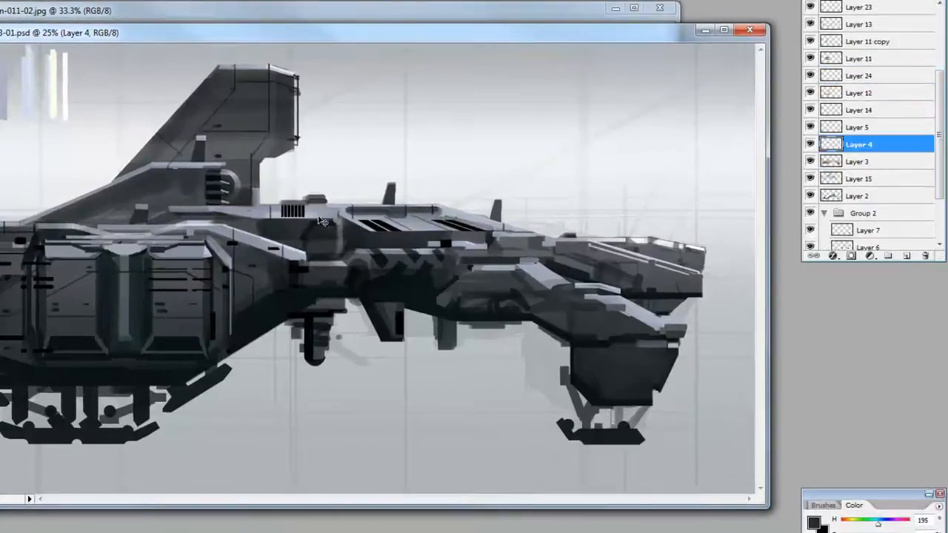
alt+click(323, 221)
click(831, 94)
ctrl+click(831, 59)
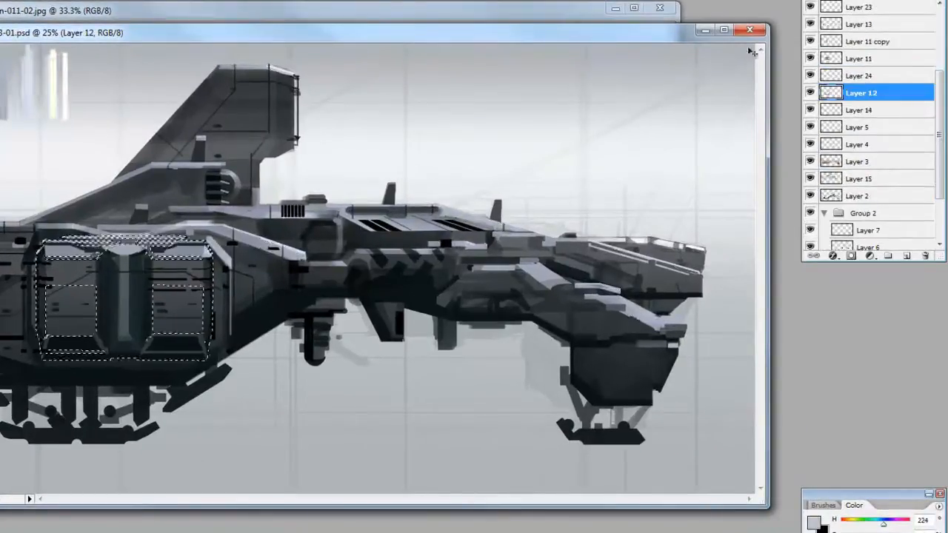
key(ctrl+d)
Paint pale highlights along the housing's upper edge on Layer 11 and add dark touches on a new layer above it
click(859, 58)
alt+click(203, 221)
drag(211, 244, 177, 249)
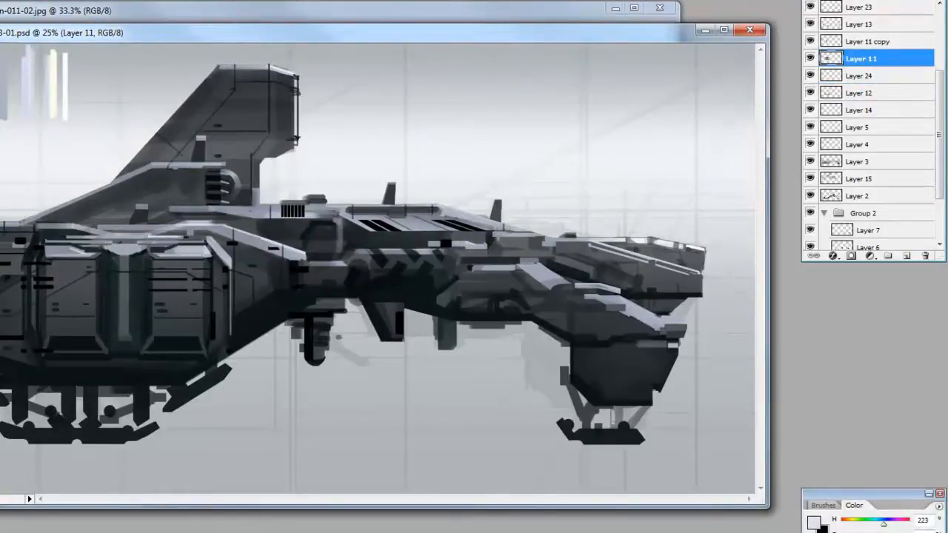
key(ctrl+shift+alt+n)
alt+click(172, 250)
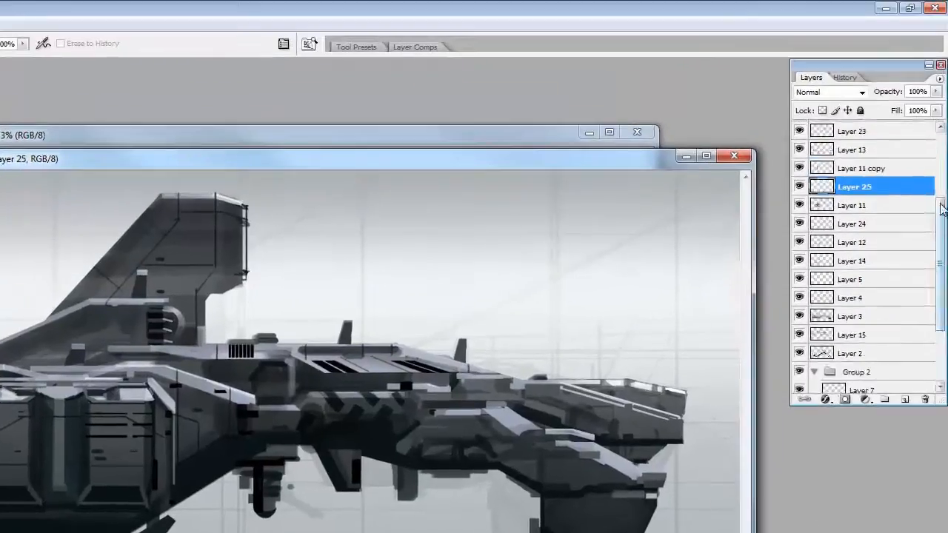
Draw straight dark 5 px panel lines along the nose section on Layer 16 with the Line tool
drag(939, 77, 939, 16)
click(800, 204)
click(800, 205)
click(870, 203)
key(b)
key(m)
key(b)
key(u)
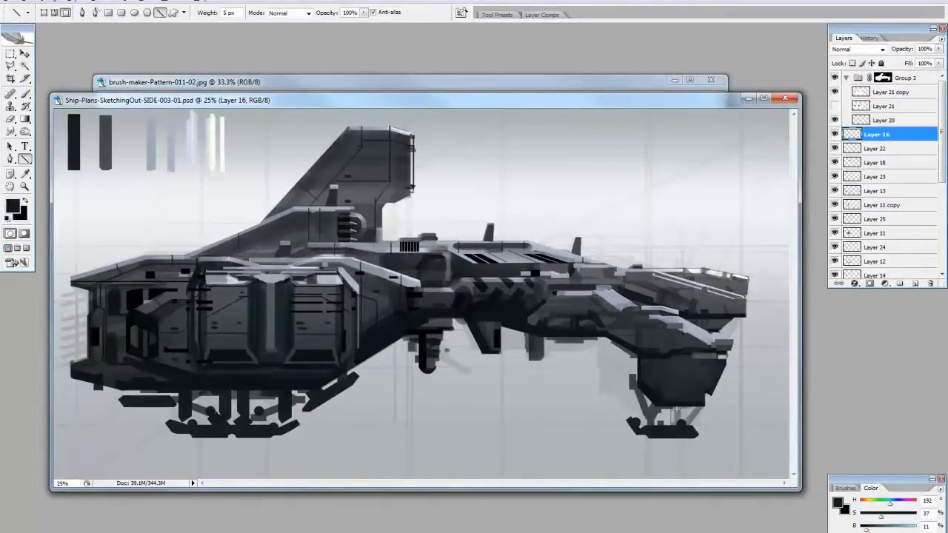
drag(648, 286, 698, 303)
drag(643, 272, 745, 300)
drag(705, 269, 747, 278)
mouse_move(708, 270)
mouse_down()
mouse_move(612, 267)
mouse_move(525, 239)
mouse_up()
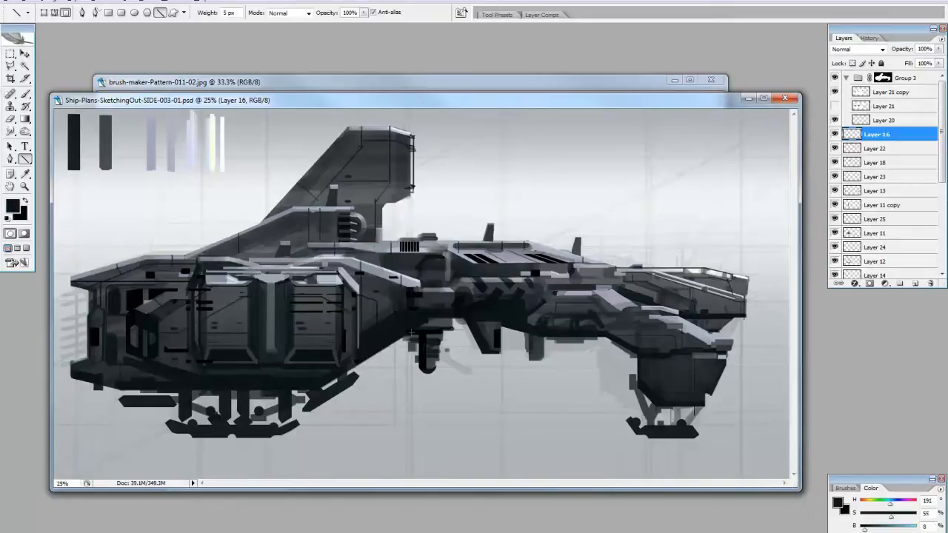
Fill out the underside of the rear landing skid with a straight dark line
drag(189, 435, 282, 435)
key(bracketright)
key(bracketleft)
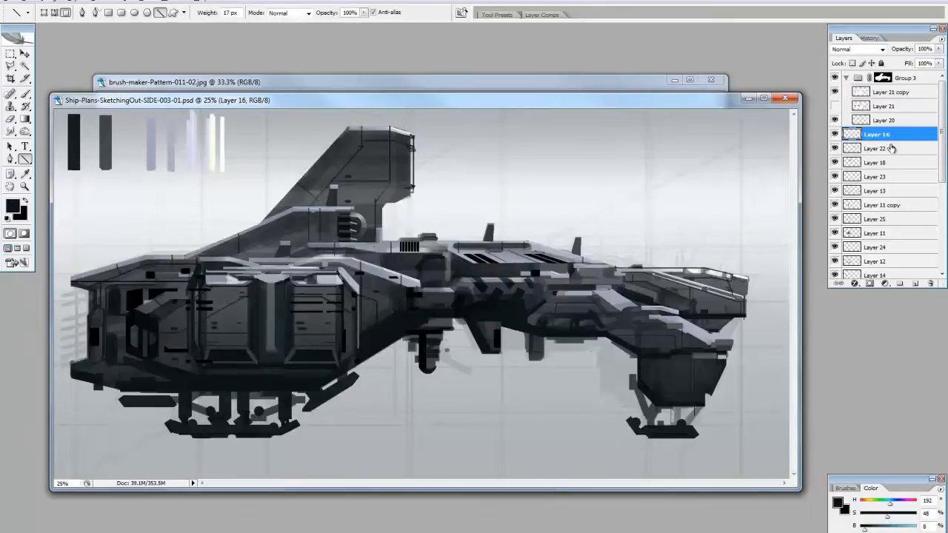
Move the black slats on Layer 21 copy from the front housing panel to the top of the tail fin, turned upright
key(b)
click(893, 92)
key(m)
drag(284, 288, 347, 319)
key(ctrl+t)
drag(304, 228, 369, 154)
mouse_move(394, 178)
shift+mouse_down()
mouse_move(393, 131)
mouse_move(381, 167)
shift+mouse_up()
key(Return)
Paste the slats again, set the blend mode to Multiply and merge them into Layer 21 copy
key(v)
key(ctrl+v)
click(857, 49)
click(843, 81)
key(Up)
key(Down)
key(ctrl+e)
key(b)
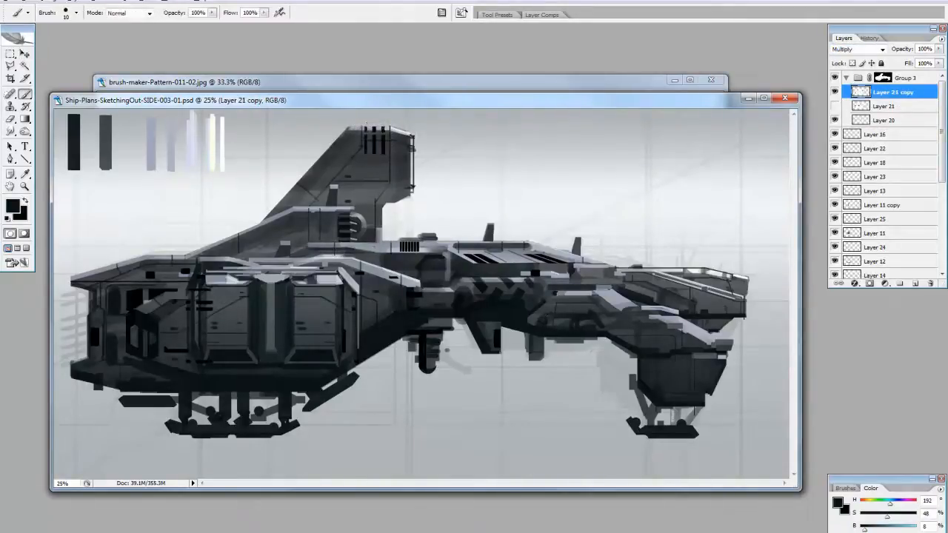
Reposition and transform the black slat pieces on Layer 21 copy around the vent on the ship's spine
key(m)
key(ctrl+t)
key(Return)
key(v)
key(m)
key(ctrl+t)
key(Return)
key(v)
Paste the black pattern marks as a new Multiply layer and transform them into place on the upper nose section
key(ctrl+v)
click(857, 50)
click(844, 83)
drag(405, 264, 726, 308)
key(ctrl+t)
key(Return)
key(e)
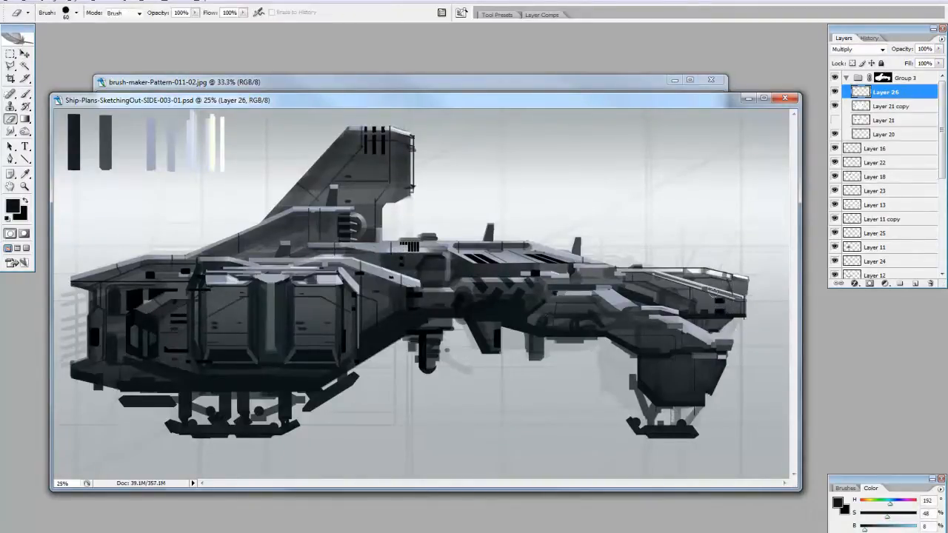
Duplicate Layer 26 and transform the copied marks onto the front landing gear housing
key(m)
drag(885, 92, 885, 277)
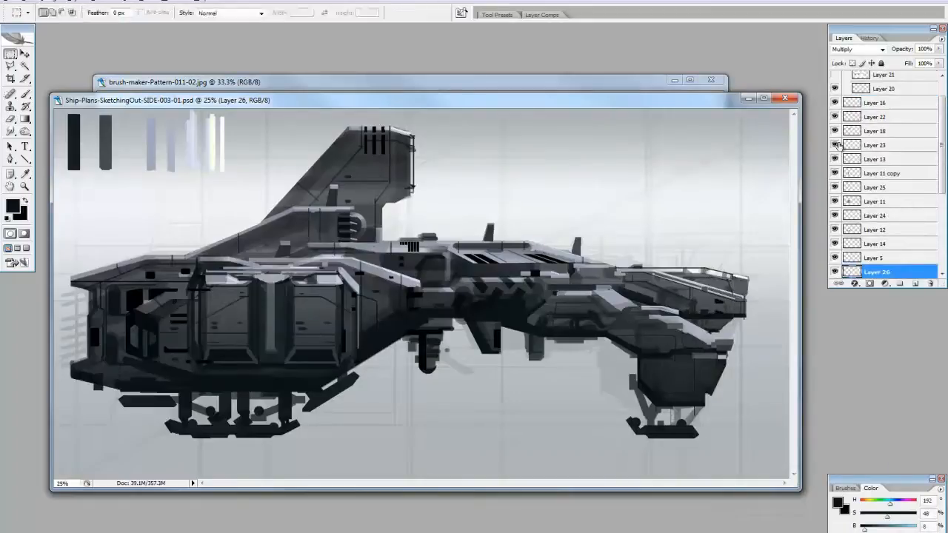
key(ctrl+z)
key(ctrl+j)
key(ctrl+t)
drag(718, 309, 676, 383)
drag(649, 415, 618, 457)
key(Return)
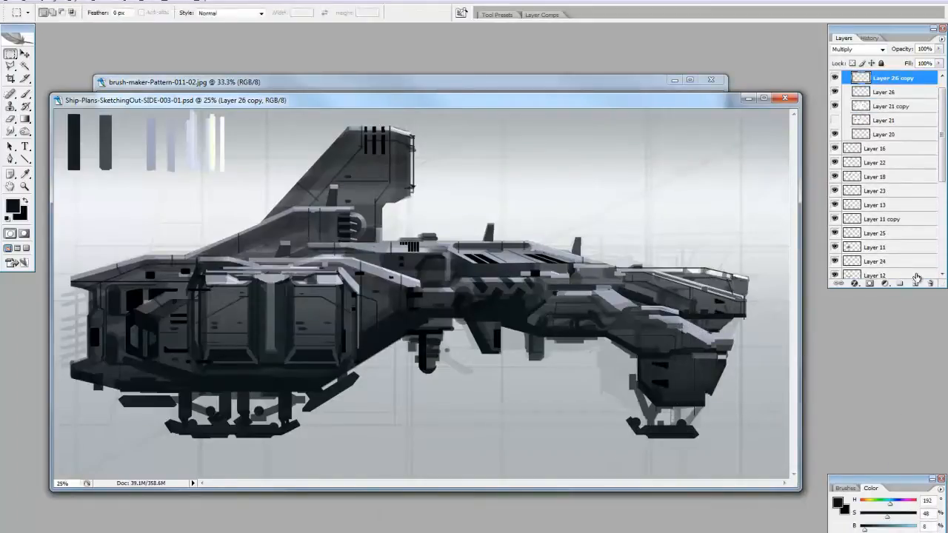
Duplicate Layer 26 copy and move the marks from the front gear housing to the base of the tail fin, scaled larger
drag(917, 278, 916, 284)
key(ctrl+t)
drag(614, 370, 593, 370)
drag(652, 355, 320, 216)
drag(359, 231, 272, 263)
drag(294, 195, 320, 146)
drag(278, 300, 278, 348)
key(Return)
Fit the black marks on Layer 26 copy 2 as two angular vents along the tail fin's base and delete the excess
drag(277, 246, 283, 302)
key(ctrl+t)
drag(287, 256, 317, 223)
key(Return)
key(ctrl+d)
drag(220, 209, 289, 253)
key(ctrl+t)
key(Return)
key(ctrl+d)
drag(215, 242, 230, 244)
key(Delete)
key(ctrl+d)
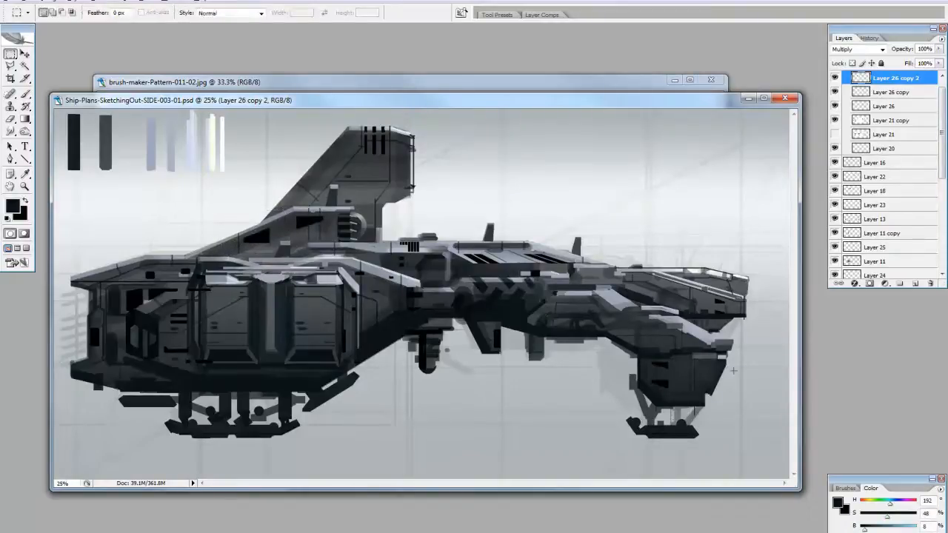
Paste a merged copy of the image above Layer 16, extract the angular rear hull panel to its own layer and delete the full copy
click(918, 163)
key(ctrl+a)
key(ctrl+shift+c)
key(ctrl+v)
key(l)
click(133, 322)
click(157, 333)
click(157, 357)
key(ctrl+j)
click(877, 176)
drag(877, 176, 931, 284)
Transform the extracted panel piece into position on the rear hull
key(ctrl+t)
key(Return)
key(ctrl+t)
key(Return)
Add a new layer and paint dark grey plate shapes over the recess in the rear hull
click(916, 284)
key(b)
alt+click(127, 333)
drag(125, 337, 124, 306)
mouse_move(122, 316)
mouse_down()
mouse_move(121, 344)
mouse_move(140, 351)
mouse_up()
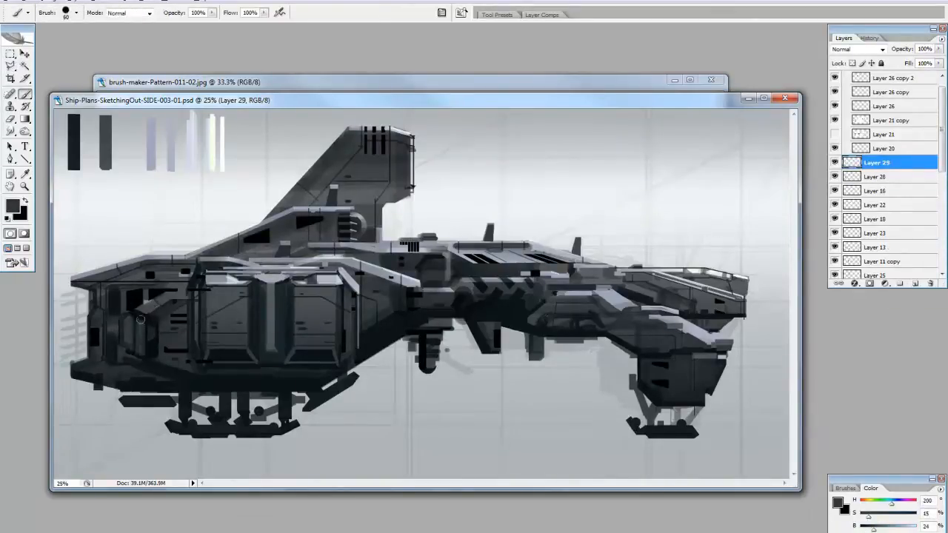
alt+click(130, 314)
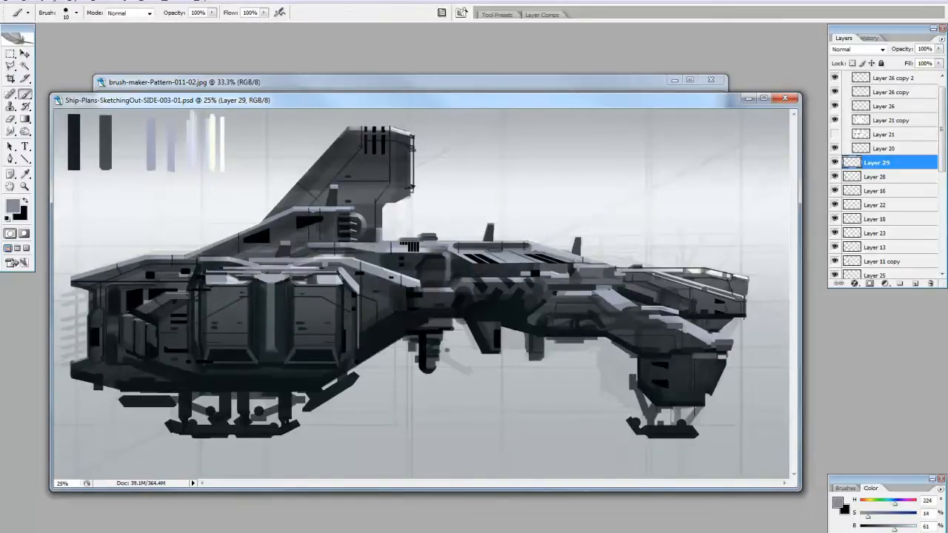
Paint a small grey bracket detail on the top edge of the large housing with a larger brush
alt+click(329, 261)
key(bracketright)
key(bracketright)
key(bracketright)
key(bracketright)
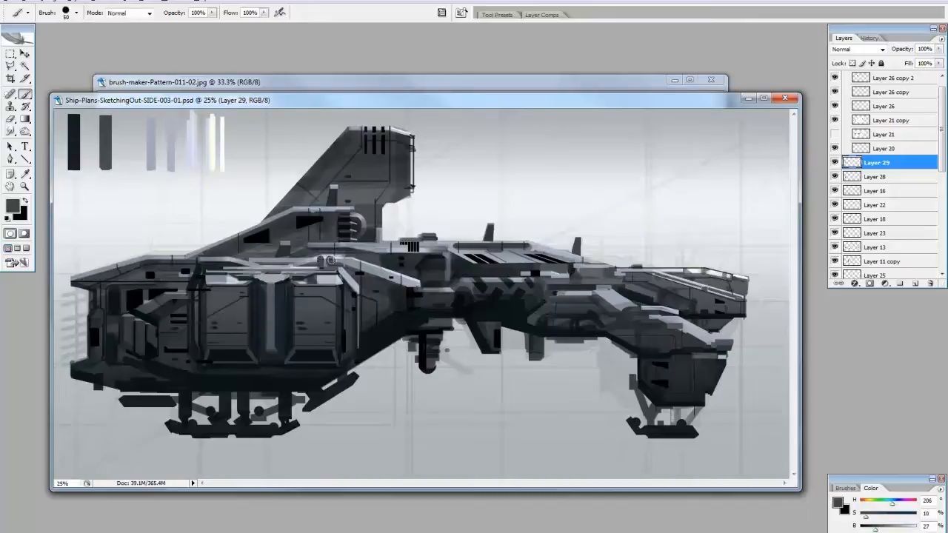
alt+click(334, 267)
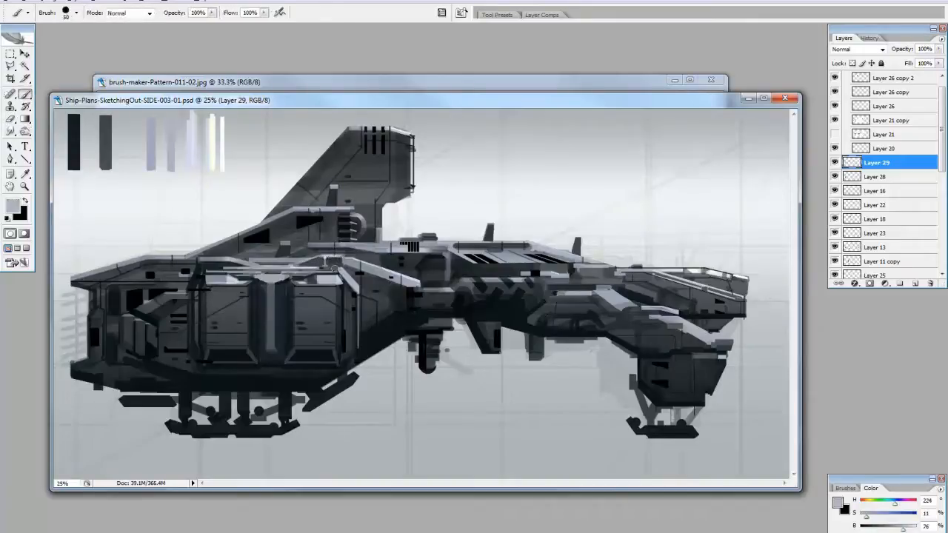
Duplicate Layer 29, move the bracket copy to the other end of the housing top and merge it down
key(ctrl+j)
key(m)
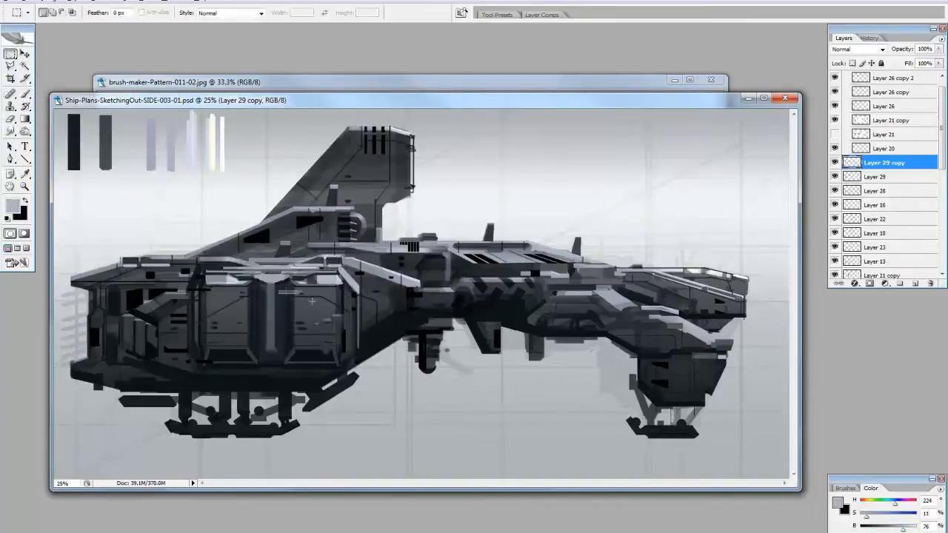
key(v)
key(b)
key(ctrl+e)
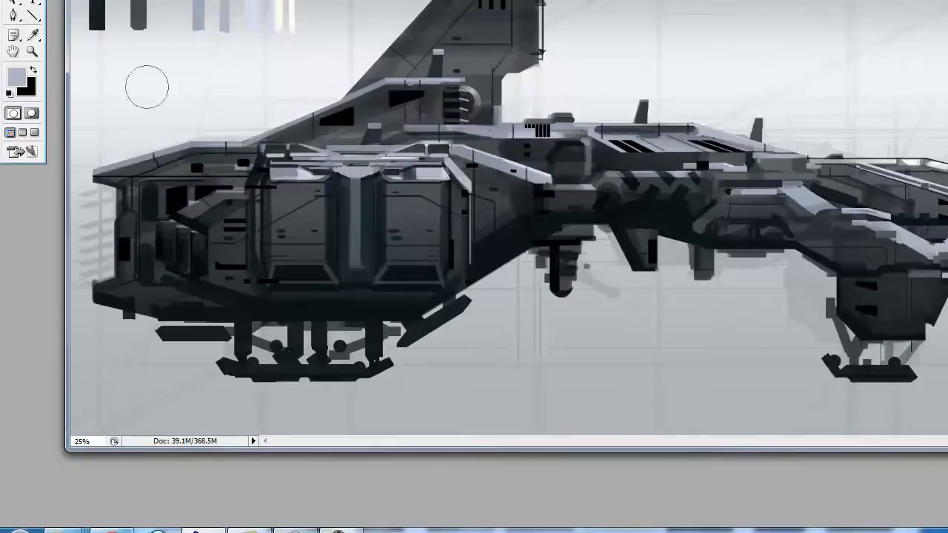
Touch up the housing's top edge and refine the black panel lines on Layer 16 with the Line tool and Eraser
alt+click(226, 171)
key(u)
key(e)
click(886, 166)
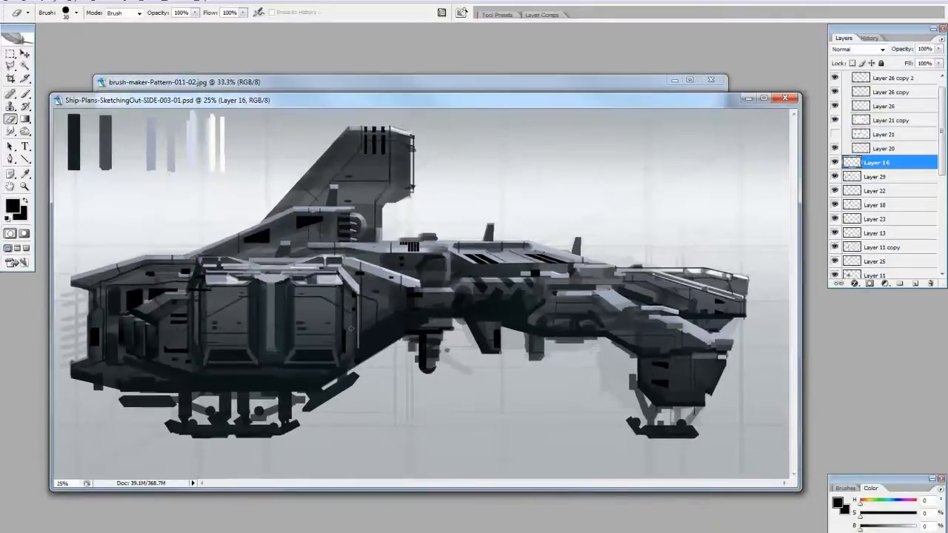
Clone small black slat marks along the upper nose section on Layer 21 copy with the Clone Stamp
click(892, 121)
key(s)
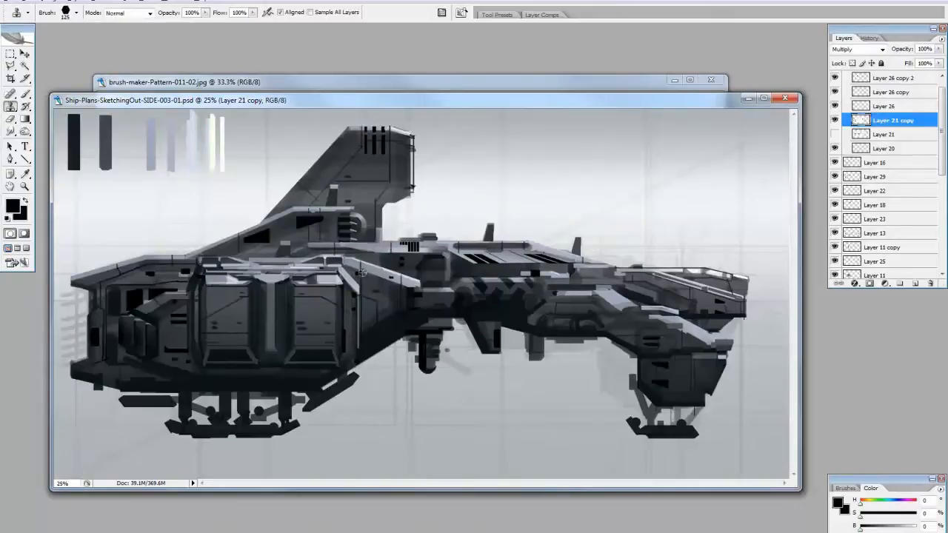
click(595, 279)
click(645, 293)
click(724, 282)
key(e)
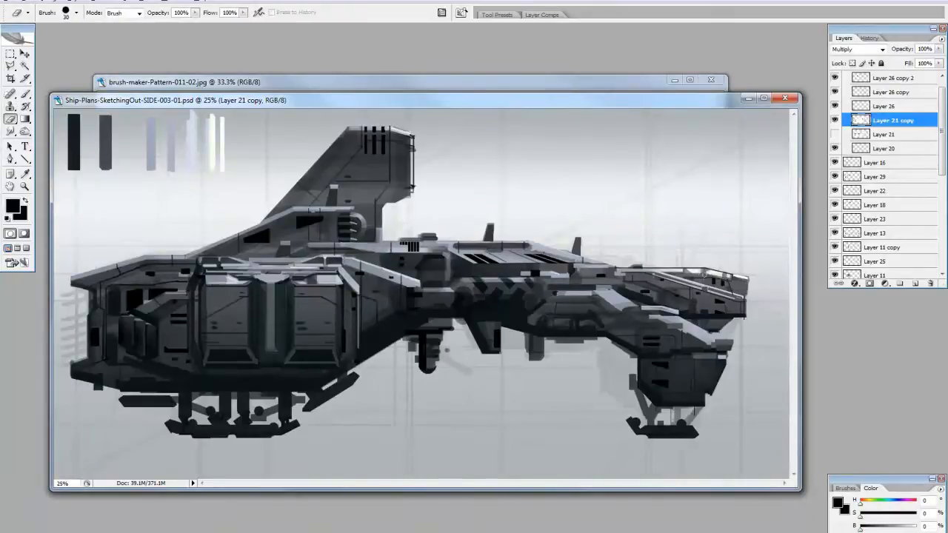
Load the combined outlines of the ship's paint layers as a selection for Layer 18 and hide the selection edges
scroll(924, 174, down, 1)
click(921, 187)
scroll(888, 194, down, 3)
ctrl+click(854, 200)
ctrl+shift+click(853, 212)
ctrl+shift+click(853, 226)
ctrl+shift+click(853, 241)
ctrl+shift+click(853, 255)
ctrl+shift+click(853, 268)
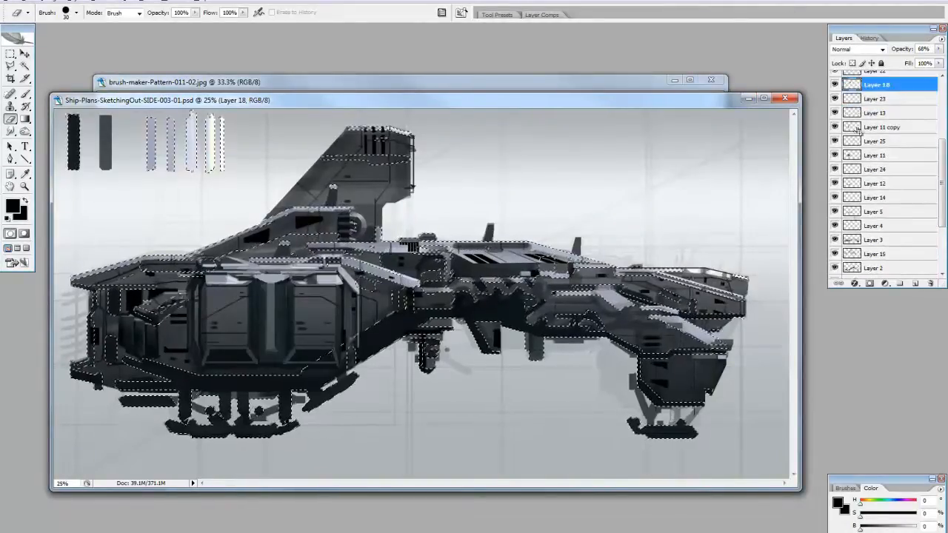
scroll(855, 134, down, 1)
mouse_move(835, 174)
mouse_down()
mouse_move(837, 216)
mouse_move(836, 175)
mouse_up()
scroll(874, 200, down, 3)
drag(942, 203, 945, 154)
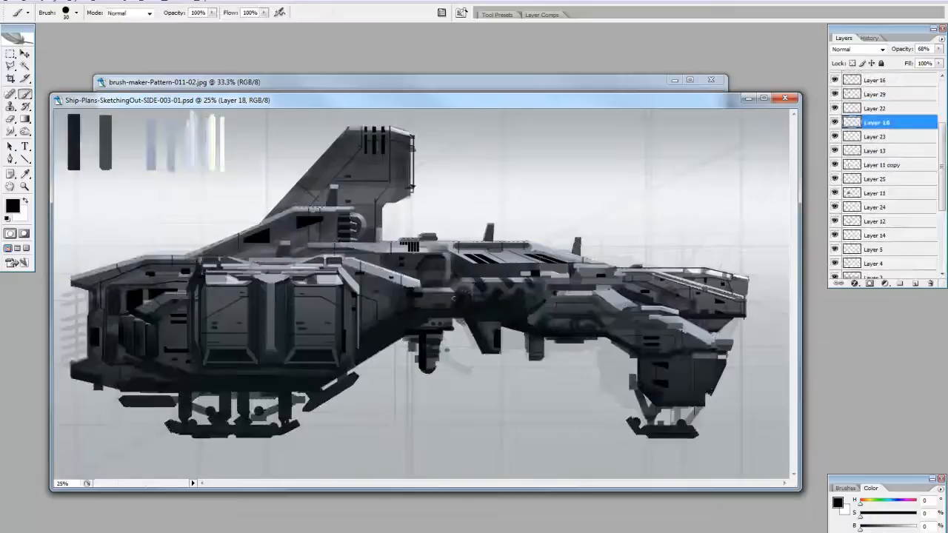
key(ctrl+h)
key(ctrl+h)
Choose a square brush preset and paint shading strokes on the nose and front leg on Layer 18, undoing the unwanted ones
click(845, 488)
click(885, 320)
drag(911, 404, 930, 421)
click(785, 304)
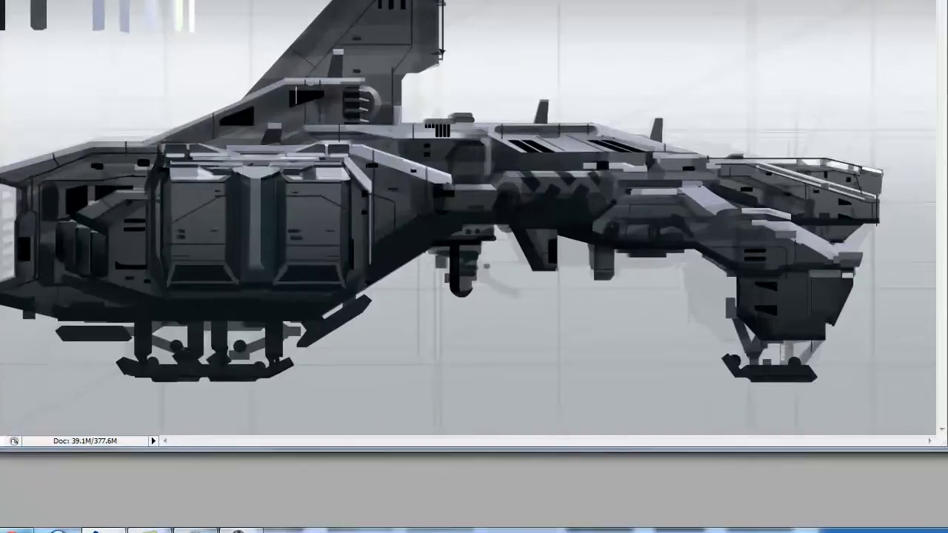
drag(730, 304, 730, 314)
mouse_move(813, 253)
mouse_down()
mouse_move(846, 254)
mouse_move(815, 251)
mouse_up()
mouse_move(689, 189)
mouse_down()
mouse_move(709, 208)
mouse_move(731, 208)
mouse_move(682, 192)
mouse_up()
key(ctrl+z)
drag(802, 246, 838, 249)
key(ctrl+z)
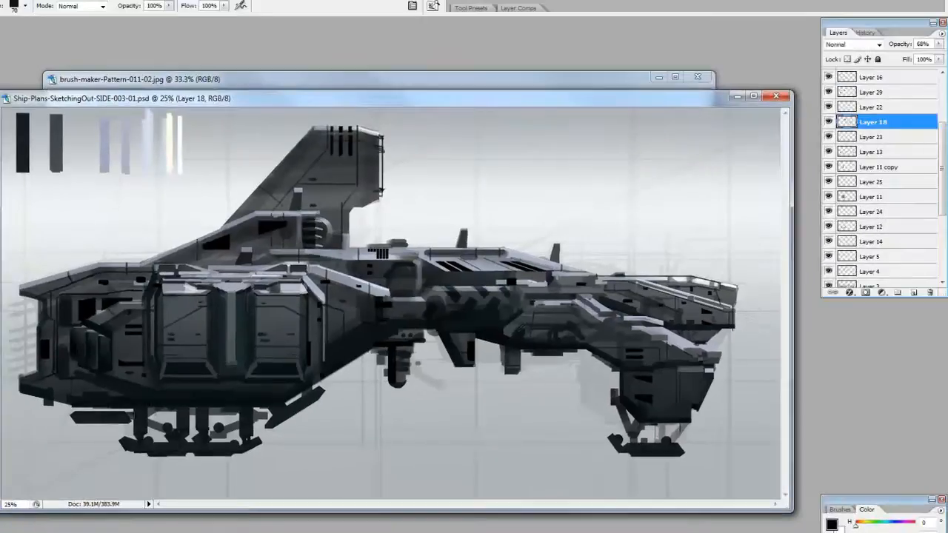
Brush grey tones along the rear landing skids on Layer 18
alt+click(286, 362)
drag(277, 414, 294, 404)
drag(77, 415, 126, 414)
drag(143, 447, 178, 447)
drag(200, 447, 234, 446)
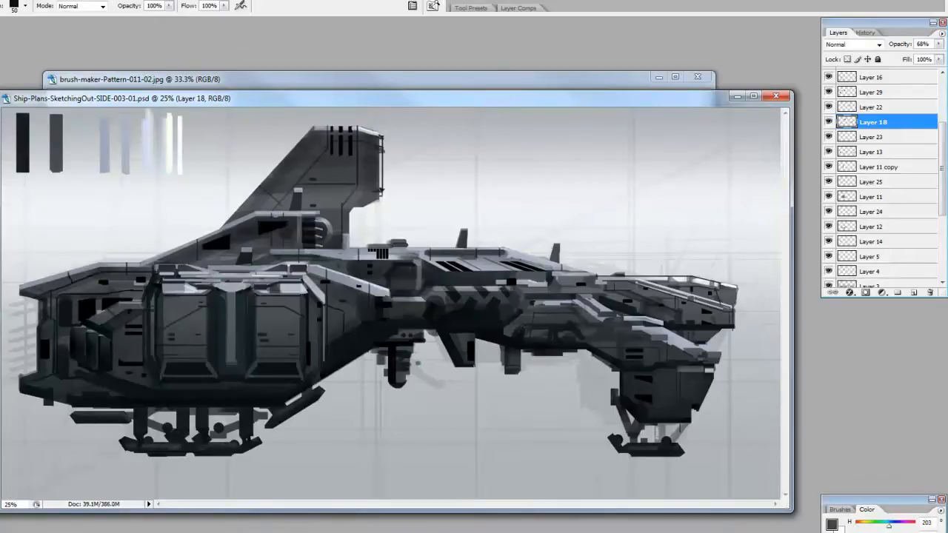
Shade the trailing edge and lower rear corner of the tail fin on Layer 18
alt+click(354, 196)
drag(352, 206, 376, 199)
alt+click(370, 194)
alt+click(376, 185)
drag(384, 155, 387, 190)
Darken the lower edge of the rear hull with a large black square brush
key(e)
key(b)
alt+click(346, 357)
drag(341, 366, 355, 366)
alt+click(348, 354)
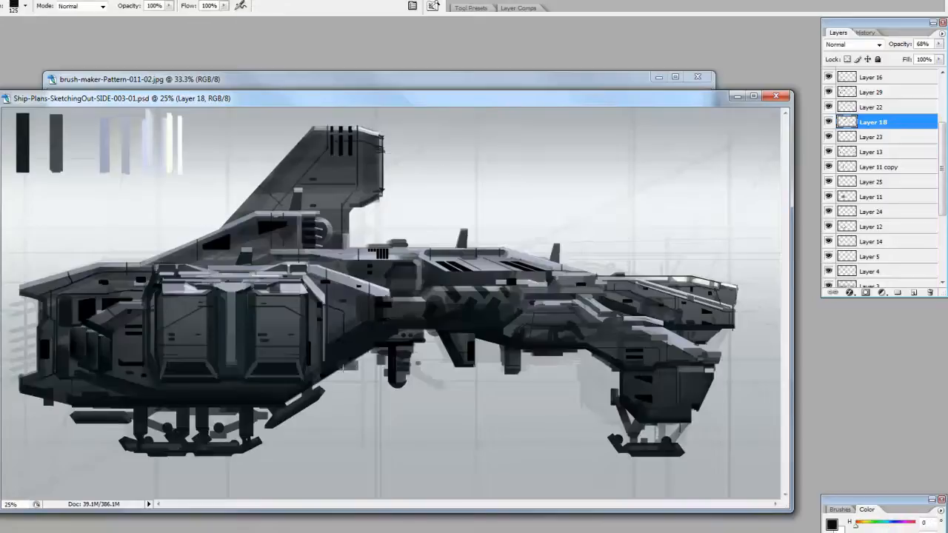
Switch to Layer 22 and reshape the small raised detail on top of the spine with a smaller brush
key(alt+bracketright)
alt+click(356, 360)
key(bracketleft)
key(bracketleft)
key(bracketleft)
alt+click(392, 247)
mouse_move(383, 249)
mouse_down()
mouse_move(395, 238)
mouse_move(419, 251)
mouse_up()
alt+click(364, 257)
key(e)
key(b)
Paint the upper spine edge from the slanted vents towards the nose, adding a small block on top
key(bracketleft)
alt+click(504, 254)
drag(505, 251, 641, 280)
key(bracketright)
key(bracketright)
alt+click(582, 269)
key(e)
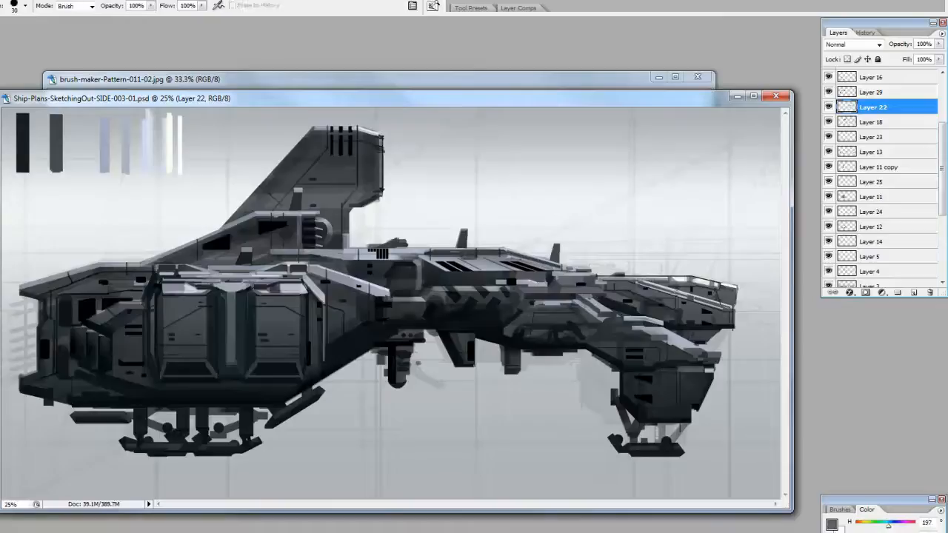
Paint and erase small edge details on the nose and beneath the front leg arm on Layer 22
key(b)
mouse_move(723, 283)
mouse_down()
mouse_move(737, 287)
mouse_move(722, 283)
mouse_up()
key(e)
key(b)
key(e)
key(b)
drag(599, 349, 603, 374)
key(e)
key(b)
Paint a small dark fin beneath the rear hull and an upright antenna fin on top of it
drag(346, 354, 345, 377)
key(e)
key(b)
mouse_move(119, 252)
mouse_down()
mouse_move(110, 267)
mouse_move(118, 266)
mouse_up()
key(e)
key(b)
Paint small jagged edge details on the front leg block on Layer 22 with a smaller brush
alt+click(670, 348)
key(bracketleft)
key(bracketleft)
key(bracketleft)
key(bracketleft)
key(bracketleft)
key(bracketleft)
key(bracketleft)
key(bracketleft)
key(bracketleft)
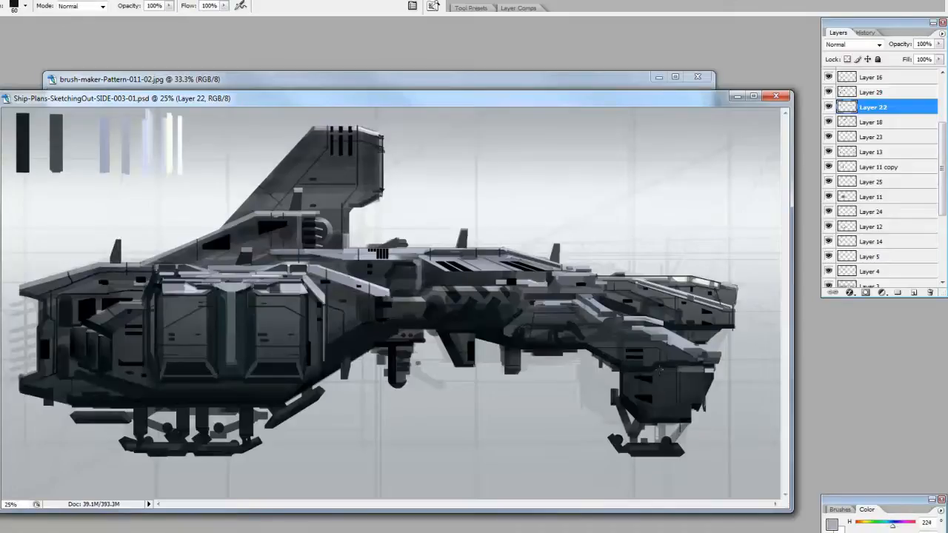
Create a new layer above Layer 22 and paint dark shading across the engine pod panels and the mid-hull with a larger brush
alt+click(668, 399)
key(bracketright)
key(bracketright)
key(bracketright)
key(bracketright)
key(bracketright)
key(bracketright)
key(bracketright)
key(bracketright)
key(bracketright)
key(bracketright)
key(bracketright)
key(bracketright)
key(bracketright)
click(914, 292)
drag(176, 323, 205, 323)
drag(227, 360, 237, 360)
drag(265, 314, 355, 315)
drag(522, 314, 543, 314)
key(bracketleft)
key(bracketleft)
key(bracketleft)
key(bracketleft)
key(bracketleft)
key(bracketleft)
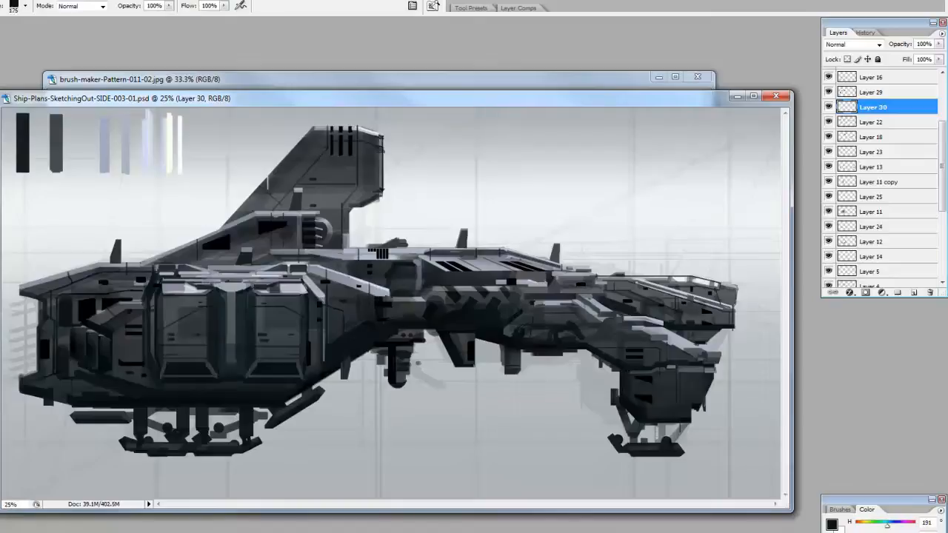
Erase parts of the new shading on the engine panels and front arm, and darken the front leg block on Layer 30
key(e)
drag(315, 302, 312, 327)
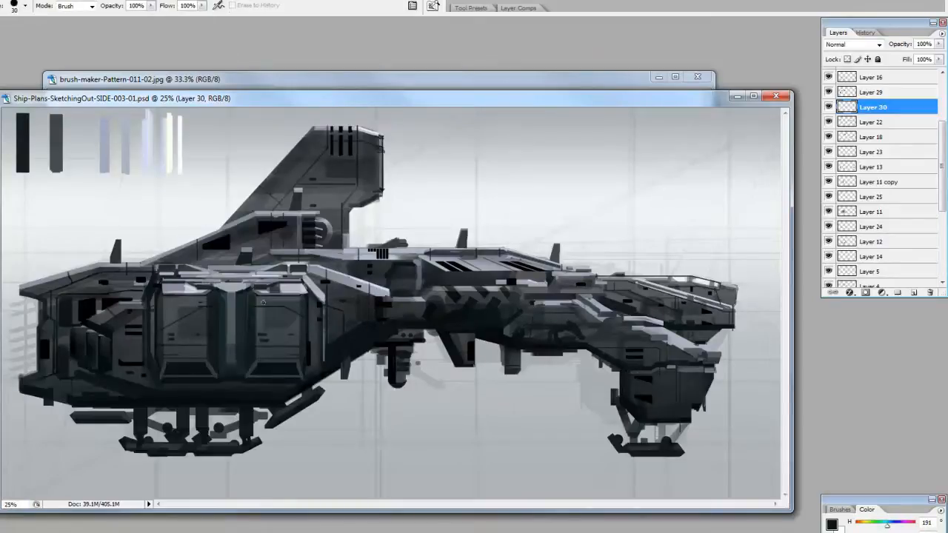
drag(207, 316, 190, 326)
key(b)
drag(668, 397, 698, 397)
key(e)
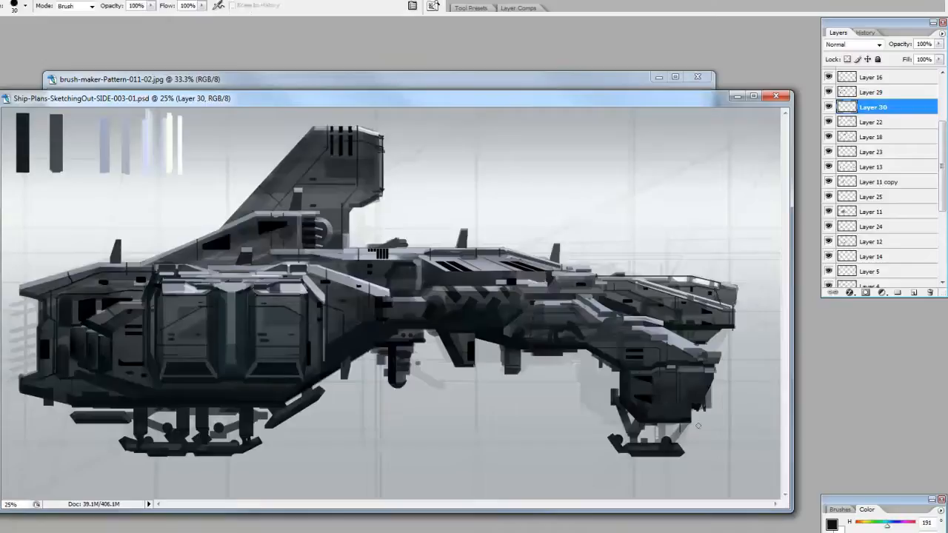
drag(699, 326, 655, 343)
key(b)
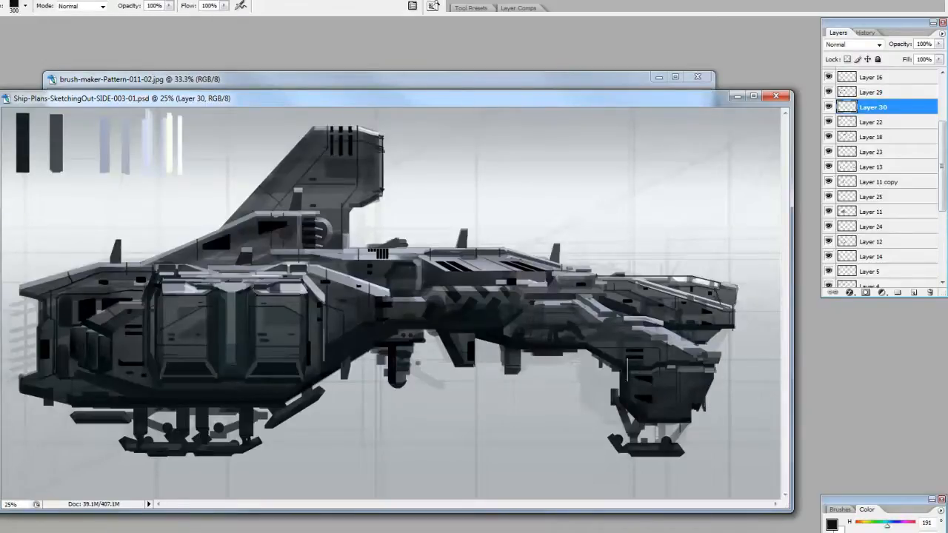
Transform the thin dark spike on Layer 31, turning it 180° and fitting it against the lower rear end of the hull
key(ctrl+t)
drag(563, 255, 554, 104)
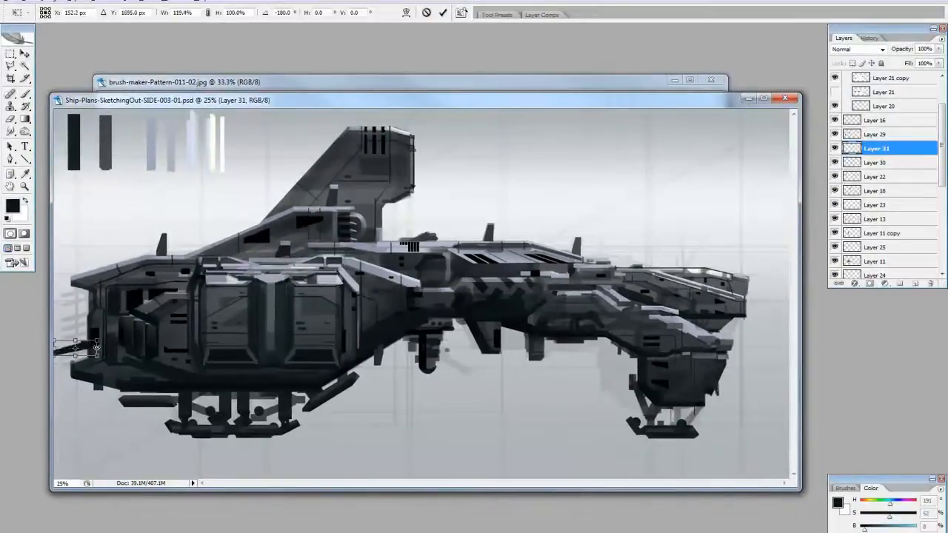
key(Return)
key(e)
key(ctrl+t)
key(Return)
key(ctrl+t)
key(Return)
key(ctrl+t)
drag(96, 344, 103, 348)
key(Return)
key(v)
key(b)
alt+click(316, 234)
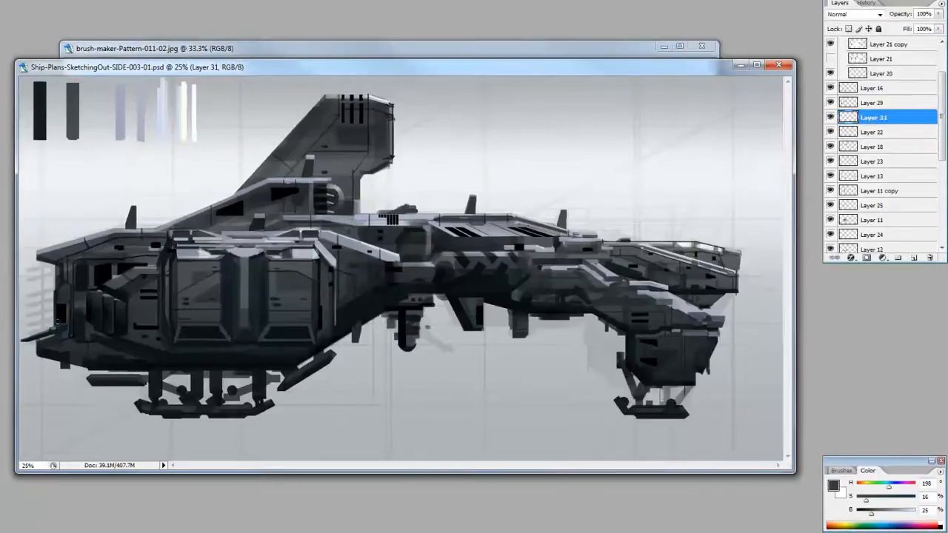
Duplicate the spike on Layer 31 repeatedly and stack the copies in a row up the rear end of the hull
drag(881, 117, 916, 258)
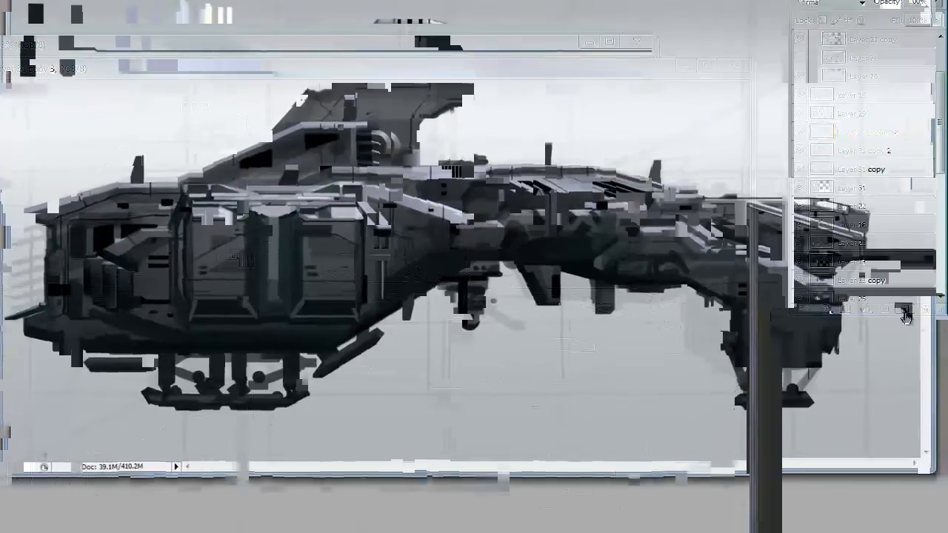
drag(877, 54, 905, 308)
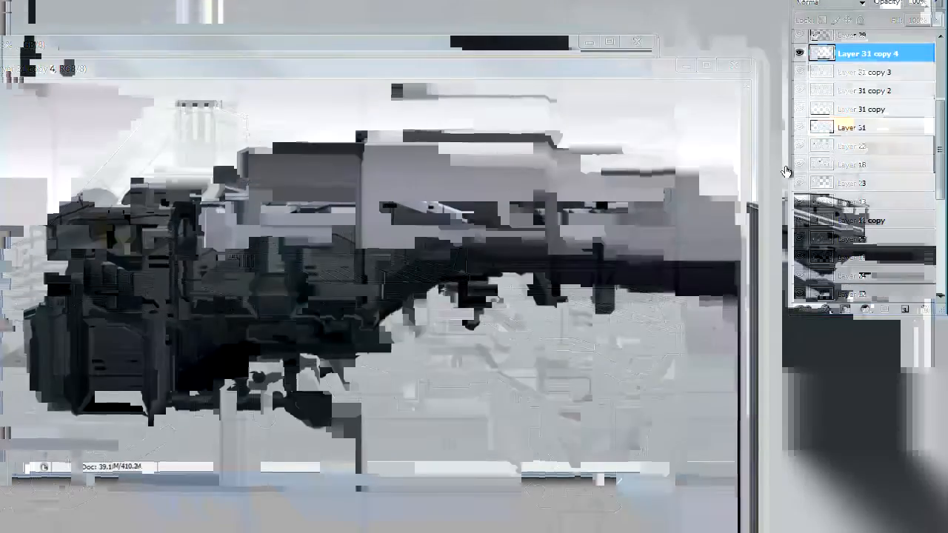
drag(878, 54, 905, 308)
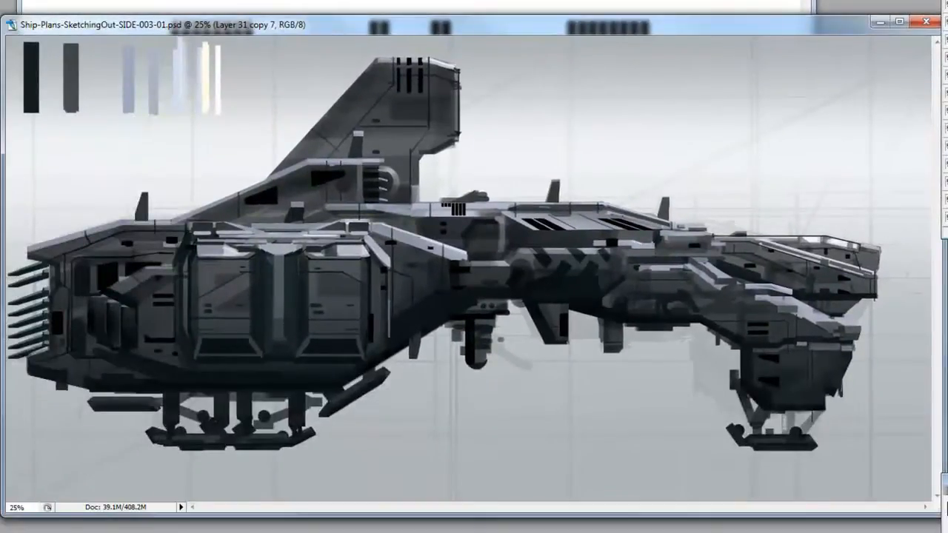
Try painting a cyan accent patch inside the upper edge of the nose on Layer 30, and undo it
click(874, 216)
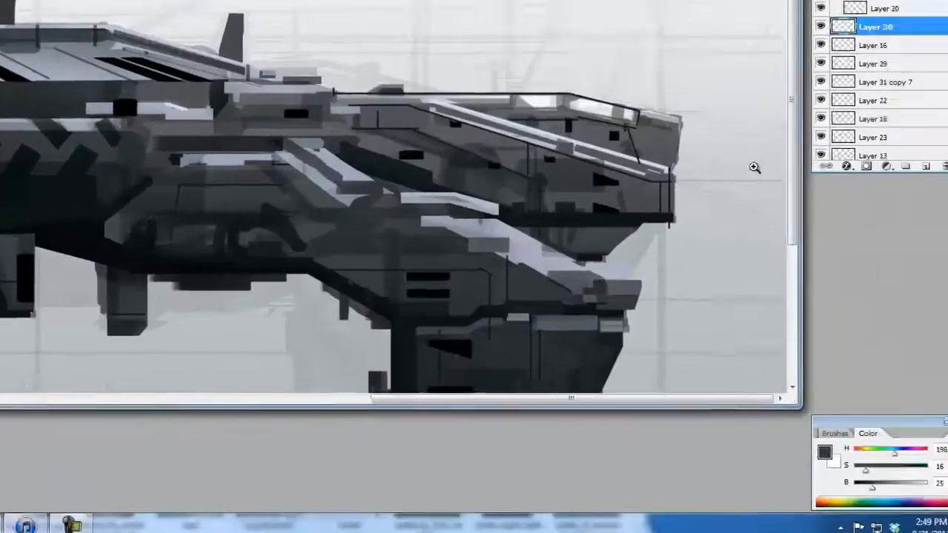
drag(856, 477, 899, 477)
drag(842, 461, 889, 462)
mouse_move(862, 446)
mouse_down()
mouse_move(846, 449)
mouse_move(867, 450)
mouse_up()
drag(556, 97, 587, 109)
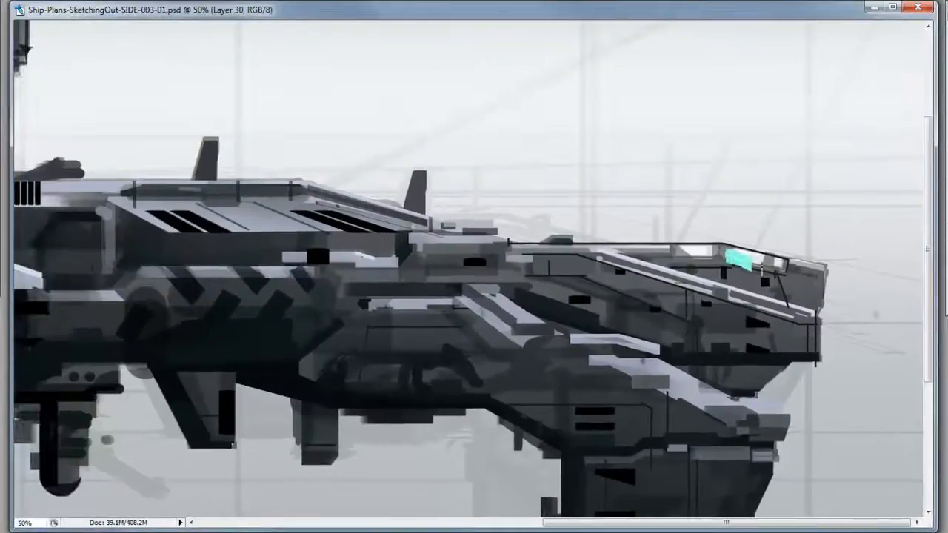
key(ctrl+z)
Change the brush colour to yellow and paint accent patches along the upper edge of the nose
drag(889, 462, 868, 462)
drag(900, 480, 891, 481)
drag(868, 448, 846, 448)
drag(722, 250, 771, 264)
drag(699, 296, 747, 345)
key(ctrl+z)
drag(778, 300, 828, 313)
drag(728, 300, 760, 300)
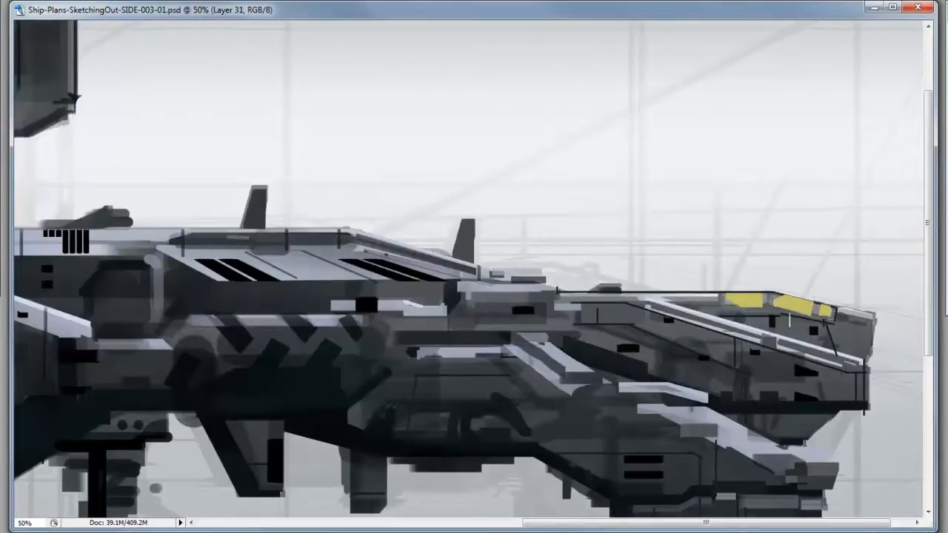
Paint dark diagonal stripes across the yellow nose patches, clip them to the patches and merge them
key(F5)
key(F5)
key(ctrl+alt+z)
key(ctrl+alt+z)
alt+click(794, 295)
drag(741, 286, 764, 306)
drag(817, 291, 780, 308)
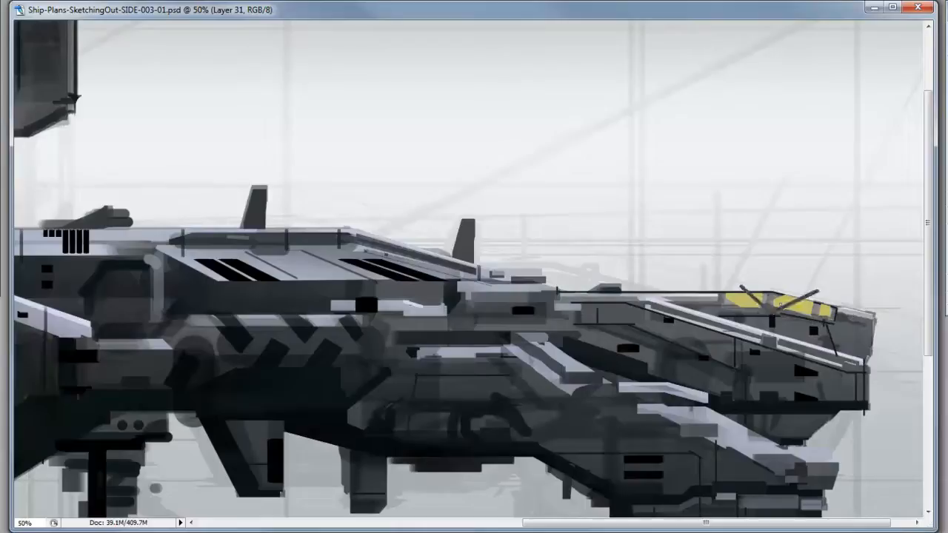
drag(699, 222, 711, 291)
drag(835, 306, 827, 208)
key(ctrl+alt+g)
key(ctrl+e)
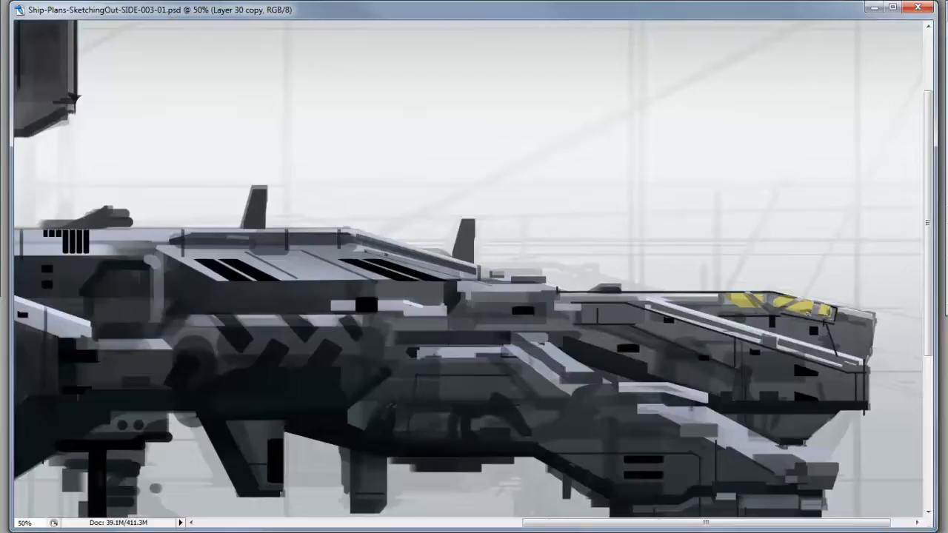
Switch to the yellow marking layer on the nose, work over the patches and duplicate the layer
click(1, 127)
click(18, 151)
key(alt+bracketleft)
mouse_move(741, 300)
mouse_down()
mouse_move(818, 307)
mouse_move(864, 273)
mouse_move(853, 304)
mouse_up()
key(ctrl+j)
key(bracketright)
key(bracketright)
key(bracketright)
key(bracketright)
key(bracketleft)
key(bracketleft)
key(bracketleft)
key(bracketleft)
key(bracketleft)
Try different blending modes on the copies of the yellow marking layer, setting Layer 30 copy to Hard Light
click(862, 92)
click(825, 271)
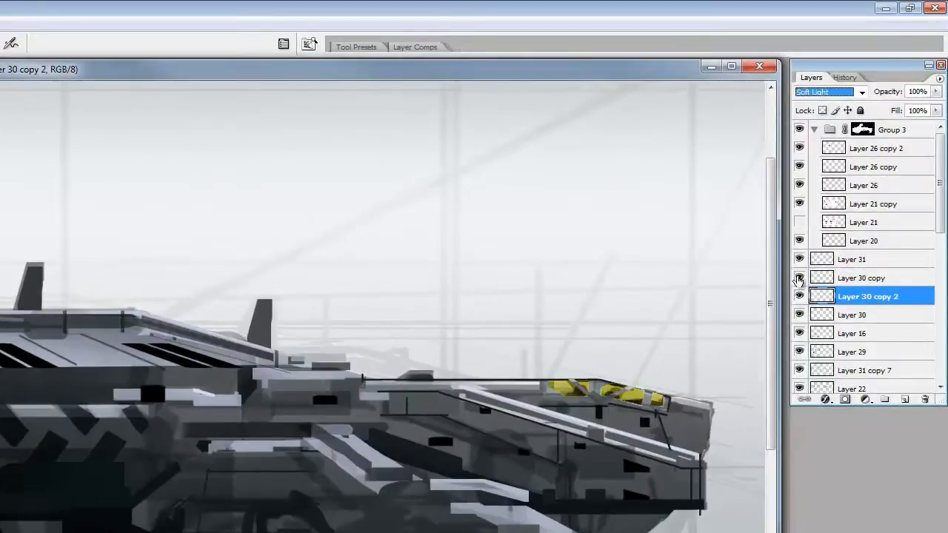
click(823, 279)
click(862, 92)
click(813, 283)
click(829, 296)
click(862, 92)
click(849, 177)
click(823, 278)
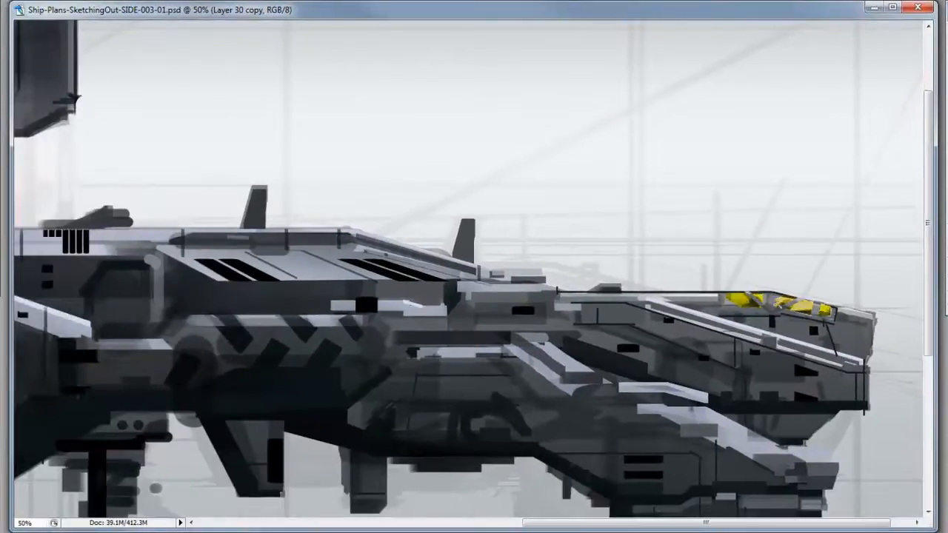
Pick new brush colours and touch up the striped yellow nose markings with green tones on Layer 32
drag(733, 295, 809, 309)
click(16, 53)
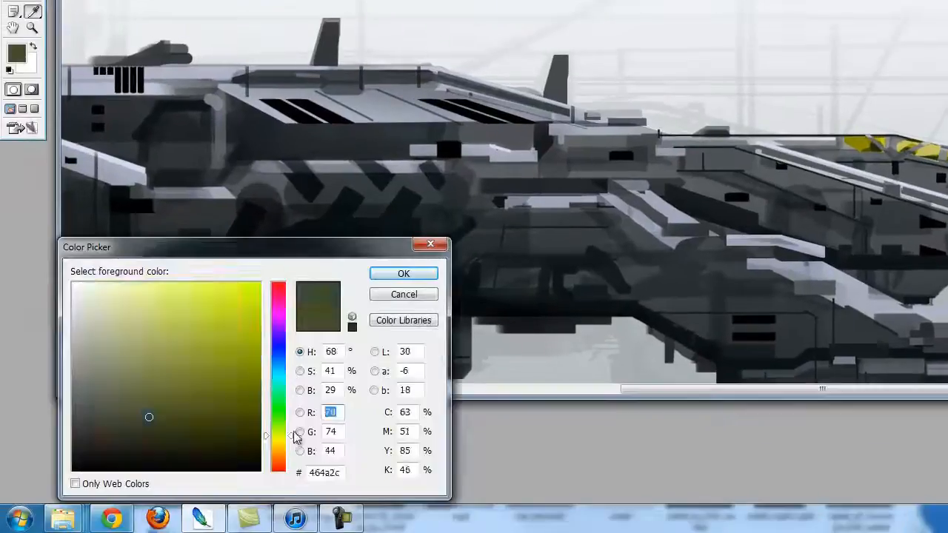
drag(294, 434, 293, 368)
click(200, 437)
click(404, 274)
click(16, 54)
click(243, 319)
click(404, 273)
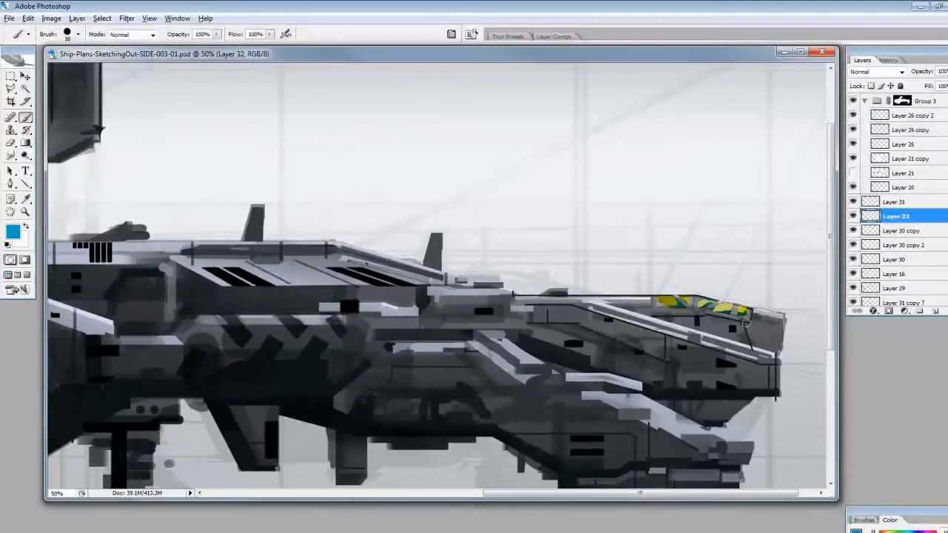
key(d)
Check the yellow markings against the whole ship and duplicate Layer 31
alt+click(666, 271)
key(z)
alt+click(665, 271)
alt+click(665, 271)
click(863, 247)
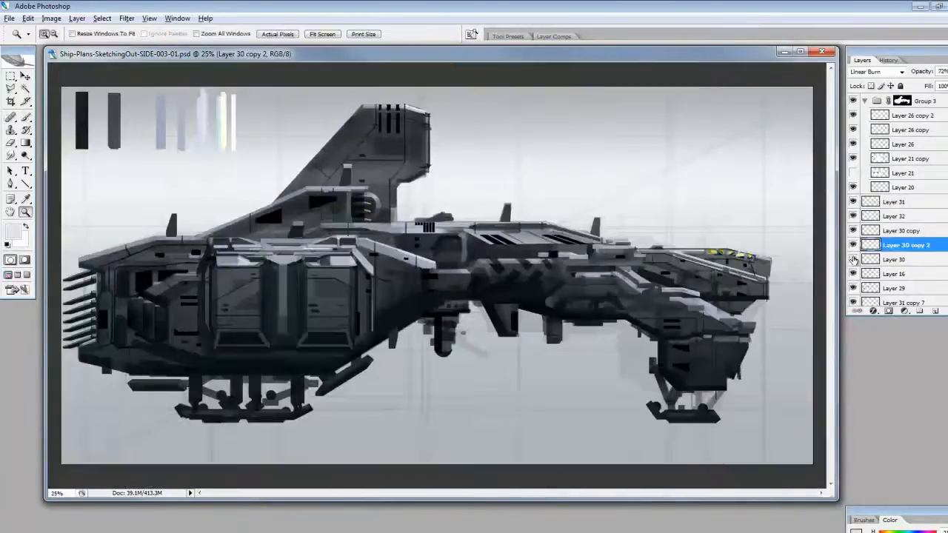
click(864, 204)
key(o)
key(e)
drag(911, 205, 936, 311)
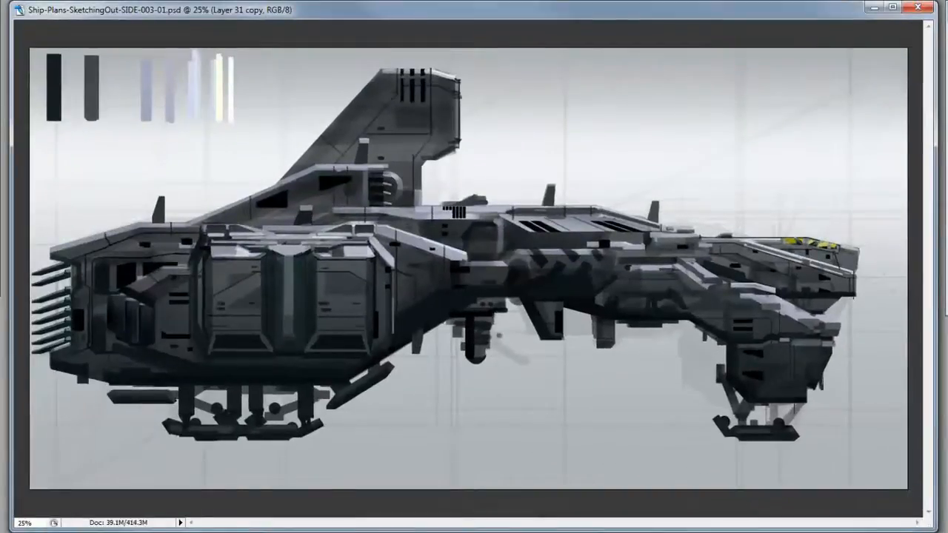
Create a new layer above Layer 30 and paint a yellow strip along the top edge of the nose tip
key(z)
click(861, 254)
click(861, 254)
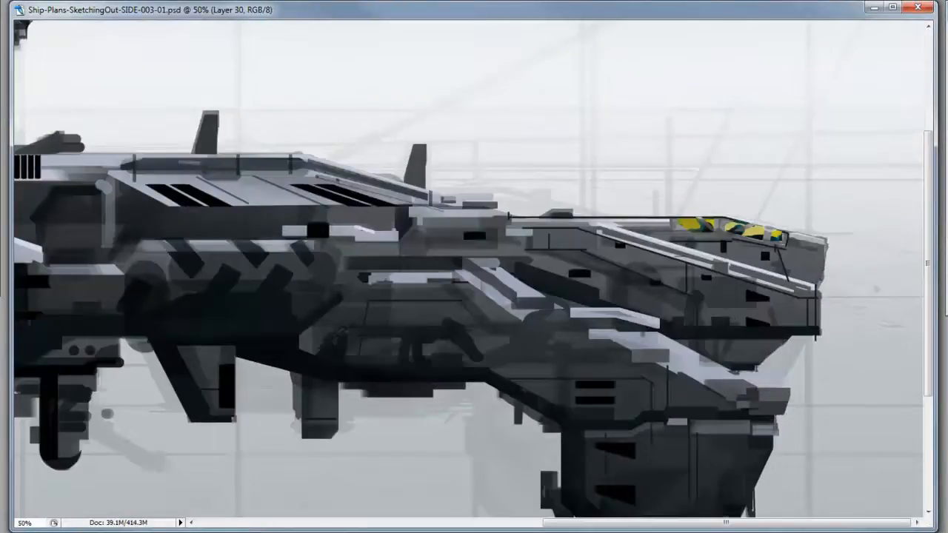
key(ctrl+shift+n)
key(b)
drag(791, 236, 815, 241)
key(ctrl+d)
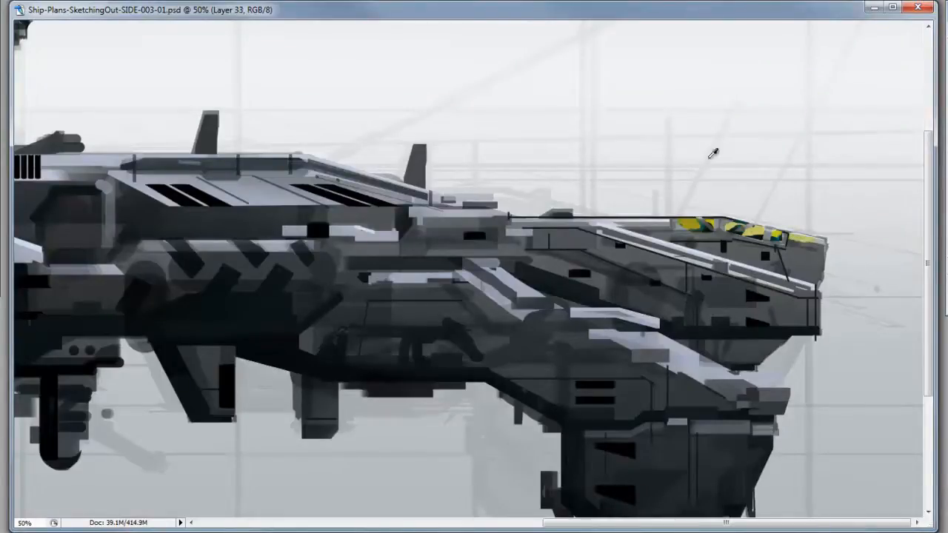
Reselect the marked area, paint over the yellow markings on new Layer 34, and add Layer 35 for small crossing struts
key(ctrl+shift+d)
key(ctrl+shift+n)
mouse_move(763, 231)
mouse_down()
mouse_move(721, 217)
mouse_move(696, 228)
mouse_up()
key(ctrl+d)
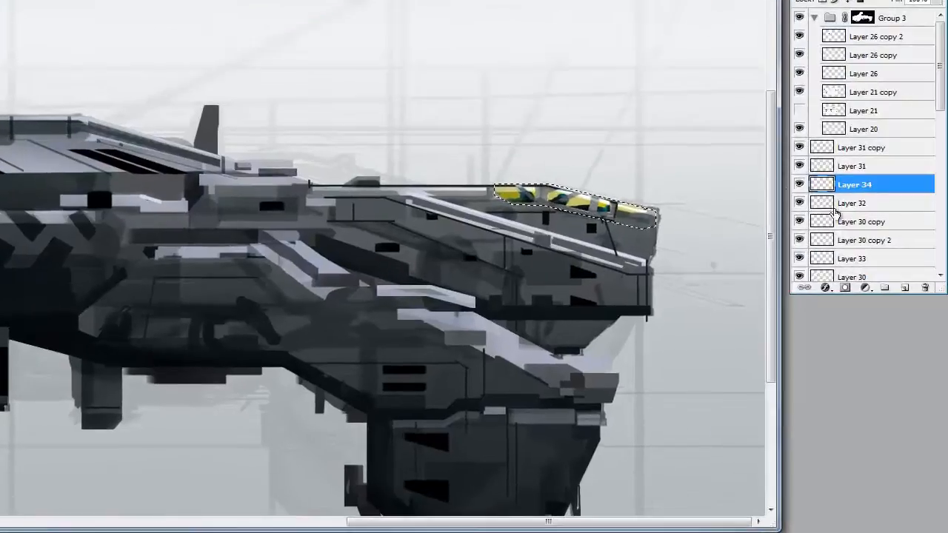
click(904, 288)
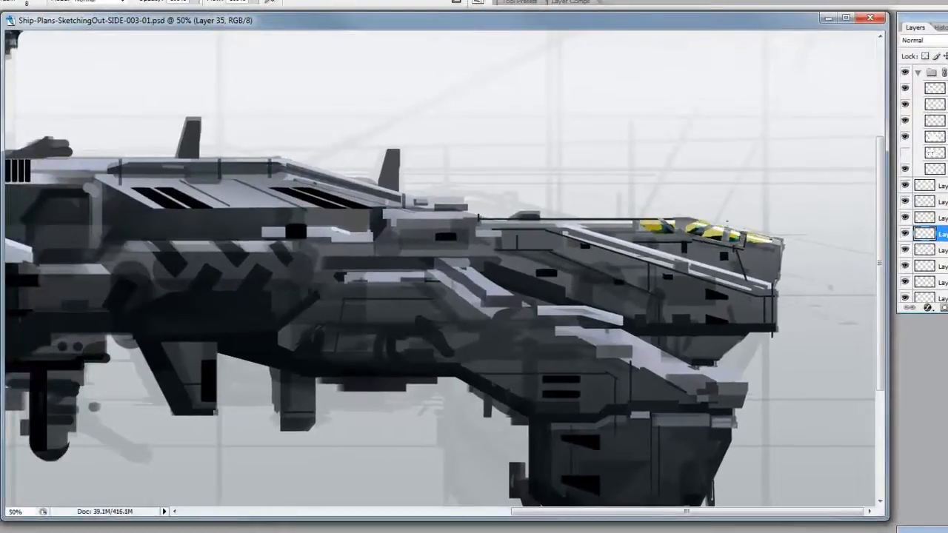
Clean up the small struts and paint around the yellow nose markings on Layers 34 and 35 with the Eraser
key(o)
click(127, 1)
click(106, 20)
click(941, 218)
key(e)
right_click(745, 240)
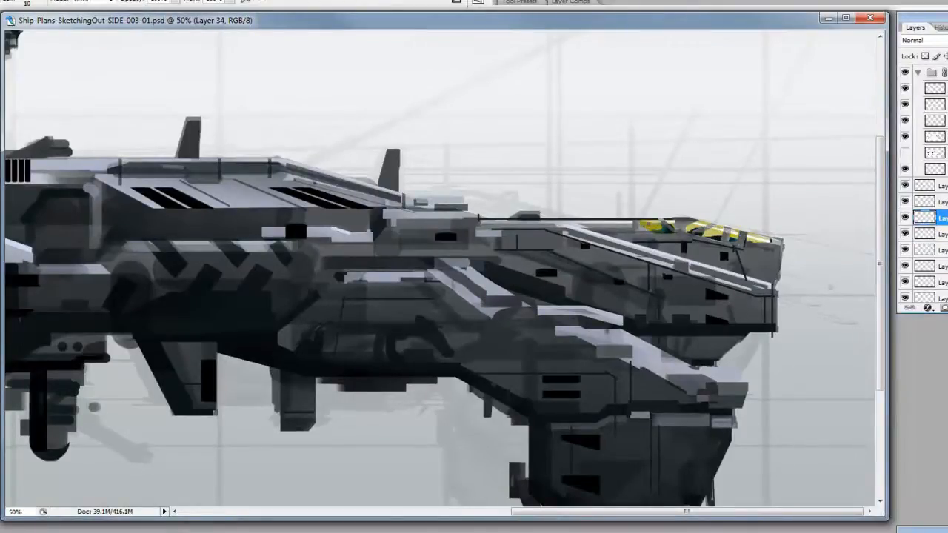
click(926, 233)
drag(744, 232, 739, 246)
Create Layer 36 above Layer 31 copy and refine the small details on the yellow nose markings
key(b)
click(939, 186)
key(ctrl+alt+shift+n)
key(e)
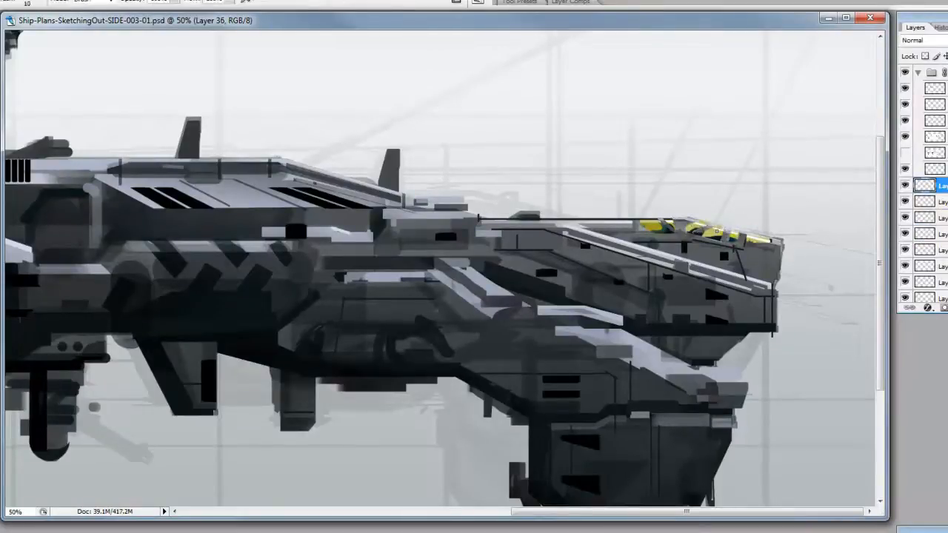
Select the Linear Burn layer Layer 30 copy 2 and dab paint on the upper nose edge by the yellow markings
key(z)
scroll(872, 189, down, 3)
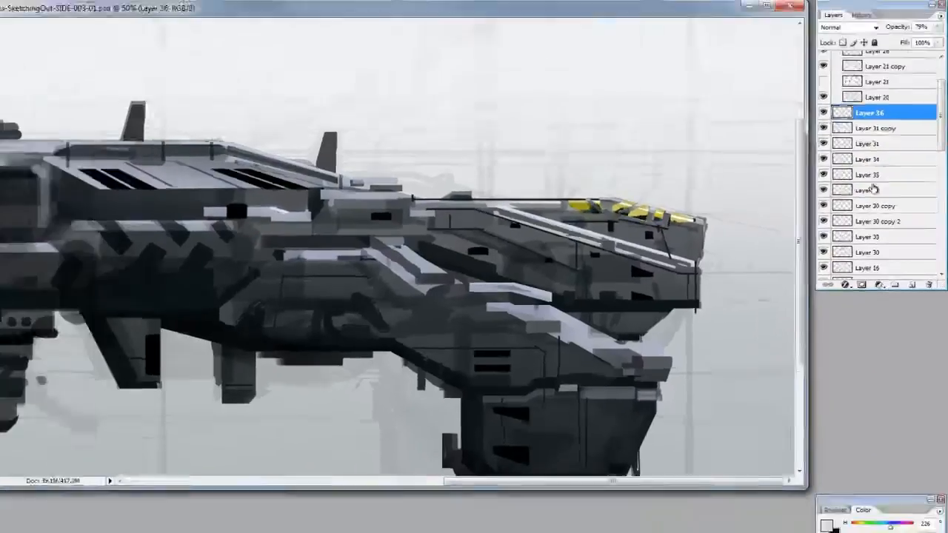
click(871, 188)
click(844, 226)
key(b)
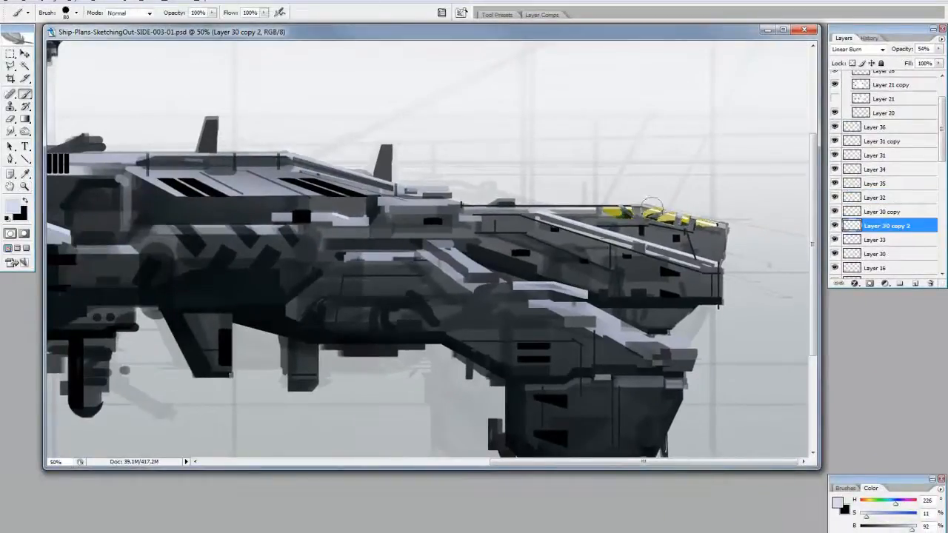
alt+click(650, 206)
Toggle the visibility of Layer 35 to examine what it contributes to the nose markings
click(875, 183)
key(e)
click(834, 183)
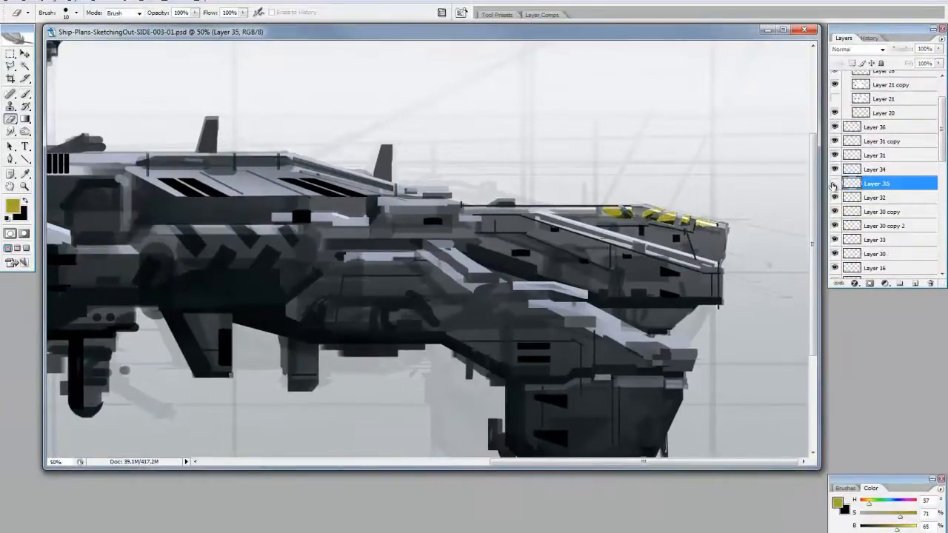
click(834, 184)
Try a gradient on Layer 34 over the yellow nose markings, undo it and add a layer mask to that layer
click(877, 170)
key(g)
drag(642, 205, 690, 205)
key(ctrl+z)
click(870, 283)
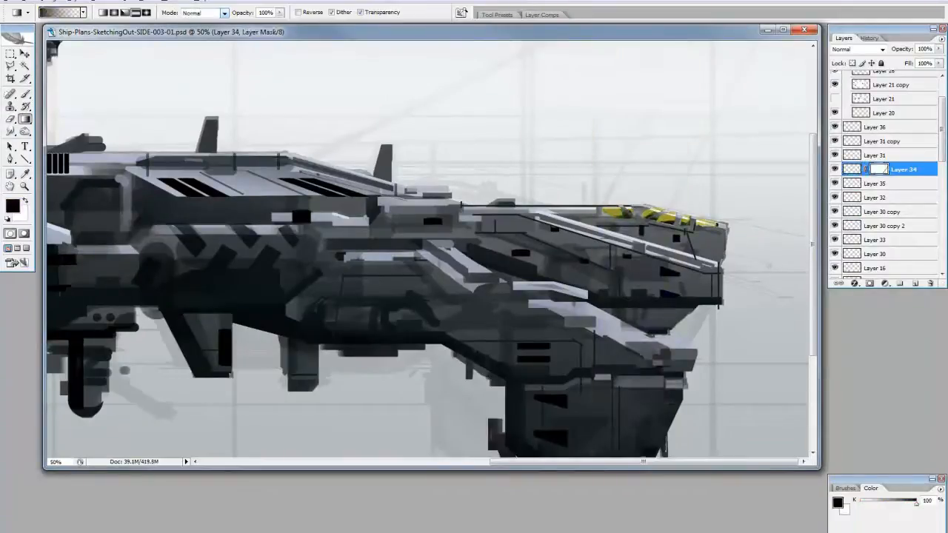
key(b)
Lighten the highlights at the tip of the nose with the Dodge tool at 30% exposure
key(z)
alt+click(731, 180)
key(v)
ctrl+click(703, 248)
click(835, 272)
click(834, 271)
key(o)
key(bracketright)
key(bracketright)
key(bracketright)
key(bracketright)
drag(700, 242, 744, 252)
Merge the layers from Layer 30 up to Layer 32 into one layer
click(875, 173)
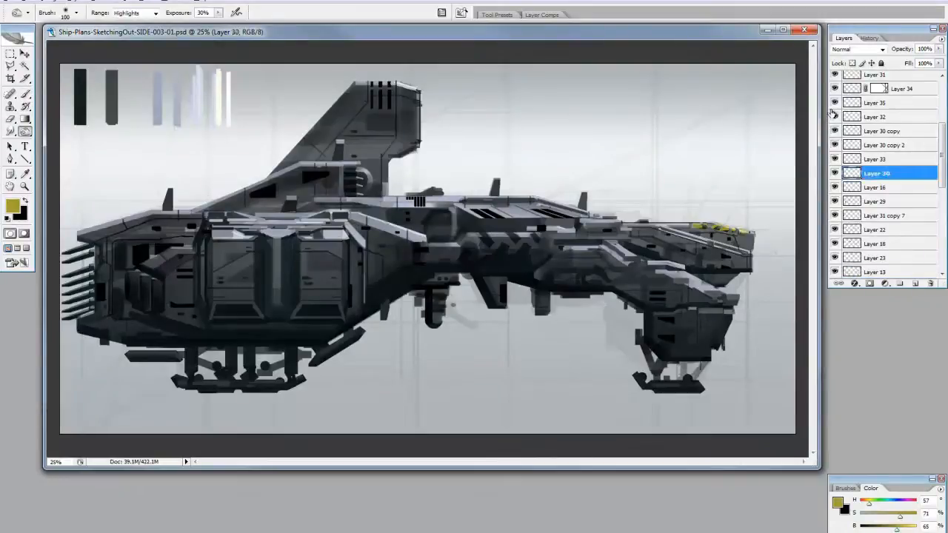
shift+click(874, 119)
key(ctrl+e)
On Layer 35, sample a grey from the nose and touch up the small area beside the rear yellow stripe
key(z)
click(718, 228)
click(715, 239)
click(865, 103)
key(i)
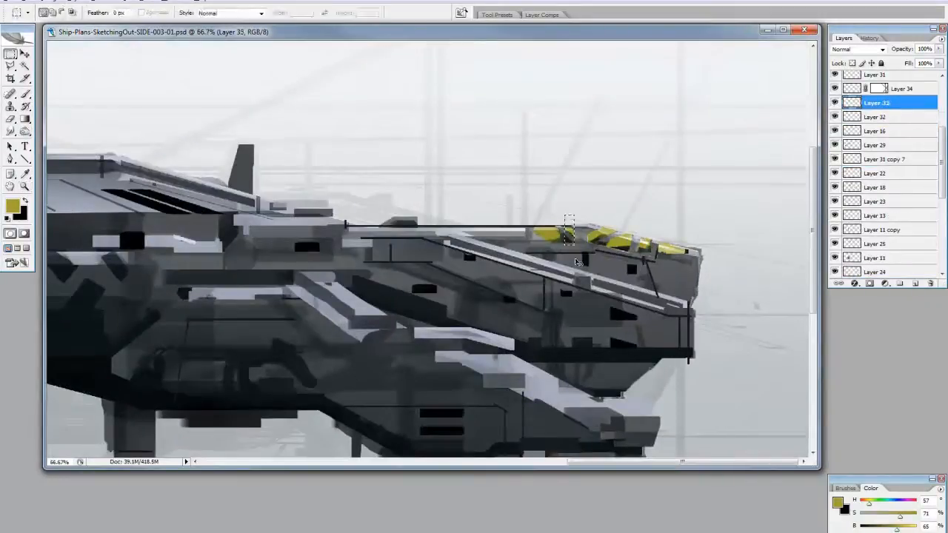
click(570, 241)
key(b)
key(m)
scroll(897, 116, up, 2)
Check Layer 31 copy, and erase small details around the yellow stripes on Layer 31 copy and Layer 31
click(835, 117)
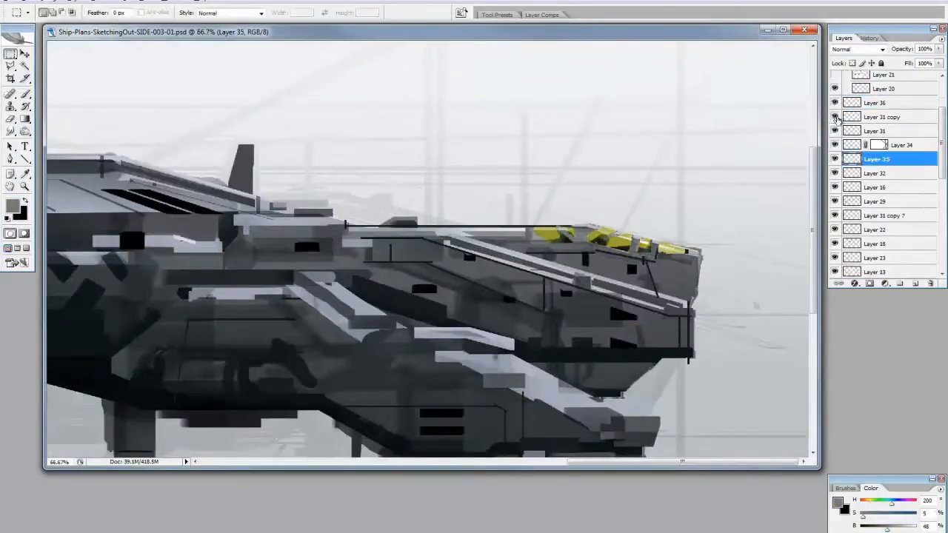
click(836, 117)
click(848, 119)
key(e)
click(688, 251)
click(875, 131)
click(636, 241)
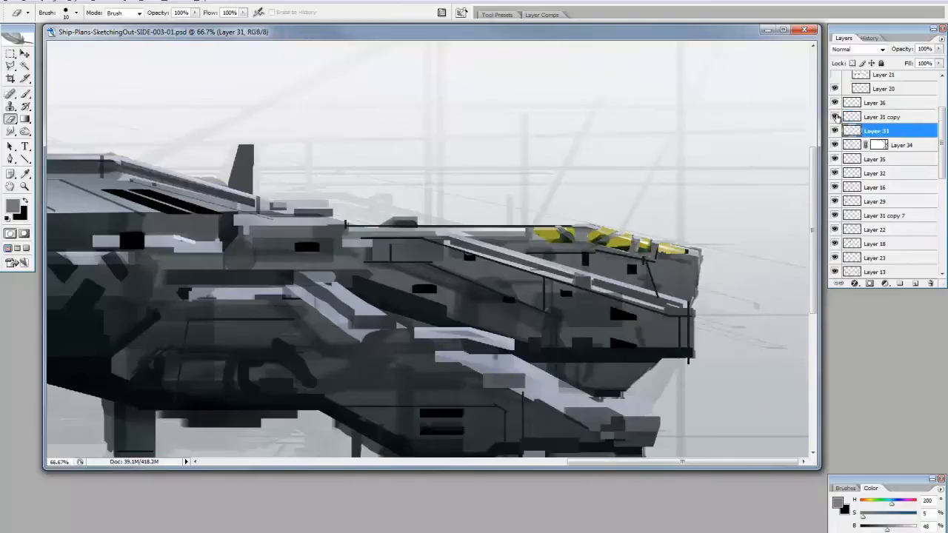
Paint white highlights over the front yellow stripes of the nose on Layer 34
click(874, 118)
click(898, 145)
key(b)
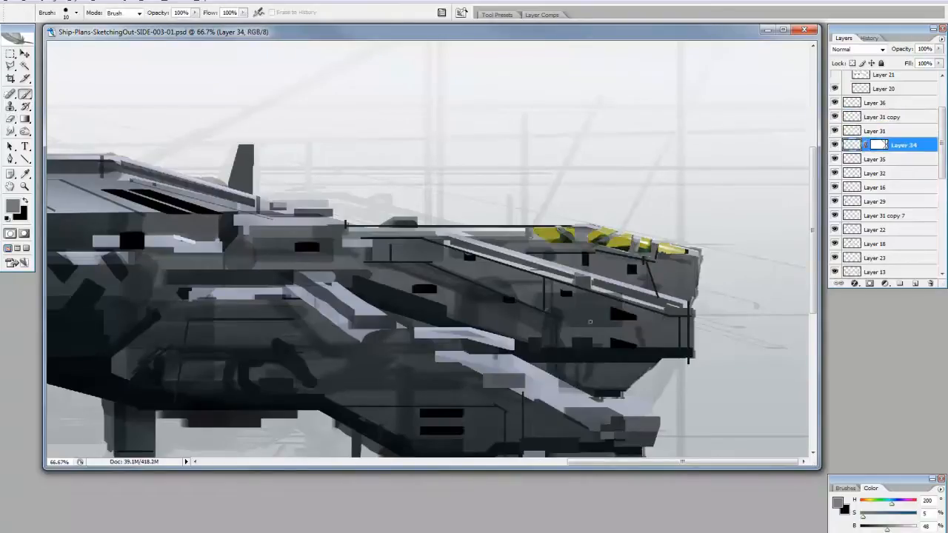
key(d)
key(x)
drag(682, 250, 646, 242)
key(e)
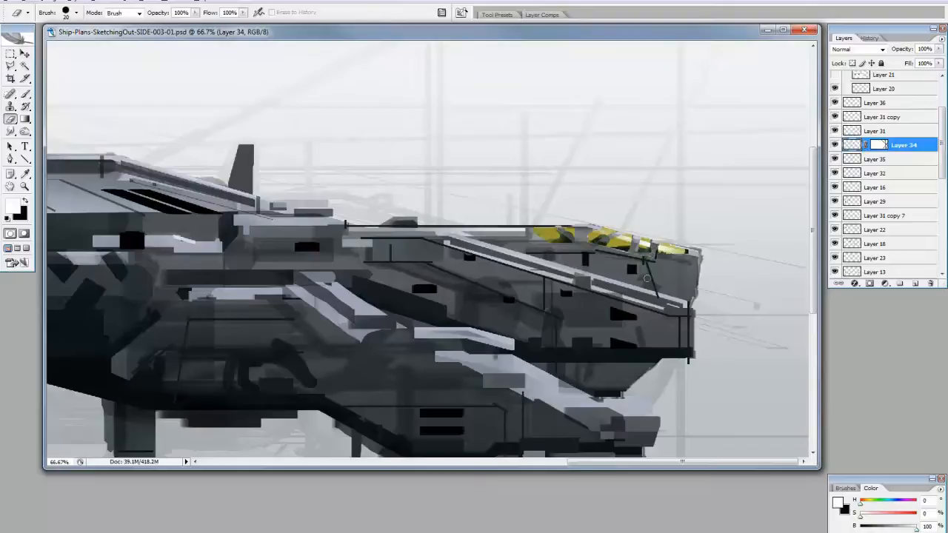
Duplicate the background gradient layer near the bottom of the stack and set the copy's blending mode to Overlay
key(z)
alt+click(610, 251)
alt+click(610, 252)
alt+click(610, 251)
key(v)
click(905, 246)
drag(942, 155, 915, 284)
drag(905, 245, 916, 284)
click(859, 49)
click(857, 181)
Increase the contrast of Layer 19 copy 2 using Levels with input values 152, 0.35 and 228
key(ctrl+l)
drag(701, 219, 760, 218)
drag(631, 218, 716, 218)
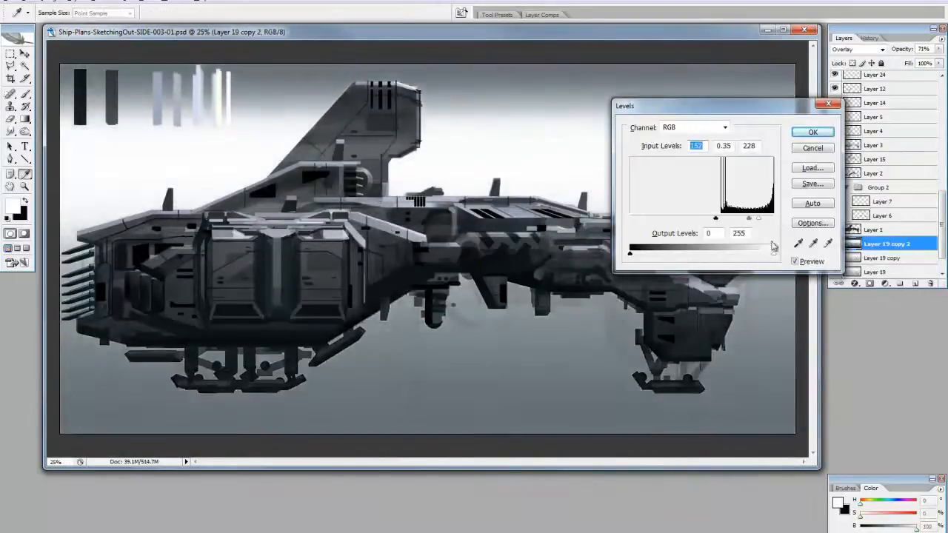
click(812, 131)
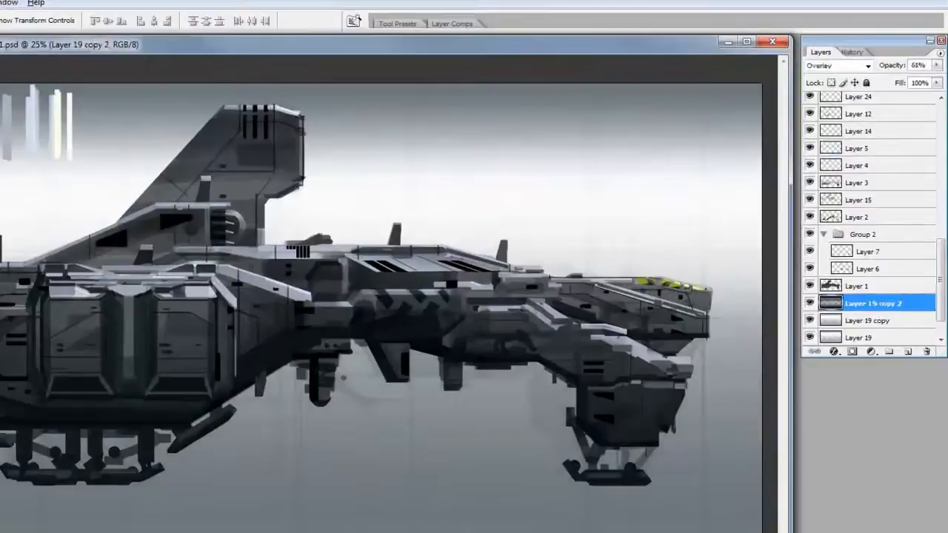
Paint black on Group 4's layer mask to hide most of the tone swatch strips above the ship
click(859, 148)
scroll(863, 190, up, 5)
scroll(863, 191, down, 3)
click(865, 166)
shift+click(859, 302)
drag(859, 302, 889, 352)
click(860, 165)
click(853, 351)
key(b)
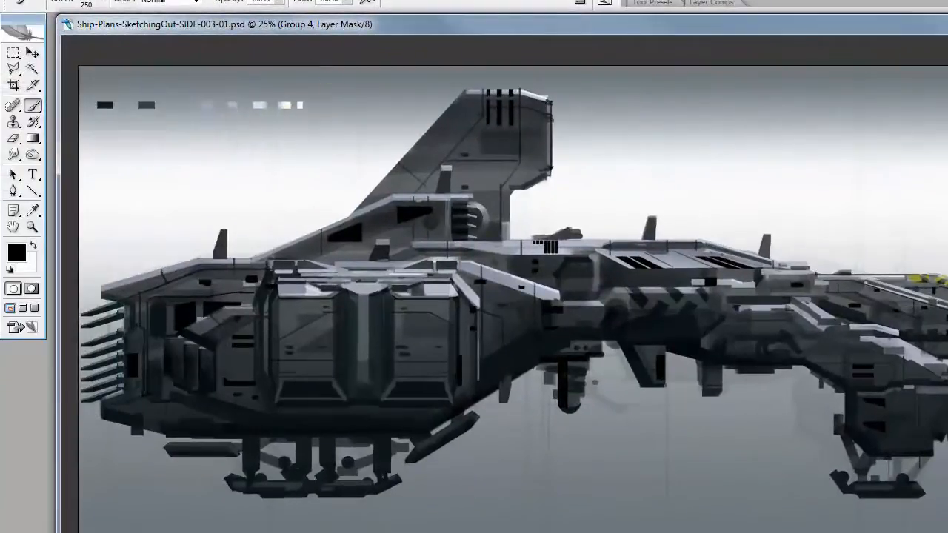
Copy a lassoed part of the side view onto its own layer and raise it in the layer stack
click(880, 293)
key(l)
click(459, 347)
key(ctrl+j)
key(v)
drag(910, 291, 910, 217)
click(881, 55)
click(858, 109)
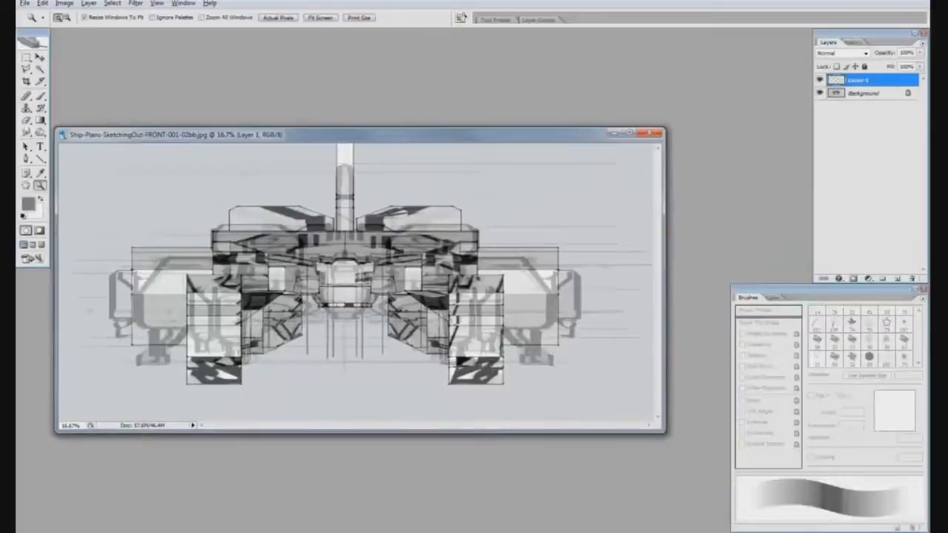
Block in the central hull and the section beneath it in dark grey on new layers of the front-view drawing
key(b)
alt+click(454, 326)
mouse_move(315, 259)
mouse_down()
mouse_move(425, 251)
mouse_move(229, 245)
mouse_move(403, 244)
mouse_up()
click(897, 279)
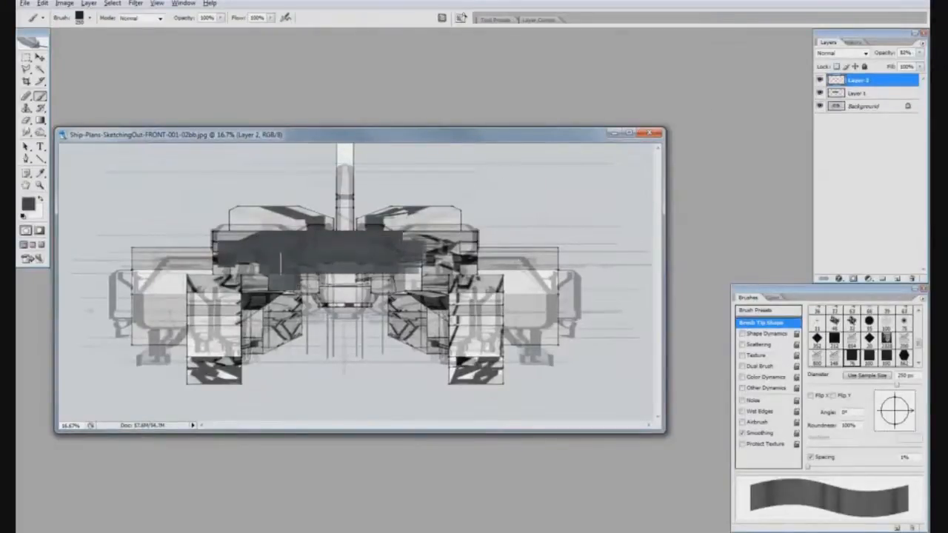
mouse_move(311, 281)
mouse_down()
mouse_move(334, 260)
mouse_move(352, 263)
mouse_move(338, 260)
mouse_move(318, 282)
mouse_move(322, 293)
mouse_move(354, 280)
mouse_up()
Block in the raised upper-left hull shape on a new layer above Background and extend the central hull on Layer 1
click(863, 106)
click(896, 278)
mouse_move(314, 231)
mouse_down()
mouse_move(244, 231)
mouse_move(281, 221)
mouse_move(318, 234)
mouse_up()
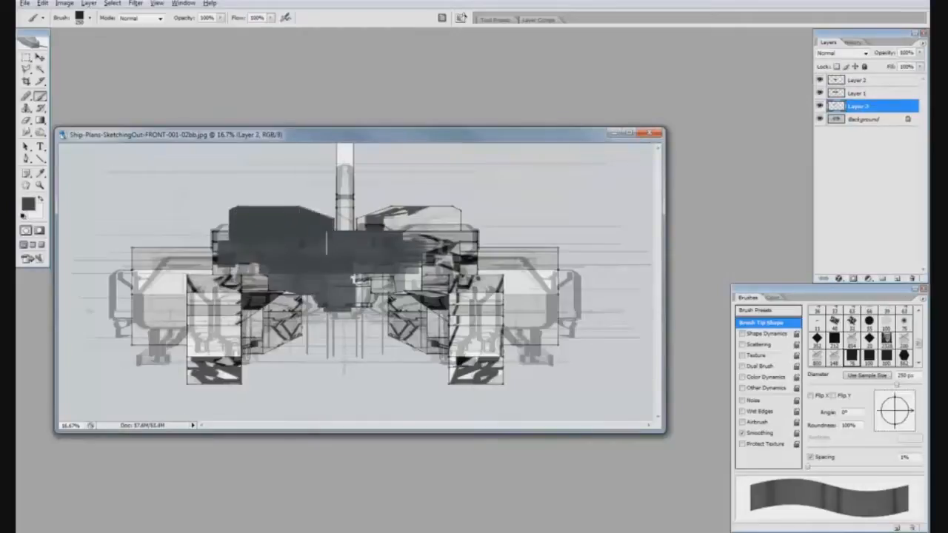
click(863, 94)
mouse_move(224, 244)
mouse_down()
mouse_move(232, 260)
mouse_move(284, 275)
mouse_up()
Block in the left engine pod and its narrow outer pod in dark grey on a new layer above Layer 1
click(897, 278)
mouse_move(214, 255)
mouse_down()
mouse_move(174, 259)
mouse_move(148, 304)
mouse_move(170, 326)
mouse_up()
drag(201, 281, 185, 327)
mouse_move(208, 251)
mouse_down()
mouse_move(185, 285)
mouse_move(148, 304)
mouse_move(152, 320)
mouse_up()
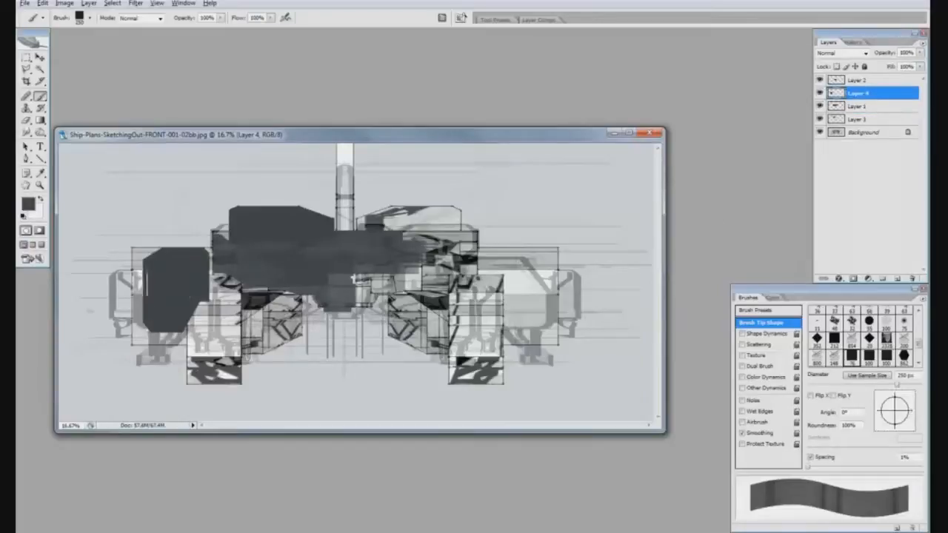
drag(134, 258, 117, 272)
mouse_move(128, 315)
mouse_down()
mouse_move(123, 329)
mouse_move(129, 304)
mouse_up()
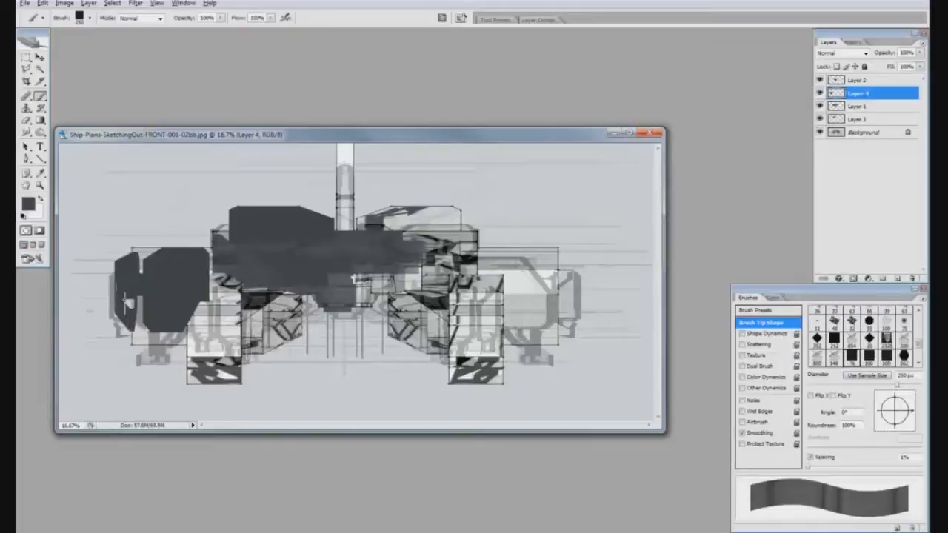
Extend the lower-left hull on Layer 1 with dark grey and check it against the pods on Layer 4
click(879, 107)
drag(246, 304, 332, 248)
click(819, 94)
click(819, 93)
Scale up the engine pod shapes on Layer 4 with Free Transform to match the sketch
click(859, 93)
key(ctrl+t)
drag(115, 332, 85, 234)
key(Return)
key(m)
key(Return)
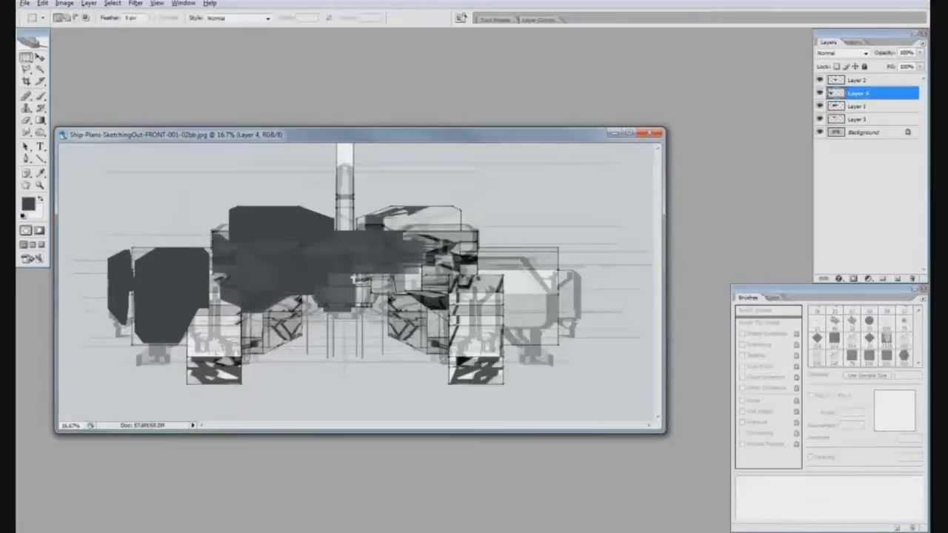
Paint a dark landing gear strut beneath the left engine pod on a new top layer
key(b)
key(ctrl+shift+alt+n)
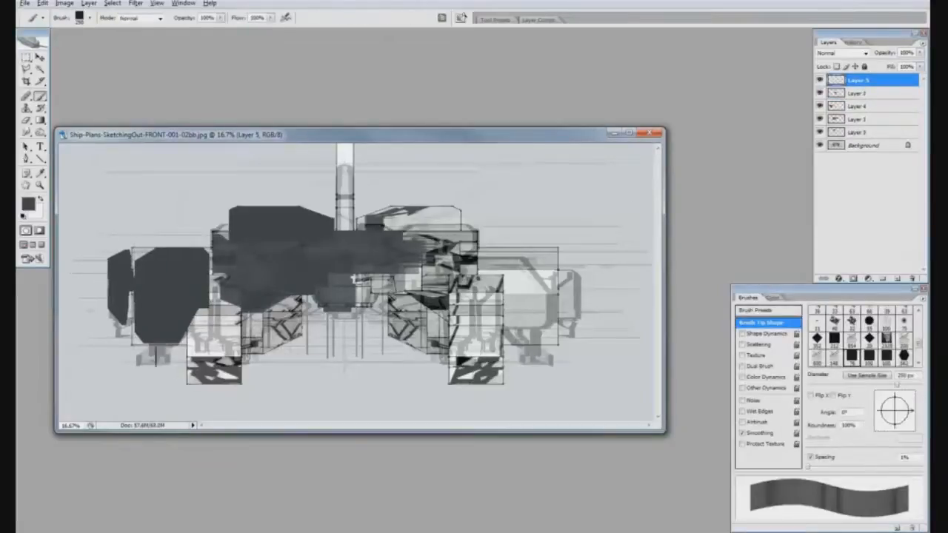
drag(154, 345, 161, 384)
Duplicate the landing gear strut layer and position the copies beside the original under the left pod
drag(870, 80, 898, 279)
key(v)
key(shift+Right)
key(shift+Right)
key(shift+Right)
key(shift+Right)
key(shift+Right)
key(shift+Right)
key(shift+Right)
key(shift+Right)
drag(236, 300, 246, 298)
key(ctrl+t)
key(Return)
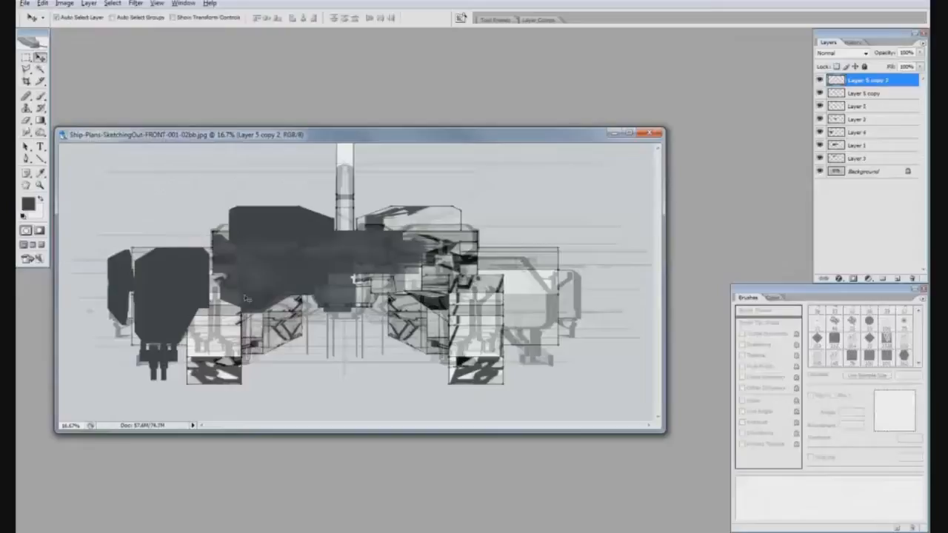
Trim the strut shapes on Layer 5 copy and Layer 5 copy 2 with the Eraser
key(r)
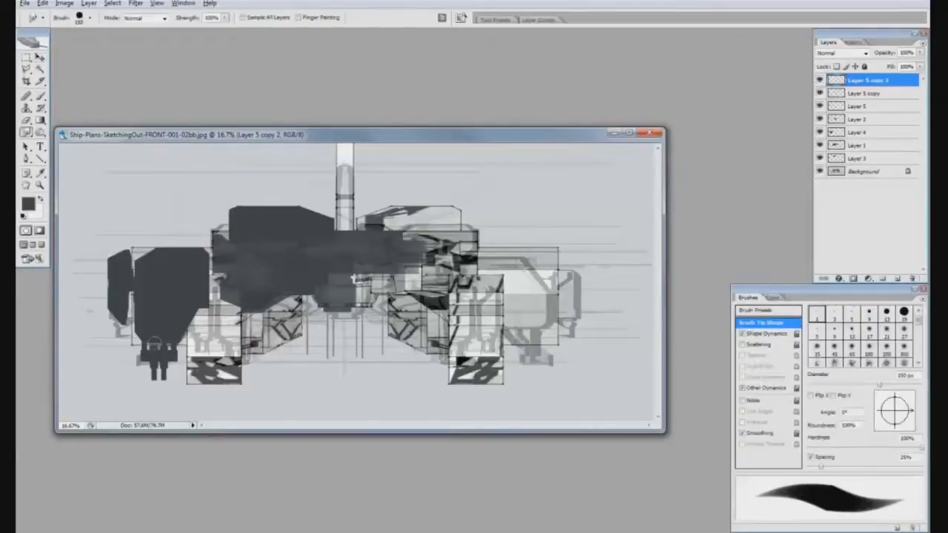
click(865, 93)
click(819, 94)
click(819, 94)
key(e)
key(bracketright)
key(bracketright)
key(bracketright)
key(bracketright)
key(bracketright)
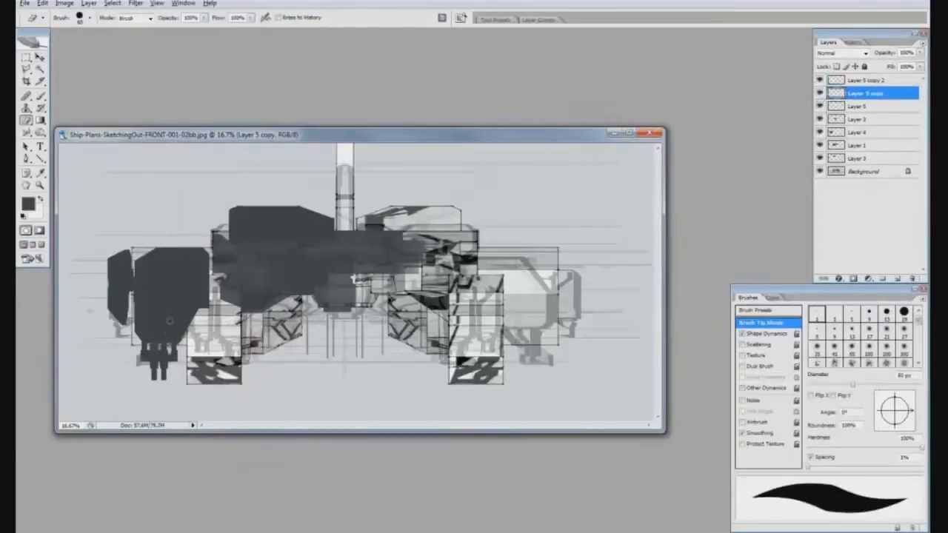
click(858, 81)
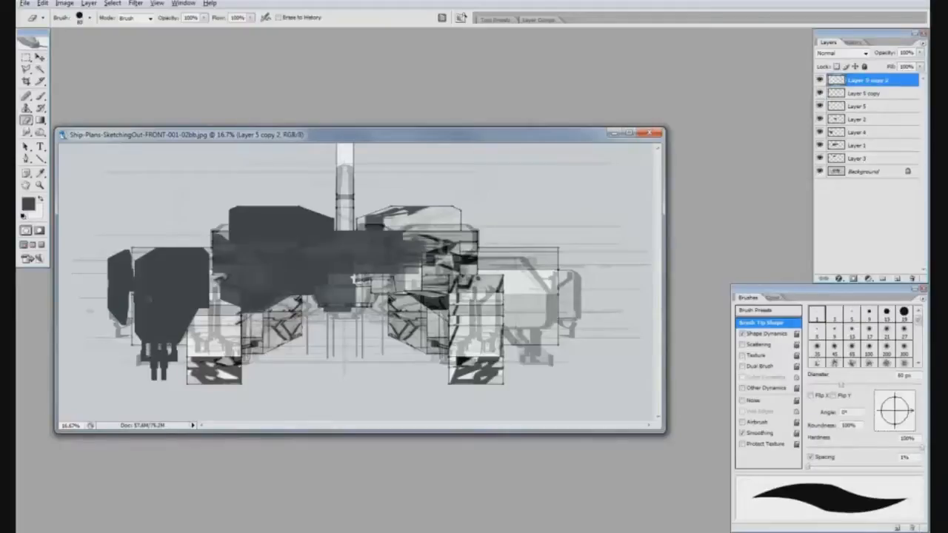
Set the brush tip angle to -90° and paint the lower joint of the landing gear on a new layer
key(ctrl+shift+alt+n)
key(b)
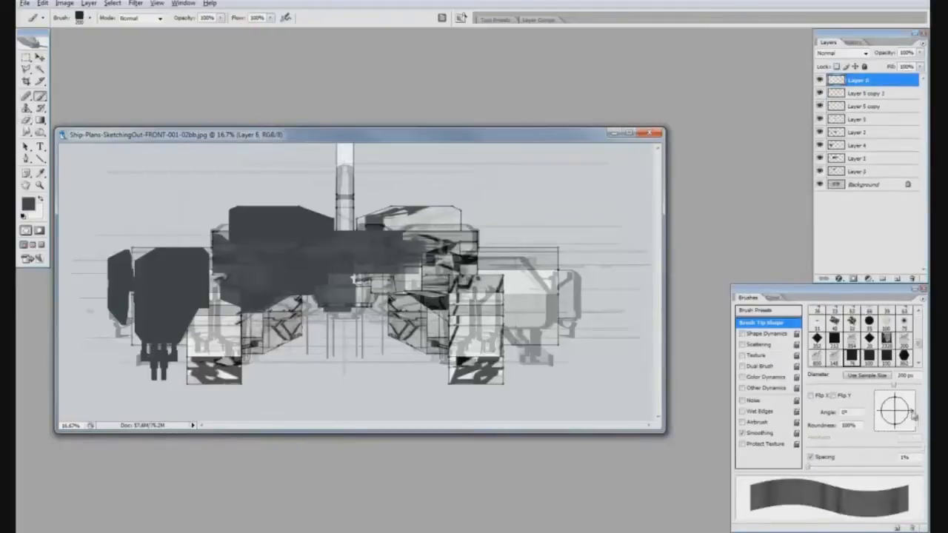
drag(913, 416, 894, 428)
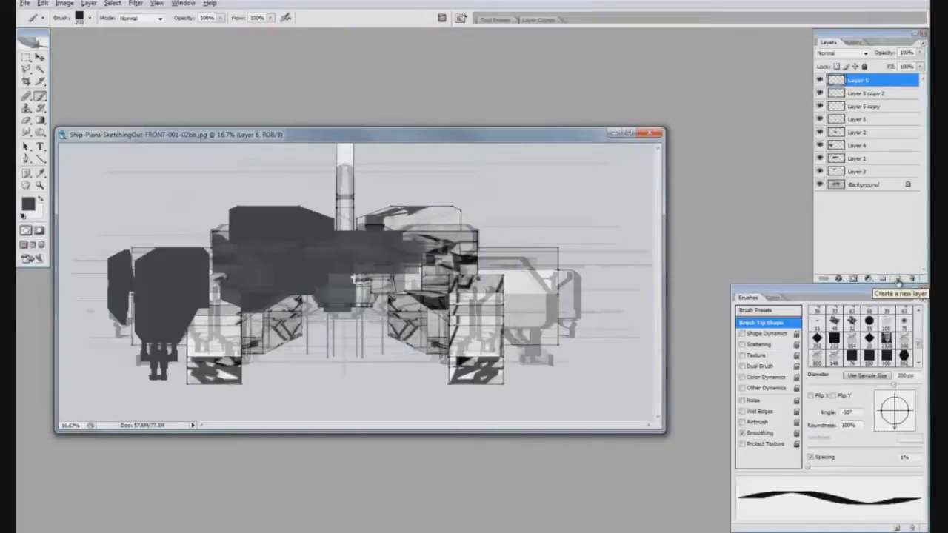
Paint the flat landing foot on a new layer and position it beneath the left strut
click(898, 282)
key(bracketright)
key(bracketright)
key(bracketright)
key(bracketleft)
key(bracketleft)
key(bracketleft)
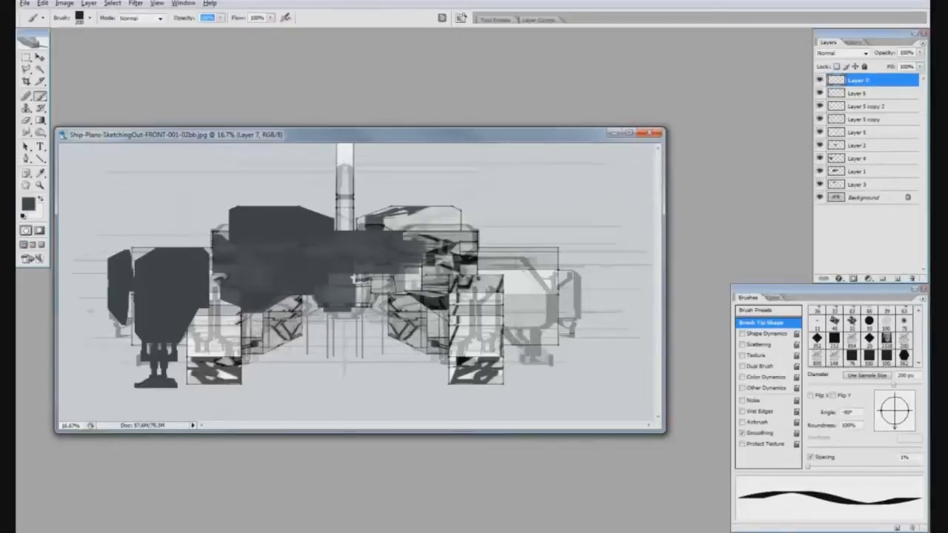
shift+click(863, 131)
key(v)
click(886, 83)
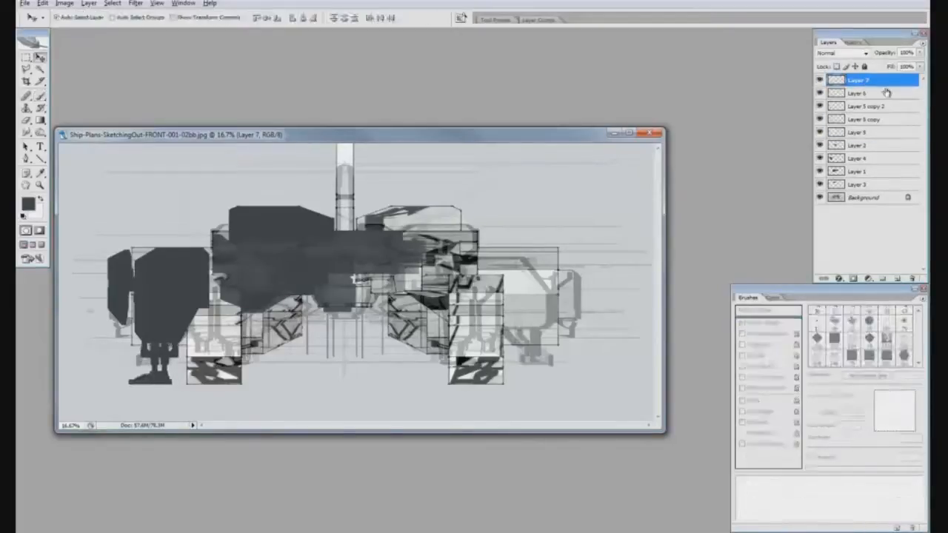
Save the front view as a new version named Ship-Plans-SketchingOut-FRONT-001-03.psd
key(ctrl+shift+s)
drag(316, 313, 381, 313)
text(3)
key(Return)
click(588, 168)
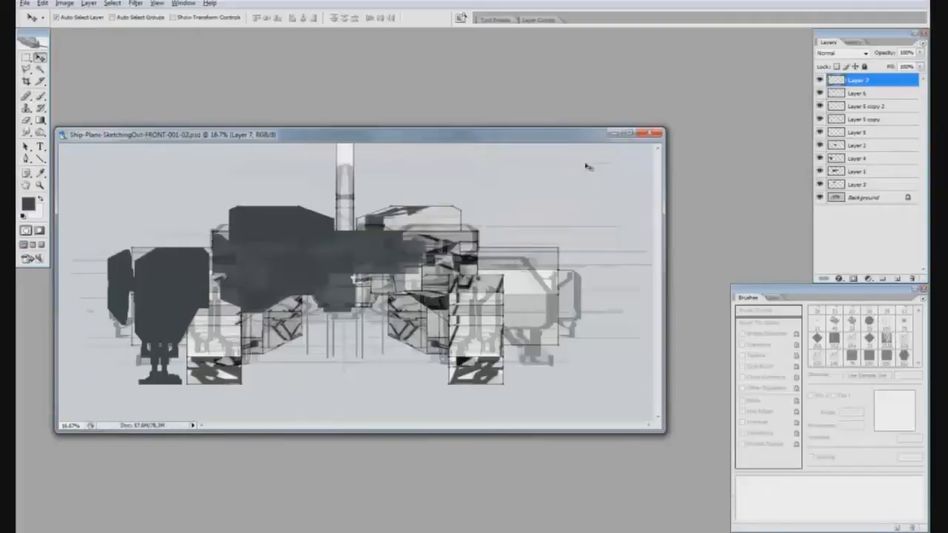
Merge Layer 7 into Layer 6, merge the three Layer 5 strut layers, and place Layer 2 on top of the stack
key(ctrl+e)
click(868, 93)
shift+click(865, 106)
shift+click(863, 120)
key(ctrl+e)
drag(857, 108, 868, 77)
click(871, 95)
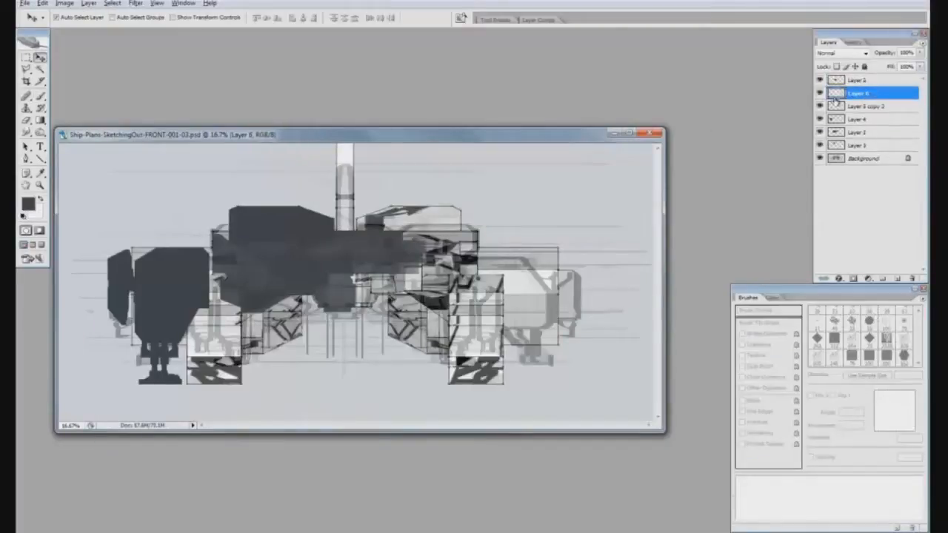
Add two new layers above Layer 2 and fill the lower one with semi-transparent light grey to fade the drawing
click(895, 80)
click(897, 278)
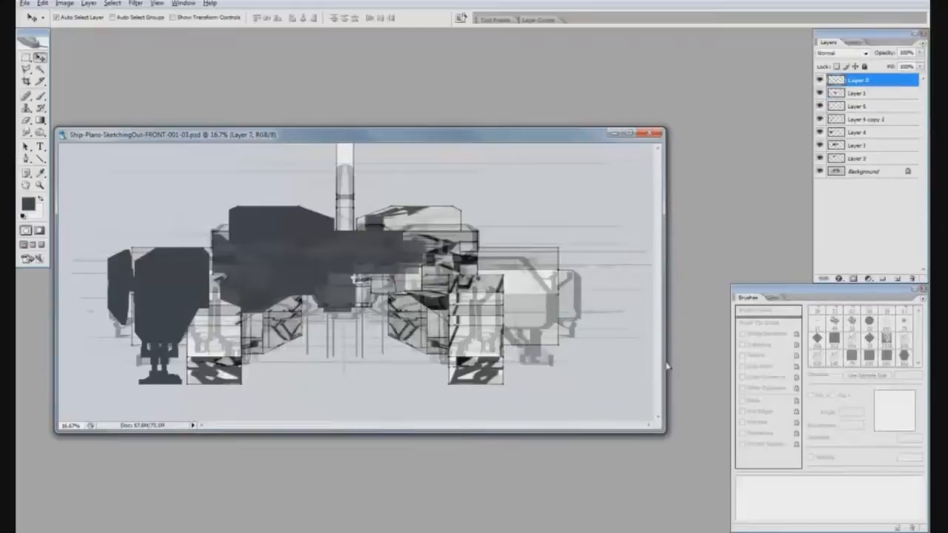
key(b)
click(882, 94)
click(897, 278)
key(g)
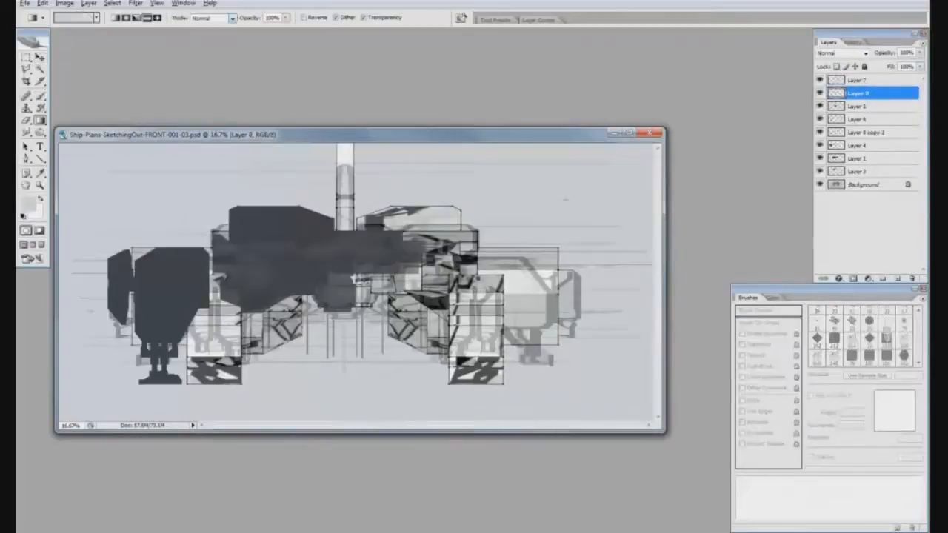
key(shift+g)
click(607, 200)
drag(884, 53, 871, 55)
Paint a dark horizontal arm and the bar beneath it on Layer 7 for the inner left landing leg
click(874, 80)
key(b)
key(d)
mouse_move(260, 270)
mouse_down()
mouse_move(221, 282)
mouse_move(272, 282)
mouse_move(167, 279)
mouse_move(202, 284)
mouse_up()
key(bracketright)
key(bracketright)
key(bracketright)
key(bracketright)
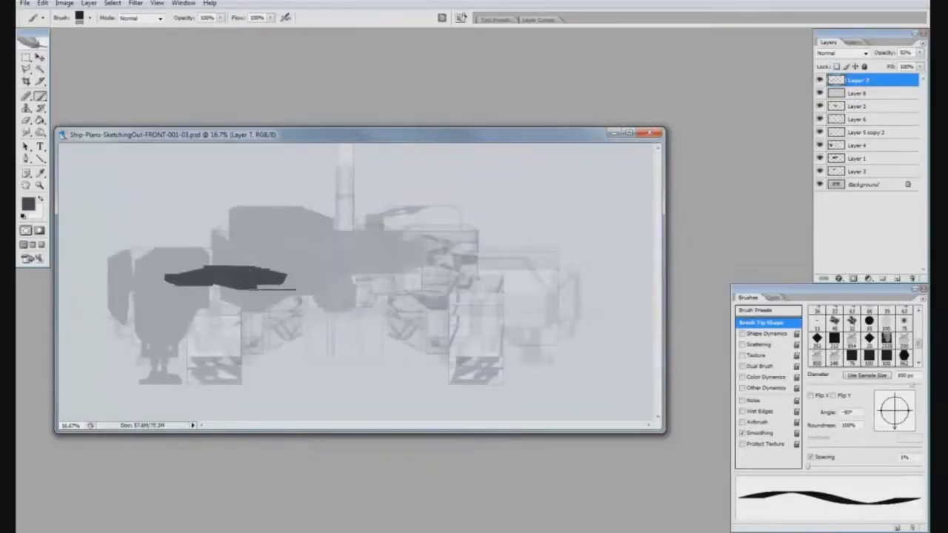
drag(271, 289, 271, 298)
Shift the painted arm towards the ship's centreline and rescale it horizontally
key(v)
key(shift+Right)
key(shift+Right)
key(shift+Right)
key(shift+Right)
key(shift+Right)
key(shift+Right)
key(shift+Right)
key(shift+Right)
key(shift+Right)
key(shift+Right)
key(ctrl+t)
drag(177, 282, 189, 282)
key(Return)
Add a new layer and paint the dark vertical leg running down from the arm's outer end
click(897, 278)
key(b)
drag(886, 398, 878, 411)
mouse_move(183, 323)
mouse_down()
mouse_move(201, 305)
mouse_move(201, 350)
mouse_up()
drag(203, 331, 227, 283)
key(bracketleft)
key(bracketleft)
key(bracketleft)
key(bracketleft)
key(bracketleft)
key(e)
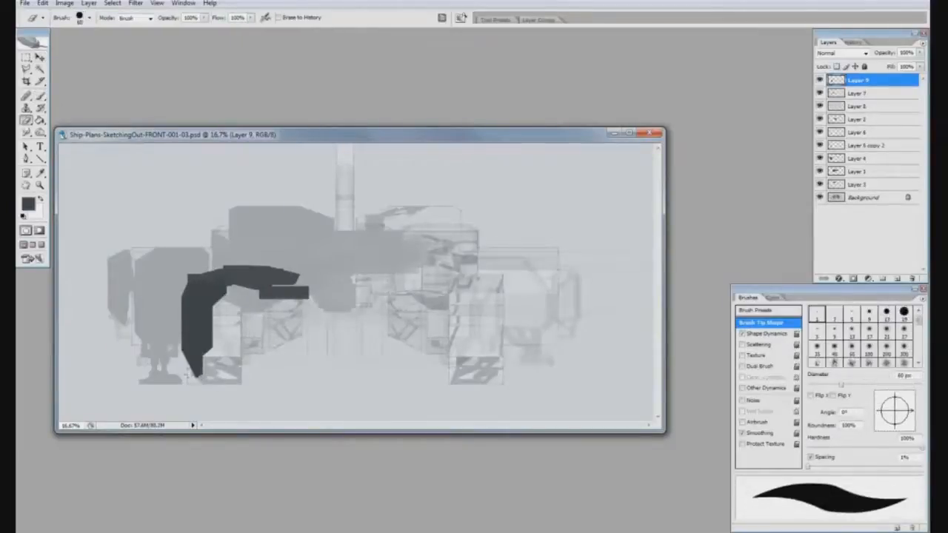
Paint a dark angular landing foot with a flat base beneath the vertical leg on Layer 9
key(b)
drag(197, 386, 222, 389)
mouse_move(905, 423)
mouse_down()
mouse_move(905, 398)
mouse_move(879, 407)
mouse_up()
drag(213, 365, 227, 380)
key(e)
key(b)
click(228, 374)
key(e)
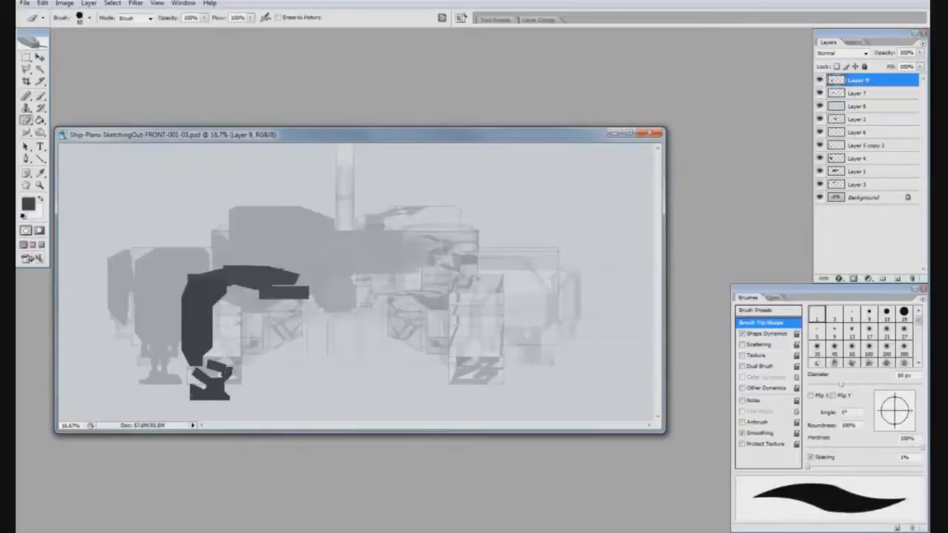
Add small dark strokes beside the foot and along the leg's inner edge on Layer 7 with a smaller brush
key(b)
key(alt+bracketleft)
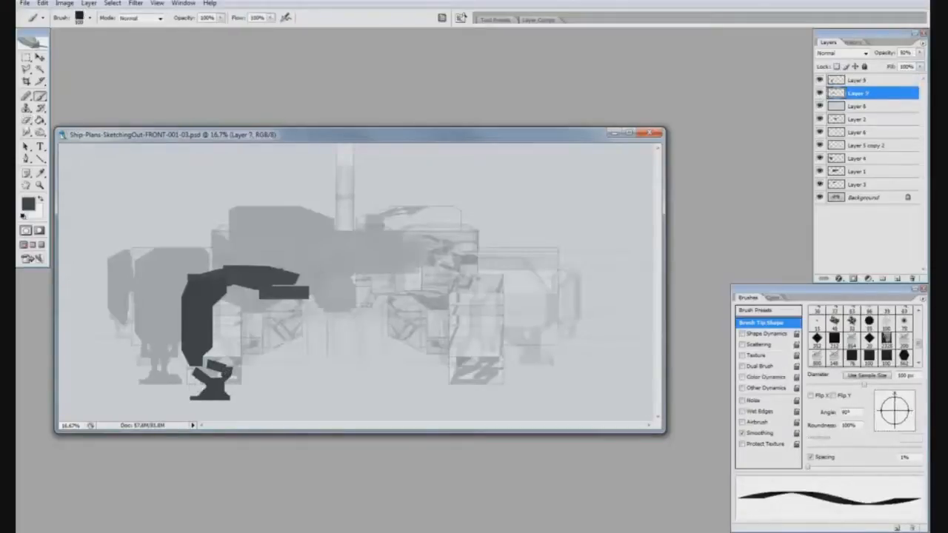
key(ctrl+z)
key(bracketleft)
key(bracketleft)
key(bracketleft)
key(bracketleft)
key(bracketleft)
drag(196, 376, 199, 387)
mouse_move(216, 317)
mouse_down()
mouse_move(213, 374)
mouse_move(223, 352)
mouse_up()
Outline the foot on Layer 9 with the Polygonal Lasso and scale it down
key(l)
key(alt+bracketright)
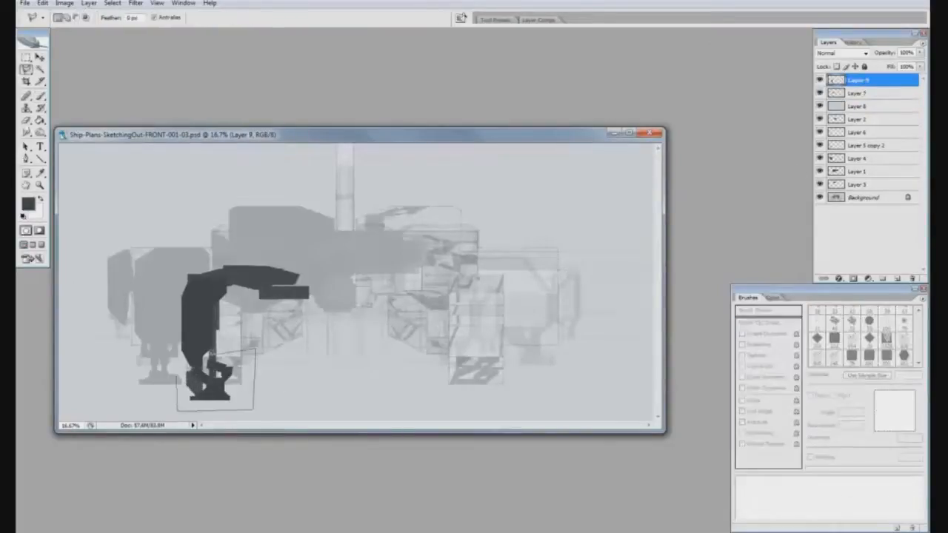
key(ctrl+t)
drag(178, 410, 193, 404)
key(Return)
key(ctrl+d)
Reshape and reposition the strut pieces on Layer 7 to extend the lower bar towards the leg
key(alt+bracketleft)
mouse_move(231, 289)
mouse_down()
mouse_move(259, 349)
mouse_move(234, 294)
mouse_up()
key(ctrl+t)
drag(163, 415, 177, 401)
drag(182, 365, 170, 365)
key(Return)
key(ctrl+d)
key(ctrl+t)
drag(165, 218, 289, 304)
drag(219, 348, 276, 314)
drag(256, 320, 209, 351)
key(Return)
key(ctrl+t)
drag(210, 294, 210, 326)
drag(211, 337, 206, 337)
key(Return)
Select the foot on Layer 9 again and nudge it into place beneath the leg
key(alt+bracketright)
key(l)
click(237, 386)
click(228, 359)
double_click(187, 360)
key(ctrl+t)
drag(225, 384, 219, 384)
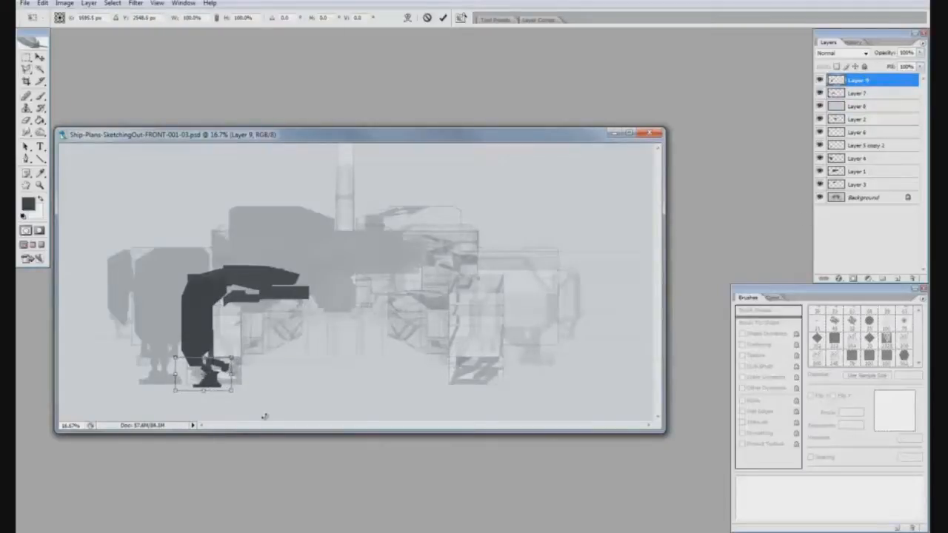
key(Return)
Reselect the lower part of the foot and adjust its width with Free Transform
click(275, 363)
click(259, 401)
double_click(205, 402)
key(ctrl+t)
drag(274, 375, 234, 383)
key(Return)
key(m)
key(ctrl+t)
drag(167, 383, 149, 383)
drag(233, 384, 237, 384)
key(Return)
key(ctrl+d)
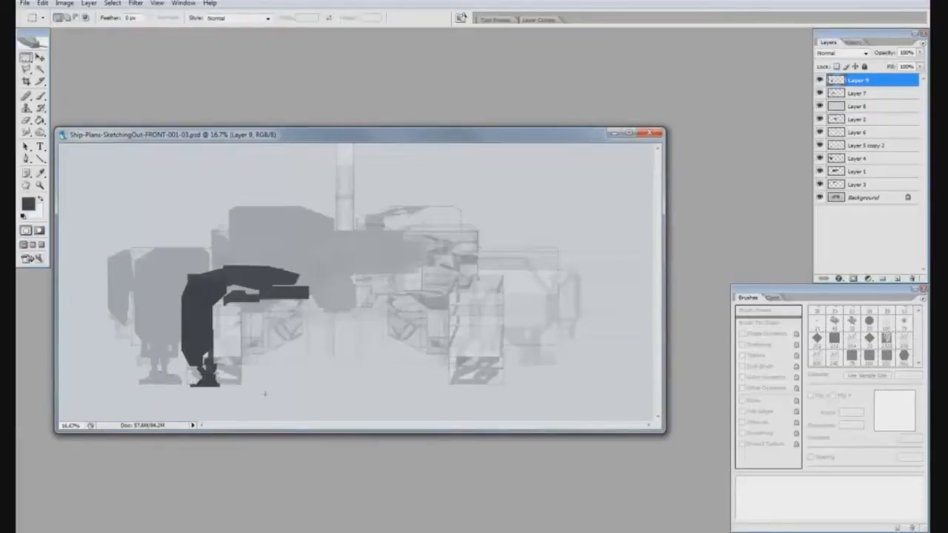
Refine the foot and paint an outer armour bulge and a thin inner piston on the leg
key(b)
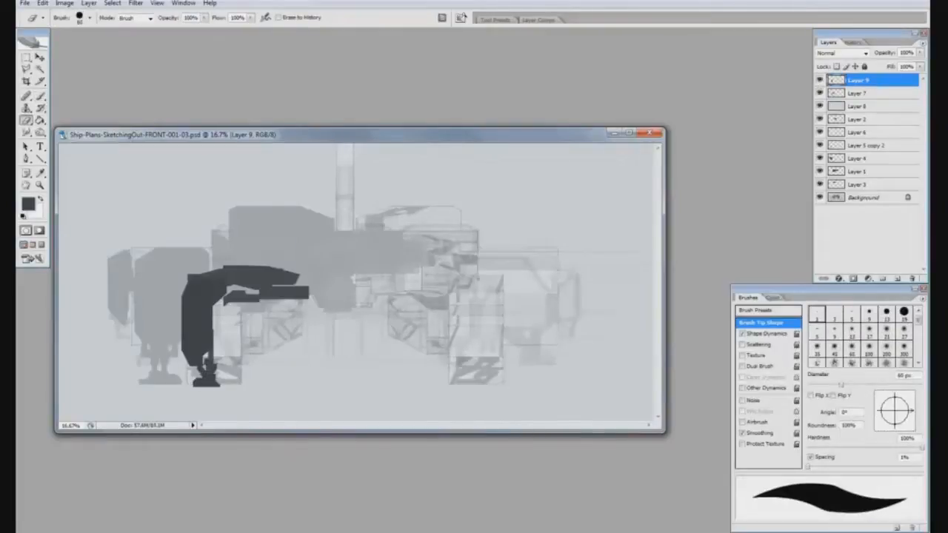
key(b)
click(184, 314)
key(bracketright)
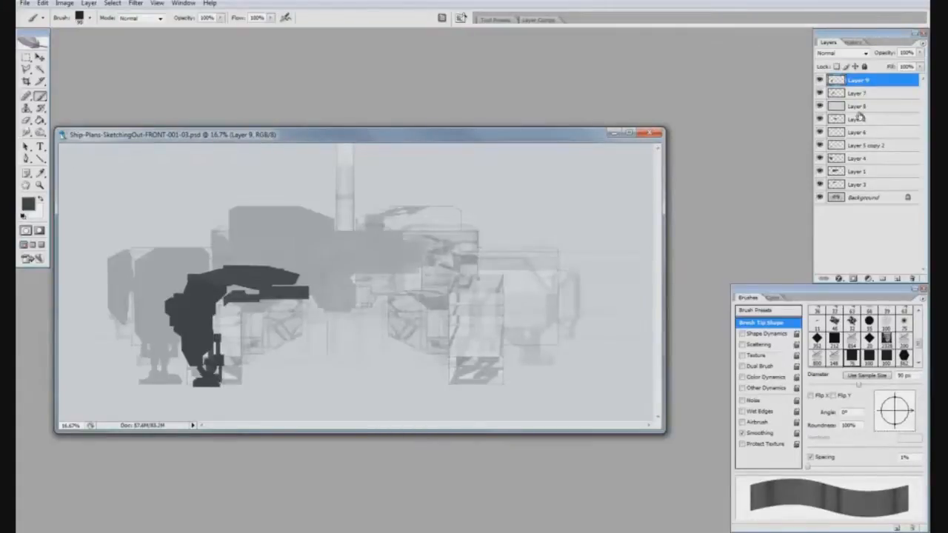
Hide Layer 8, duplicate the silhouette layers from Layer 2 down to Layer 3, and flip the copies horizontally
click(819, 106)
click(859, 185)
shift+click(867, 135)
shift+click(865, 120)
drag(865, 121, 898, 279)
click(42, 4)
mouse_move(97, 186)
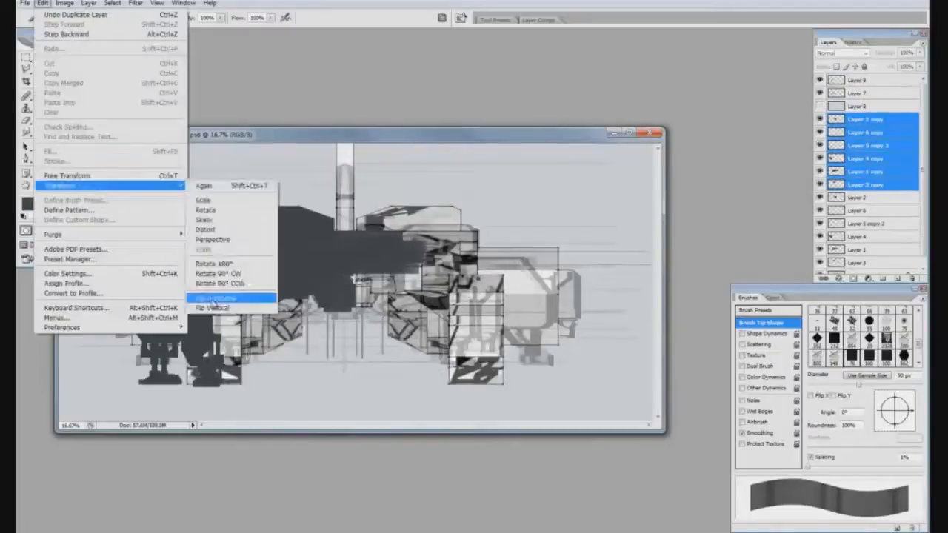
click(214, 298)
click(865, 119)
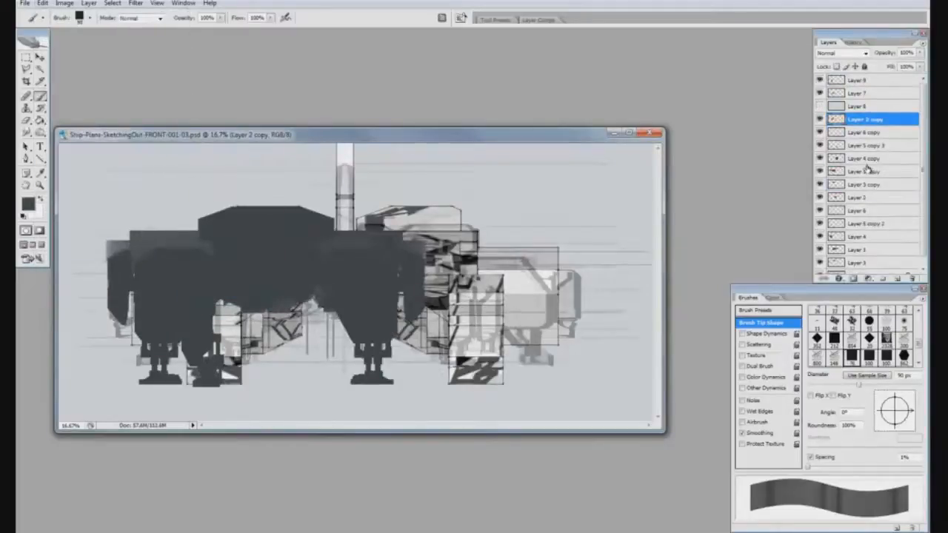
Move the flipped silhouette copies across to form the mirrored half of the front view
shift+click(854, 185)
key(ctrl+t)
drag(291, 235, 451, 235)
key(Return)
key(Return)
Merge Layer 2 with its copy above Layer 8, show Layer 8 again and adjust its opacity
click(865, 197)
drag(865, 198, 883, 101)
key(ctrl+e)
click(820, 119)
click(863, 119)
drag(894, 53, 881, 56)
Duplicate the leg layers 7 and 9, flip the copies horizontally and move them to the mirrored side
click(866, 81)
shift+click(872, 95)
drag(873, 95, 897, 279)
drag(874, 132, 876, 101)
shift+click(867, 81)
click(42, 3)
click(214, 298)
key(ctrl+t)
drag(273, 290, 381, 290)
key(Return)
Rearrange the mirrored copies next to their original layers and merge Layer 1 with its copy
click(883, 108)
drag(883, 108, 912, 279)
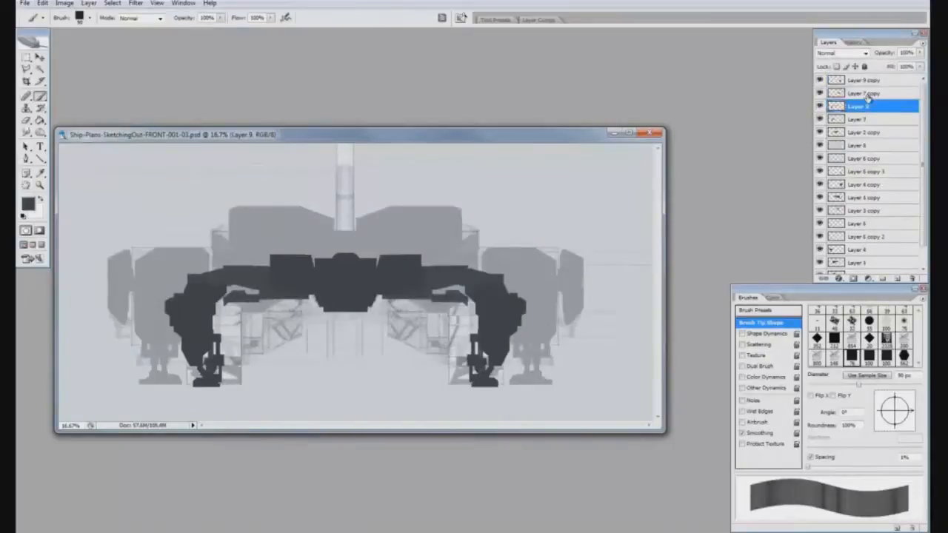
click(876, 123)
click(887, 147)
drag(877, 149, 879, 166)
mouse_move(879, 159)
mouse_down()
mouse_move(881, 207)
mouse_move(881, 159)
mouse_up()
drag(877, 147, 878, 269)
drag(925, 282, 925, 368)
mouse_move(873, 214)
mouse_down()
mouse_move(874, 256)
mouse_move(875, 205)
mouse_up()
click(869, 187)
drag(881, 248, 880, 194)
ctrl+click(879, 189)
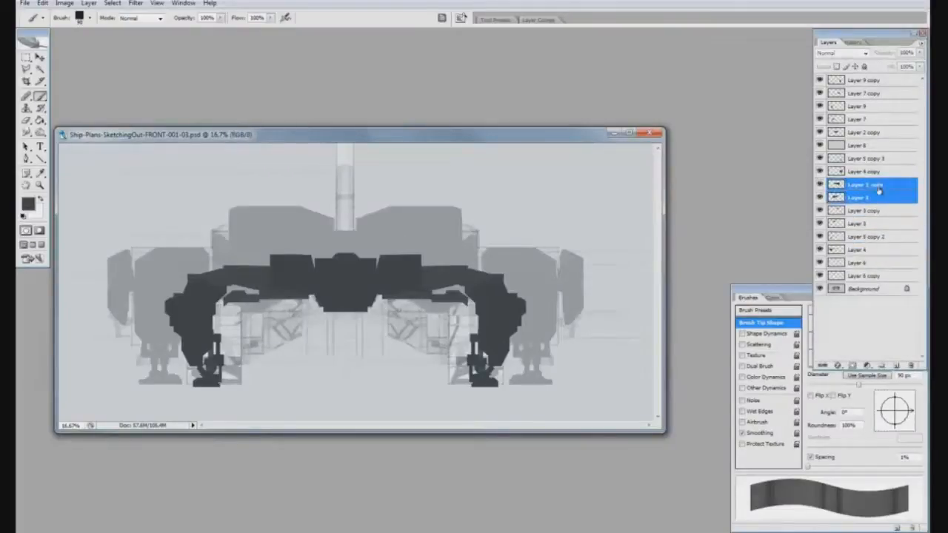
key(ctrl+e)
Lower the opacity of Layer 8 and move the merged Layer 1 copy above it
click(850, 172)
click(872, 147)
drag(889, 54, 874, 58)
drag(863, 186, 871, 147)
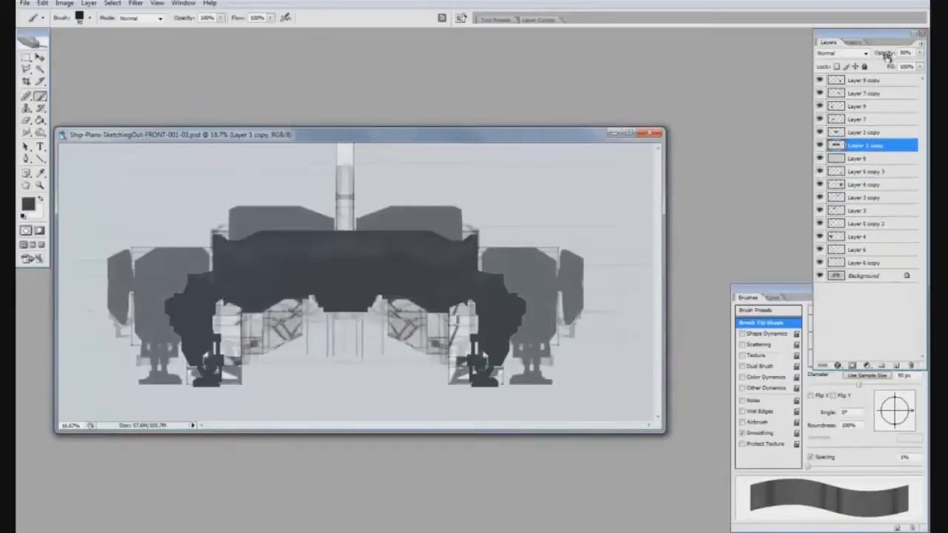
Gather the silhouette layers between Layer 8 and the background into Group 1 and adjust the opacity
click(867, 158)
click(868, 171)
click(881, 365)
click(876, 185)
shift+click(878, 275)
drag(879, 274, 885, 171)
click(882, 174)
drag(893, 56, 869, 58)
Paste the toned side view as a semi-transparent top layer and scale it to match the front view's height
click(866, 80)
key(v)
key(ctrl+v)
key(f)
key(f)
key(ctrl+t)
drag(236, 160, 175, 129)
drag(592, 421, 501, 402)
drag(642, 392, 652, 396)
key(Return)
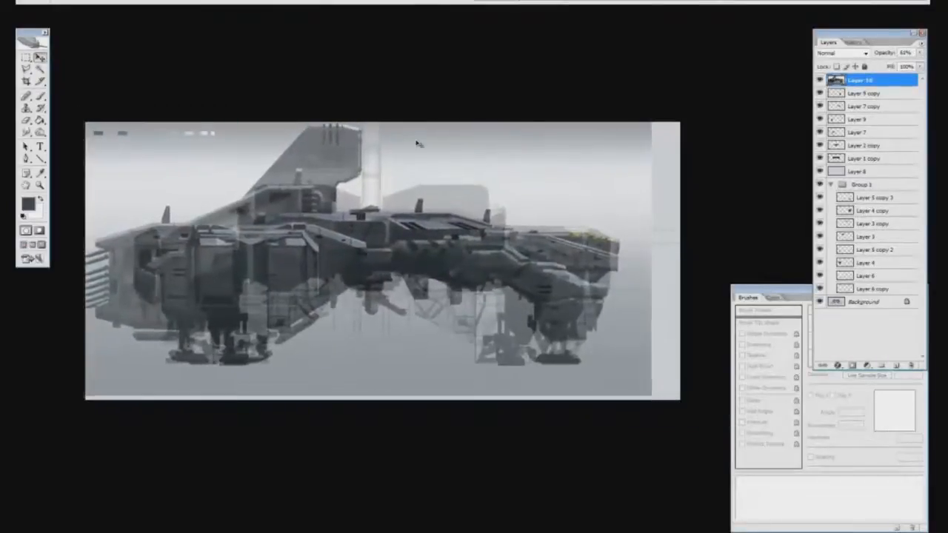
Hide the pasted side view and add a new paint layer above Layer 3 copy in Group 1
click(819, 80)
click(863, 93)
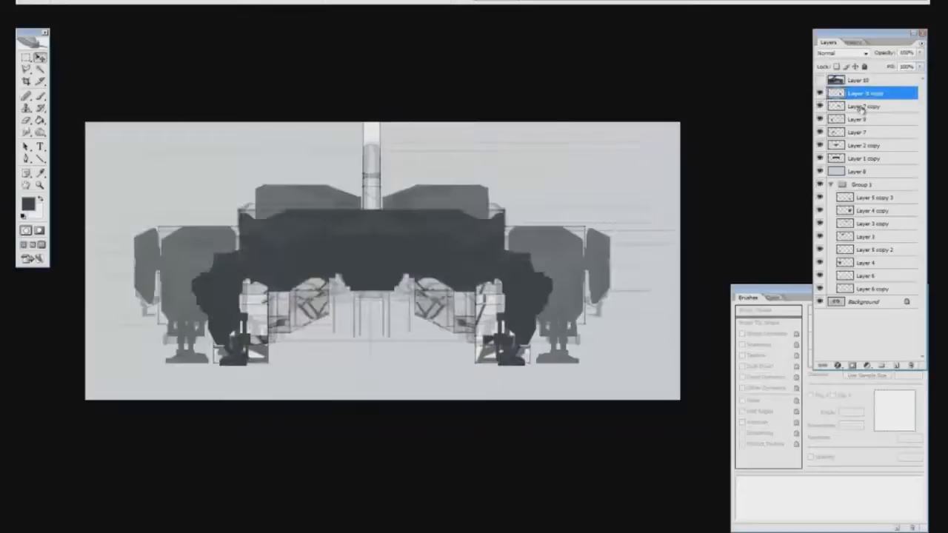
ctrl+click(852, 120)
click(872, 223)
click(896, 365)
key(b)
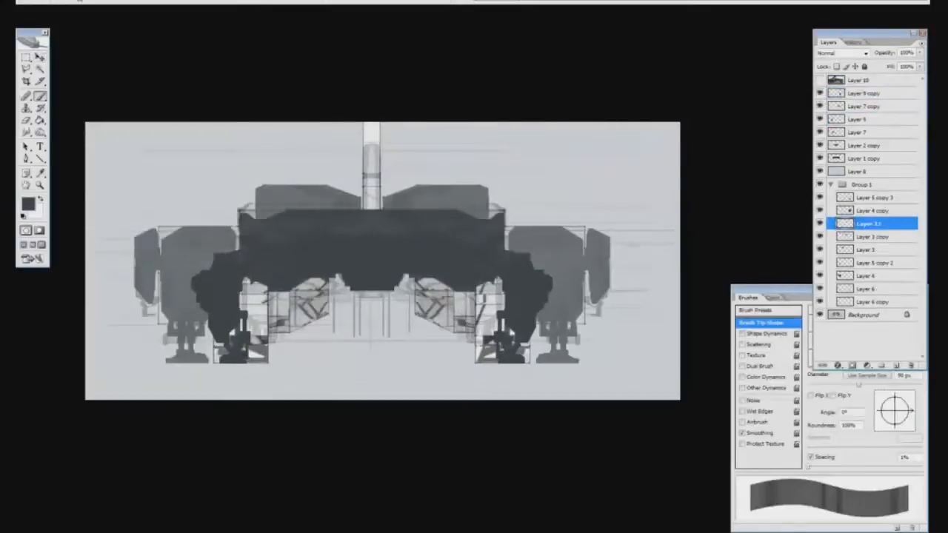
Paint one half of the central tail fin in dark grey on the active layer and shape its edge with the Eraser
click(896, 397)
mouse_move(370, 204)
mouse_down()
mouse_move(370, 131)
mouse_move(377, 191)
mouse_up()
key(e)
key(ctrl+z)
drag(378, 127, 378, 208)
drag(374, 125, 374, 210)
key(ctrl+z)
drag(366, 125, 362, 142)
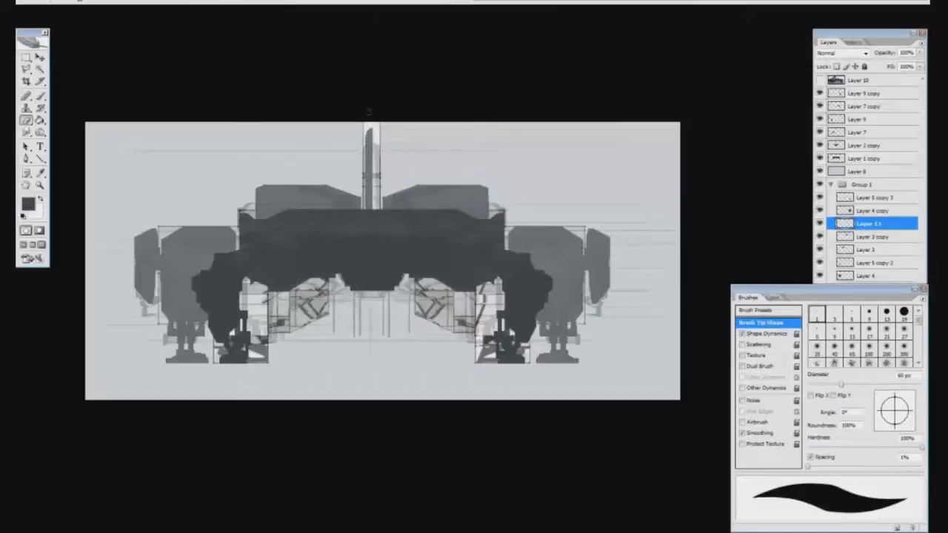
Duplicate the half fin, mirror it, shift it into line with the original, and merge the two layers
key(ctrl+j)
key(f)
key(v)
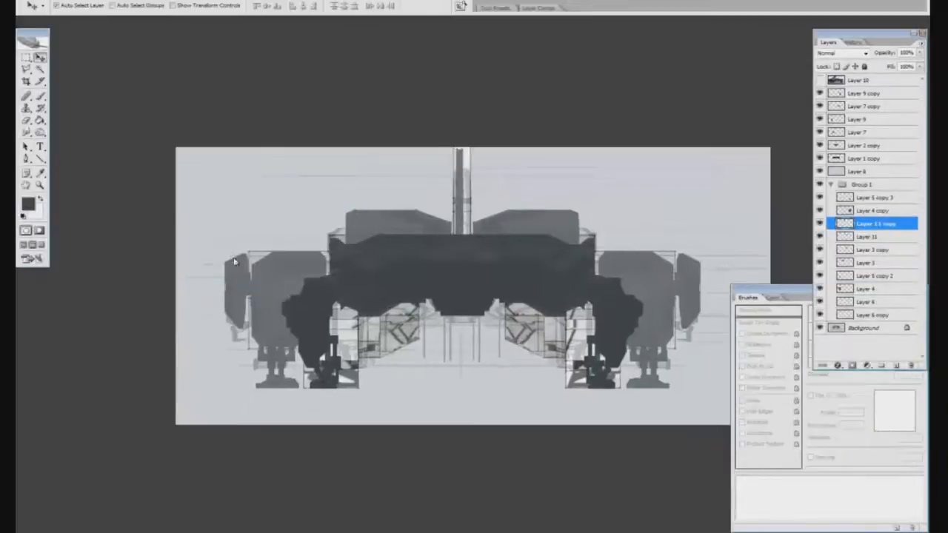
key(shift+Right)
key(shift+Right)
key(ctrl+e)
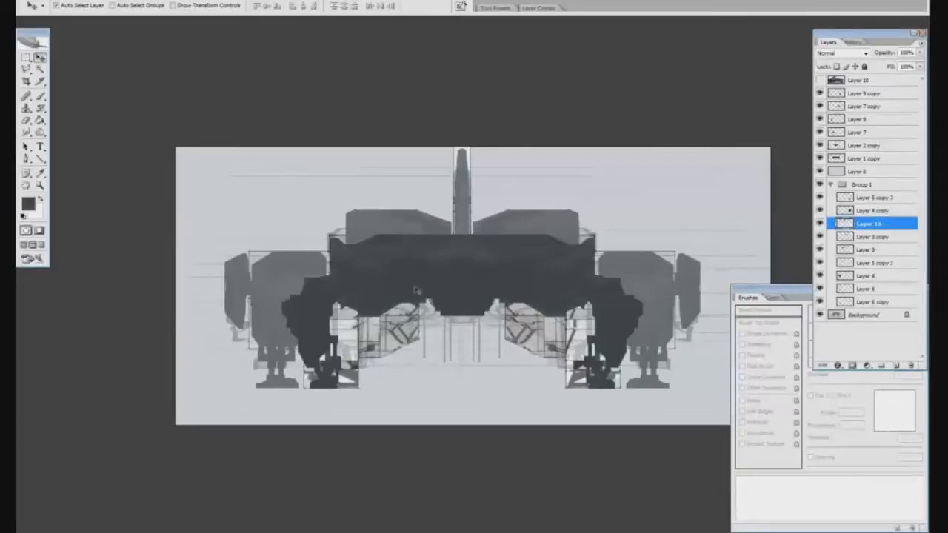
Add a paint layer above Layer 2 copy and set the brush angle to 180° with opacity control Off
click(843, 148)
key(ctrl+alt+shift+n)
key(b)
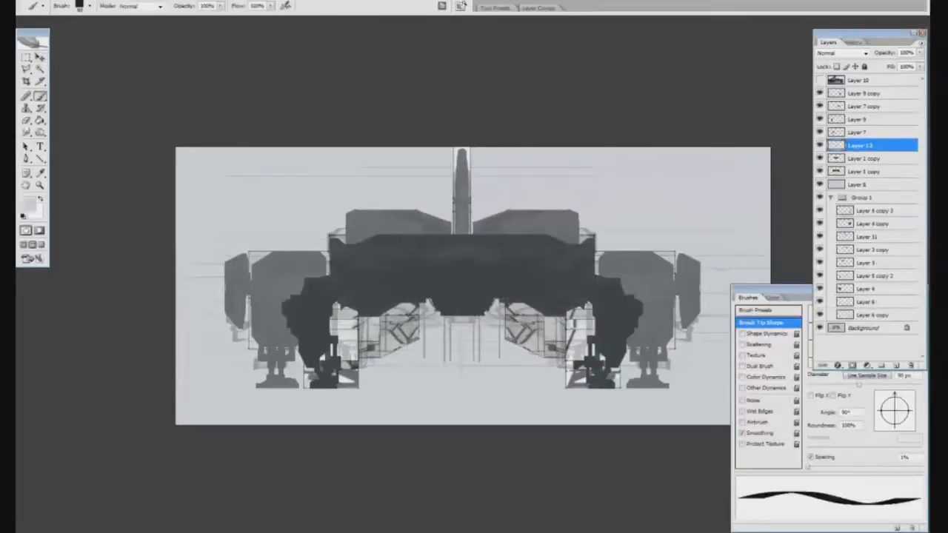
drag(894, 396, 859, 413)
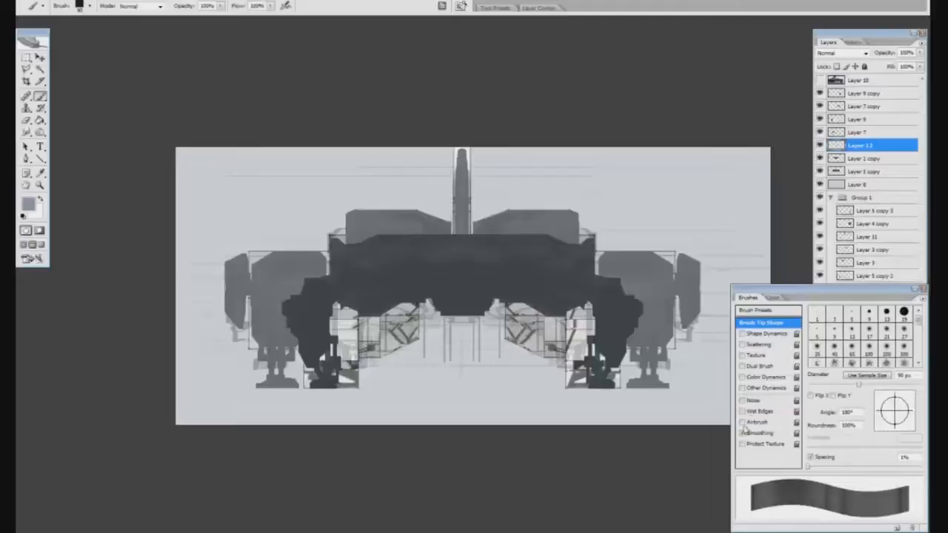
click(751, 387)
click(890, 328)
click(853, 338)
Paint light grey blocks for the cockpit panels at the hull's centre and trim them with the Eraser
drag(389, 270, 474, 270)
key(ctrl+z)
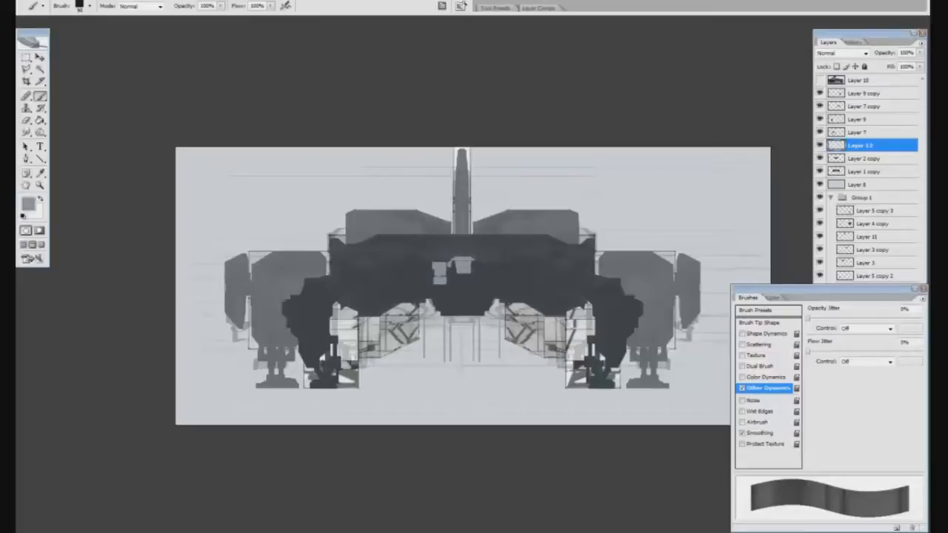
key(e)
drag(431, 289, 449, 290)
key(b)
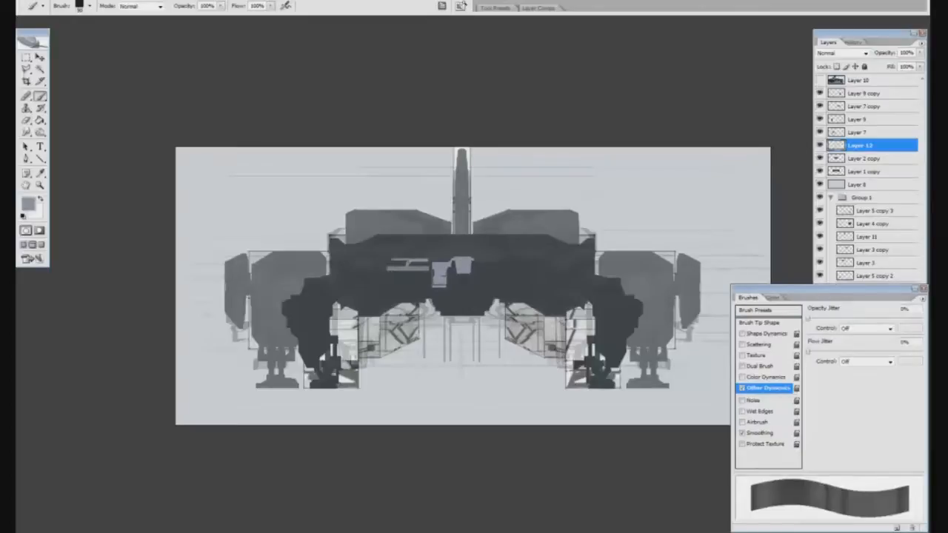
Undo the last strokes left of the cockpit and block in a light grey panel there with dark cut-in details
key(ctrl+alt+z)
key(ctrl+alt+z)
key(ctrl+alt+z)
key(e)
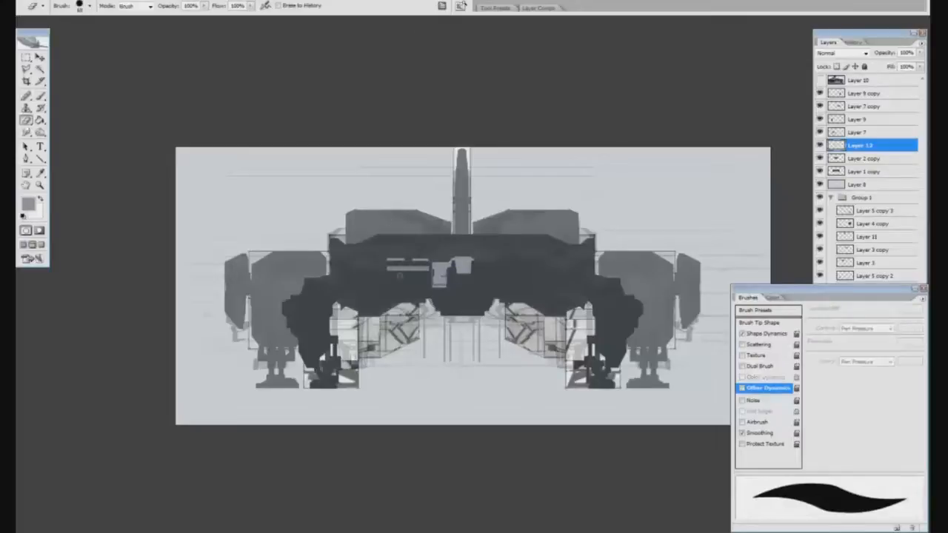
key(b)
mouse_move(396, 272)
mouse_down()
mouse_move(425, 275)
mouse_move(425, 263)
mouse_up()
alt+click(412, 284)
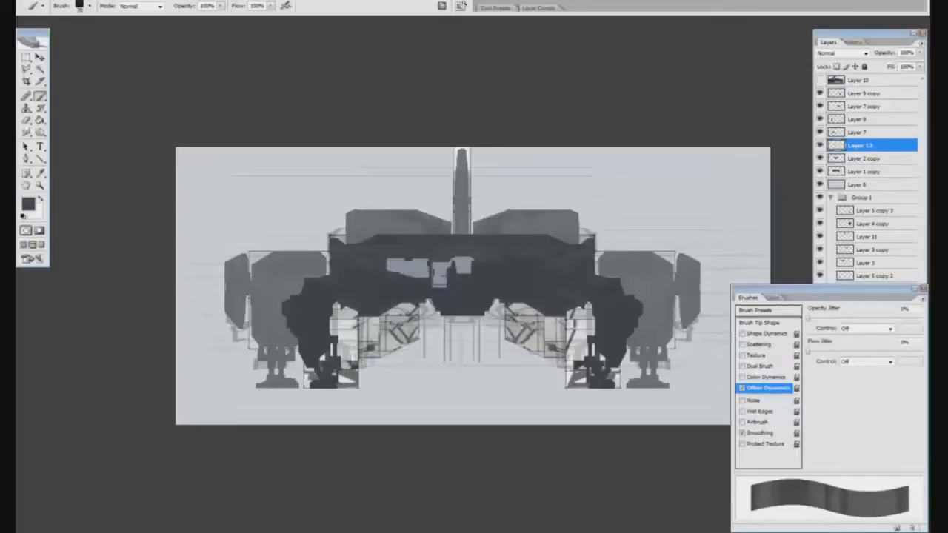
key([)
alt+click(415, 262)
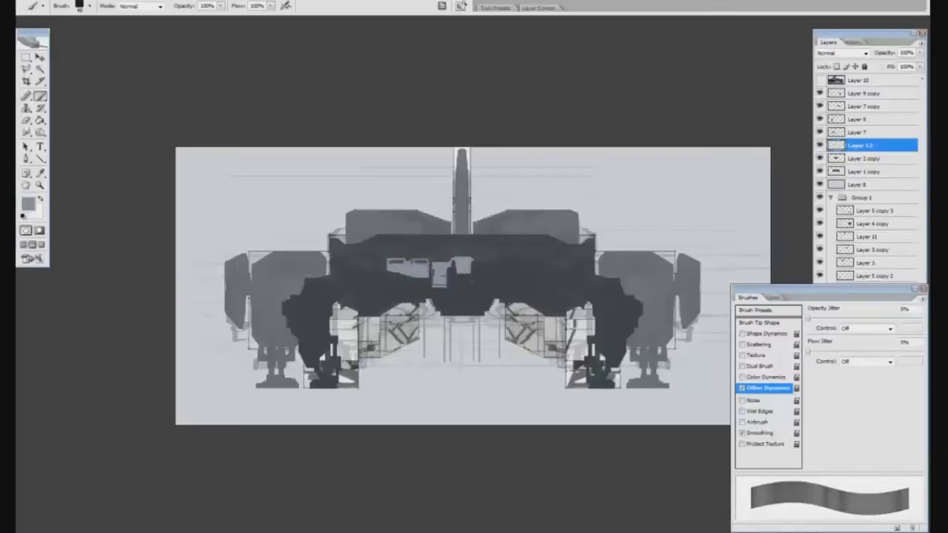
Refine the light cockpit panel shapes with the Smudge, Brush and Eraser tools
key(r)
key(b)
key(e)
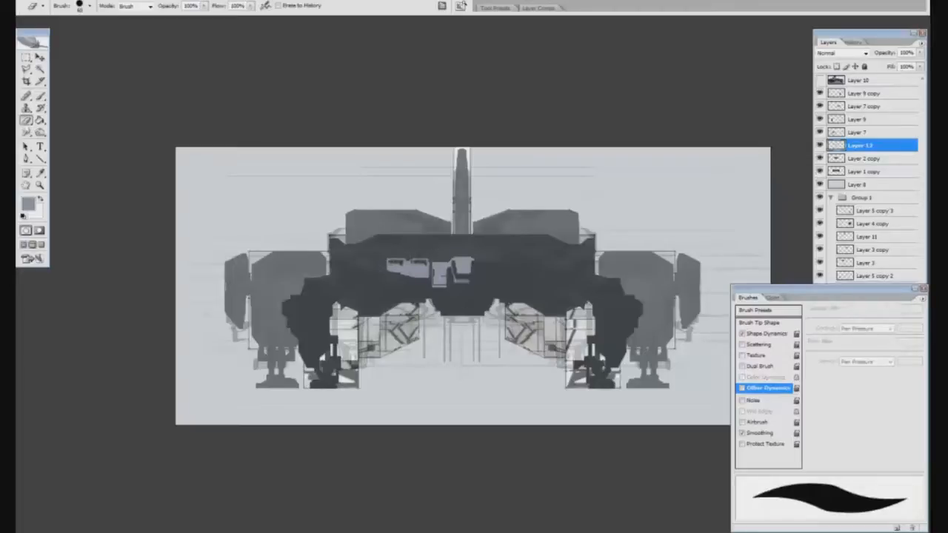
key(b)
Load the hull silhouette as a selection and add a new layer above Layer 1 copy at 80% opacity
click(874, 172)
ctrl+click(837, 172)
click(896, 365)
drag(886, 54, 872, 54)
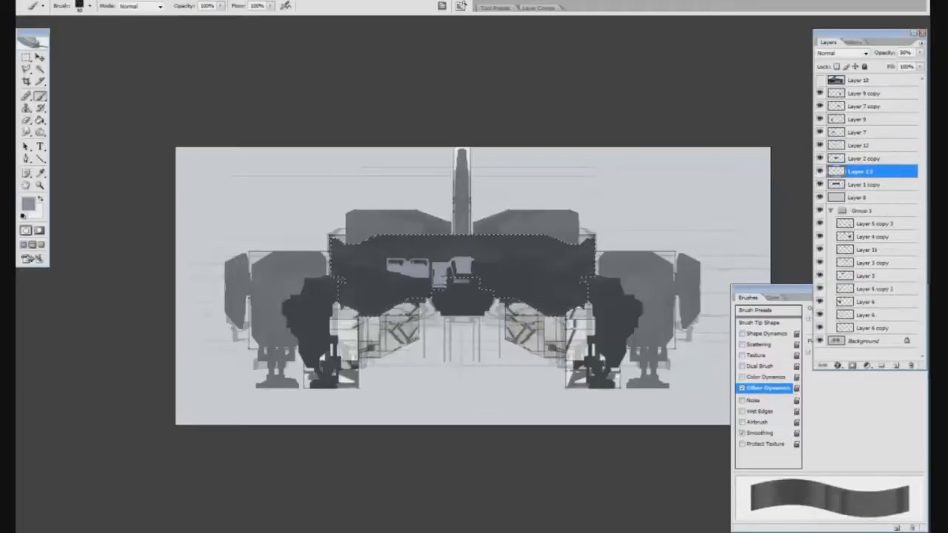
Paint a light grey strip along the hull's top edge inside the selection and erase a gap left of centre
drag(381, 235, 559, 236)
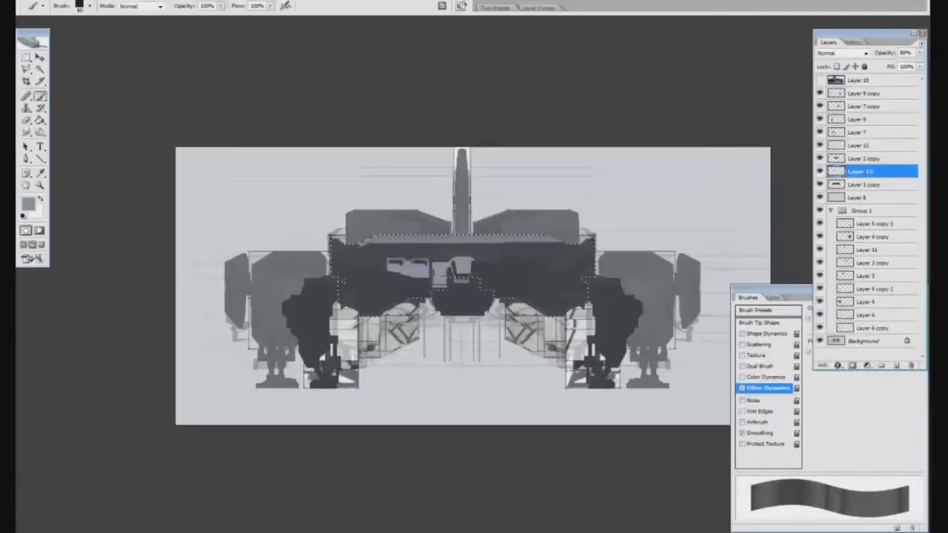
key(e)
drag(404, 238, 445, 238)
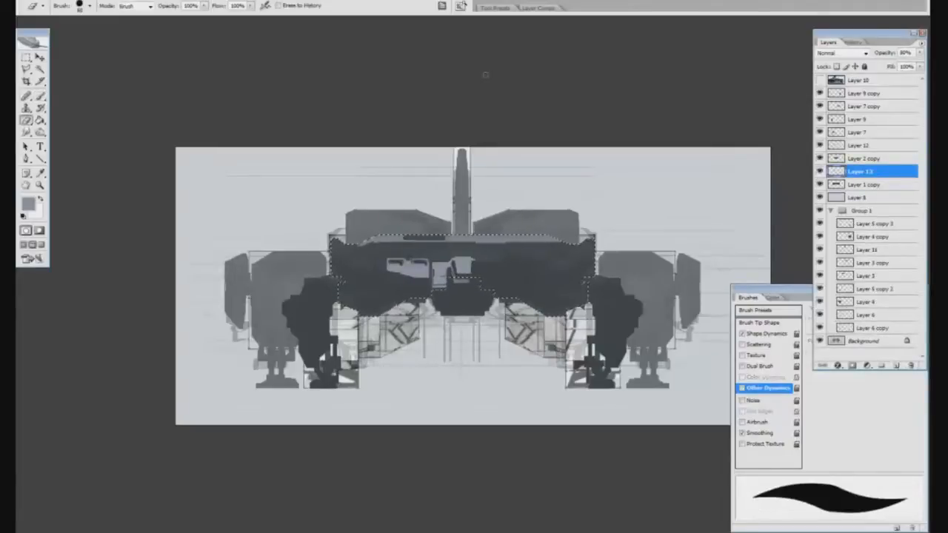
Deselect the hull and outline the upper-left hull panel with the Polygonal Lasso
key(l)
key(ctrl+d)
click(438, 245)
click(431, 256)
click(361, 256)
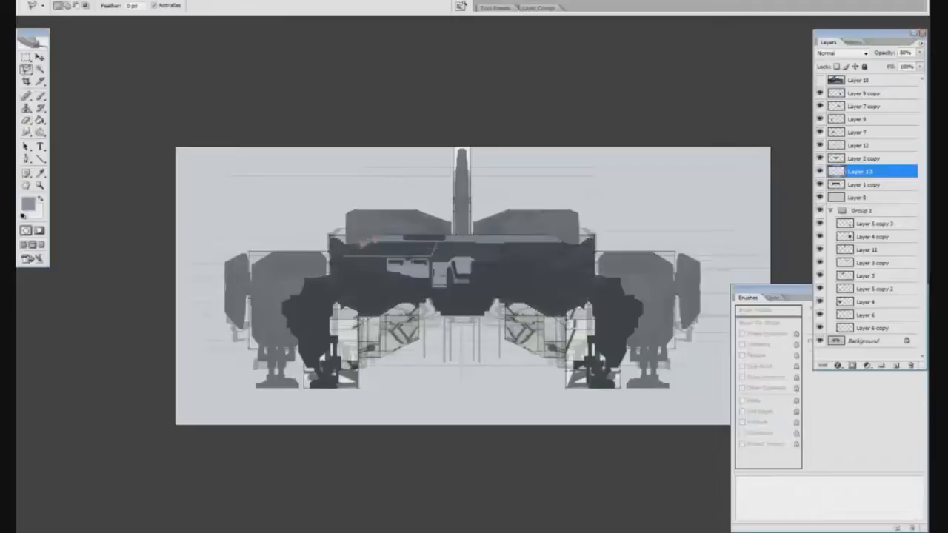
click(376, 239)
click(437, 240)
Shade the upper-left hull panel with grey brushwork and a gradient, and undo the last gradient change
key(b)
drag(351, 250, 434, 248)
key(g)
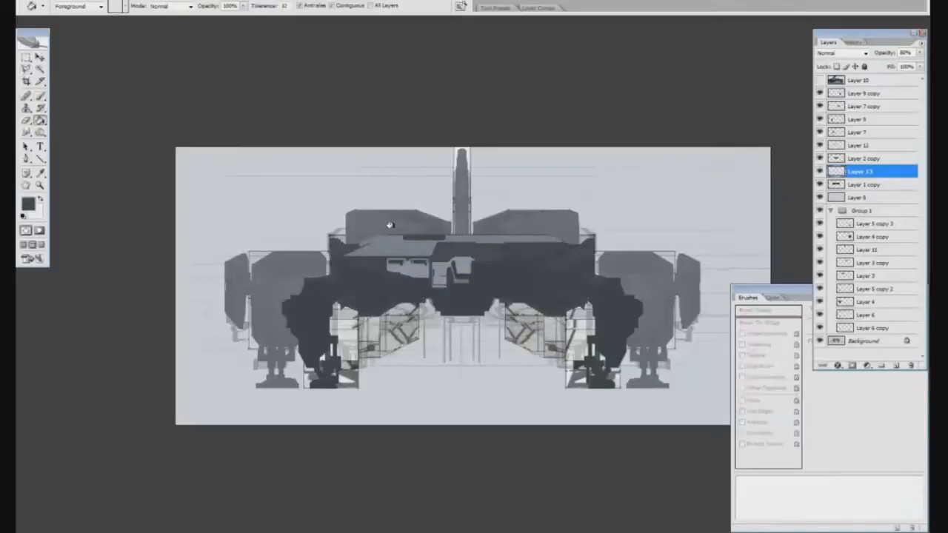
drag(369, 263, 397, 243)
alt+click(385, 265)
alt+click(415, 249)
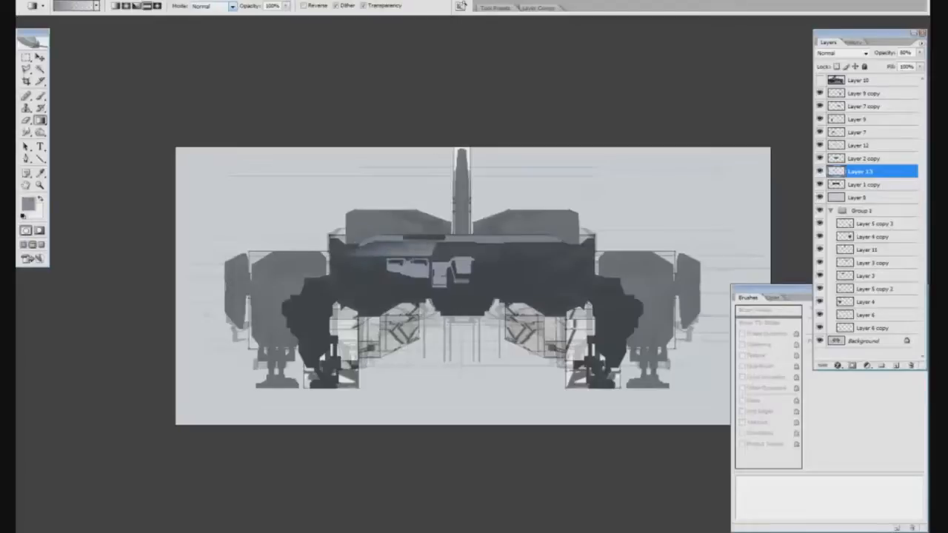
key(ctrl+z)
Set the brush's flow control to Pen Pressure and its opacity control to Off
key(b)
click(768, 389)
click(890, 328)
click(859, 357)
click(890, 362)
click(861, 390)
click(890, 328)
click(859, 337)
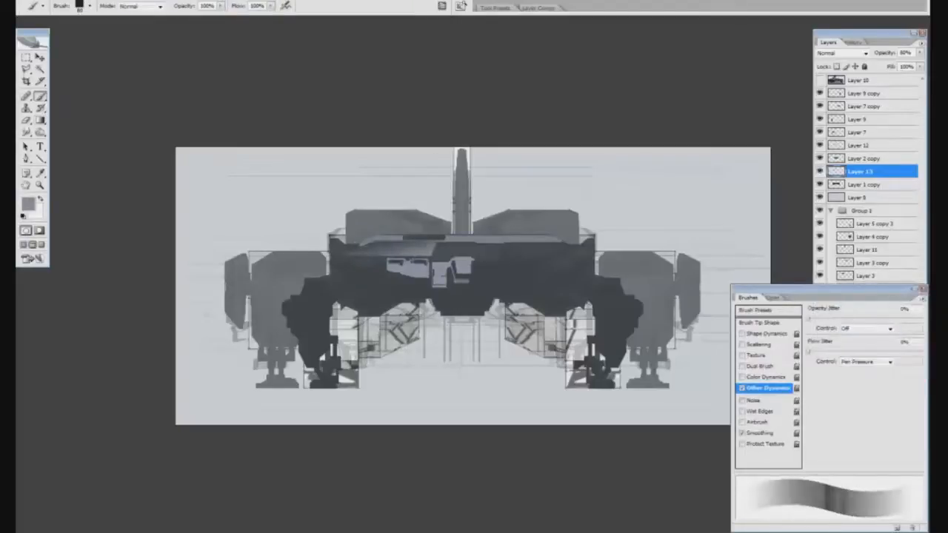
Add a layer above Layer 13 and paint a light grey block above the cockpit panels, trimming it with the Eraser
click(893, 249)
click(896, 365)
key(ctrl+t)
mouse_move(453, 244)
mouse_down()
mouse_move(472, 244)
mouse_move(463, 259)
mouse_move(476, 233)
mouse_move(472, 256)
mouse_up()
key(Return)
key(e)
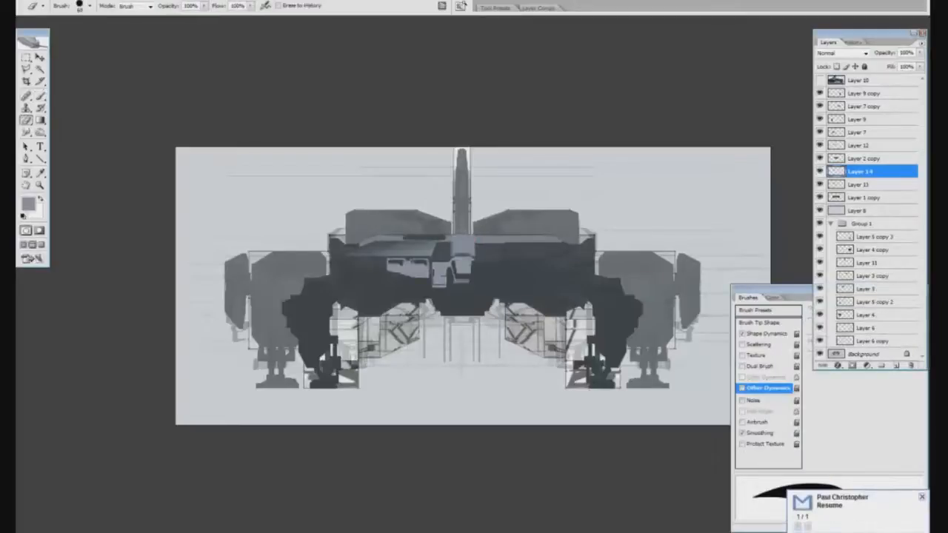
key(b)
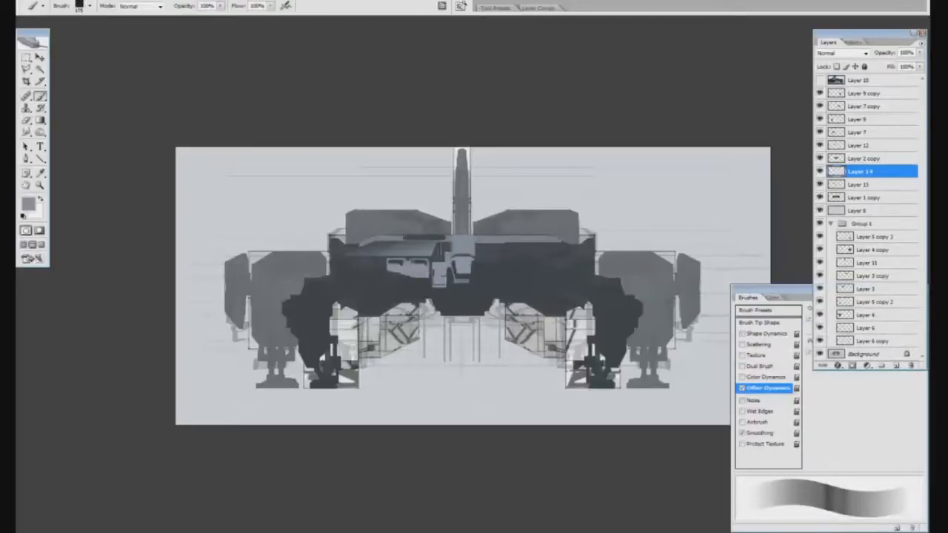
key(e)
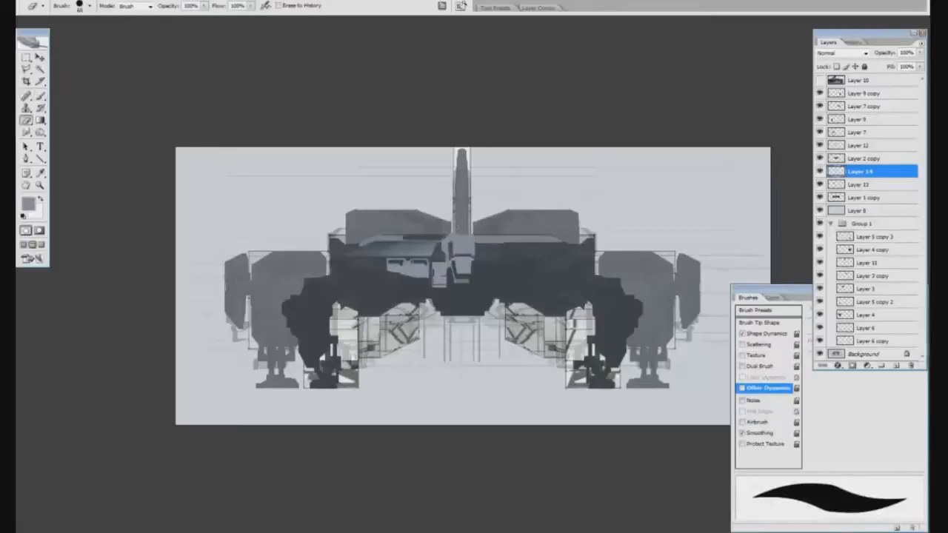
key(b)
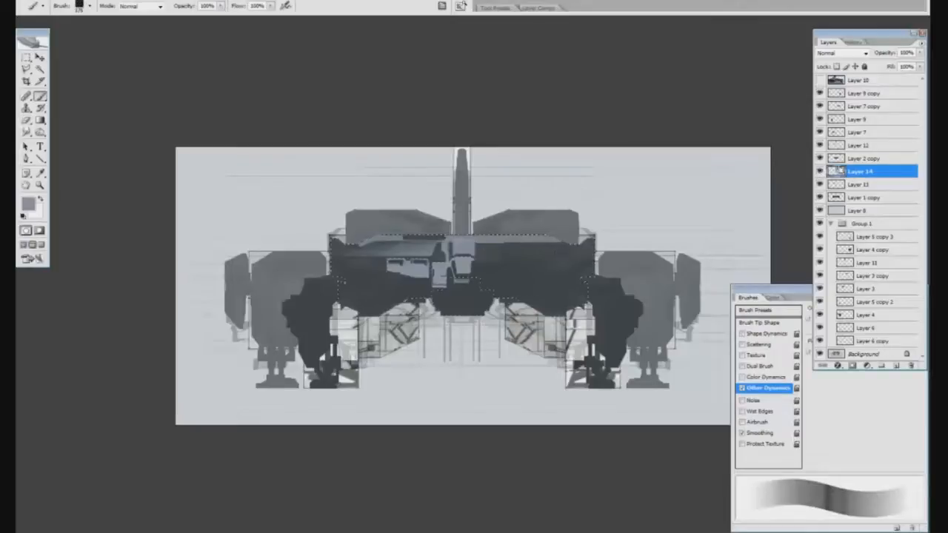
Burn the midtones of the light cockpit panels on Layer 12 and clear the selection
click(837, 147)
ctrl+click(837, 146)
key(o)
mouse_move(494, 269)
mouse_down()
mouse_move(281, 232)
mouse_move(522, 239)
mouse_up()
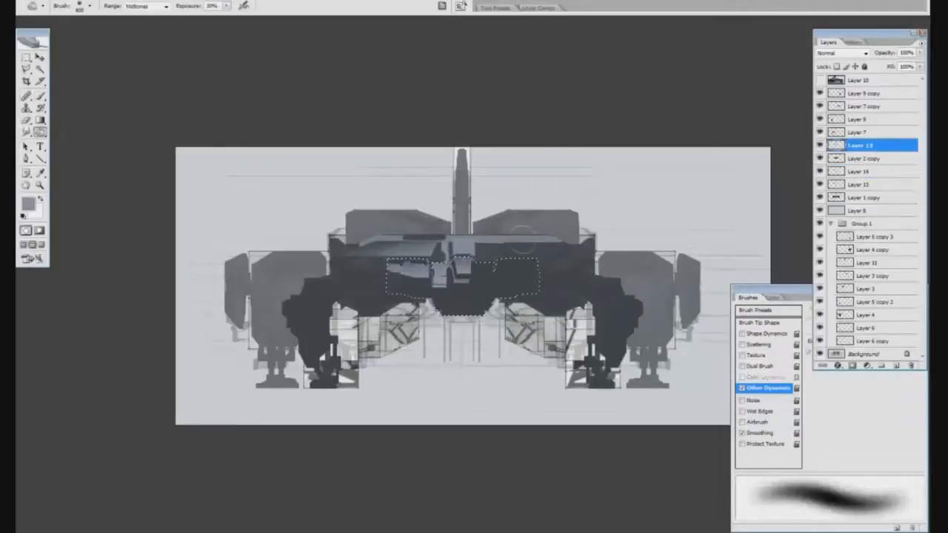
key(ctrl+d)
key(m)
key(b)
Load the left landing leg and arm silhouettes as a selection and add a new layer above Layer 9
ctrl+click(837, 121)
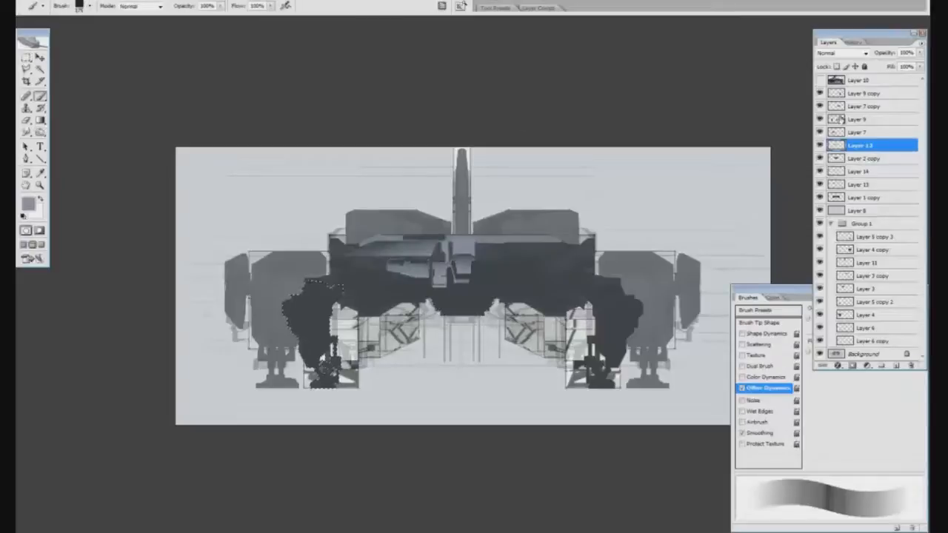
click(844, 121)
click(896, 365)
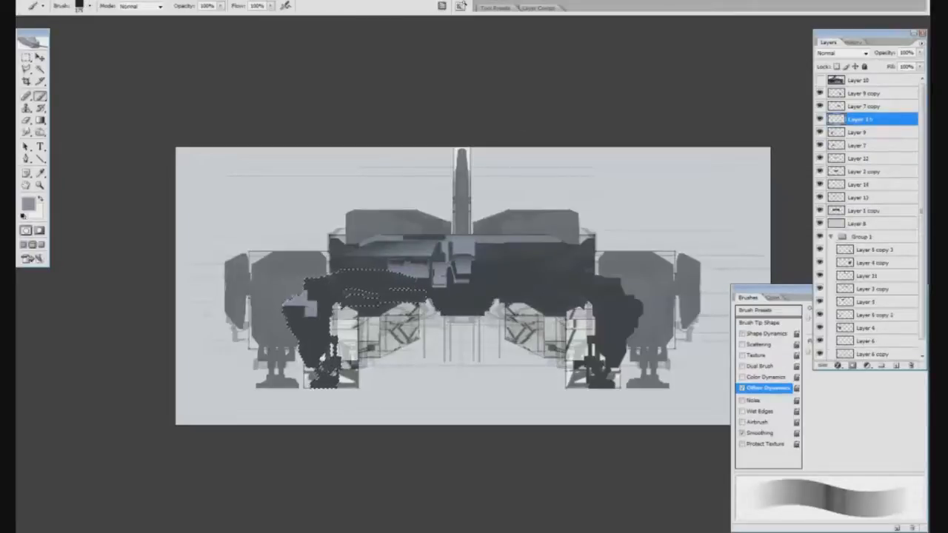
Paint light grey highlights across the left leg and arm inside the selection, sharpening the shapes with the Eraser
key(e)
key(b)
mouse_move(339, 298)
mouse_down()
mouse_move(323, 323)
mouse_move(335, 292)
mouse_up()
key(r)
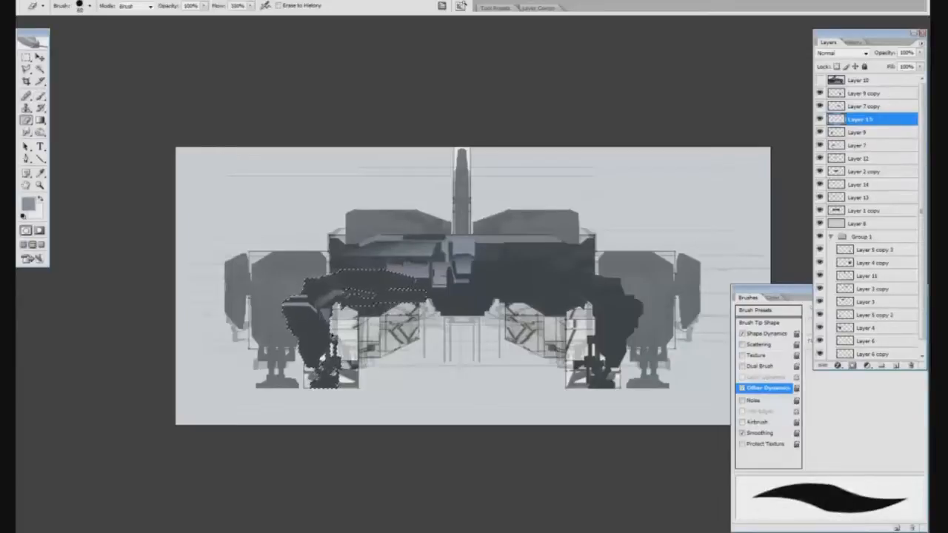
key(b)
key(e)
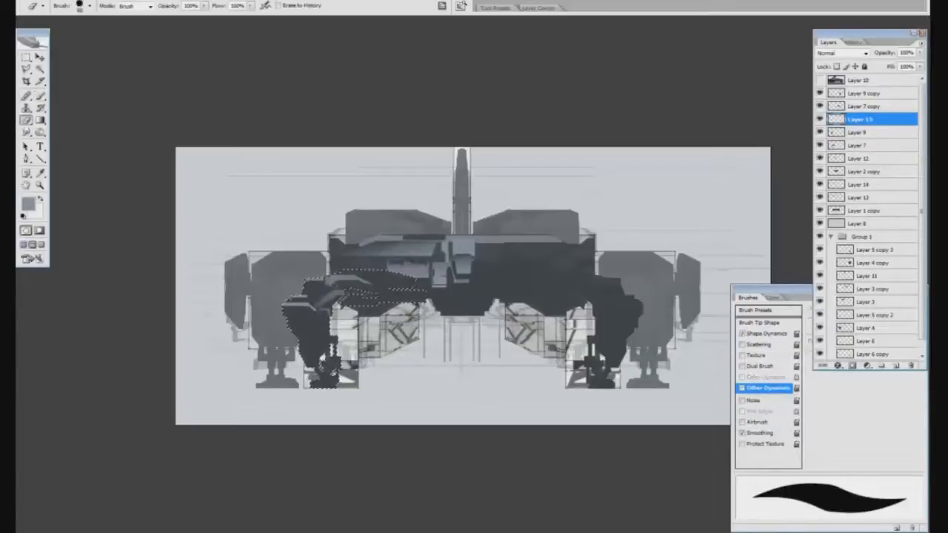
key(b)
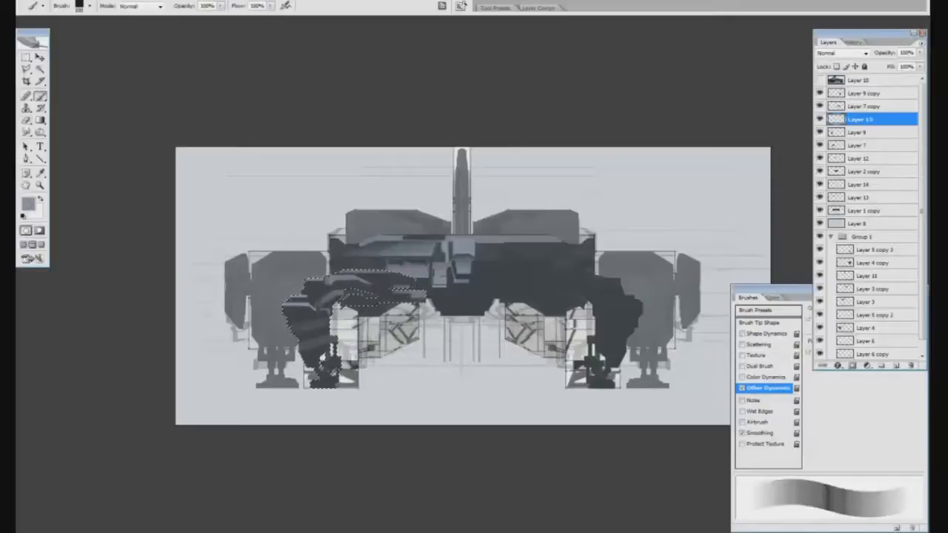
key(e)
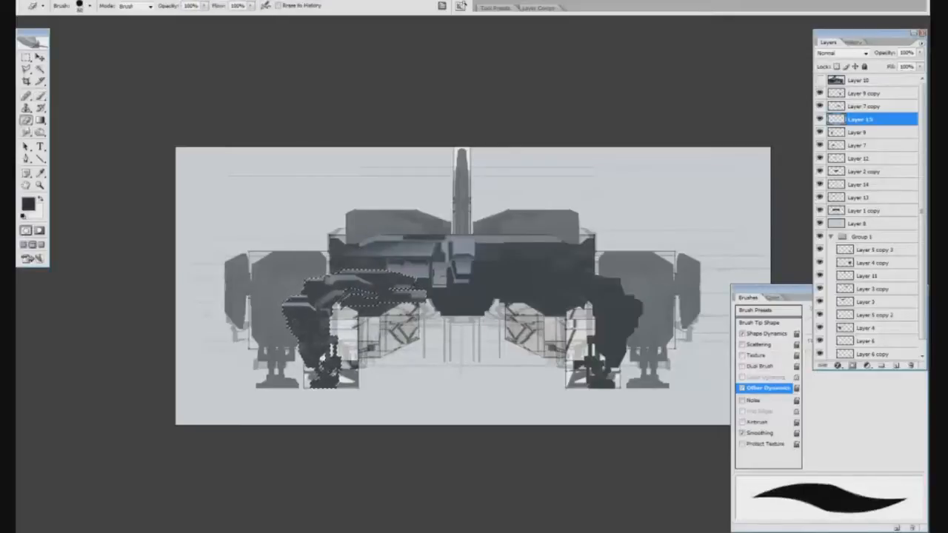
Add a layer beneath the highlights and paint and smudge near-black shadows on the left leg and arm
ctrl+click(896, 367)
key(b)
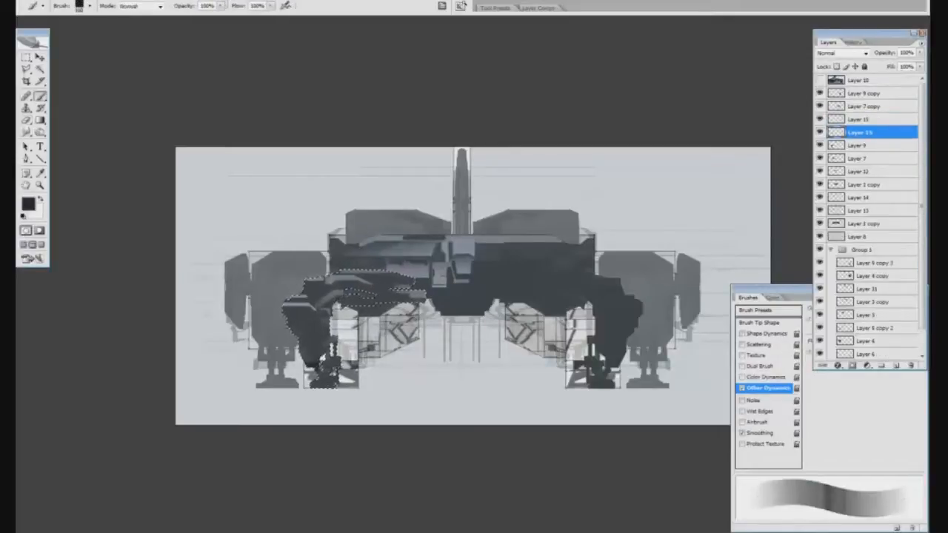
key(r)
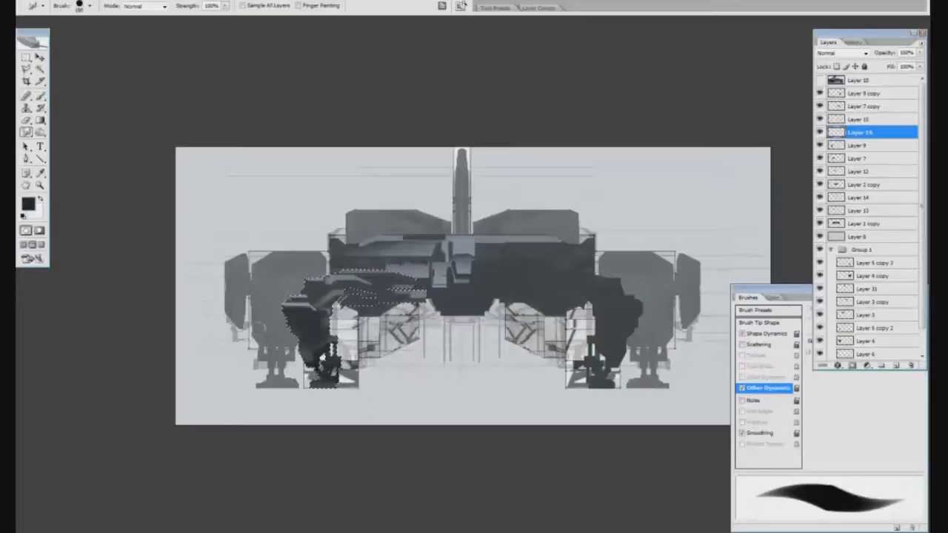
key(b)
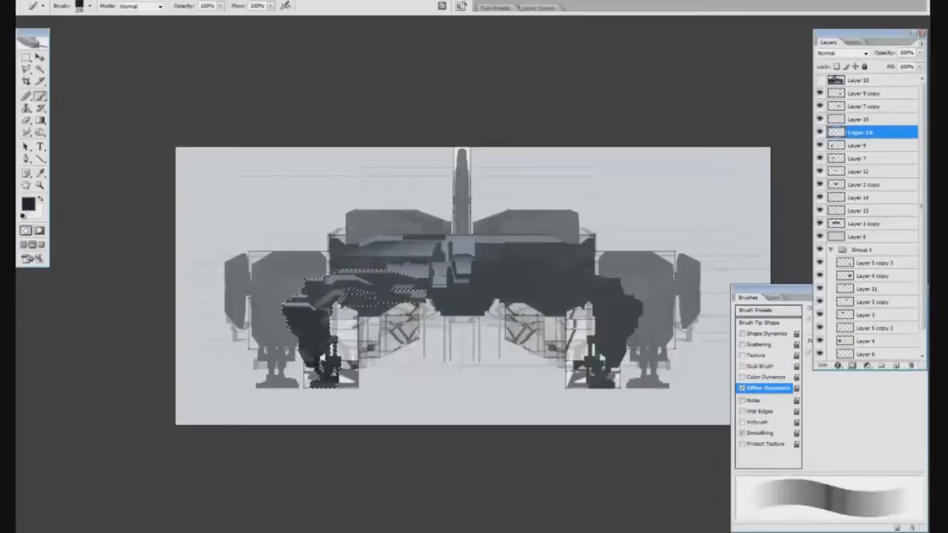
Extend the selection to the hull silhouette, paint dark shading on the hull's left half, and make Layer 1 copy active
ctrl+shift+click(836, 224)
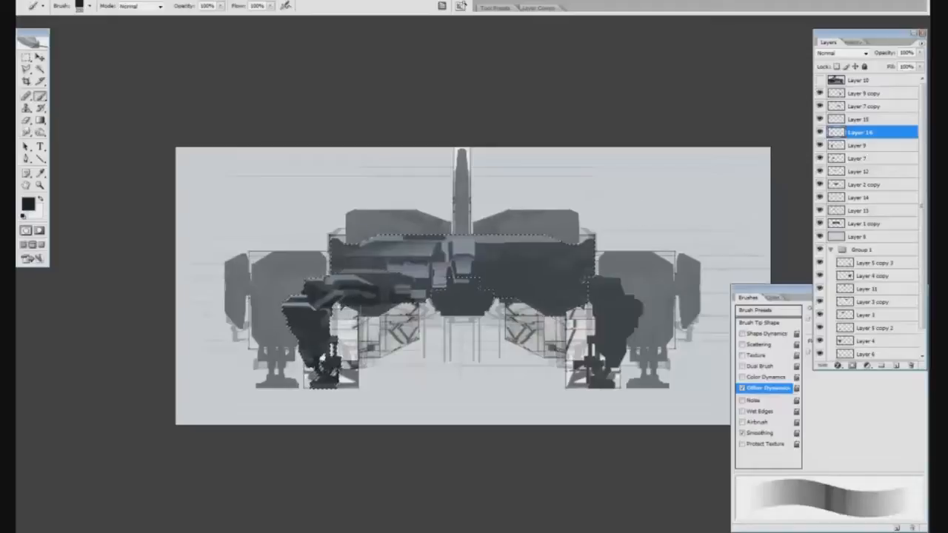
drag(390, 266, 427, 268)
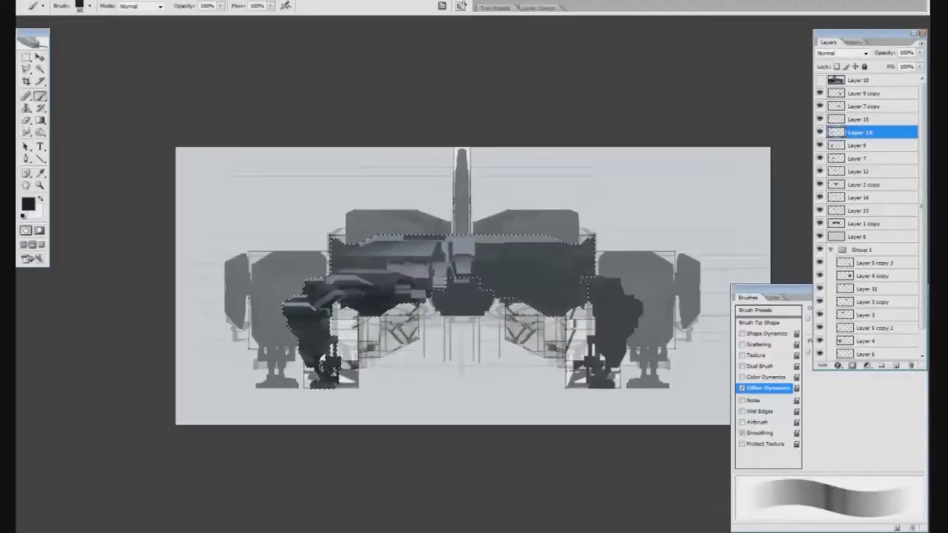
key(v)
click(833, 224)
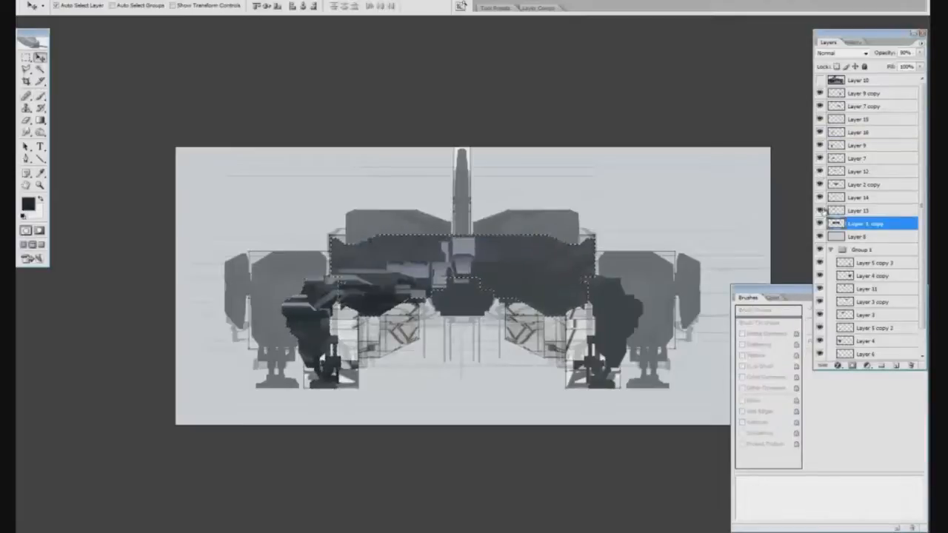
Paint shading on the hull's upper left half on Layer 13 and trim it with the Eraser
click(825, 211)
key(b)
alt+click(461, 296)
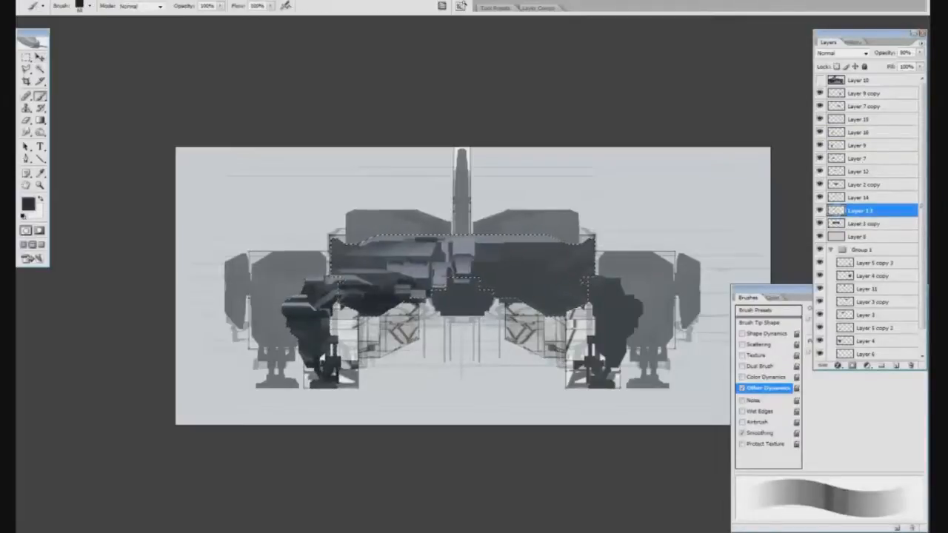
key(e)
Add a layer beneath Layer 13, compare Layer 13's visibility, and move the new layer above Layer 2 copy
click(897, 366)
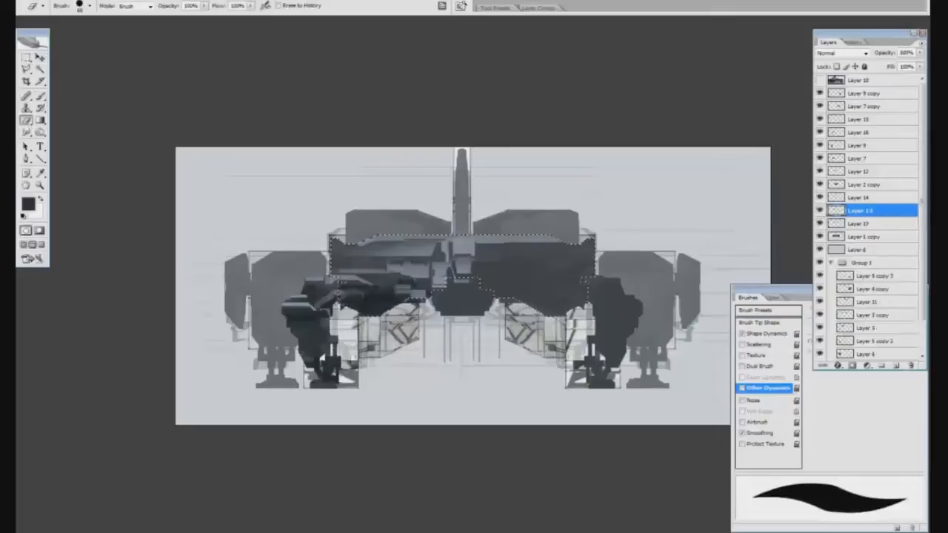
key(b)
click(820, 211)
click(819, 211)
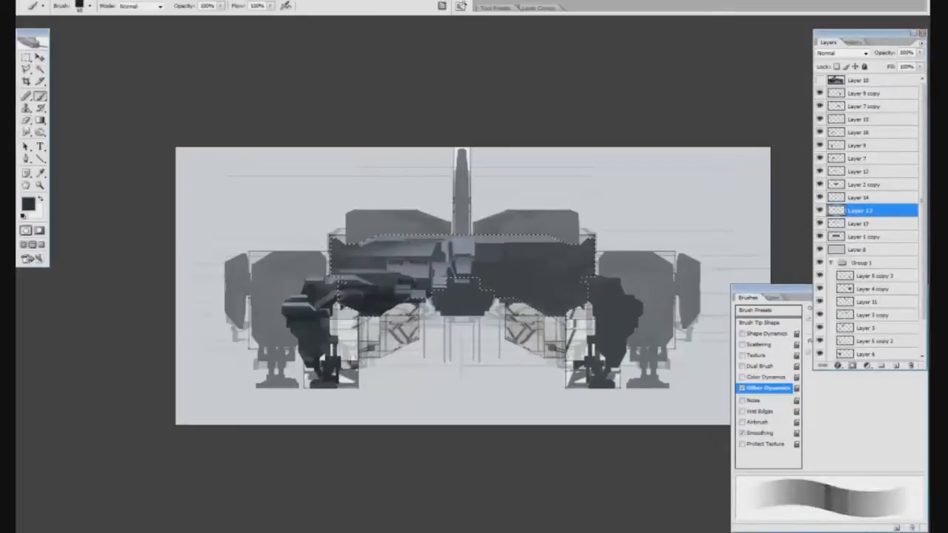
drag(860, 210, 860, 178)
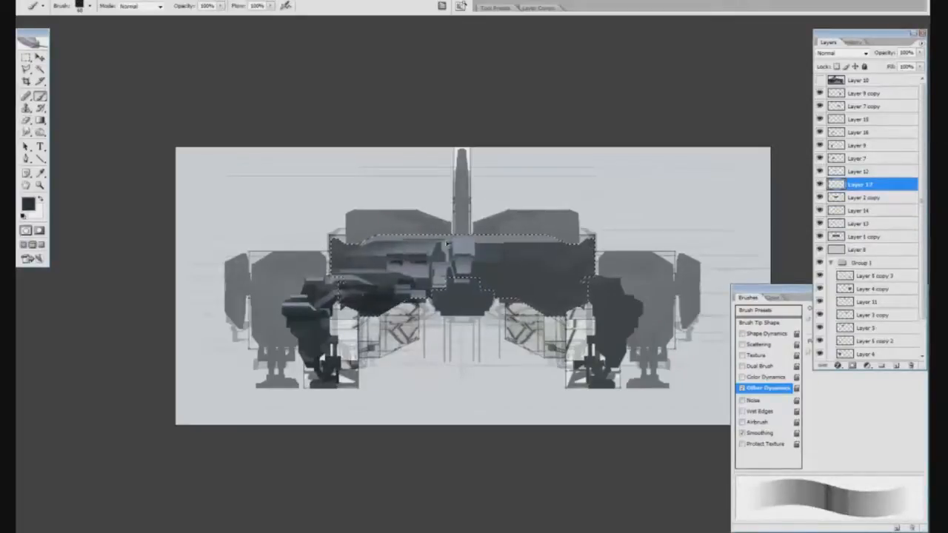
Paint, smudge and erase dark shadow details among the panels on the hull's left half
drag(431, 257, 382, 255)
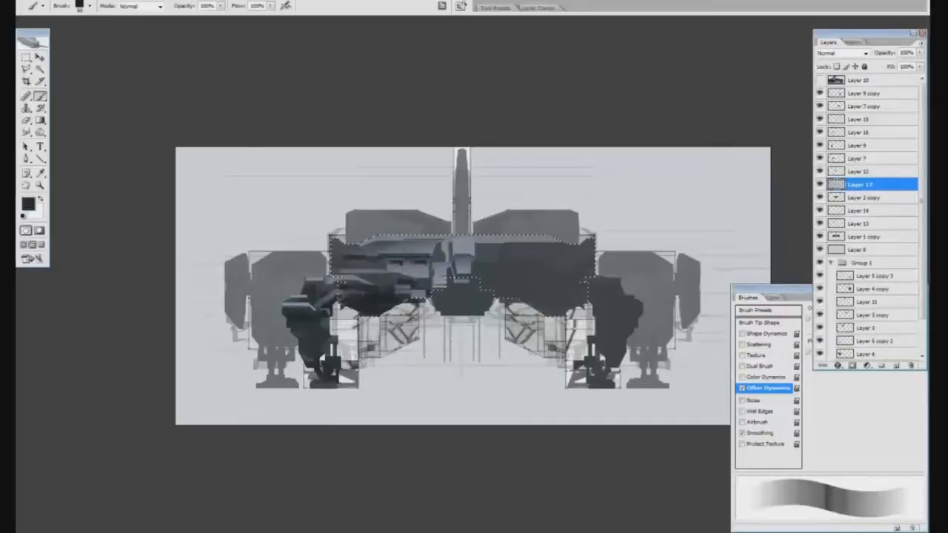
key(r)
key(b)
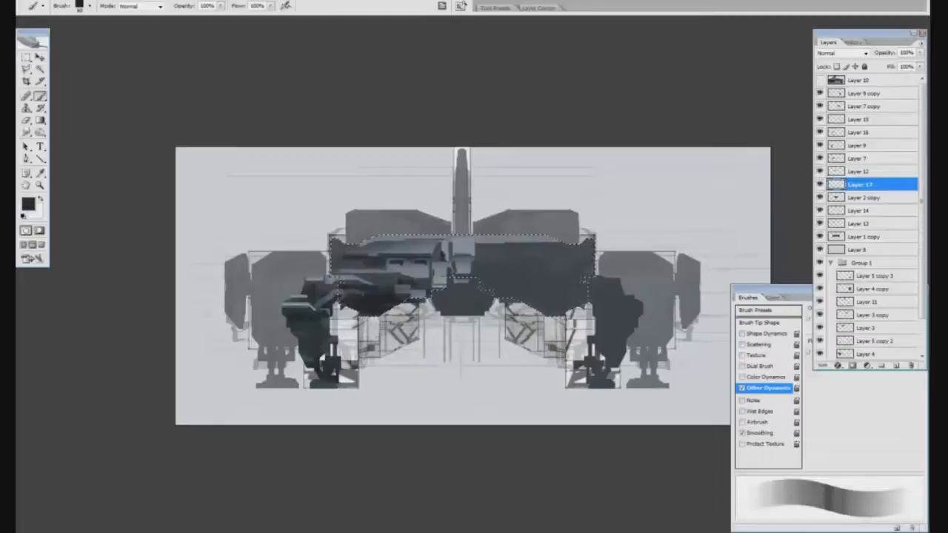
key(e)
key(b)
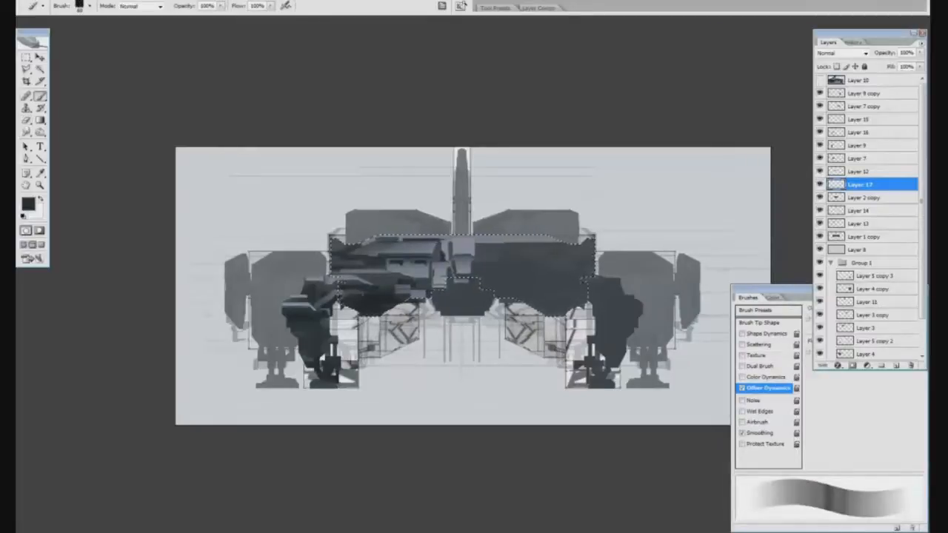
key(e)
key(b)
Add the Layer 2 copy silhouette of the central nose to the selection and make Layer 17 active
ctrl+click(459, 300)
ctrl+shift+click(836, 198)
click(859, 171)
click(859, 184)
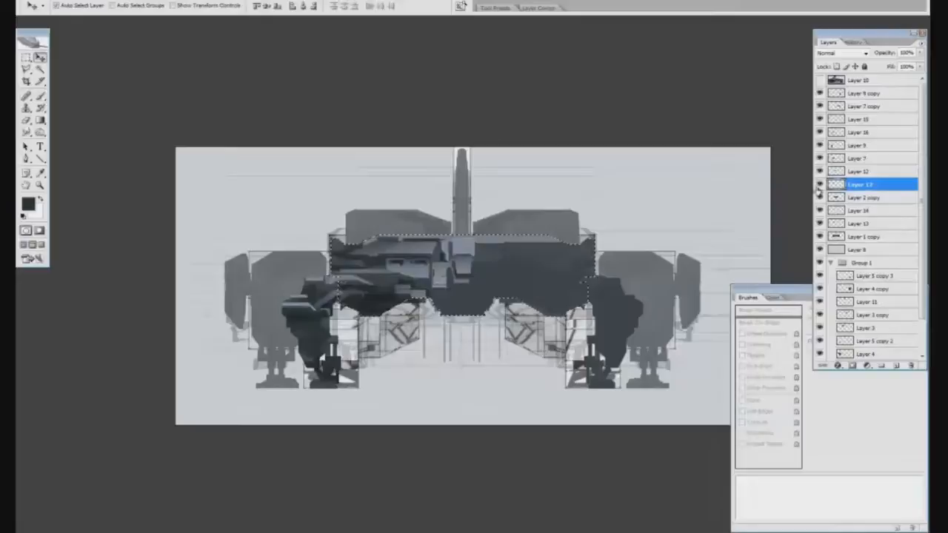
Rotate the brush tip to 152° and paint and smudge dark shading around the central nose
key(b)
click(761, 323)
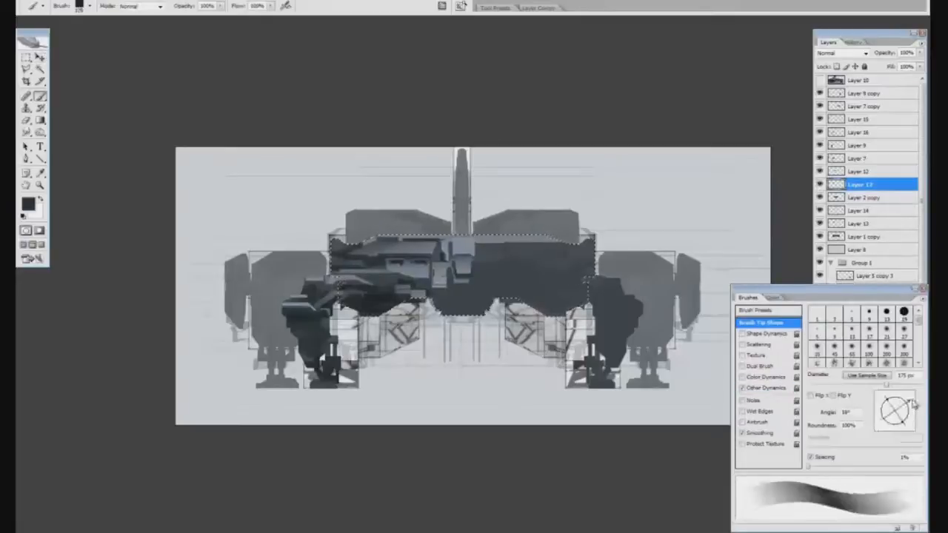
drag(910, 402, 883, 399)
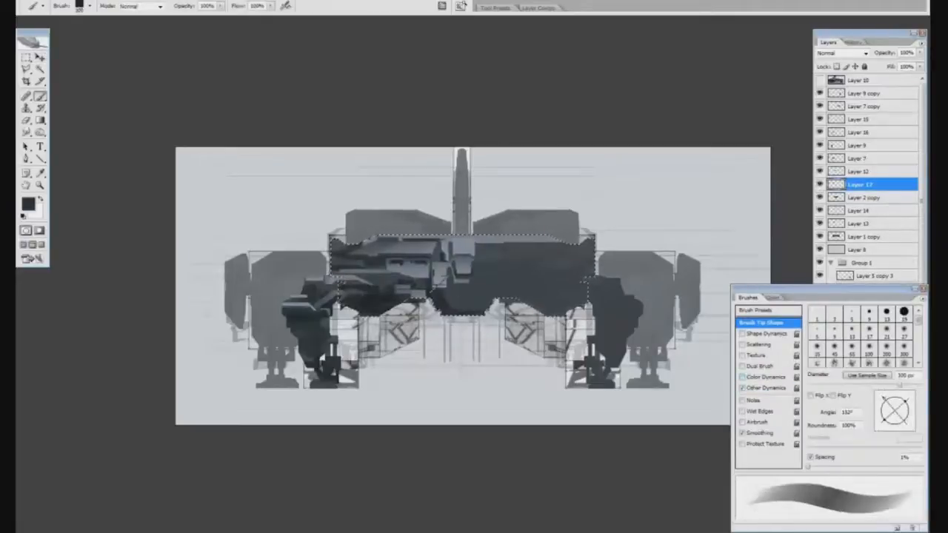
key(r)
click(900, 184)
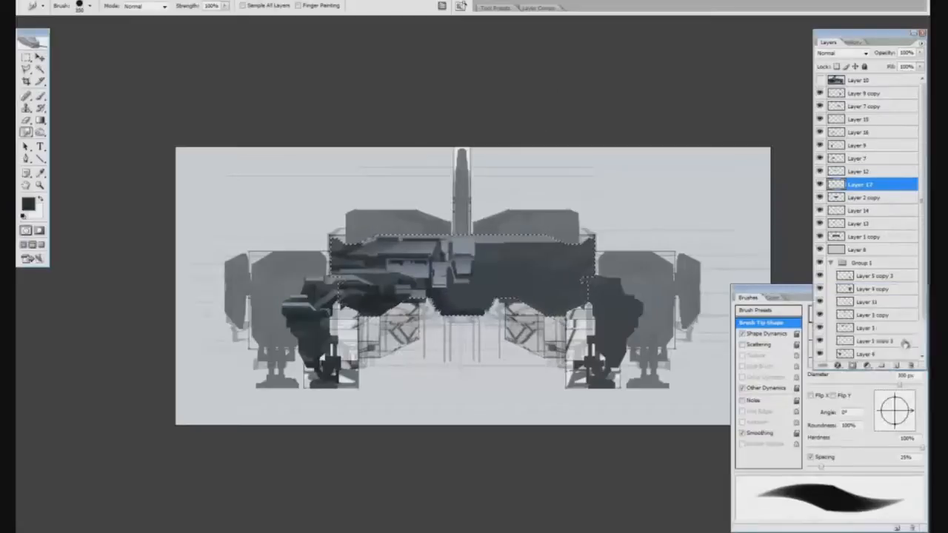
Add a layer above Layer 17 and paint dark shadows on the central nose, sharpening them with the Eraser
click(896, 365)
key(b)
key(e)
key(b)
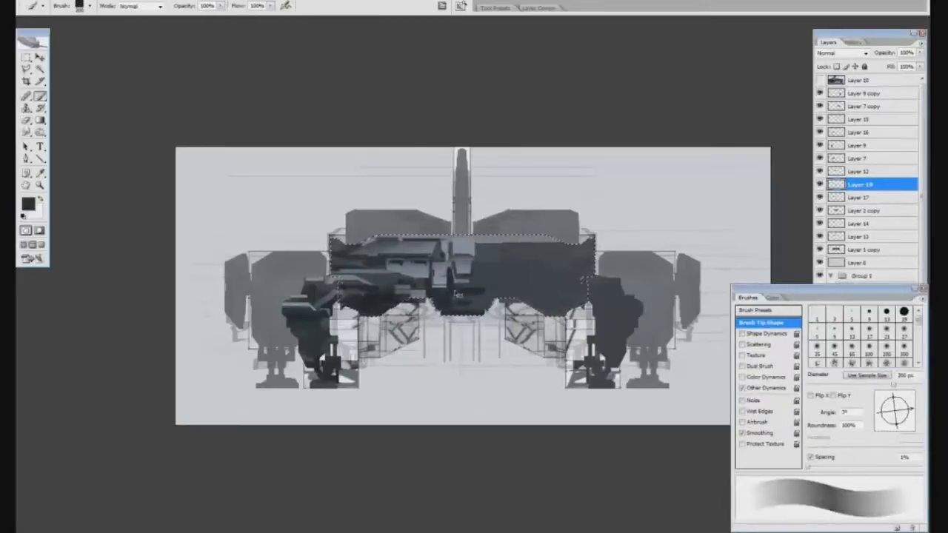
key(e)
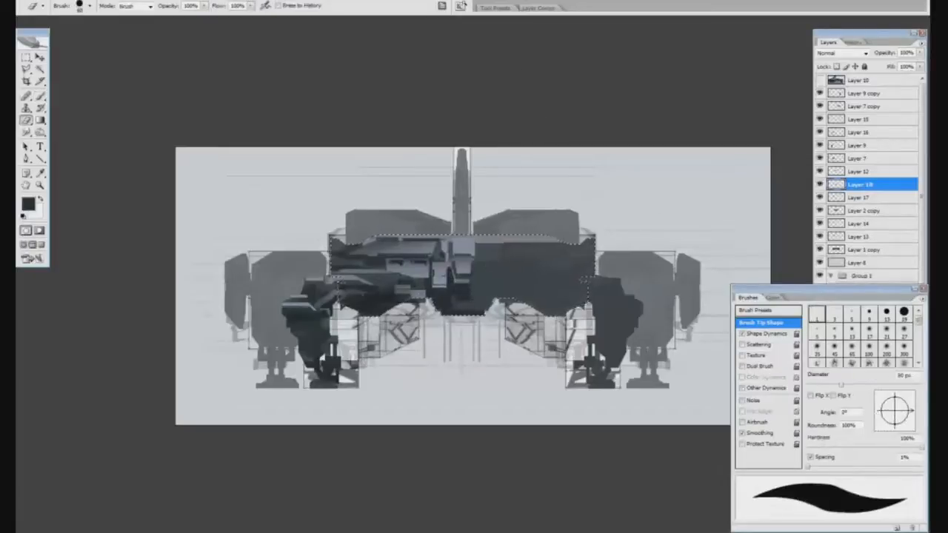
Refine the Layer 17 shading within a rectangular selection beside the nose and clear the selection
click(861, 198)
key(m)
drag(431, 266, 449, 297)
key(b)
key(m)
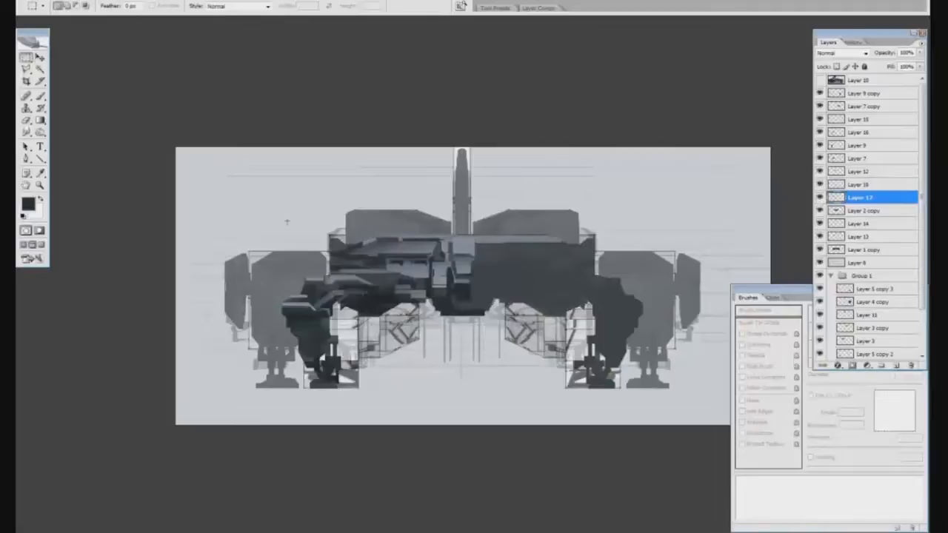
Examine Layers 7, 15 and 16 to identify the left arm and leg artwork
click(833, 134)
click(833, 159)
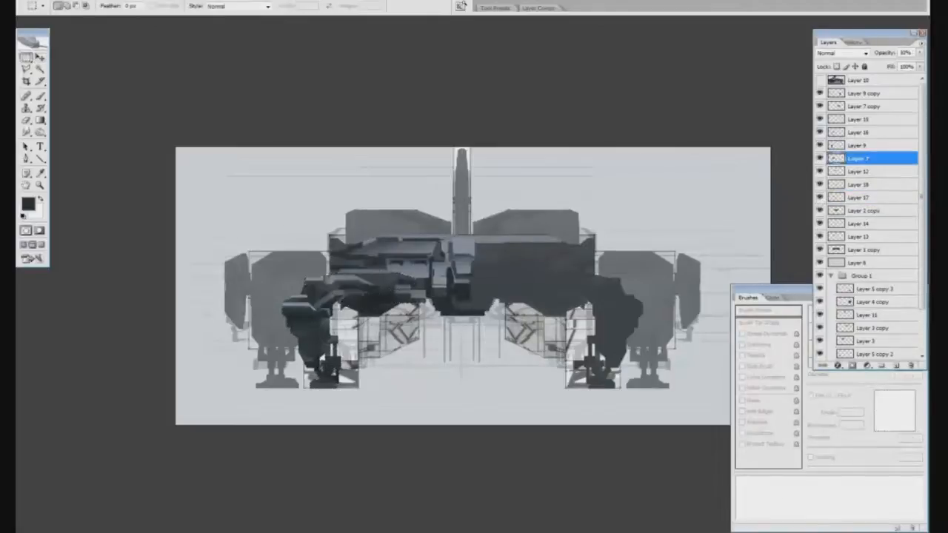
key(r)
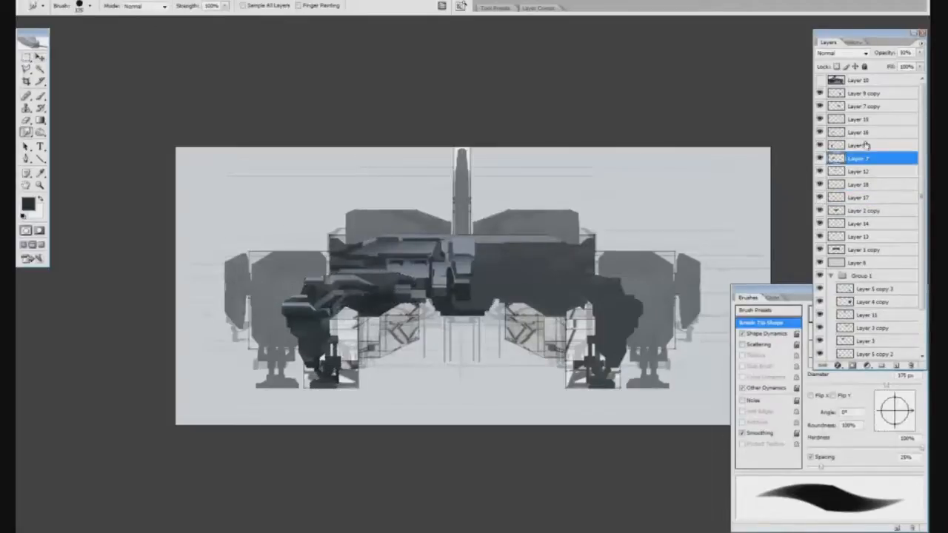
click(866, 132)
ctrl+click(865, 120)
ctrl+click(864, 159)
click(820, 158)
click(819, 158)
Duplicate the left arm and leg artwork of Layers 7, 15 and 16 and mirror the copies onto the right side
key(ctrl+j)
click(40, 2)
mouse_move(82, 178)
click(211, 293)
key(ctrl+t)
drag(360, 323, 574, 322)
key(Return)
drag(864, 106, 911, 365)
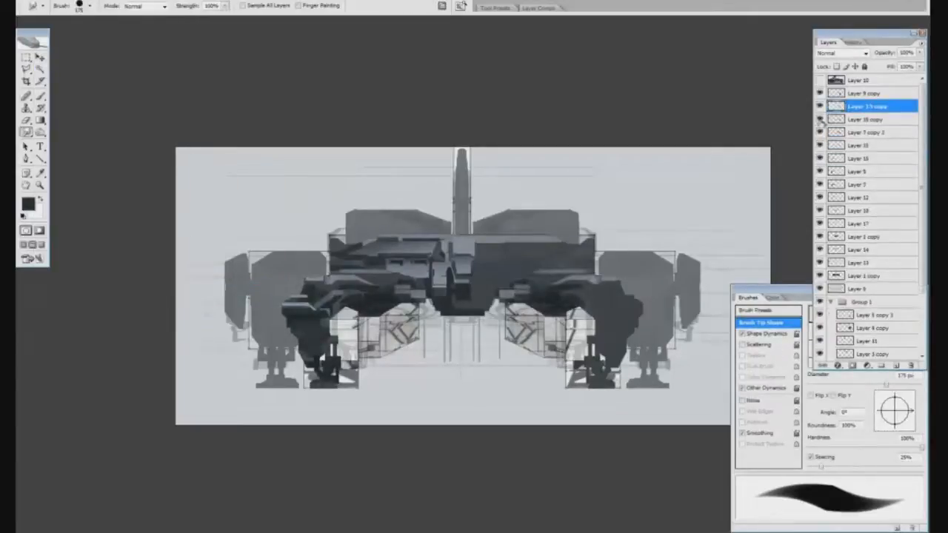
Compare the last change and transform the mirrored artwork to fit the right arm and leg
key(v)
key(ctrl+z)
key(ctrl+shift+z)
key(ctrl+t)
drag(418, 346, 630, 346)
key(Return)
Delete the old Layer 7 copy and move Layer 9 copy beneath Layer 7 copy 2
drag(882, 106, 891, 151)
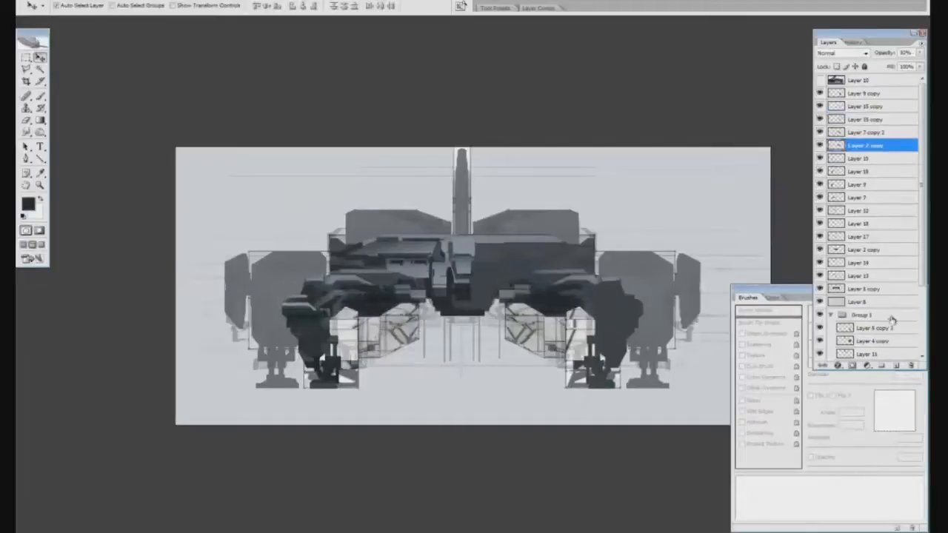
drag(891, 320, 911, 365)
drag(877, 94, 877, 140)
Duplicate detail Layers 12, 17 and 18, mirror the copies to the right half, and merge the copies and originals separately
click(453, 276)
click(820, 211)
click(820, 211)
shift+click(858, 225)
drag(863, 200, 897, 364)
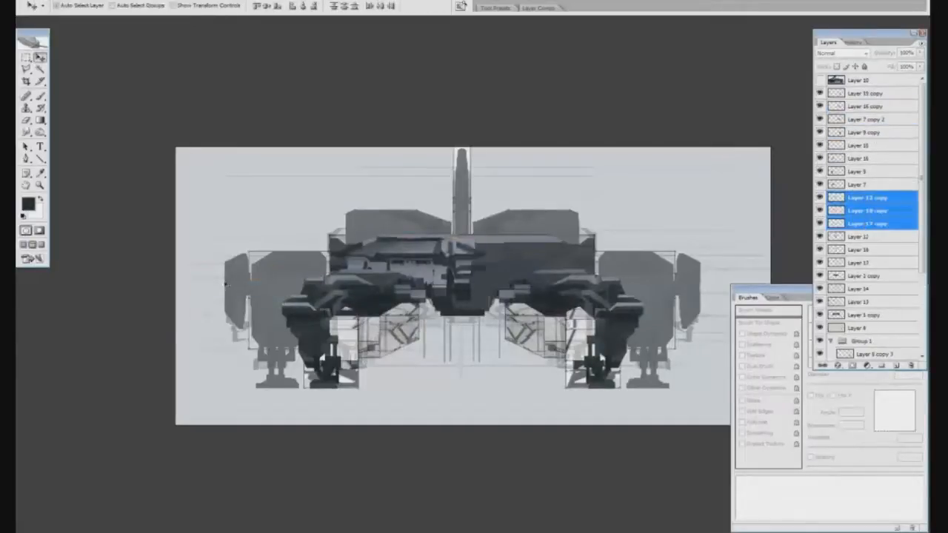
key(ctrl+e)
click(883, 211)
shift+click(881, 238)
key(ctrl+e)
click(863, 238)
Duplicate hull shading Layers 13 and 14, mirror the copies onto the right half, and check them by toggling visibility
drag(867, 248, 897, 365)
click(216, 286)
key(ctrl+t)
key(Return)
shift+click(881, 276)
click(820, 238)
click(821, 238)
click(822, 252)
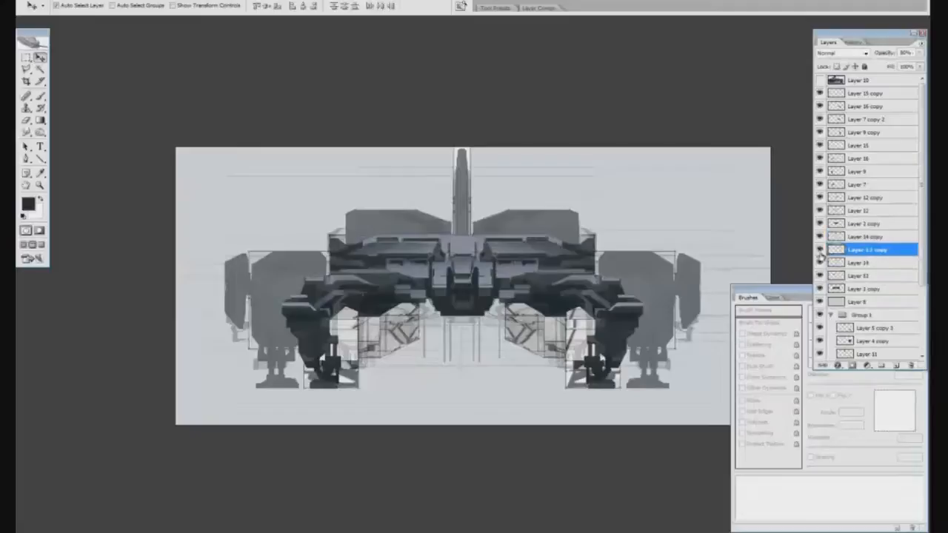
Merge the hull shading layers from Layer 14 copy down to Layer 13 into one layer
key(m)
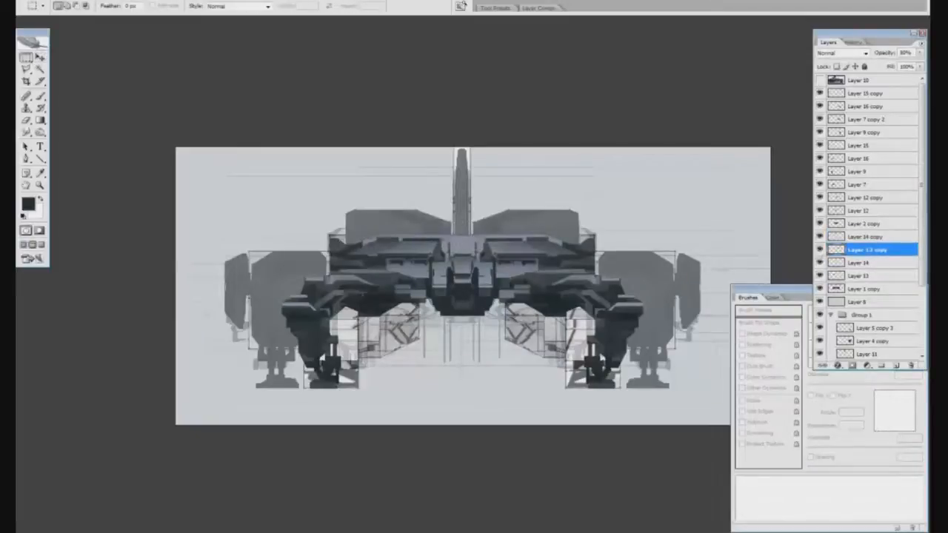
click(868, 277)
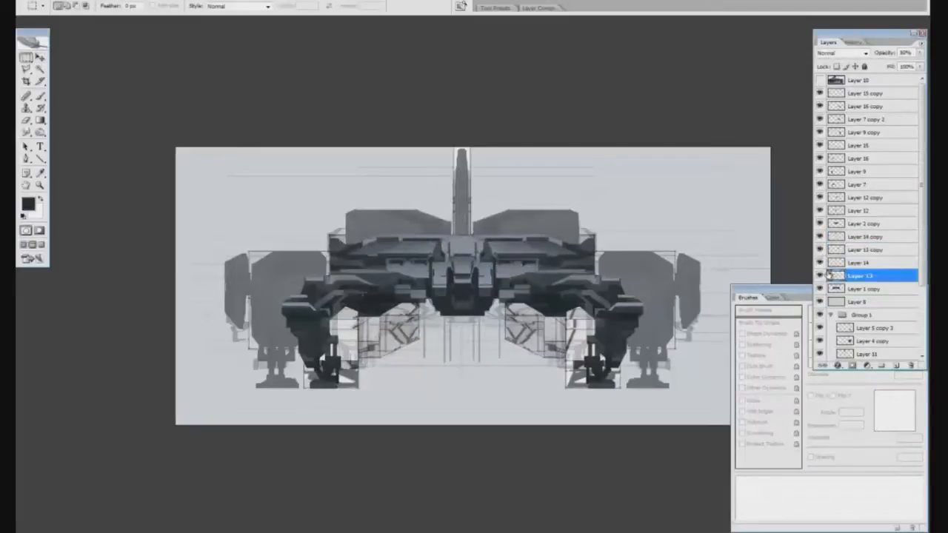
shift+click(863, 237)
key(ctrl+e)
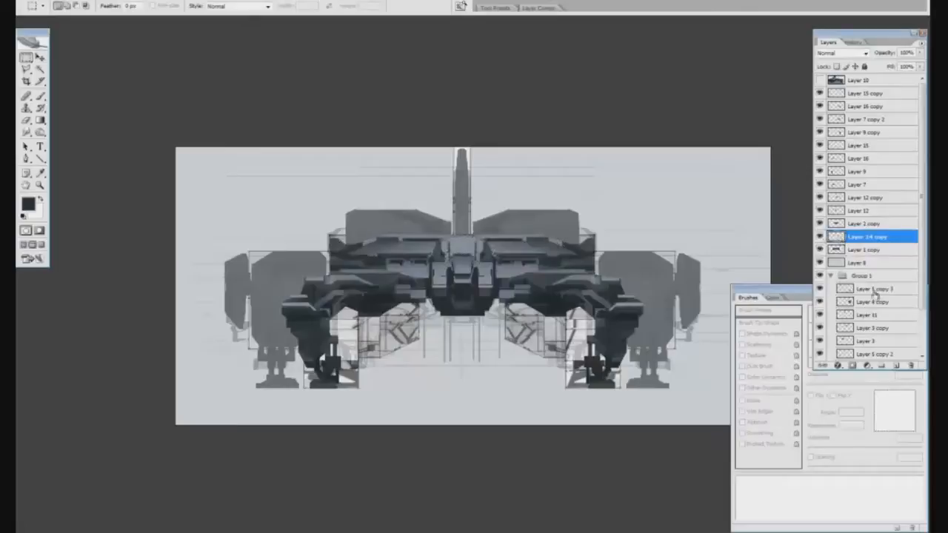
Load the upper-left wing panel's silhouette as a selection and add a layer above Layer 3 in Group 1
scroll(865, 258, down, 3)
ctrl+click(845, 289)
click(866, 288)
key(ctrl+alt+shift+n)
click(859, 211)
key(b)
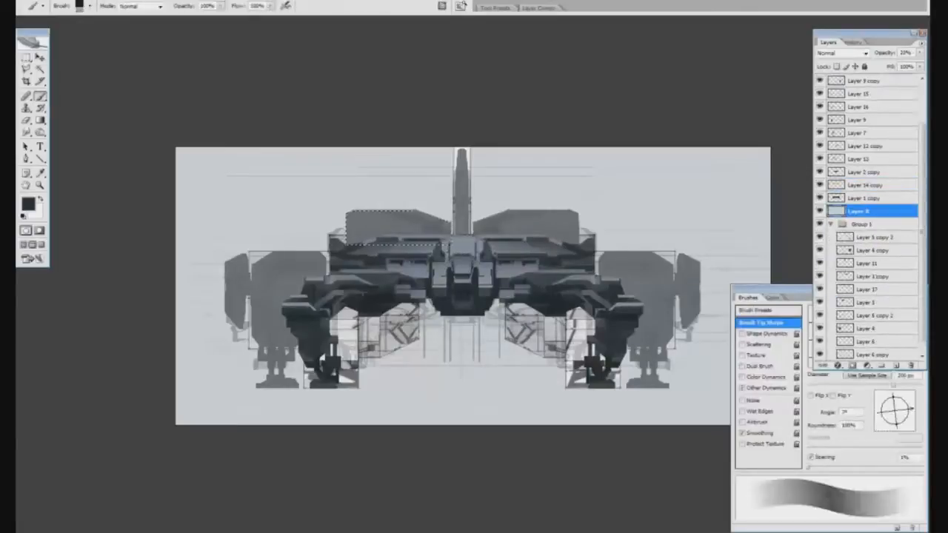
drag(366, 226, 433, 226)
click(913, 410)
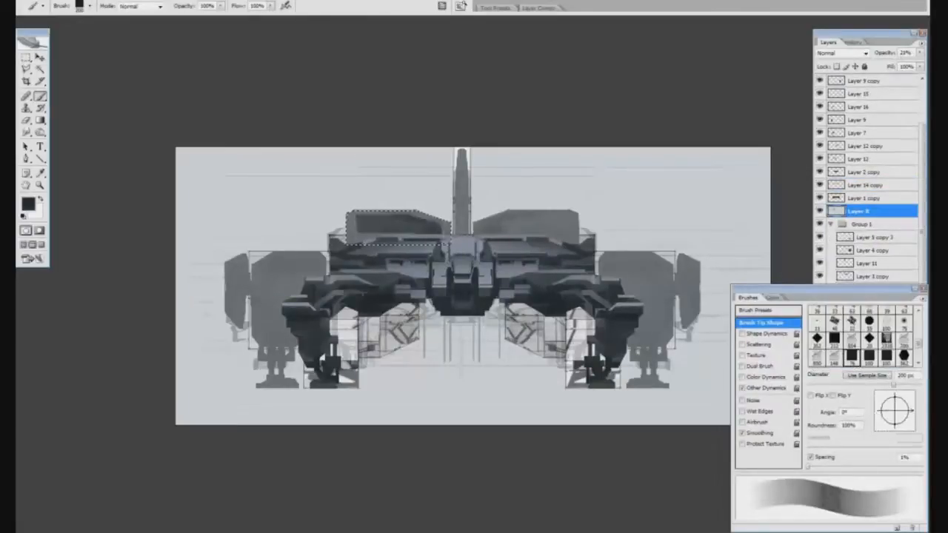
key(e)
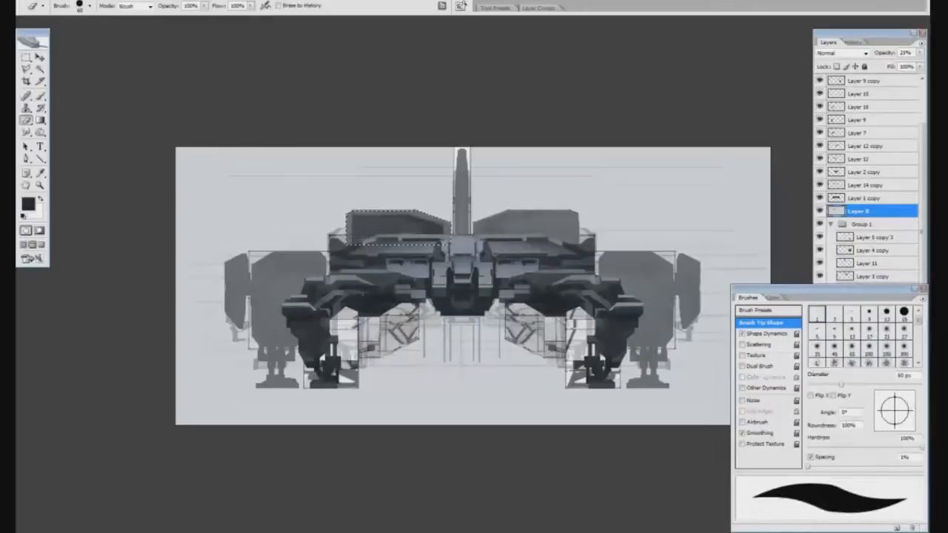
key(ctrl+alt+z)
key(ctrl+alt+z)
Paint dark shading inside the upper-left wing panel on Layer 17 and trim it with the Eraser
scroll(878, 270, down, 1)
click(871, 225)
key(ctrl+alt+shift+n)
key(b)
click(869, 288)
mouse_move(364, 224)
mouse_down()
mouse_move(428, 225)
mouse_move(365, 228)
mouse_up()
key(e)
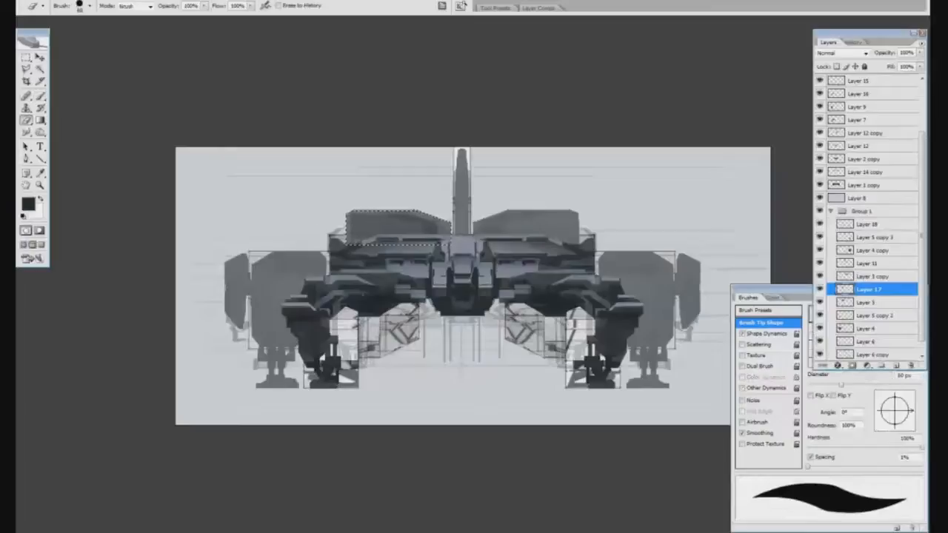
Lower the opacity of the pale Layer 8 overlay and clear the selection
click(894, 199)
drag(884, 54, 866, 56)
key(ctrl+d)
Add a layer above Layer 17 for the wing panel's vent and give it a black layer mask
click(871, 290)
key(b)
alt+click(474, 246)
click(896, 365)
key(bracketleft)
key(bracketleft)
key(bracketleft)
key(bracketleft)
key(bracketleft)
key(bracketleft)
key(bracketleft)
key(bracketleft)
key(bracketleft)
key(bracketleft)
key(bracketleft)
key(e)
click(853, 365)
Reveal evenly spaced horizontal vent slats across the upper-left wing panel through the layer mask, undoing stray strokes
key(bracketright)
key(bracketright)
key(bracketright)
key(bracketright)
key(bracketright)
key(x)
key(bracketleft)
key(bracketleft)
drag(348, 218, 445, 219)
key(ctrl+z)
drag(348, 224, 445, 225)
drag(345, 230, 444, 231)
mouse_move(347, 234)
mouse_down()
mouse_move(444, 234)
mouse_move(363, 239)
mouse_up()
key(ctrl+z)
key(bracketright)
key(bracketright)
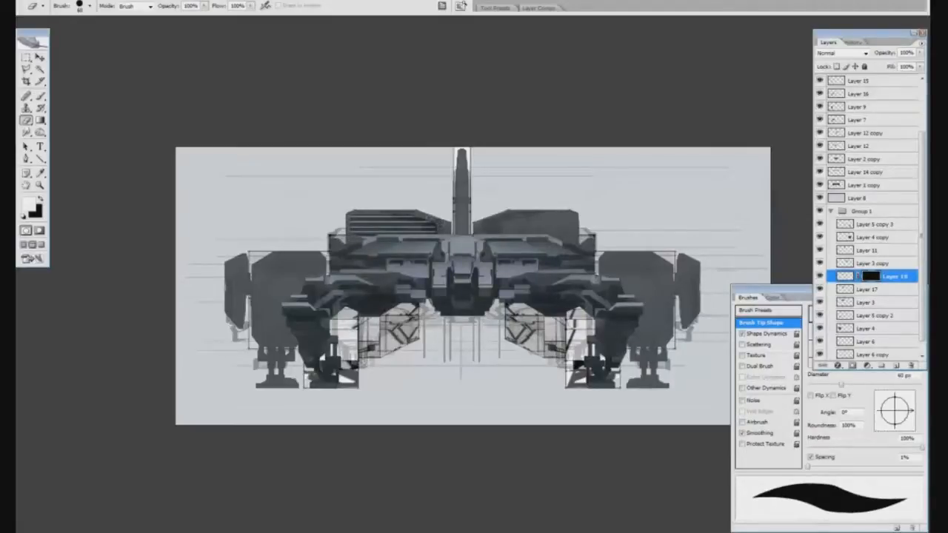
Add a layer beneath the slats, paint a dark vent recess on it, and erase its upper edge
click(896, 366)
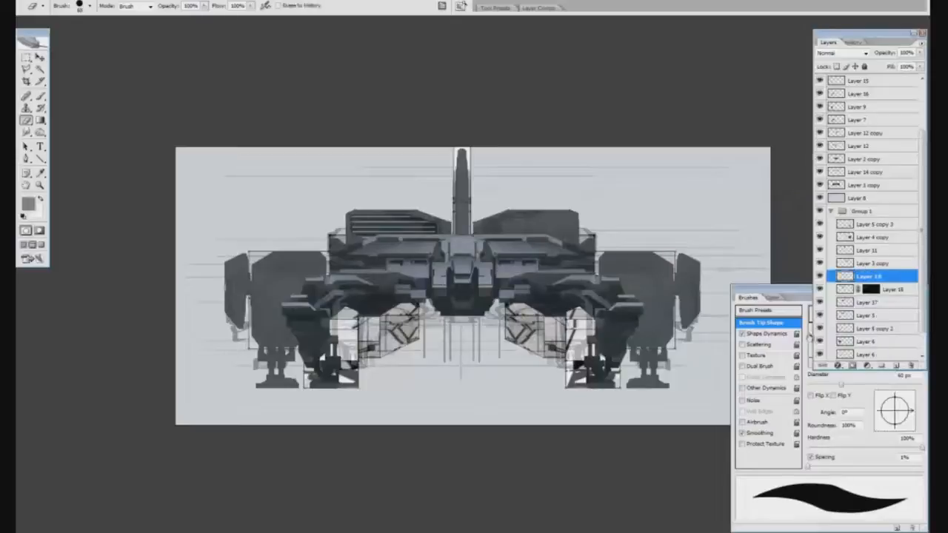
key(b)
key(d)
drag(873, 276, 872, 295)
drag(354, 224, 437, 224)
key(e)
mouse_move(351, 202)
mouse_down()
mouse_move(443, 200)
mouse_move(447, 209)
mouse_up()
Add a layer mask to the dark vent recess, reduce the Eraser's size, and lower the slat layer's opacity
click(853, 365)
key(bracketleft)
key(bracketleft)
key(bracketleft)
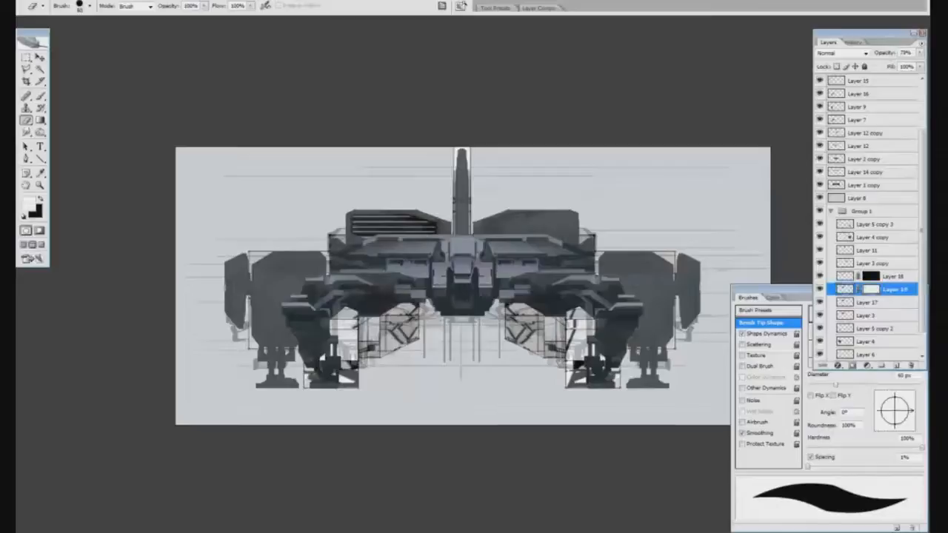
key(ctrl+minus)
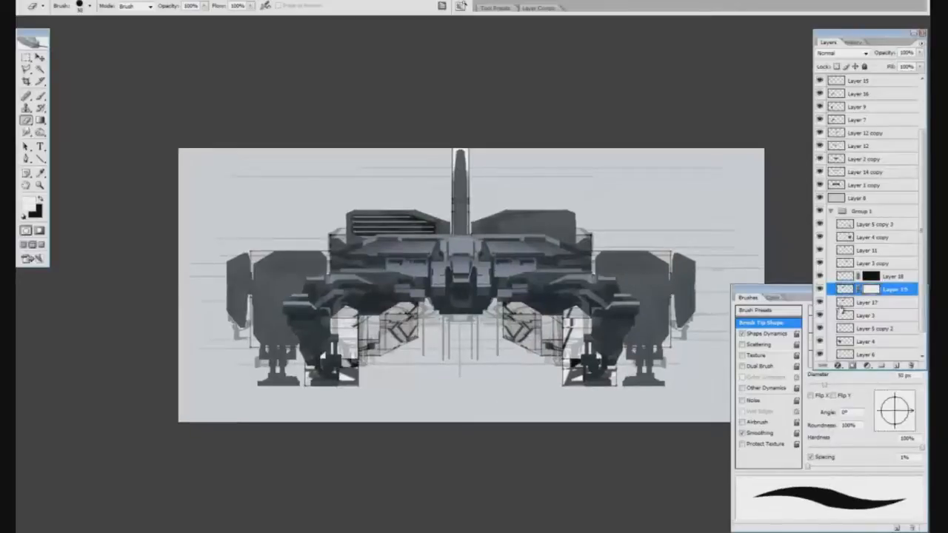
click(894, 277)
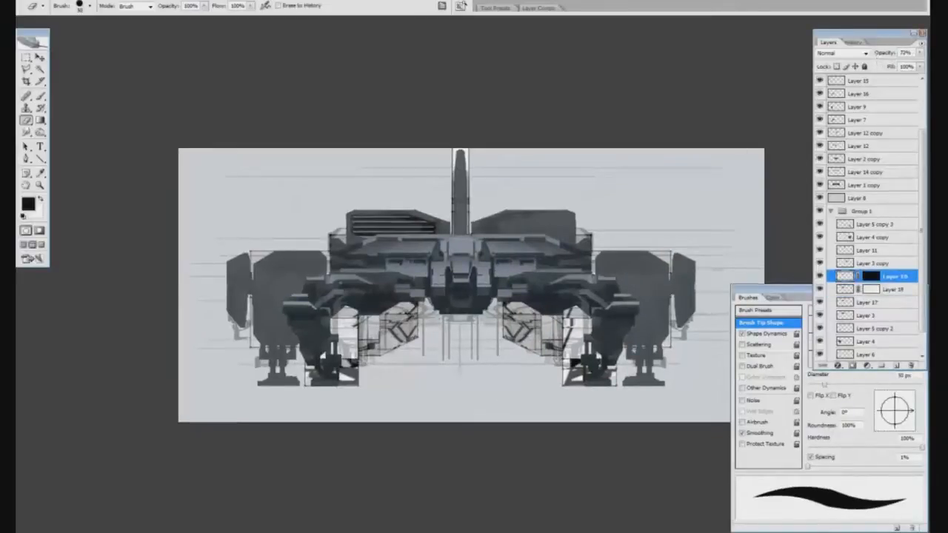
Add a layer above Layer 18 and paint a dark vertical divider on the vent plus thin antennas around the left pod, cleaning up with the Eraser
drag(421, 243, 348, 237)
key(ctrl+shift+alt+n)
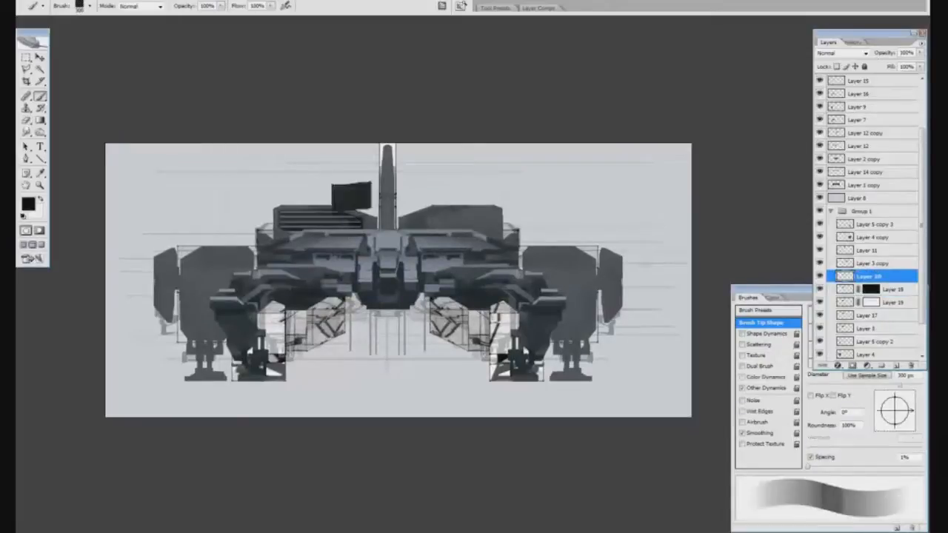
key(m)
key(b)
alt+click(346, 228)
key(o)
key(b)
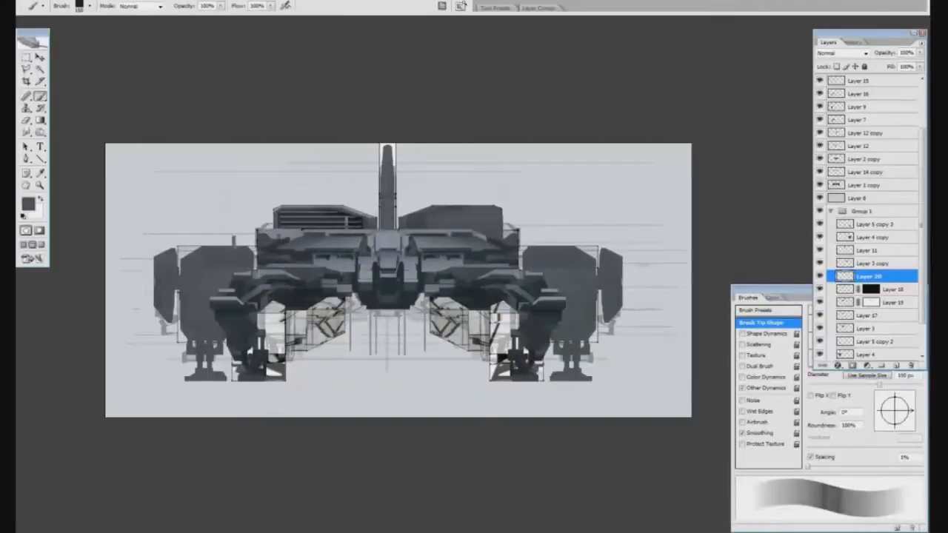
key(e)
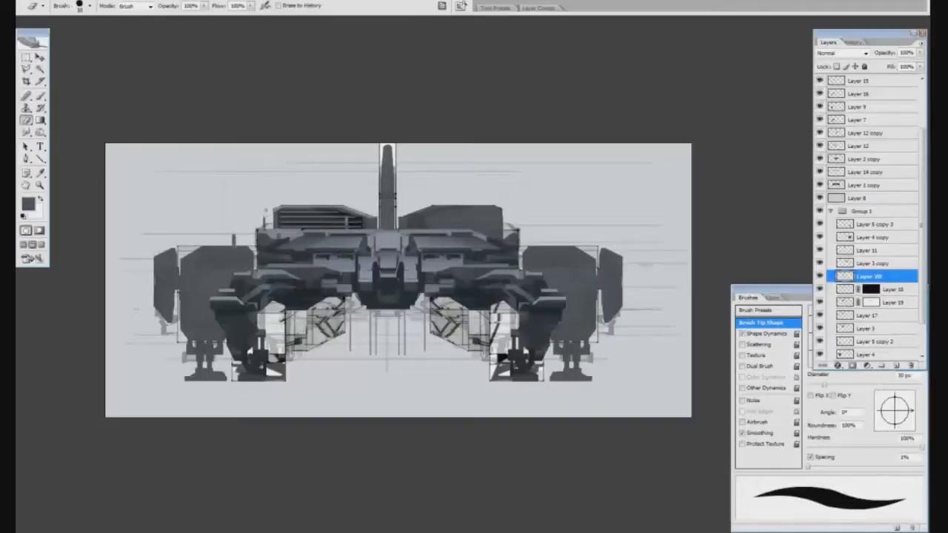
Load Layer 4's silhouette as a selection and paint a dark recessed panel and shadows on the left pod
key(b)
ctrl+click(845, 354)
alt+click(243, 320)
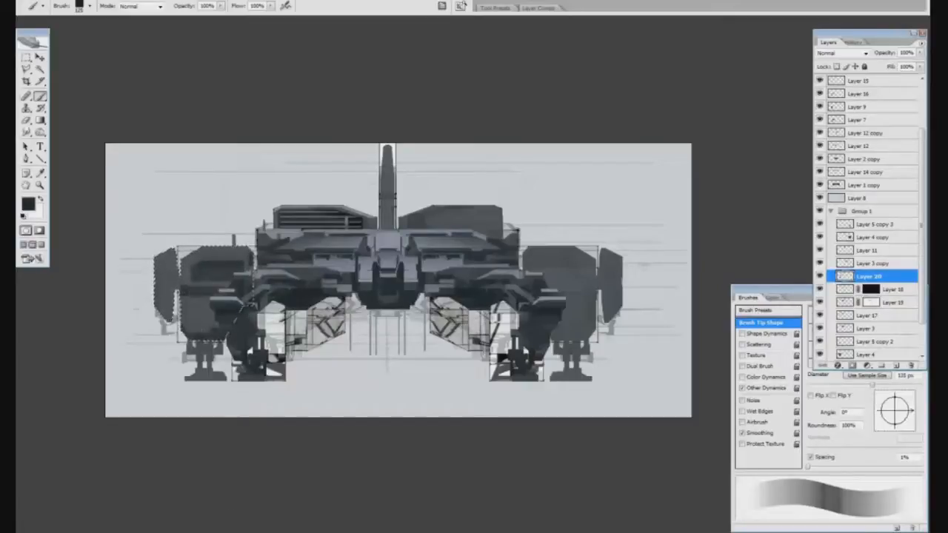
key(e)
key(b)
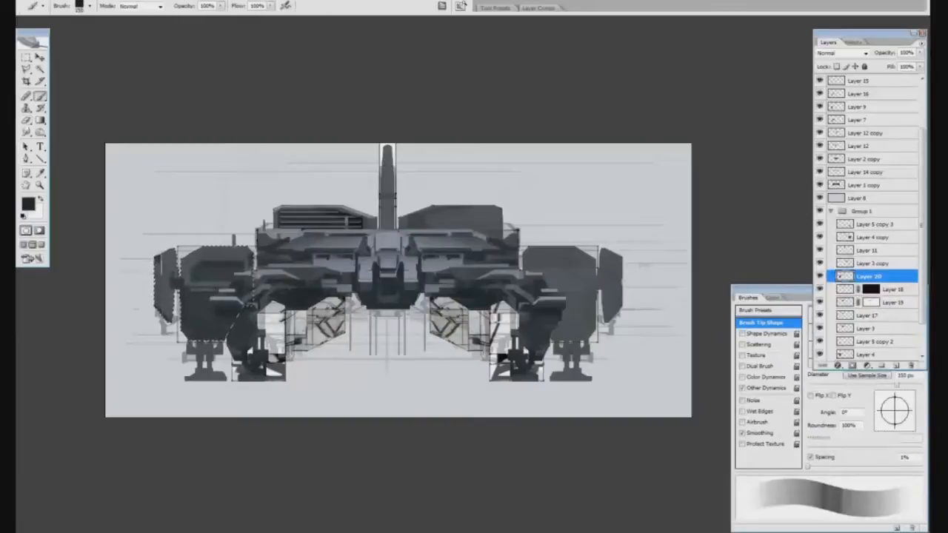
key(bracketleft)
key(bracketleft)
Sample a lighter grey, add a layer above Layer 18, and paint highlights along the left pod's upper edges, trimming them with the Eraser
alt+click(351, 267)
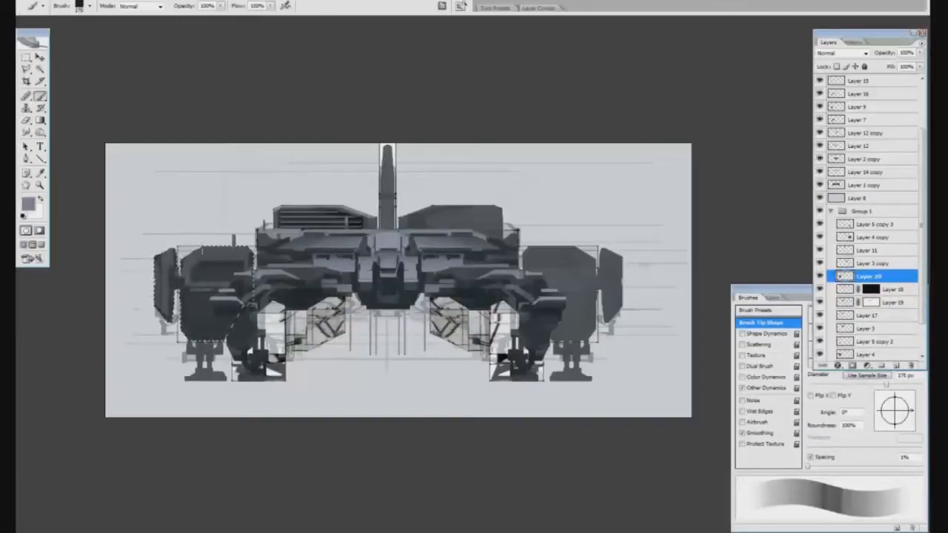
click(892, 290)
click(897, 365)
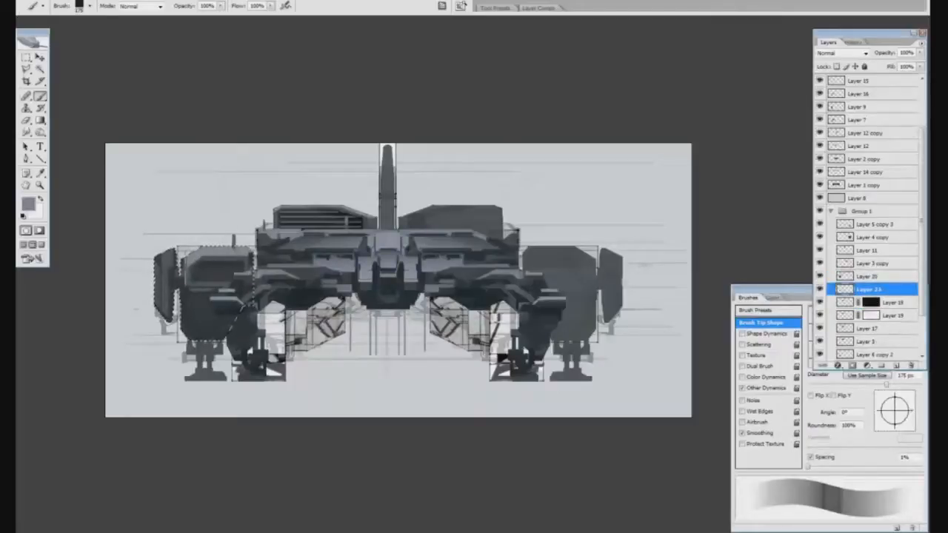
key(e)
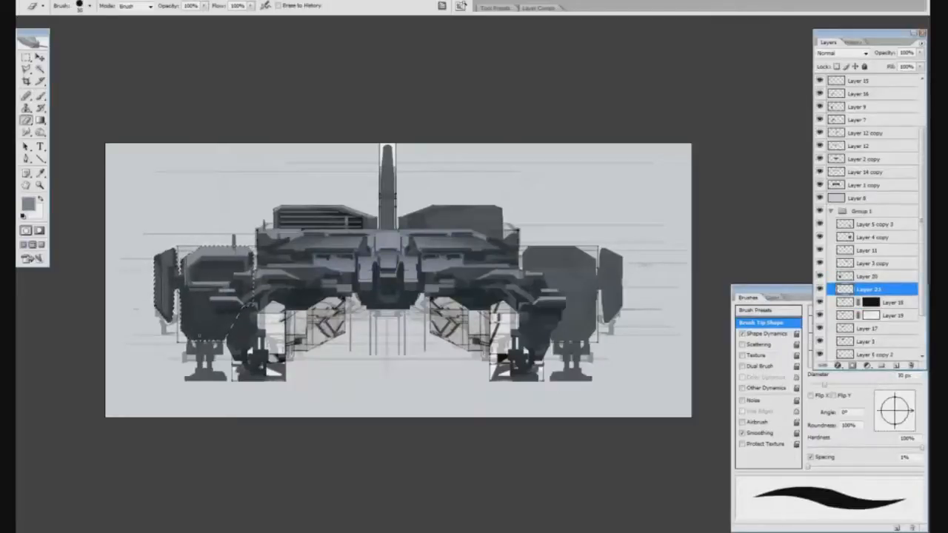
key(b)
key(e)
key(b)
Clear the selection and paint dark strokes across the outer left landing leg
scroll(855, 304, down, 3)
key(d)
drag(189, 352, 221, 352)
drag(192, 377, 225, 377)
drag(189, 345, 221, 346)
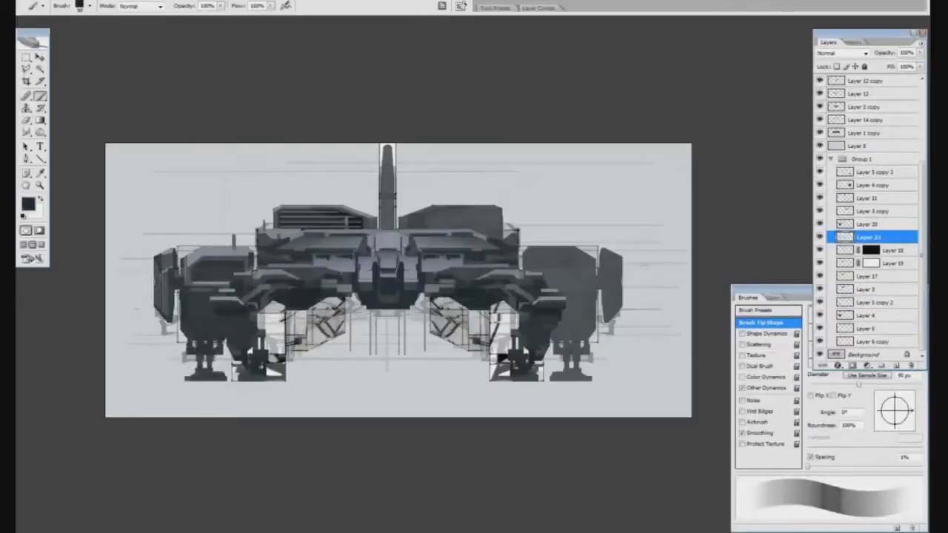
Add a layer directly above the Background and paint over the leftover sketch lines on the left half with the sampled background grey
click(865, 354)
click(896, 365)
alt+click(355, 159)
key(ctrl+minus)
key(bracketright)
key(bracketright)
key(bracketright)
key(bracketright)
key(bracketright)
key(bracketright)
mouse_move(177, 167)
mouse_down()
mouse_move(359, 164)
mouse_move(358, 192)
mouse_up()
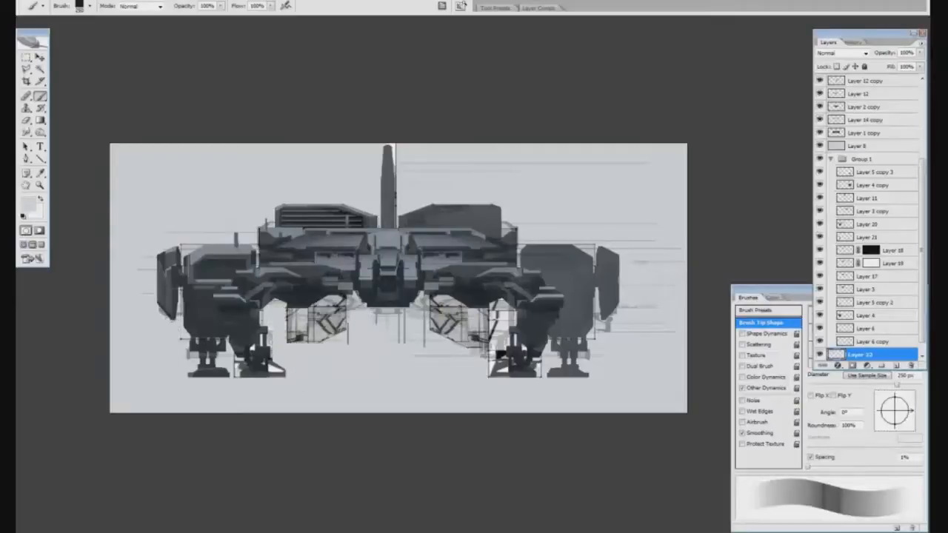
Duplicate the sketch-covering layer, flip it to the right half, and nudge it left into alignment
key(ctrl+j)
key(ctrl+t)
key(Return)
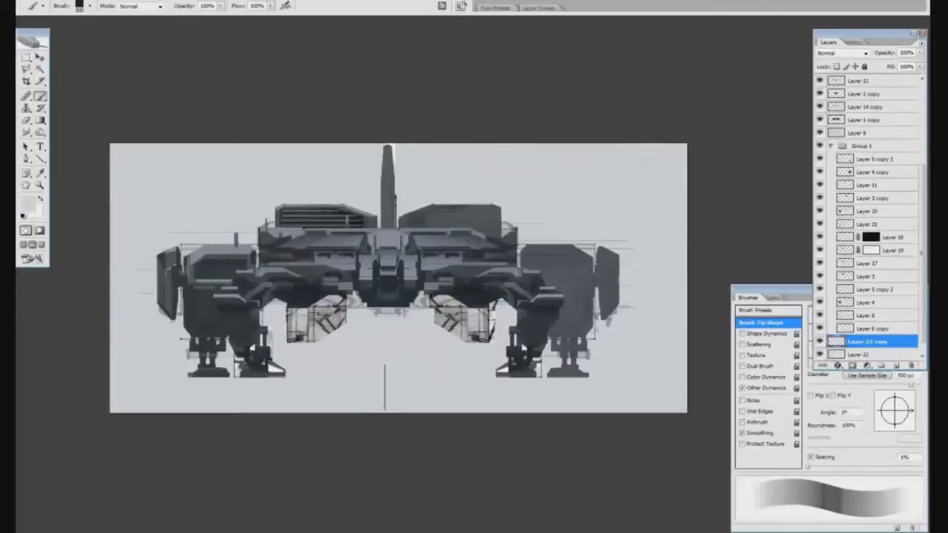
key(v)
key(shift+Left)
key(shift+Left)
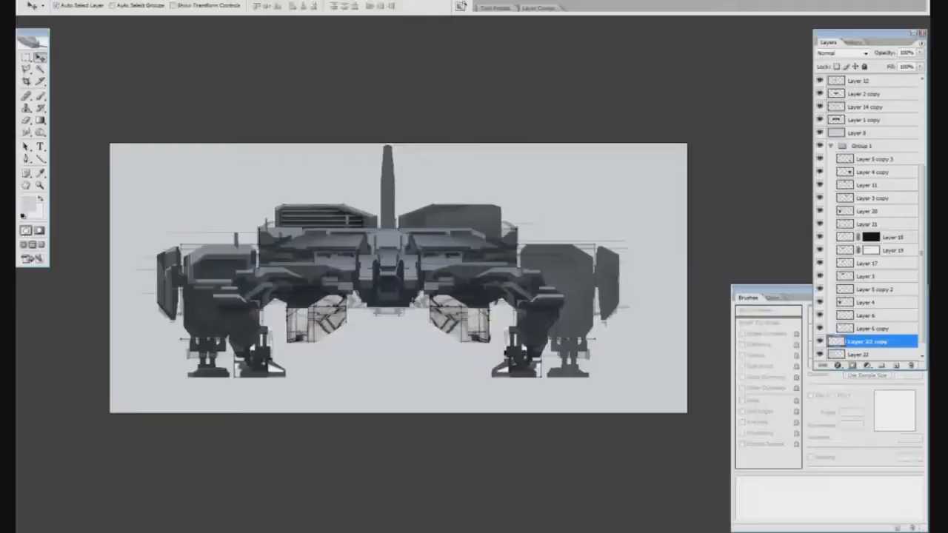
Add a layer beneath the sketch-covering layers and fill the two fins under the hull with dark grey
click(463, 322)
key(b)
alt+click(446, 293)
drag(433, 316, 468, 326)
drag(342, 320, 301, 320)
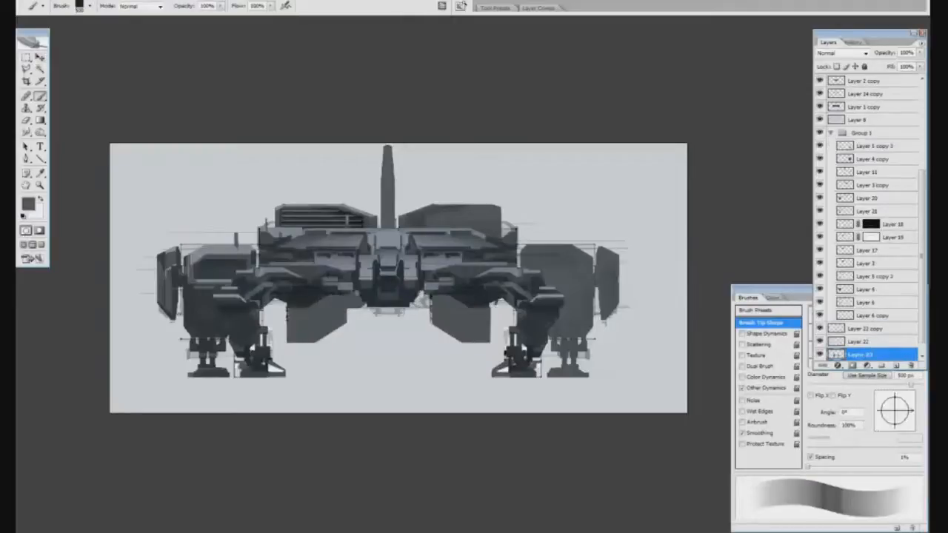
Rework the inner ends of the two lower fins using a rectangular selection, and burn dark shading into both fins
key(m)
drag(311, 285, 399, 372)
key(ctrl+d)
key(o)
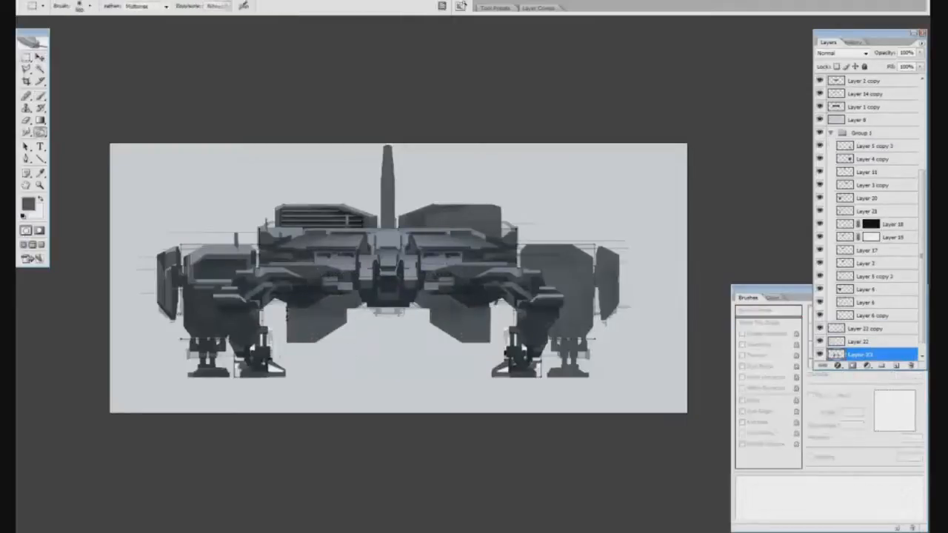
drag(440, 300, 446, 316)
drag(340, 302, 305, 305)
Duplicate Layers 20, 21, 18, 19 and 17 together
key(v)
click(873, 198)
ctrl+click(874, 211)
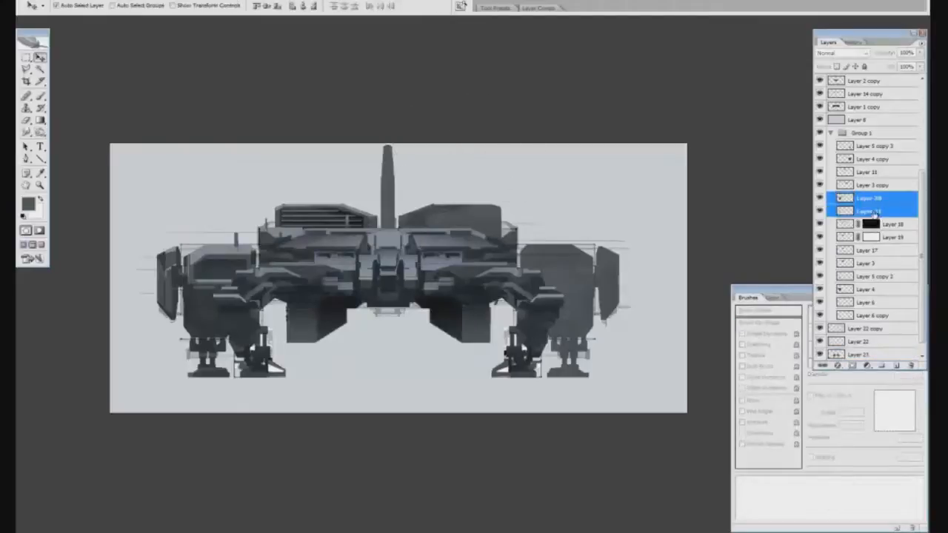
ctrl+click(889, 225)
ctrl+click(889, 238)
ctrl+click(868, 251)
drag(863, 250, 896, 366)
Flip the duplicated detail layers horizontally, align them over the ship's right half, and place them at the top of Group 1
click(46, 0)
click(218, 286)
key(ctrl+t)
drag(267, 289, 509, 289)
key(Return)
drag(893, 254, 878, 140)
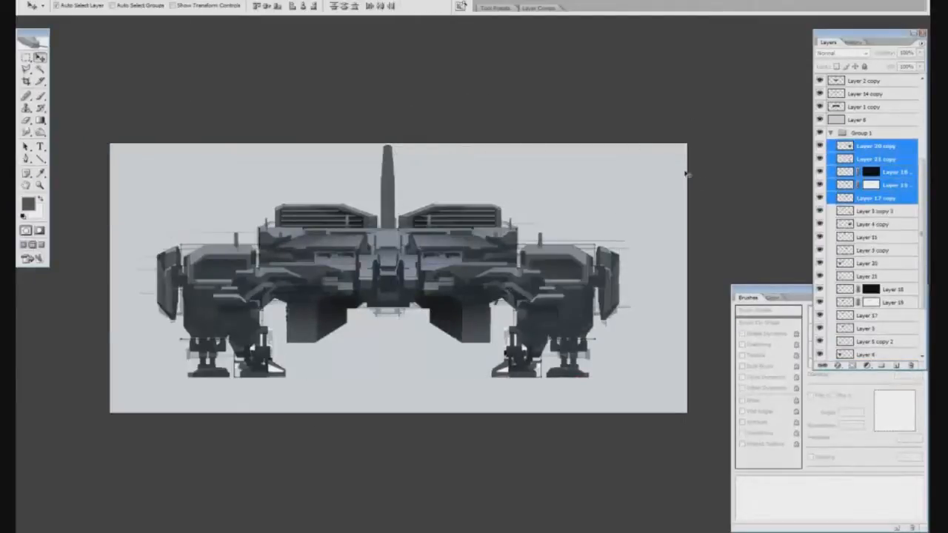
Add a layer above Layer 20 and darken the left landing leg and lower pod with a black gradient
click(866, 263)
scroll(866, 251, down, 1)
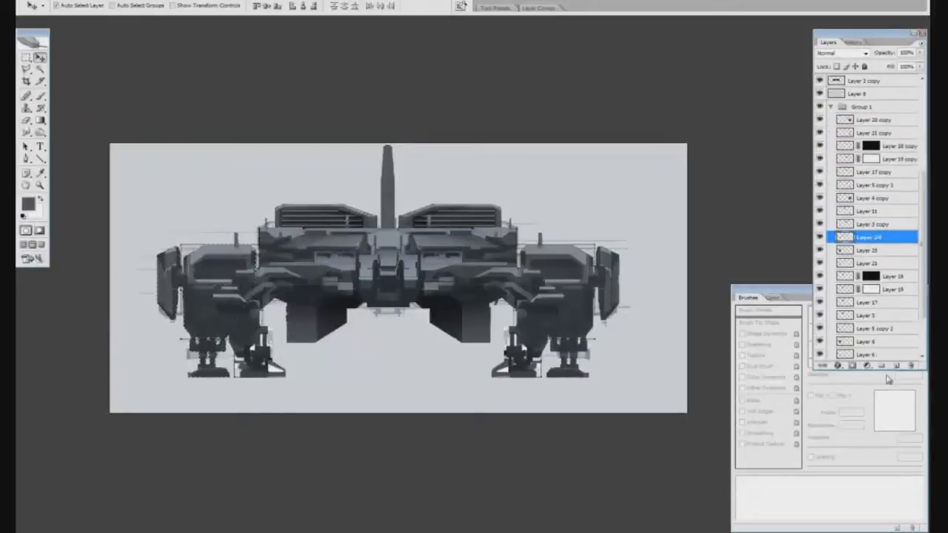
key(g)
key(d)
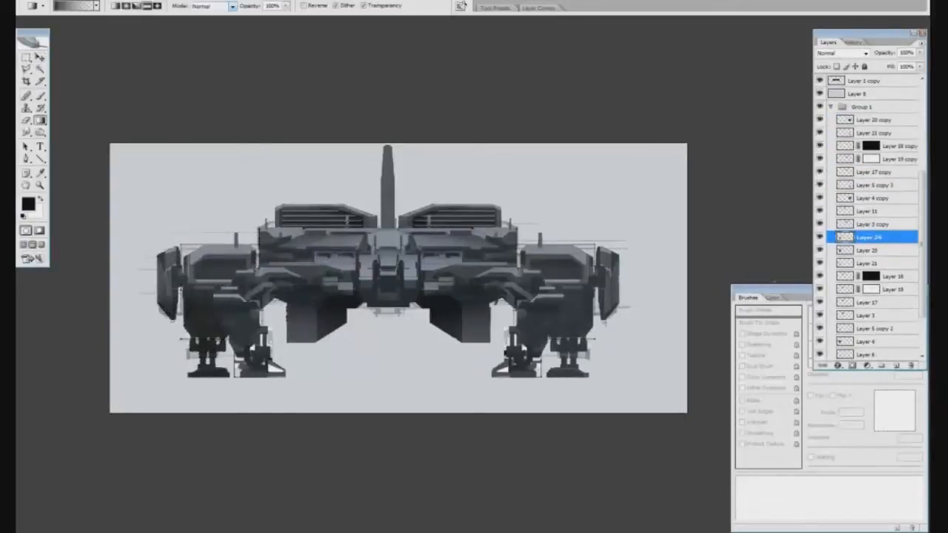
Duplicate the Layer 24 leg shading, flip it horizontally, and move the copy onto the right landing leg
key(m)
scroll(857, 275, up, 4)
scroll(857, 277, down, 2)
drag(865, 315, 896, 365)
click(37, 1)
click(231, 287)
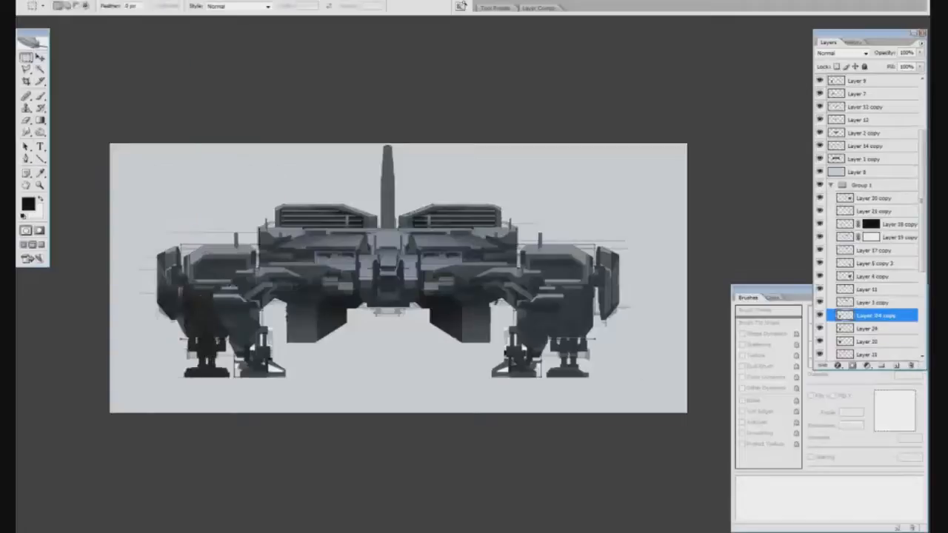
key(v)
drag(211, 315, 578, 315)
Place the mirrored leg shading at the top of Group 1, lower its opacity, and select Layer 24 for the same adjustment
drag(889, 316, 896, 196)
drag(889, 57, 882, 57)
click(891, 331)
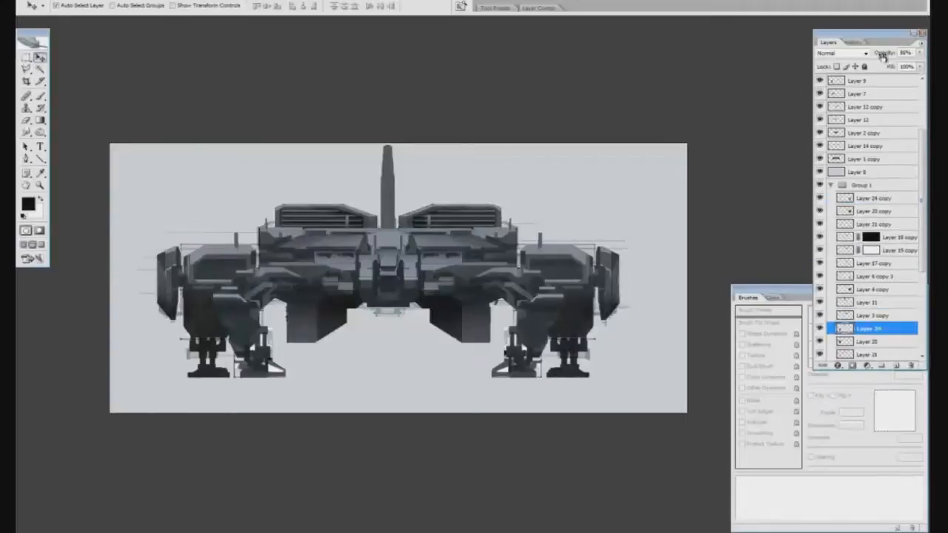
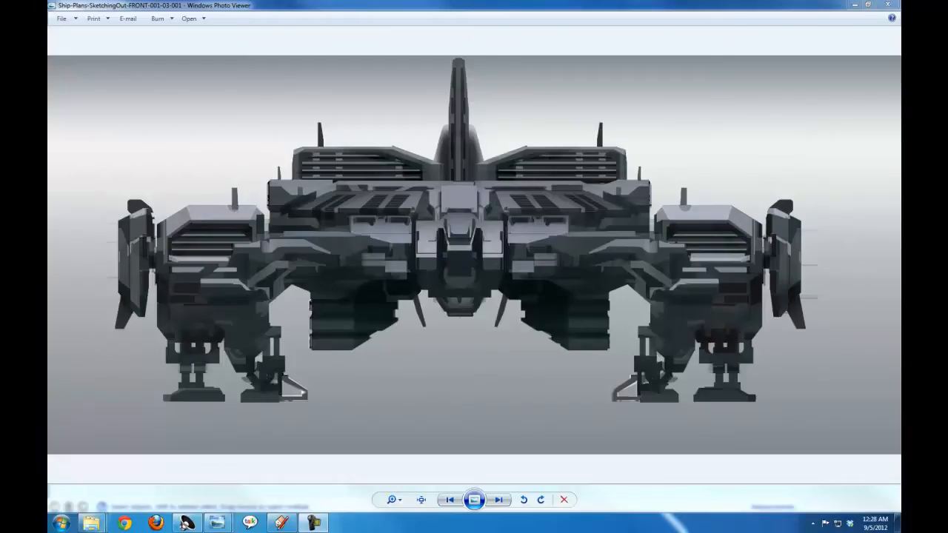
Switch to SketchUp and draw a horizontal rectangle in the empty space above the plain white box
mouse_move(322, 527)
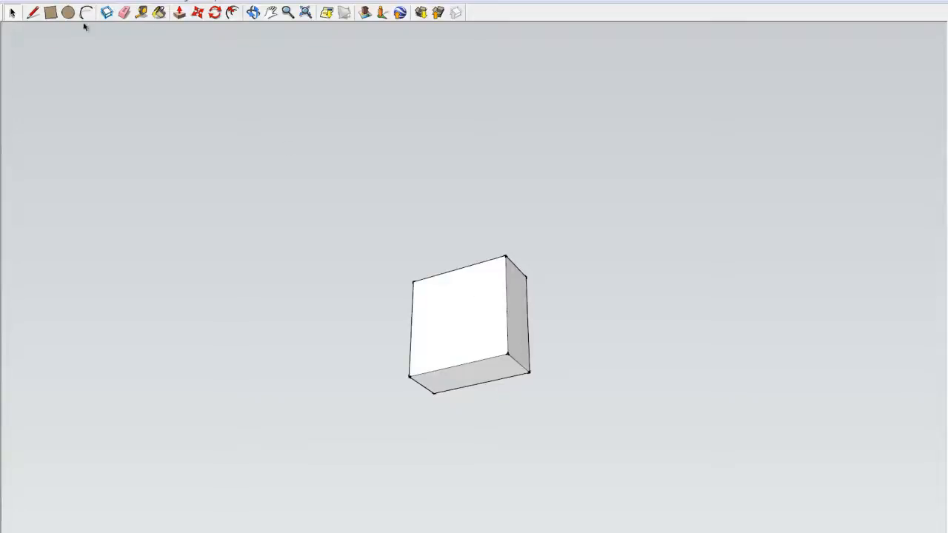
click(52, 13)
click(405, 119)
key(Escape)
click(389, 220)
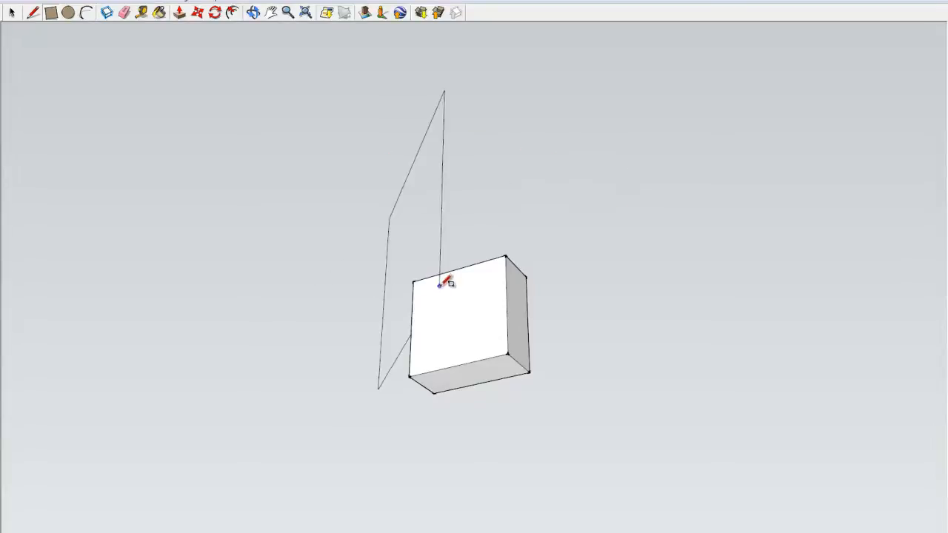
click(498, 238)
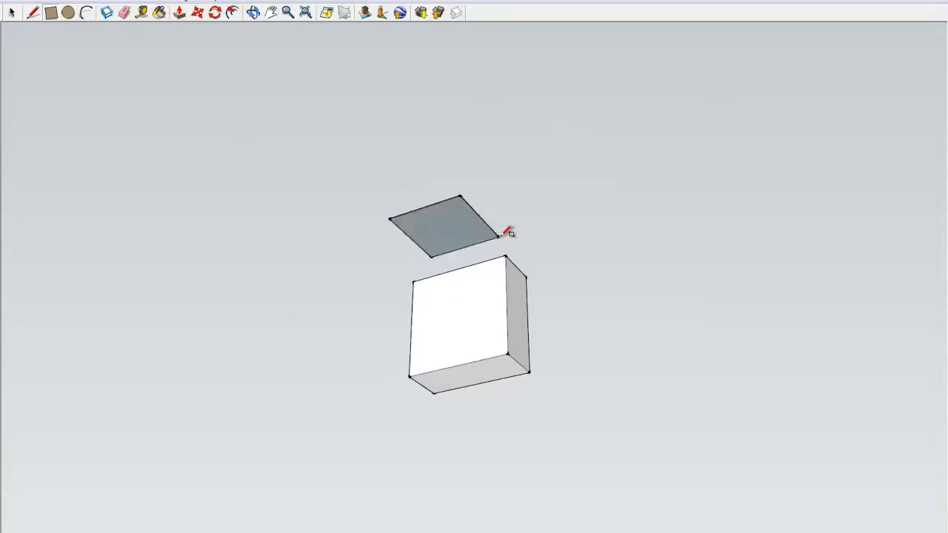
Extrude the new rectangle downward with Push/Pull into a thin slab
click(182, 14)
click(461, 238)
click(455, 257)
drag(495, 238, 496, 258)
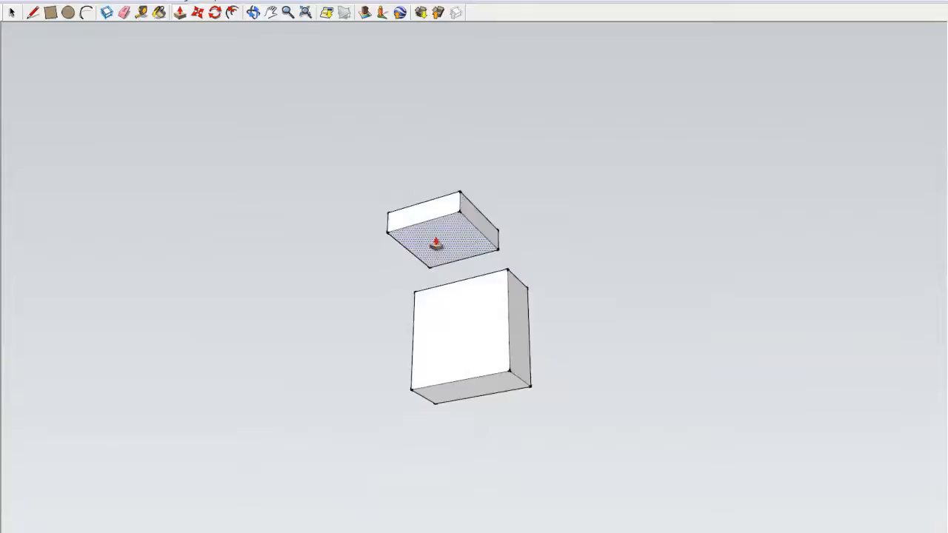
Examine the boxes carrying the ship's side-view sketch, from the textured front face down to the cut-out fuselage profile
scroll(485, 335, down, 6)
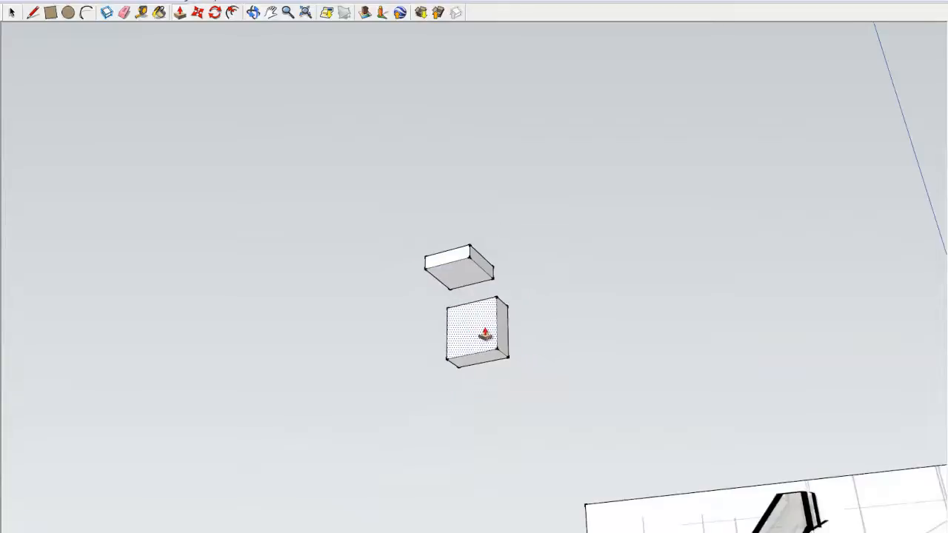
scroll(671, 463, up, 3)
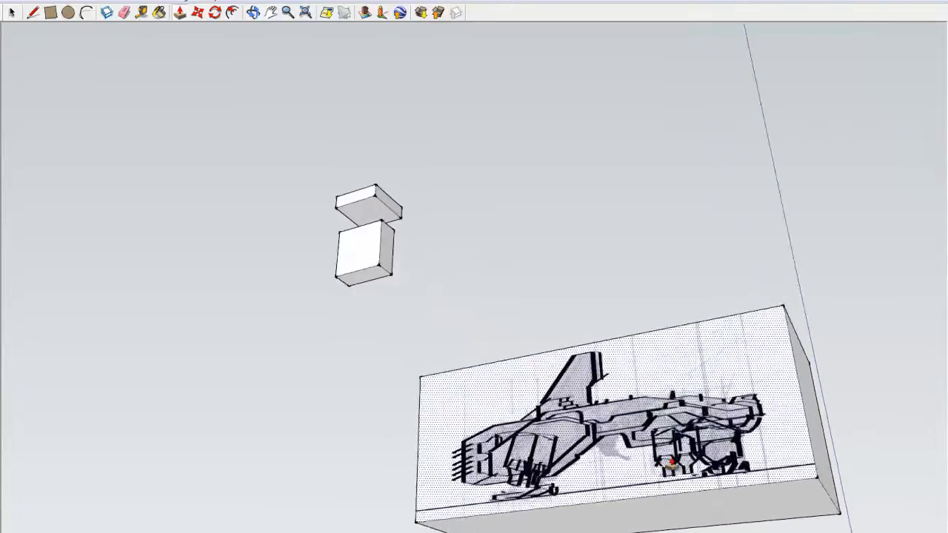
click(12, 13)
click(595, 445)
mouse_move(653, 405)
mouse_down()
mouse_move(652, 438)
mouse_move(596, 435)
mouse_move(548, 408)
mouse_up()
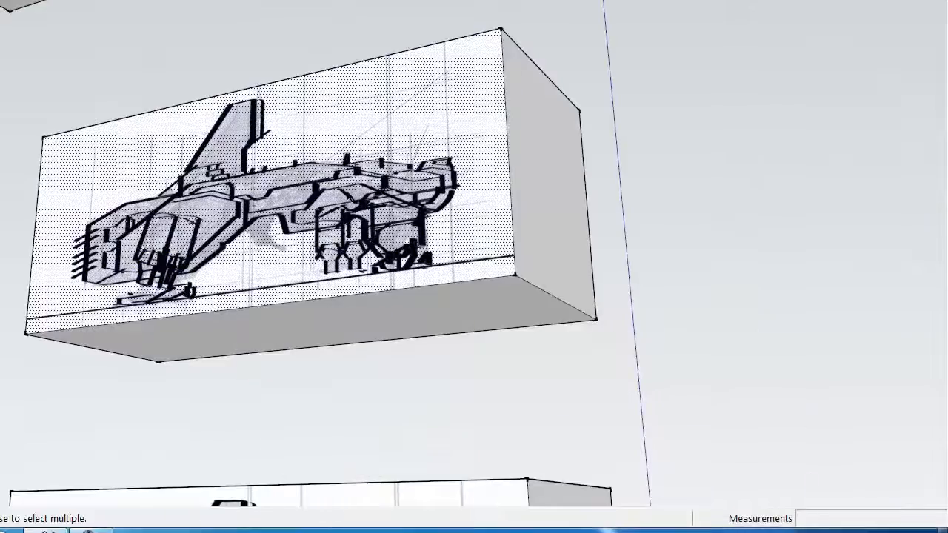
click(801, 228)
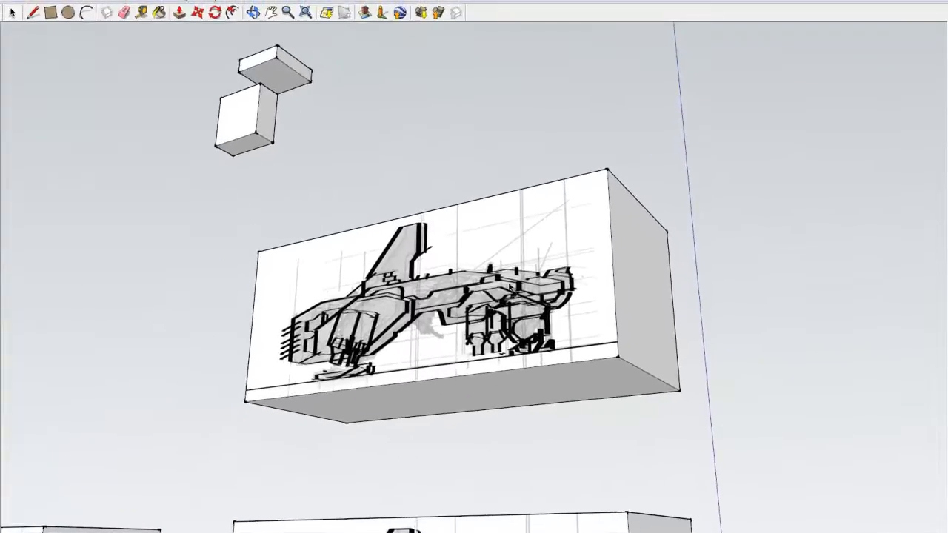
click(270, 12)
drag(482, 434, 505, 0)
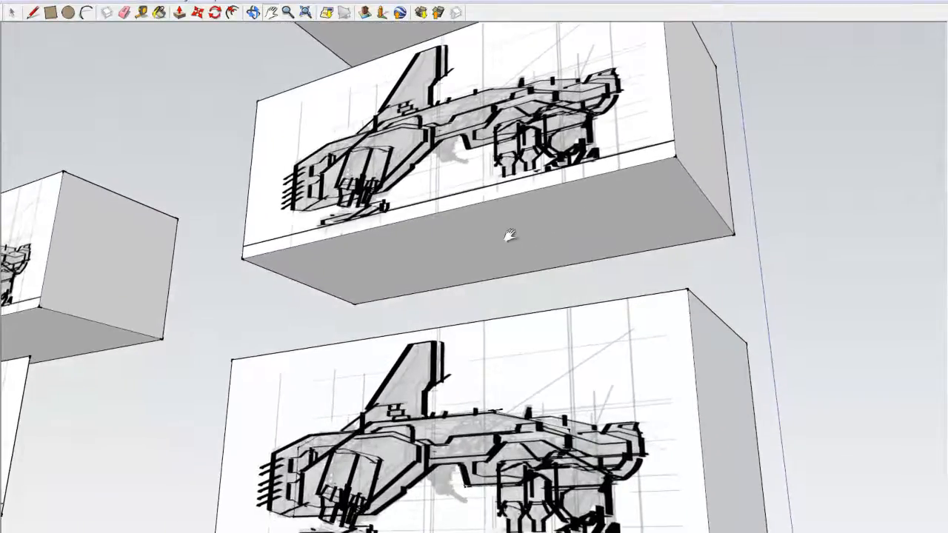
drag(560, 500, 529, 304)
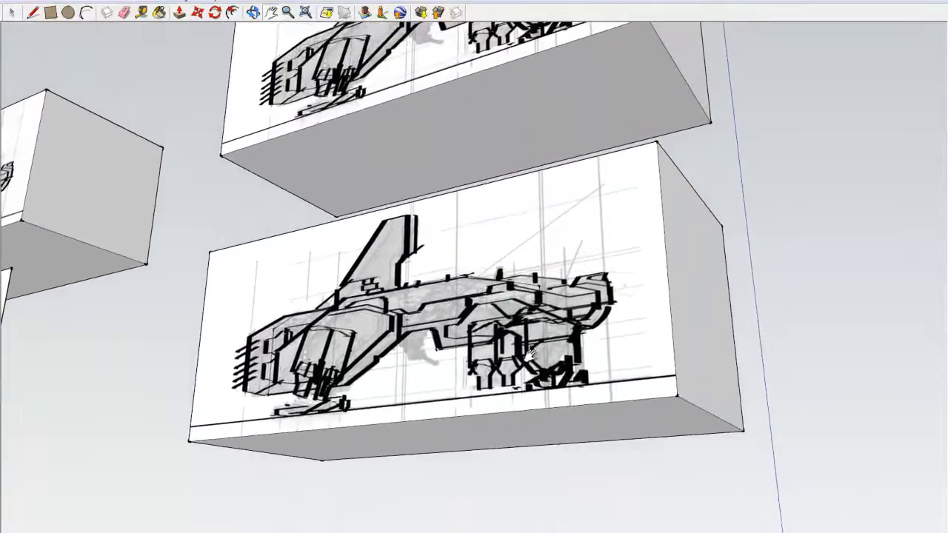
drag(462, 377, 347, 201)
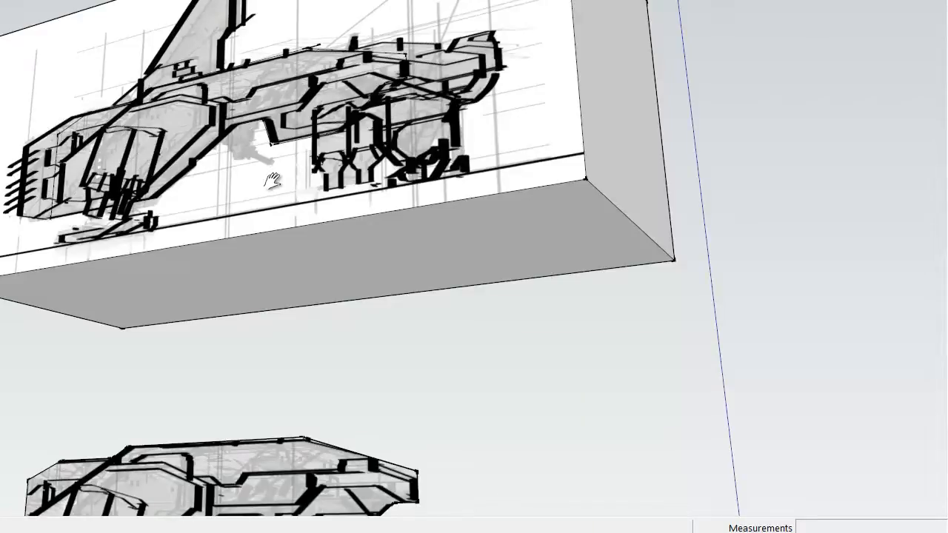
drag(276, 187, 303, 46)
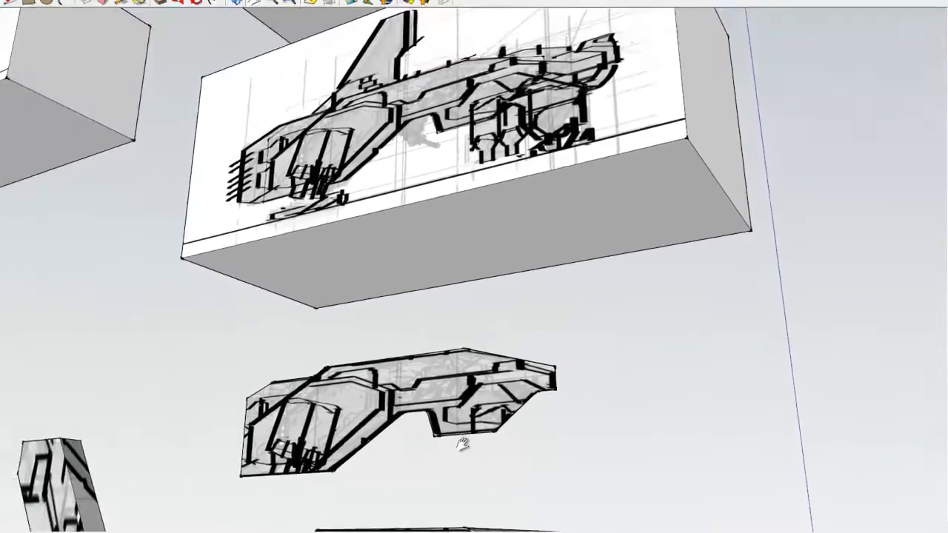
Examine the second group of sketch panels with the extruded tail fin, engine pods, and flat front leg cut-outs
scroll(463, 443, down, 3)
mouse_move(466, 507)
mouse_down()
mouse_move(465, 340)
mouse_move(473, 461)
mouse_move(460, 403)
mouse_move(497, 239)
mouse_move(511, 459)
mouse_up()
mouse_move(111, 90)
mouse_down()
mouse_move(165, 153)
mouse_move(192, 229)
mouse_move(334, 280)
mouse_move(415, 408)
mouse_up()
scroll(257, 393, up, 5)
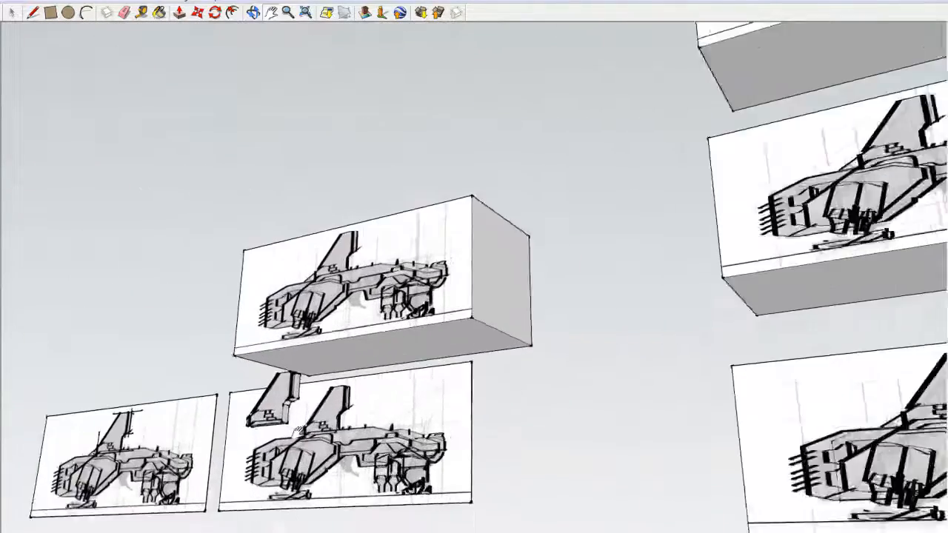
scroll(258, 393, up, 2)
mouse_move(291, 380)
mouse_down()
mouse_move(288, 390)
mouse_move(294, 164)
mouse_up()
scroll(326, 274, down, 5)
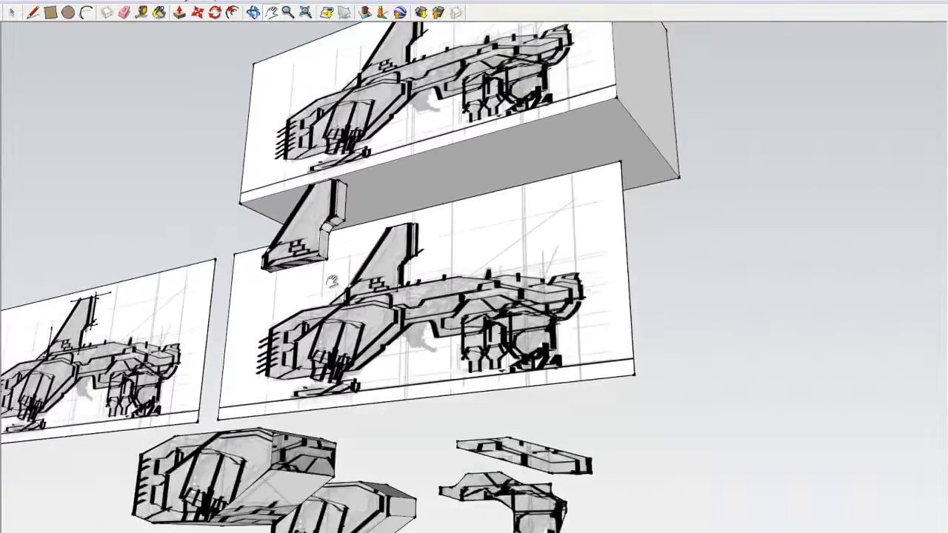
drag(489, 432, 465, 368)
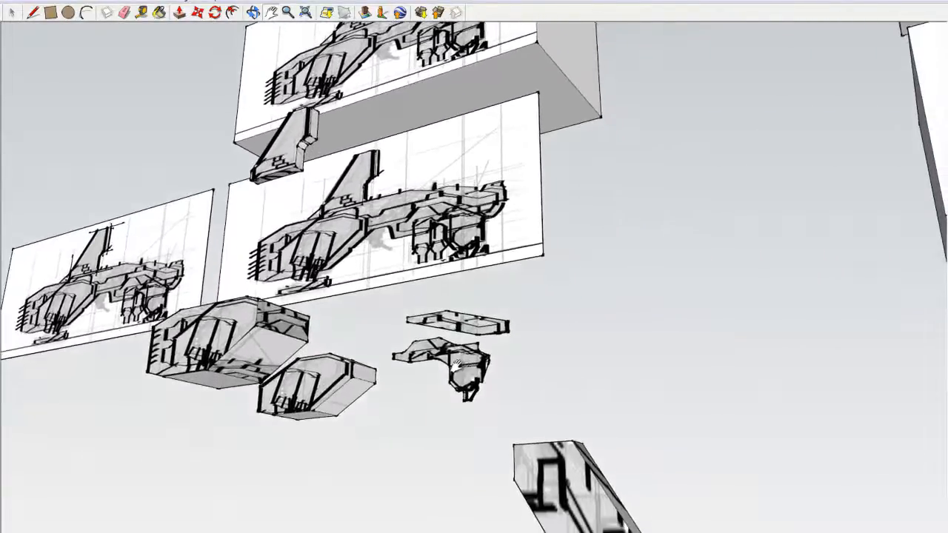
scroll(457, 366, up, 4)
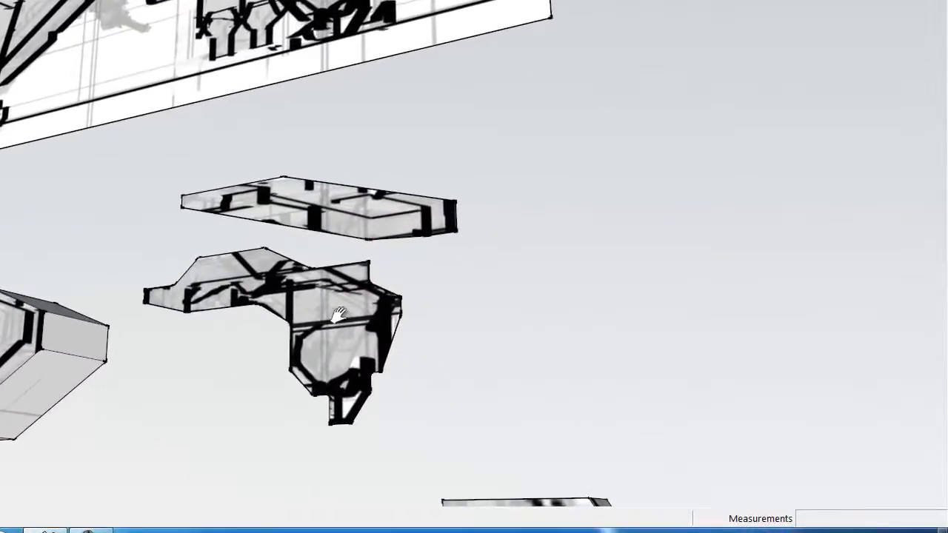
mouse_move(348, 374)
mouse_down()
mouse_move(363, 323)
mouse_move(432, 207)
mouse_move(807, 198)
mouse_up()
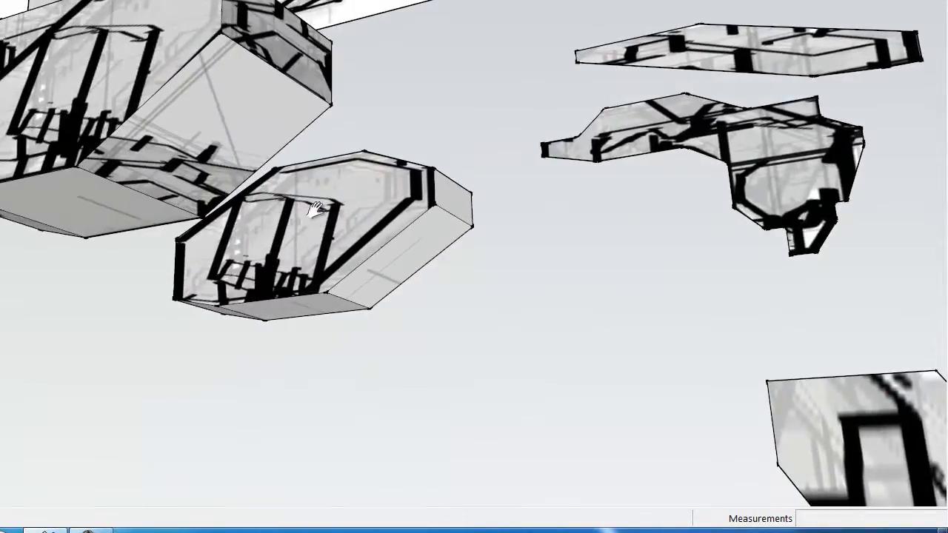
mouse_move(80, 120)
mouse_down()
mouse_move(182, 242)
mouse_move(191, 225)
mouse_up()
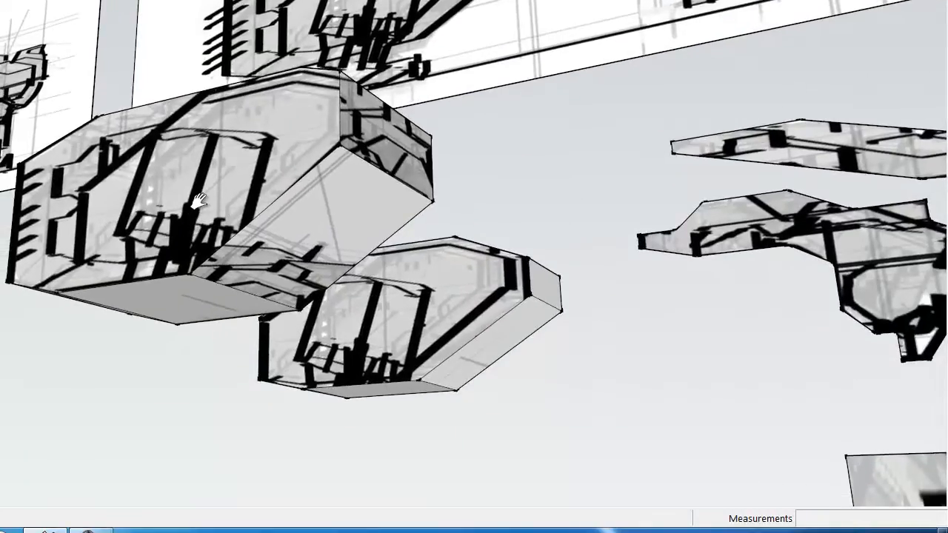
Examine the extruded hull plates, trimmed fuselage, cockpit spheres, and canopy panels around the assembled ship
mouse_move(250, 196)
mouse_down()
mouse_move(231, 122)
mouse_move(148, 1)
mouse_up()
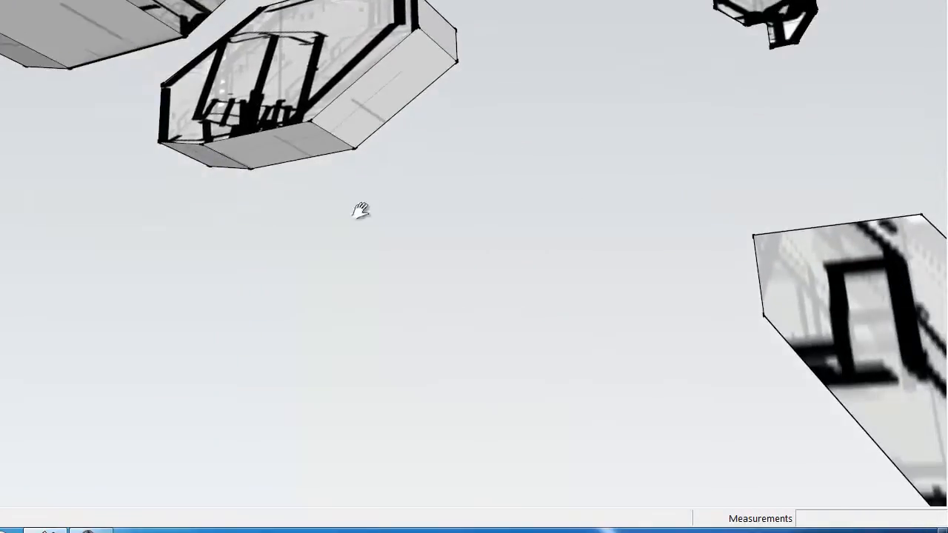
drag(472, 358, 343, 23)
drag(714, 444, 583, 183)
mouse_move(682, 195)
mouse_down()
mouse_move(647, 184)
mouse_move(393, 308)
mouse_up()
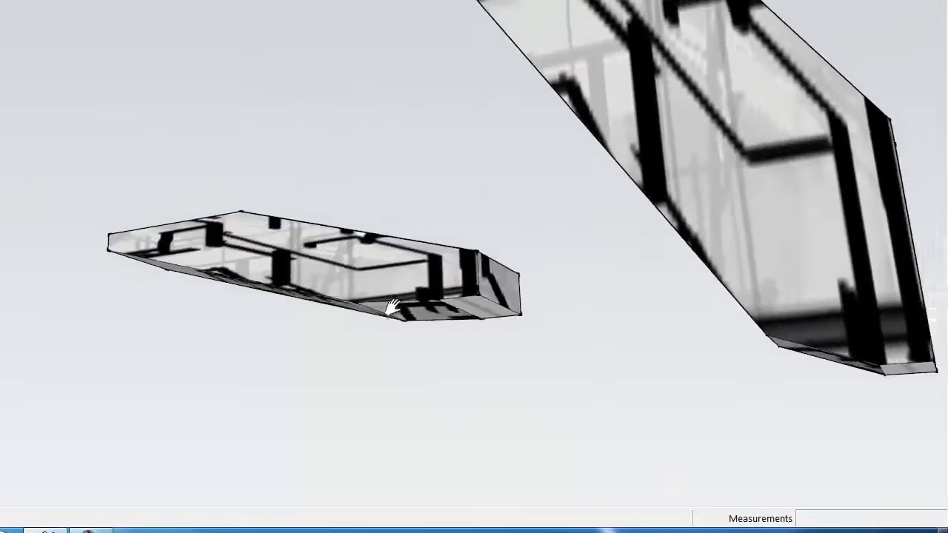
scroll(450, 257, down, 6)
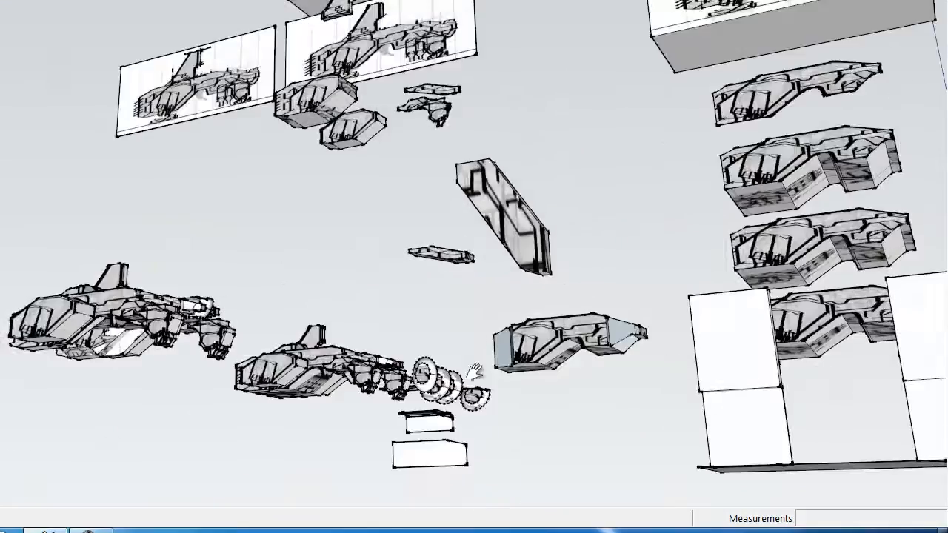
scroll(416, 378, up, 3)
mouse_move(529, 388)
mouse_down()
mouse_move(478, 402)
mouse_move(534, 298)
mouse_up()
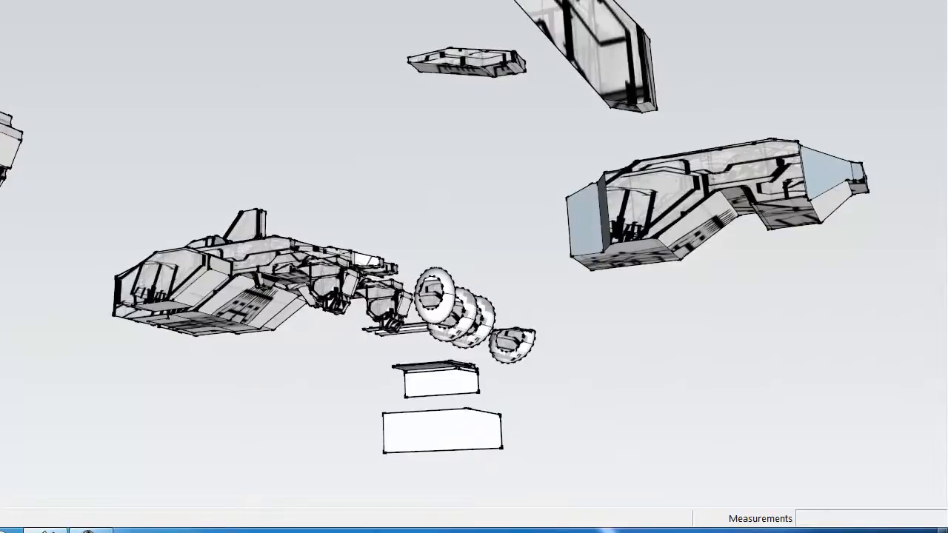
mouse_move(585, 252)
mouse_down()
mouse_move(564, 285)
mouse_move(578, 181)
mouse_up()
mouse_move(572, 342)
mouse_down()
mouse_move(575, 275)
mouse_move(634, 176)
mouse_move(635, 224)
mouse_up()
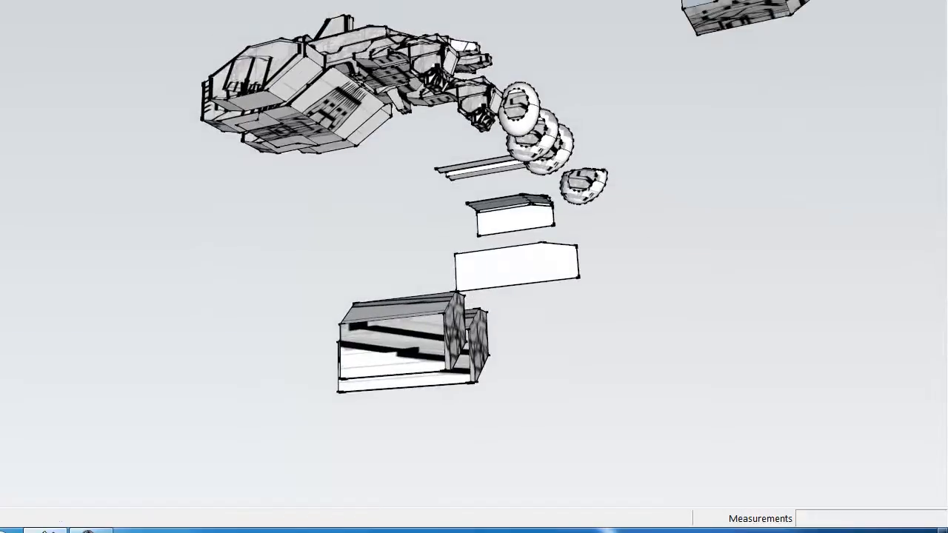
Examine the cockpit's construction stages from several angles, from the circles and plain spheres to the textured capsules and canopy profiles
key(q)
click(254, 7)
drag(628, 267, 524, 193)
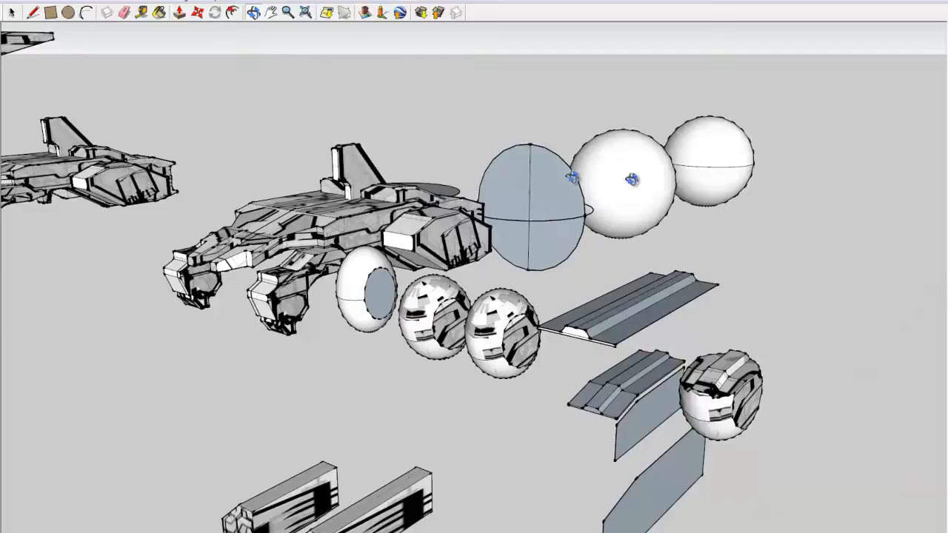
drag(421, 299, 682, 485)
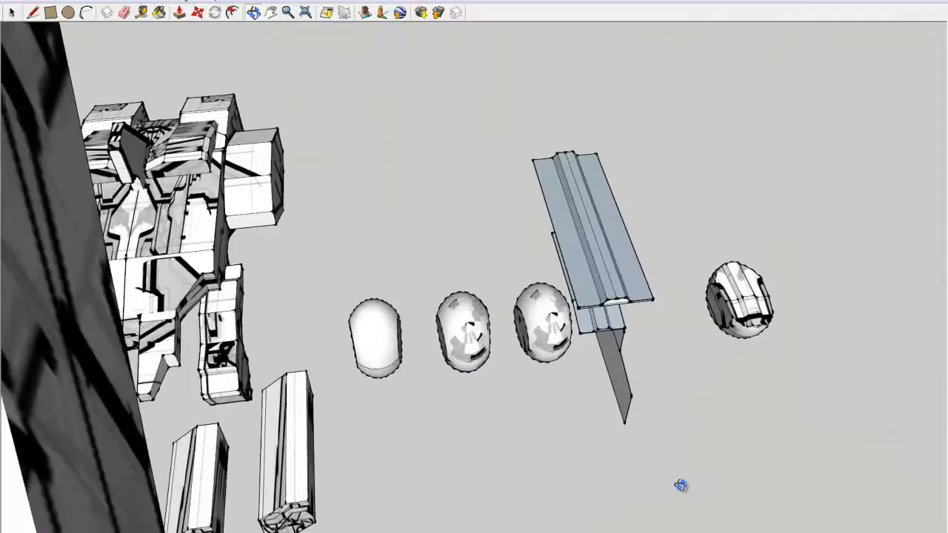
scroll(435, 407, up, 3)
scroll(435, 407, down, 3)
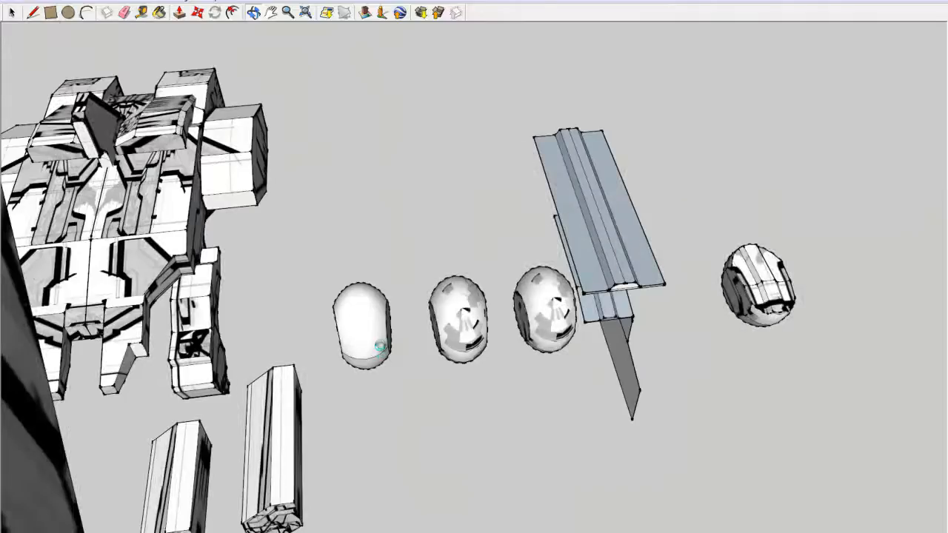
scroll(370, 340, up, 3)
scroll(414, 315, up, 1)
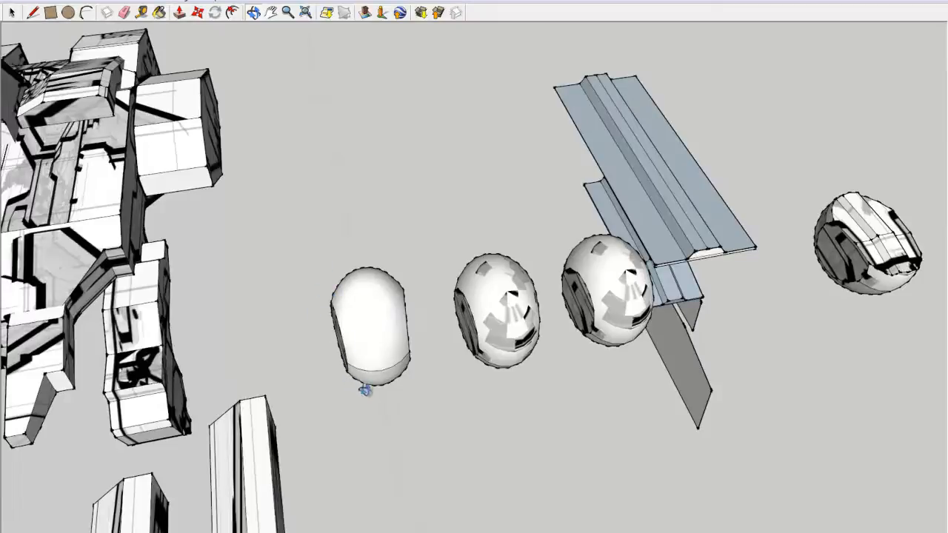
drag(397, 362, 377, 383)
drag(502, 315, 470, 258)
scroll(773, 310, up, 3)
drag(808, 313, 571, 160)
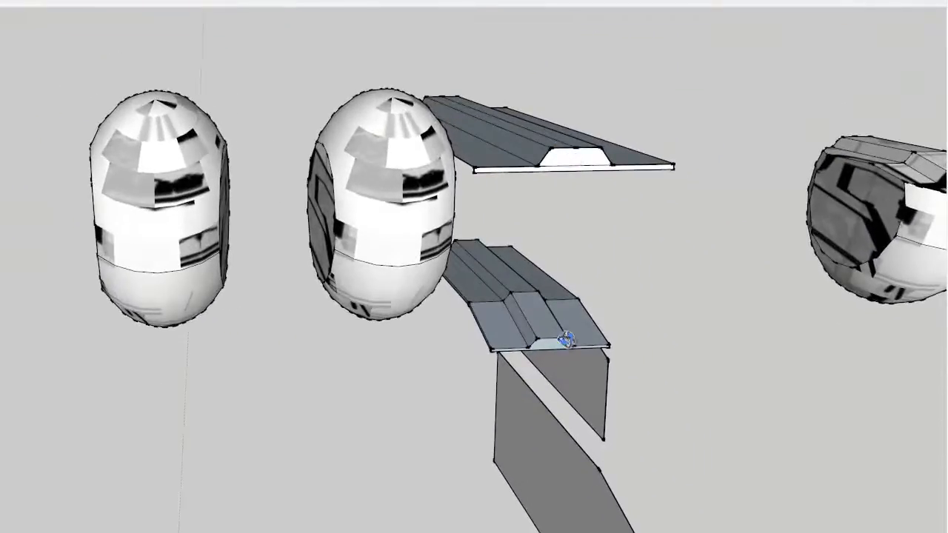
Inspect the bent canopy panel, the straight ridged panel, and the textured side face of the finished cockpit sphere
click(549, 267)
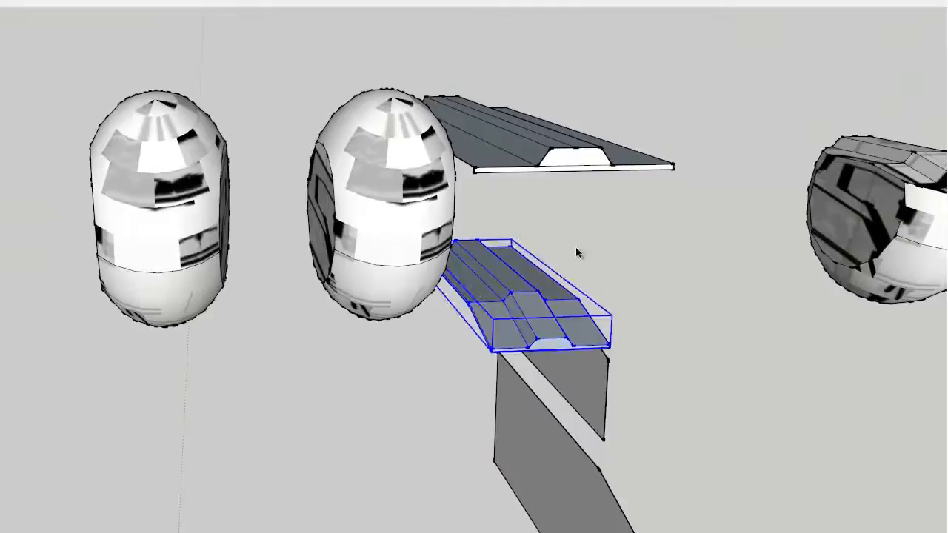
click(553, 268)
click(538, 335)
click(555, 176)
drag(866, 260, 318, 240)
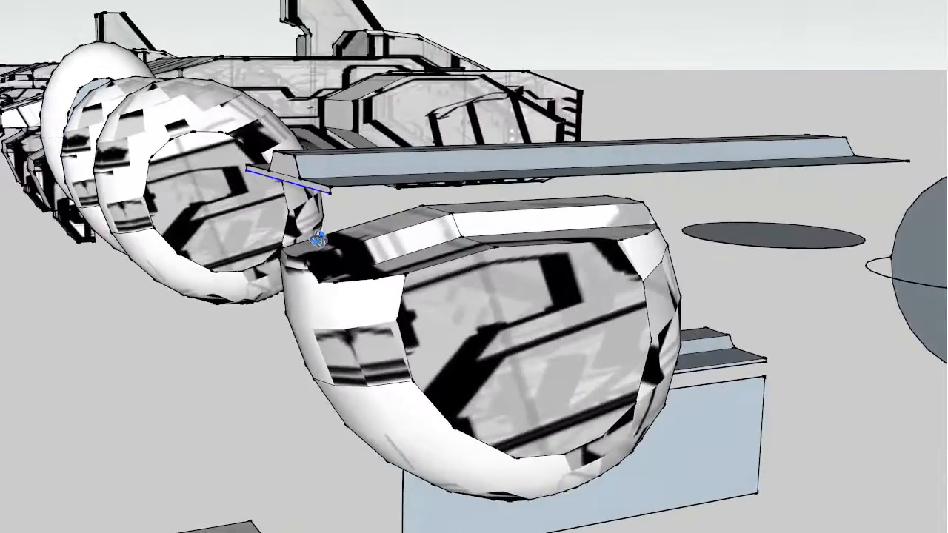
drag(154, 174, 234, 220)
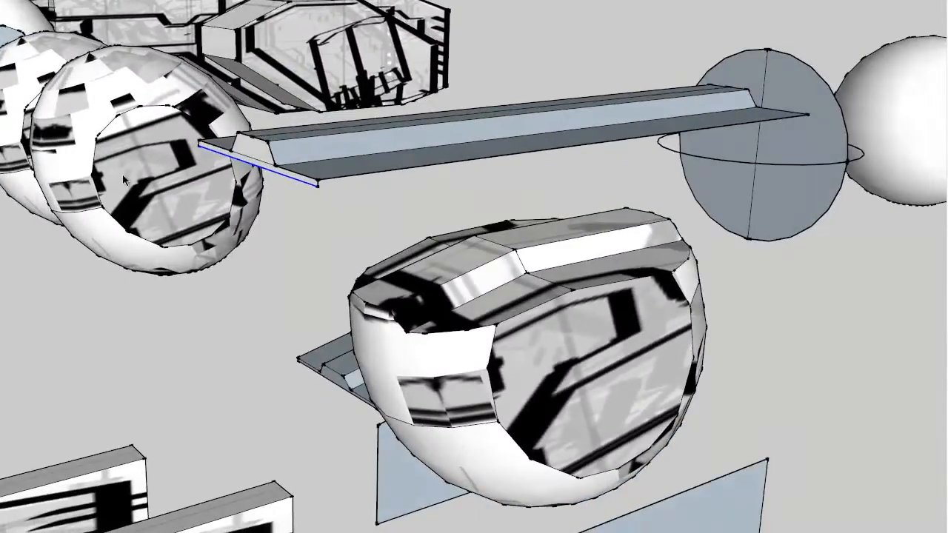
scroll(528, 322, down, 5)
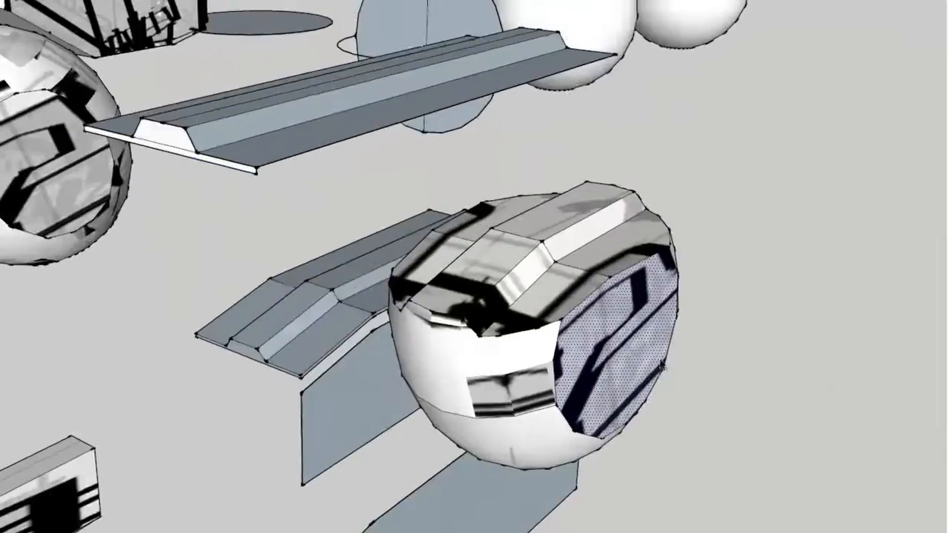
scroll(500, 324, down, 1)
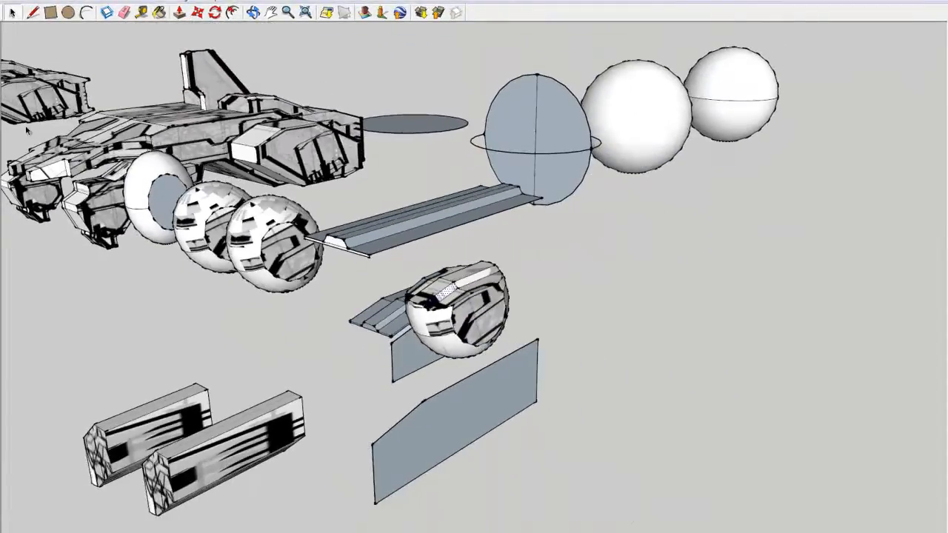
Examine the assembled ship close up, viewing its cockpit, front legs, hull, and engines from the front and above
drag(27, 131, 406, 261)
scroll(370, 262, up, 4)
drag(318, 256, 680, 215)
scroll(513, 265, up, 2)
mouse_move(482, 309)
mouse_down()
mouse_move(527, 167)
mouse_move(514, 107)
mouse_move(369, 155)
mouse_move(429, 229)
mouse_move(576, 311)
mouse_move(540, 304)
mouse_move(546, 296)
mouse_up()
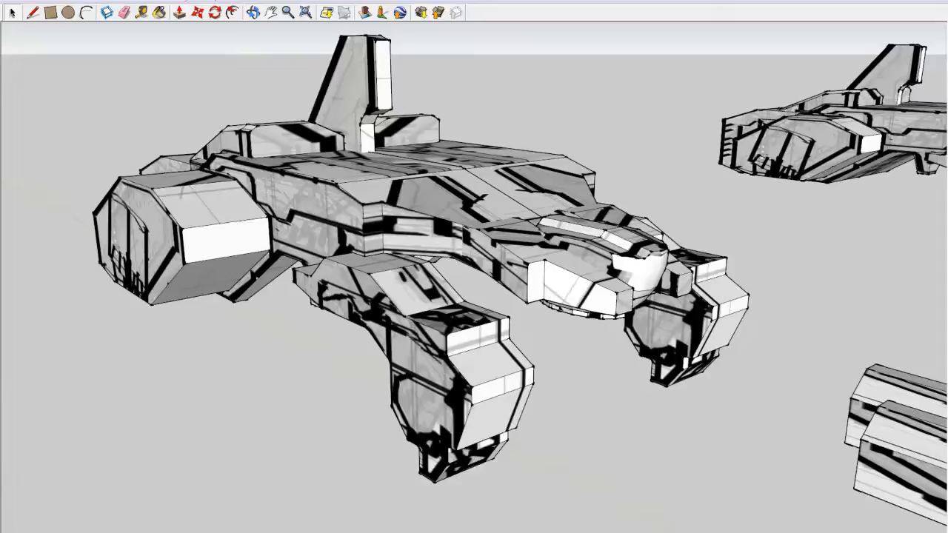
drag(610, 328, 410, 415)
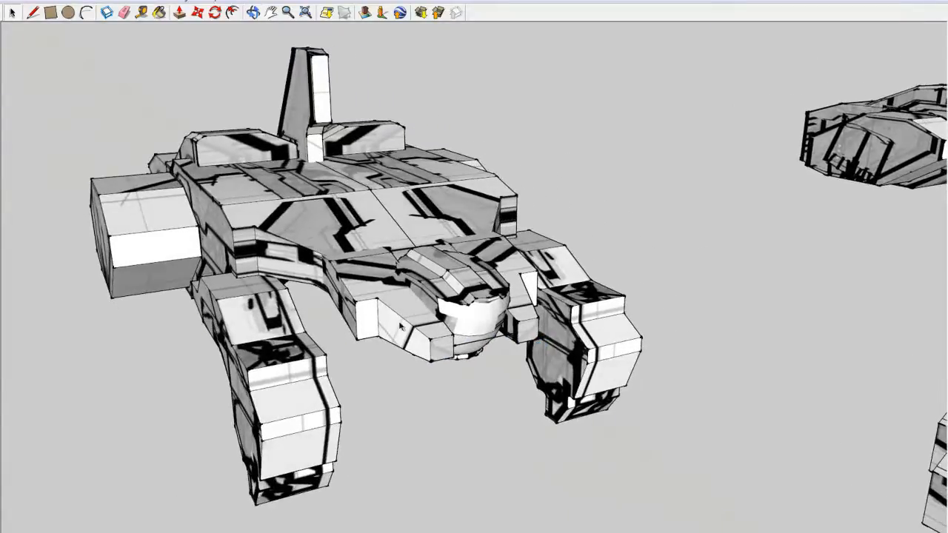
Open the BomperTemp-001-ortho-01-1 image from the Low-poly folder in the photo viewer and compare it with the painted-over version
drag(543, 335, 537, 312)
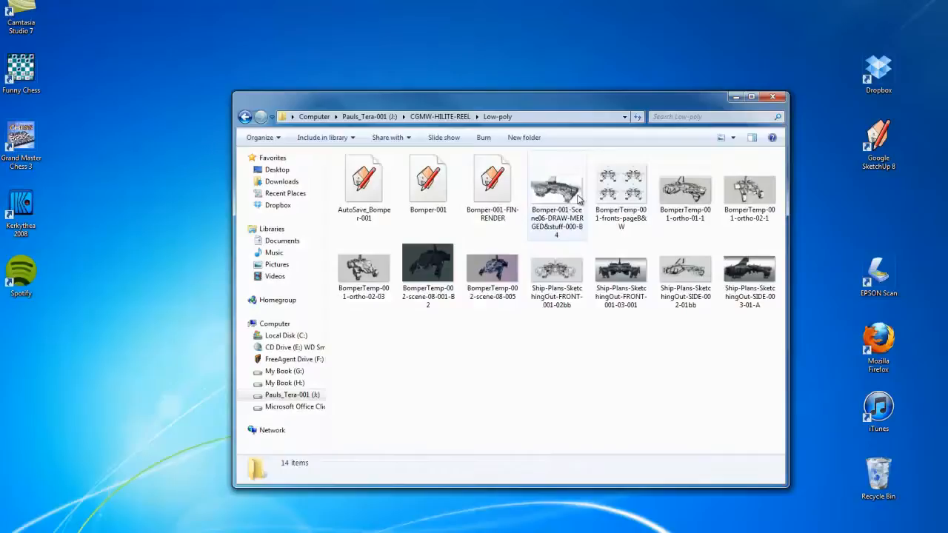
double_click(671, 202)
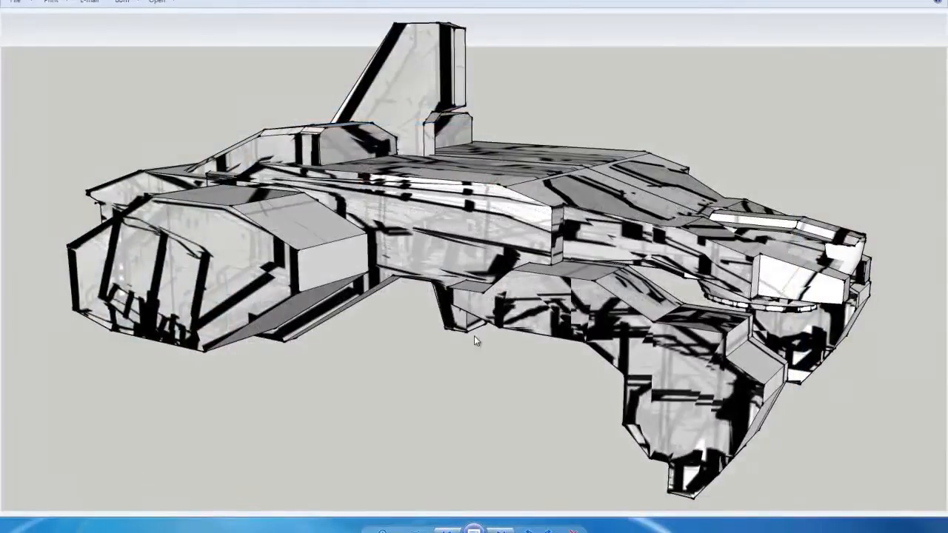
key(Right)
key(Right)
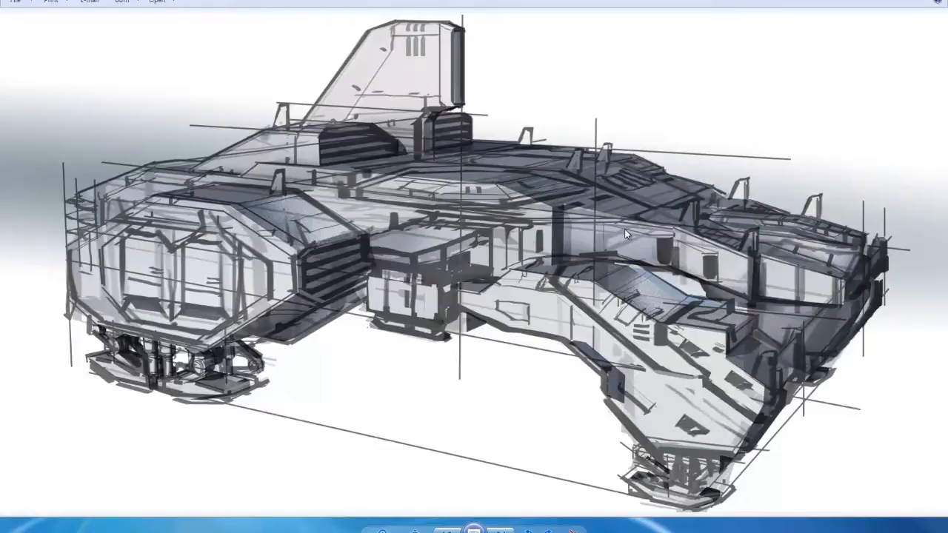
key(Right)
Compare the plain low-poly export of the ship's front three-quarter view with its sketched-over version
key(Right)
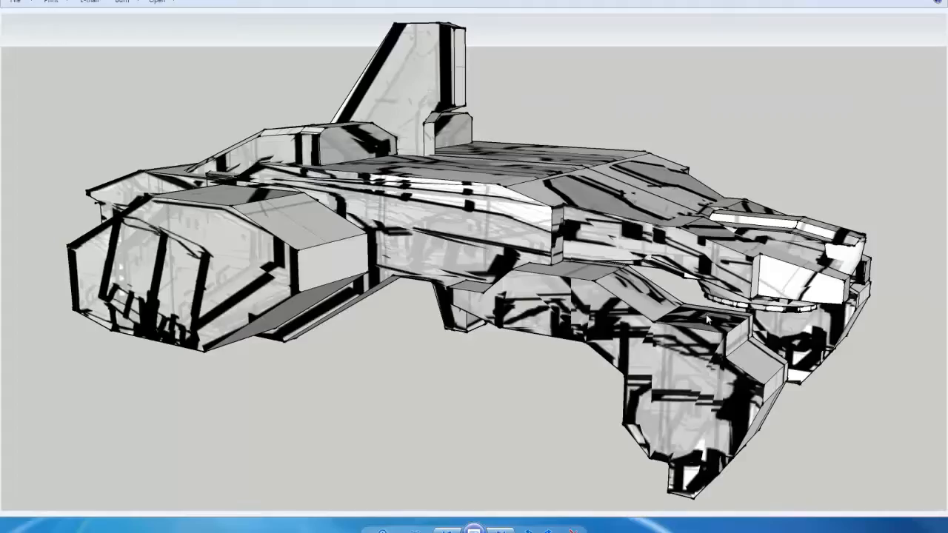
key(Right)
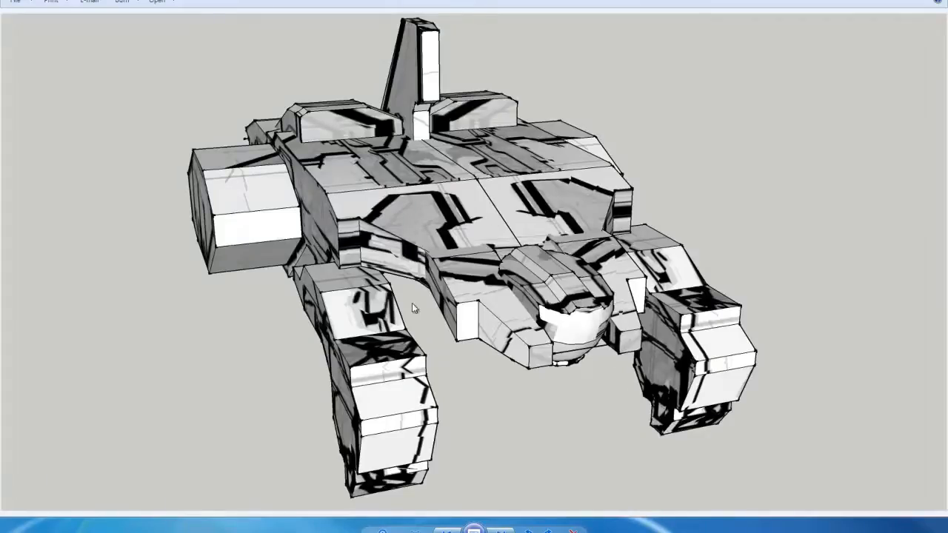
key(Right)
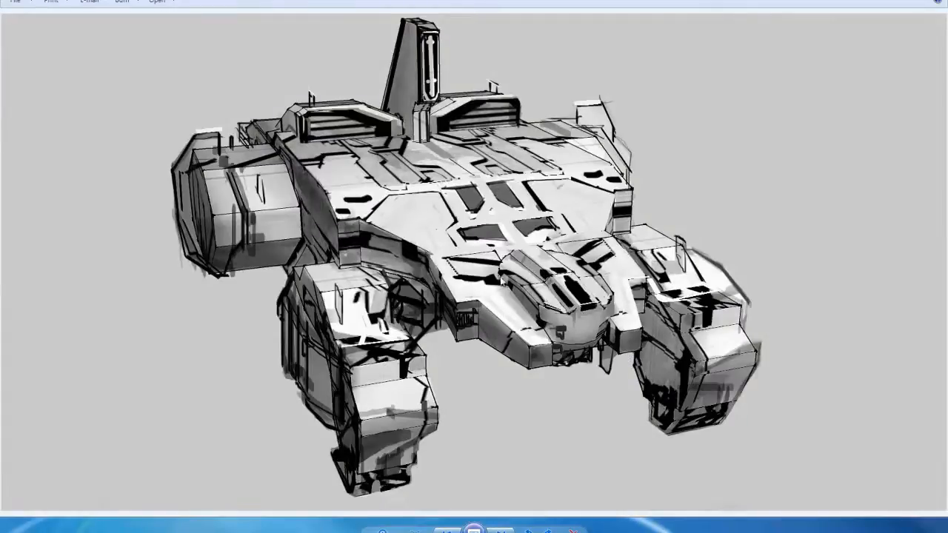
key(Right)
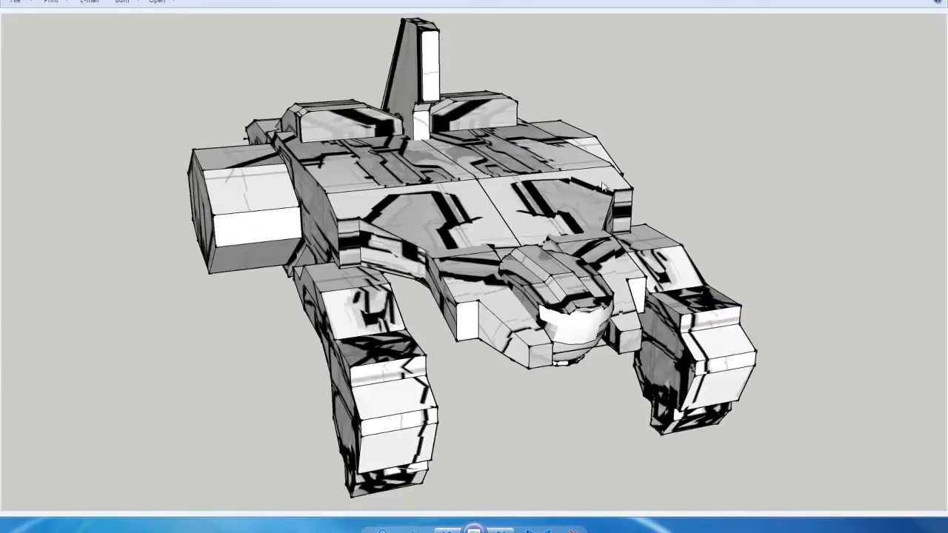
key(Right)
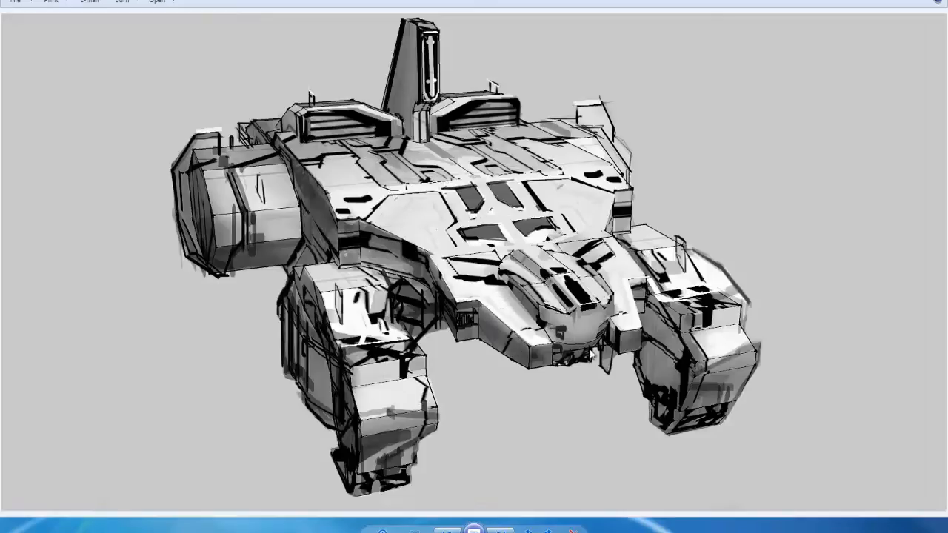
Browse the dark and blue-lit test renders and the sketched and finished front-view ship plans
key(Right)
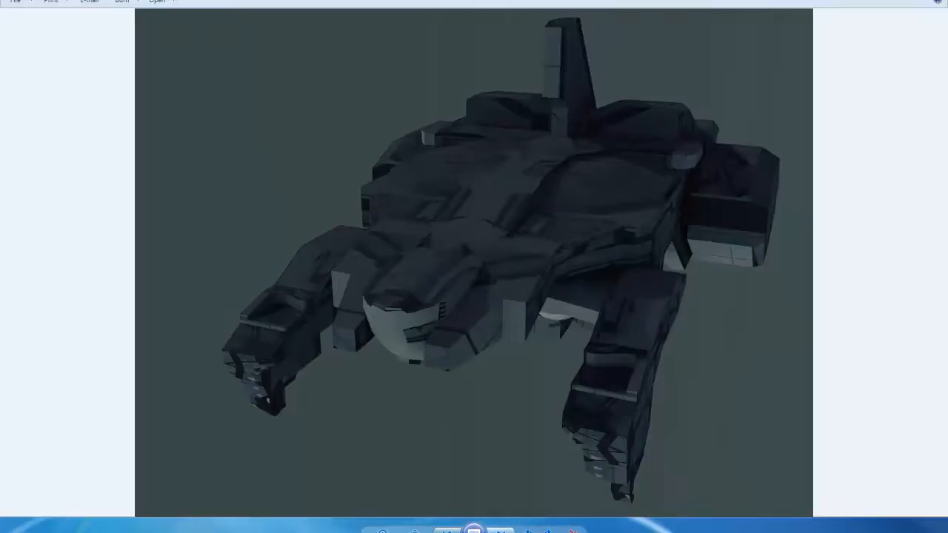
key(Right)
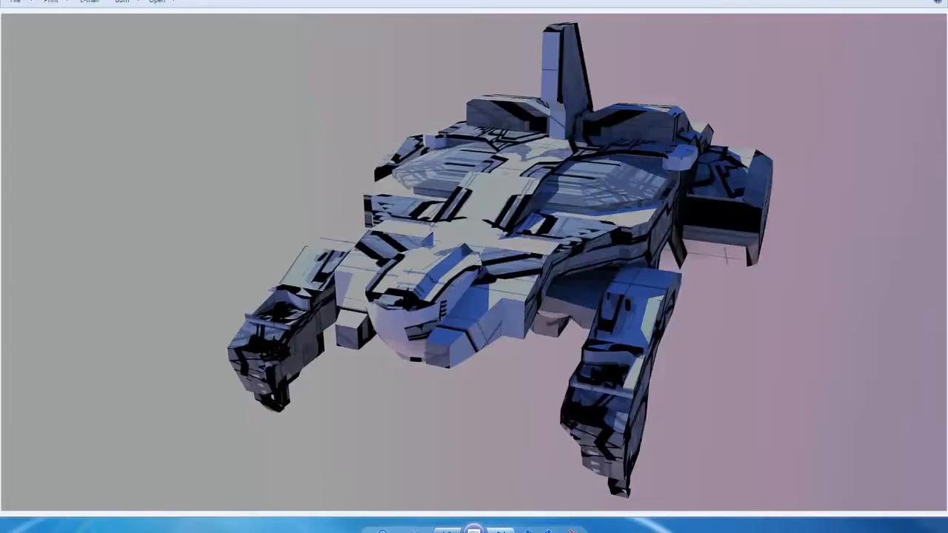
click(503, 531)
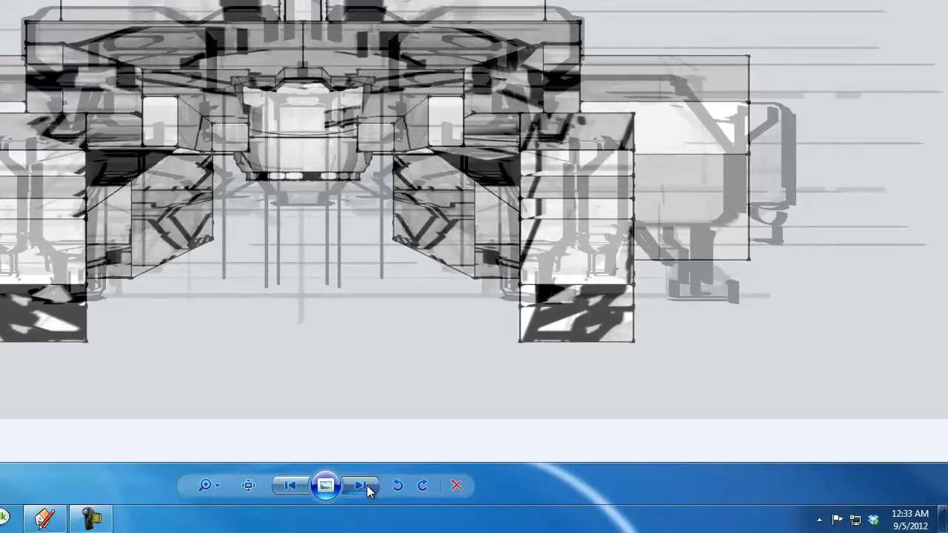
click(366, 485)
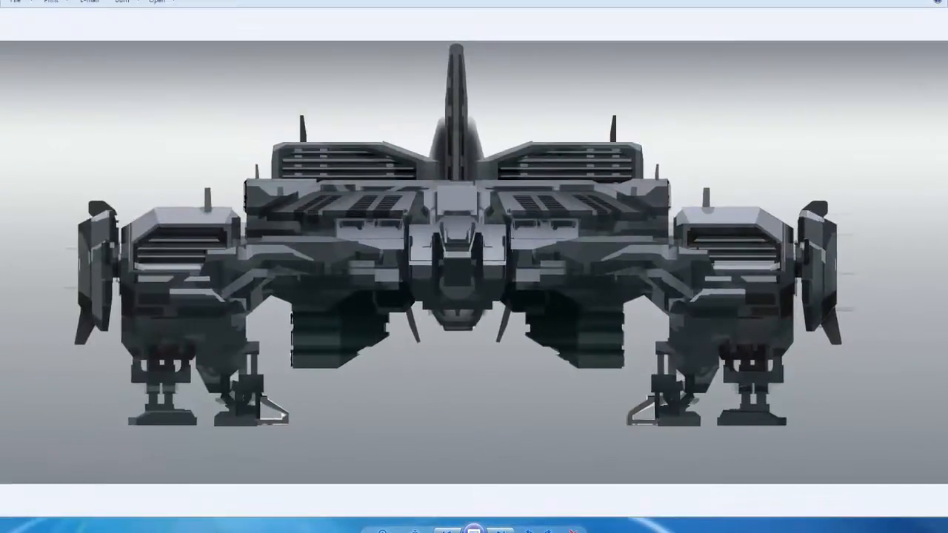
Close the image viewer and open the Bomper-003-FinRender-01-ground model from the High-Poly folder in SketchUp
click(932, 1)
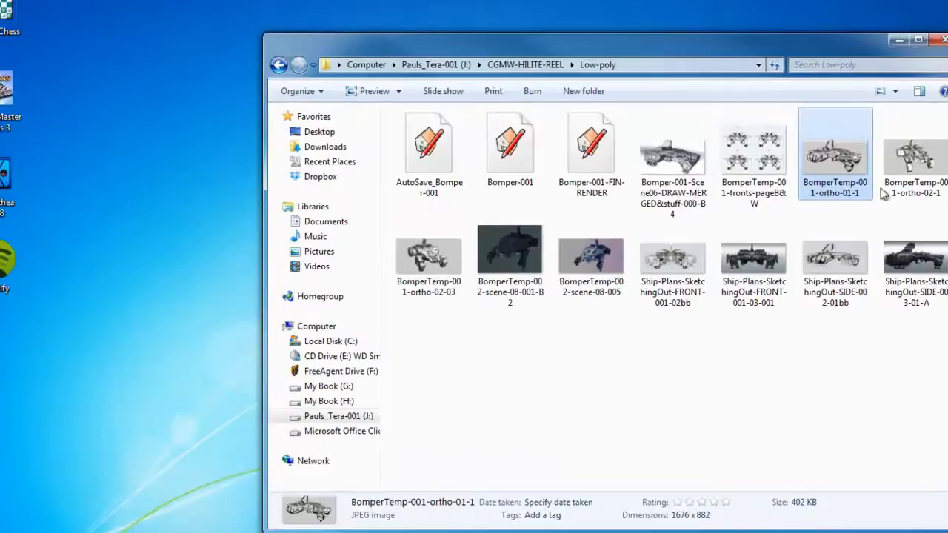
drag(597, 40, 577, 24)
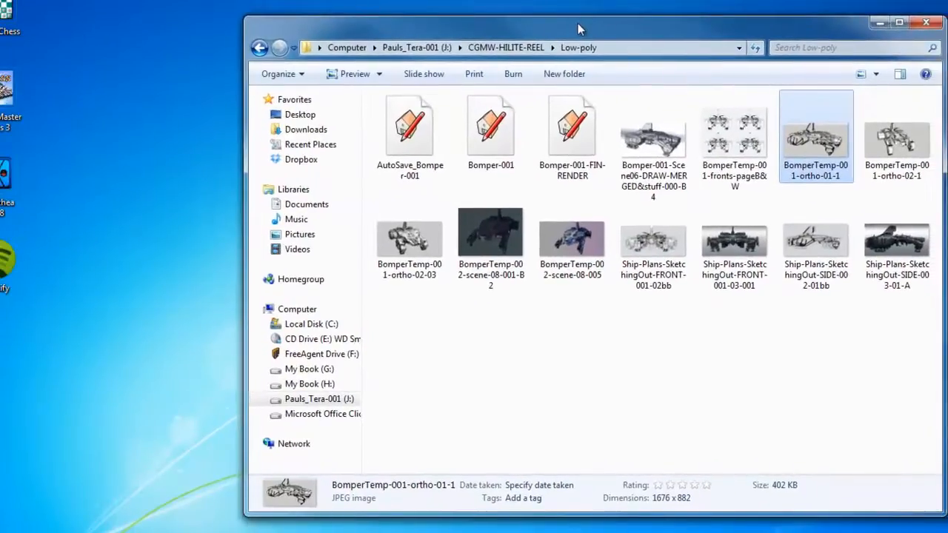
click(511, 48)
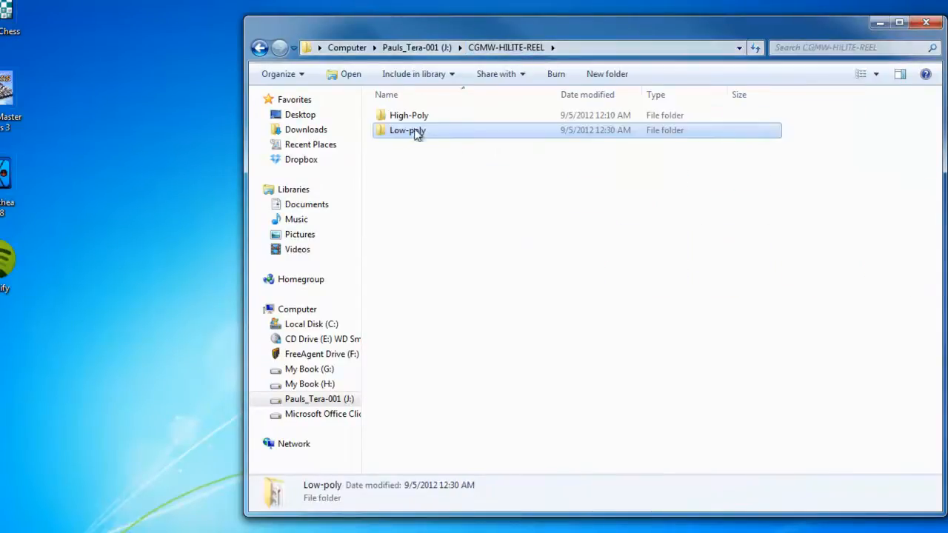
double_click(405, 117)
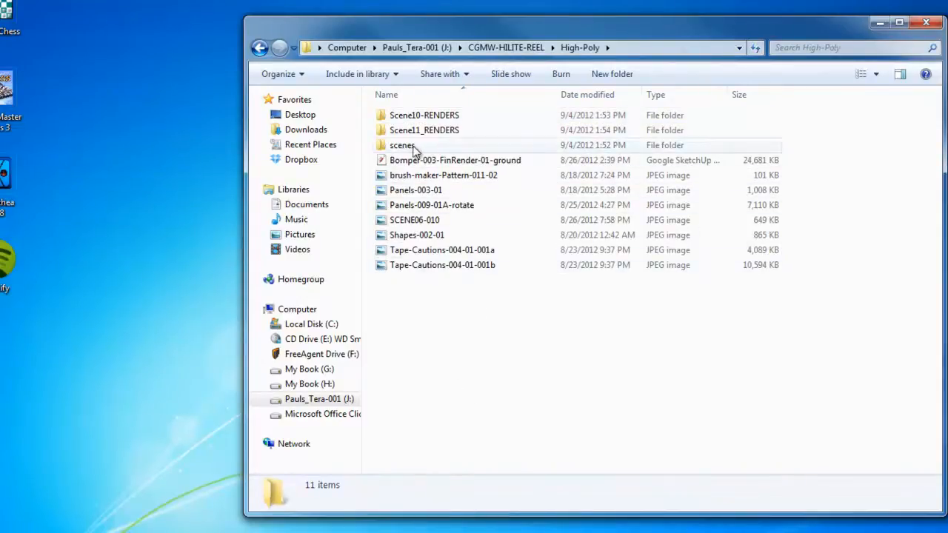
double_click(427, 160)
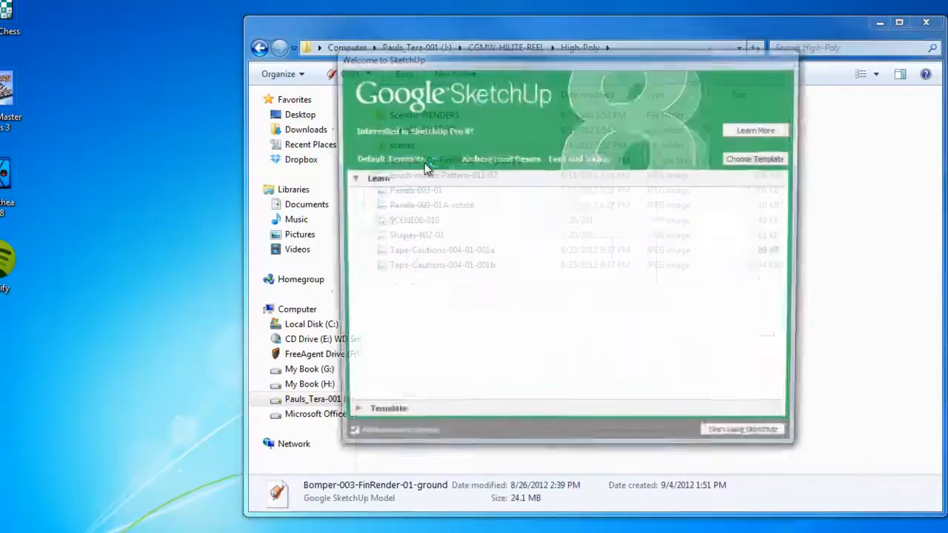
click(736, 444)
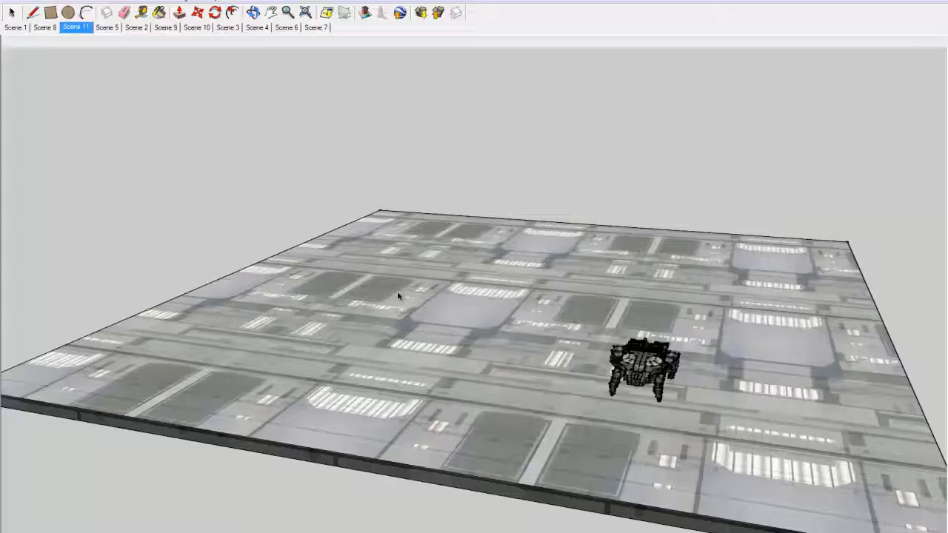
Examine the detailed ship on its textured ground, viewing its side, engine pod, hull, cockpit, and front legs up close
scroll(598, 369, up, 7)
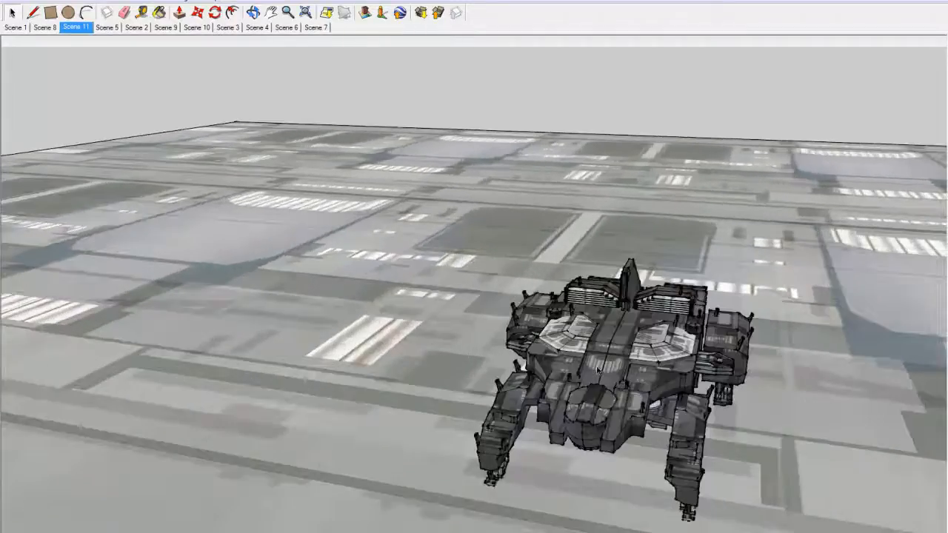
scroll(598, 370, up, 2)
drag(624, 402, 457, 336)
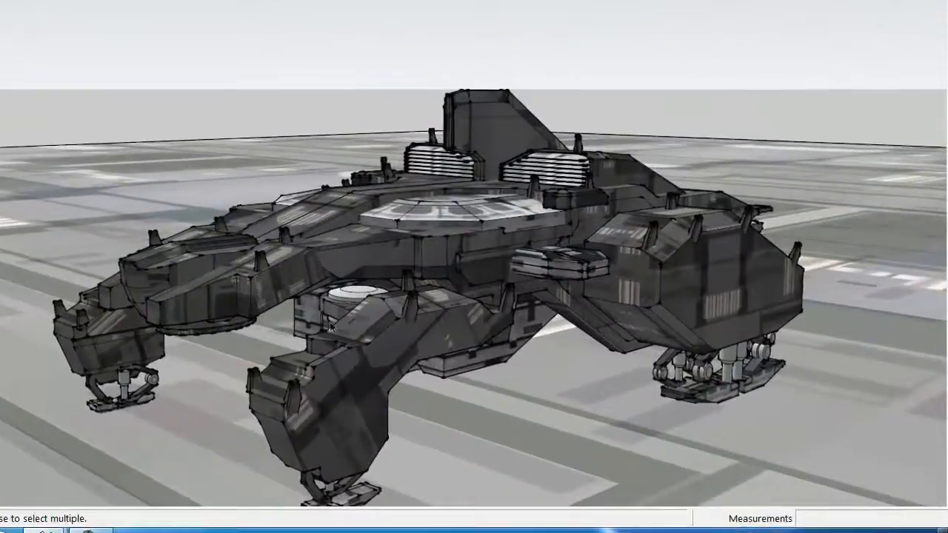
scroll(364, 405, up, 1)
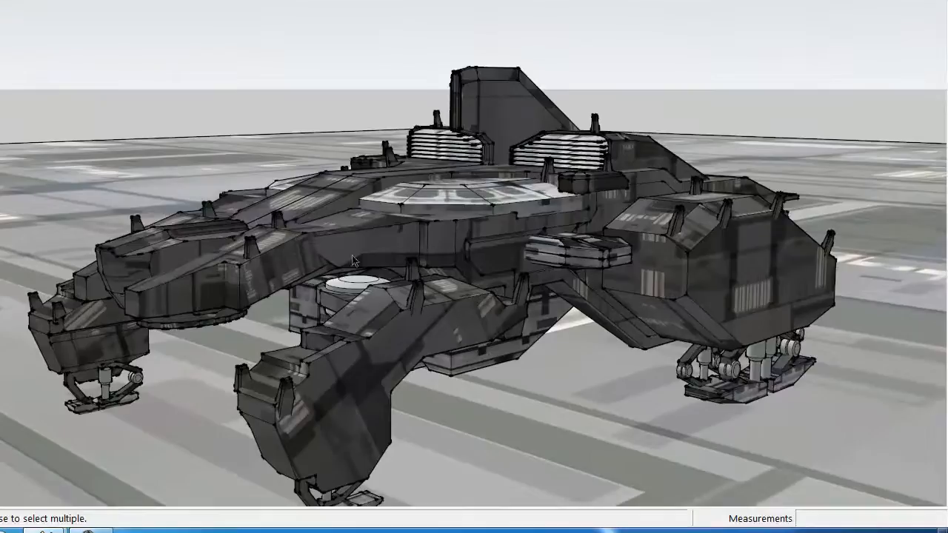
scroll(471, 277, up, 2)
drag(532, 273, 337, 325)
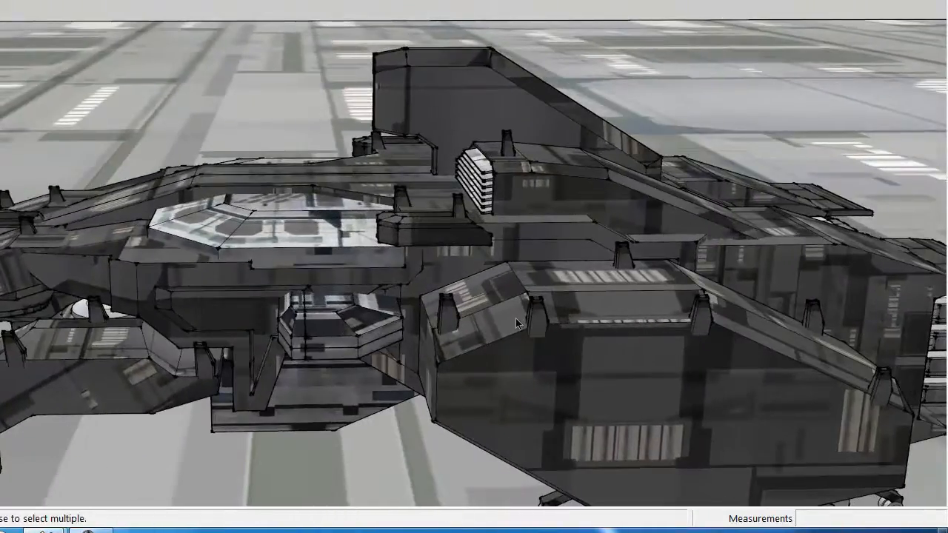
drag(207, 243, 765, 233)
scroll(385, 126, up, 3)
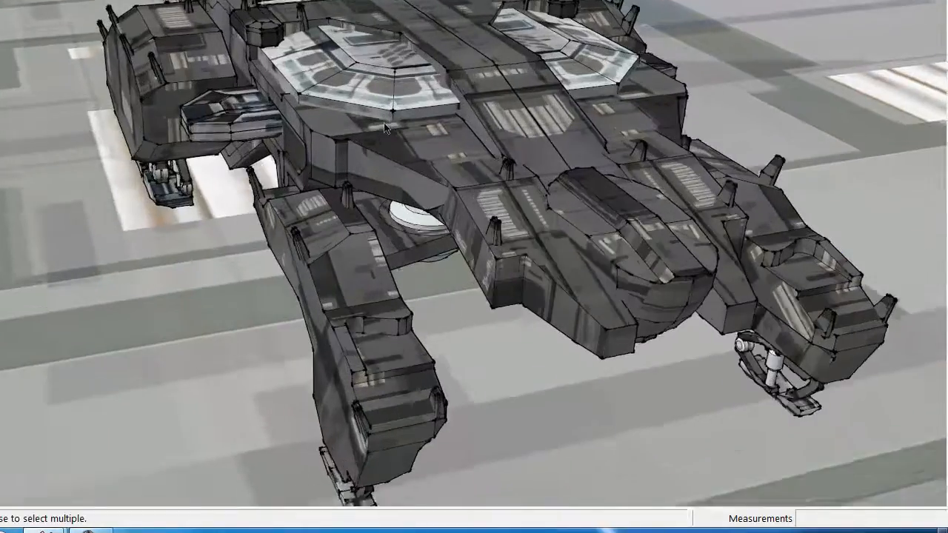
Inspect the detailed ship's textured hull panels, side pods, and landing feet from the side, and its overall form from the front
drag(335, 91, 703, 238)
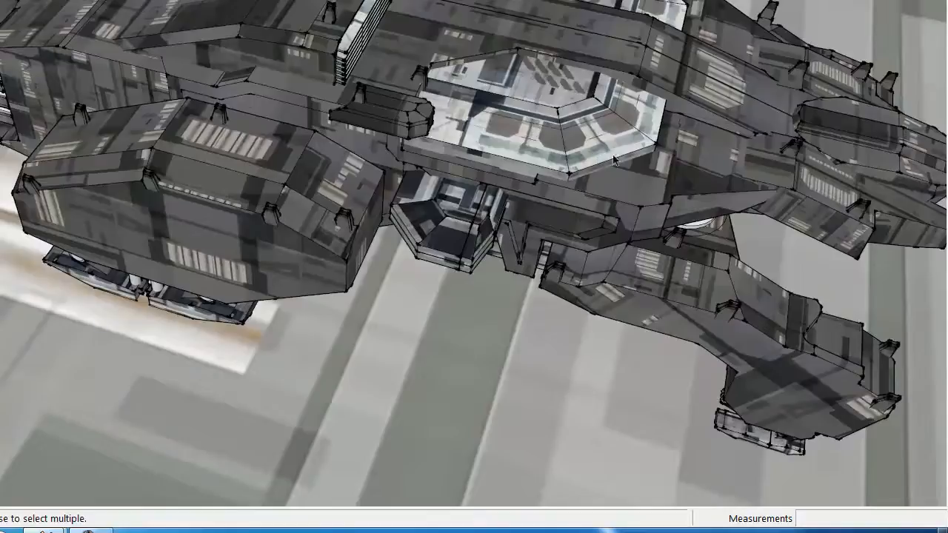
drag(665, 277, 680, 257)
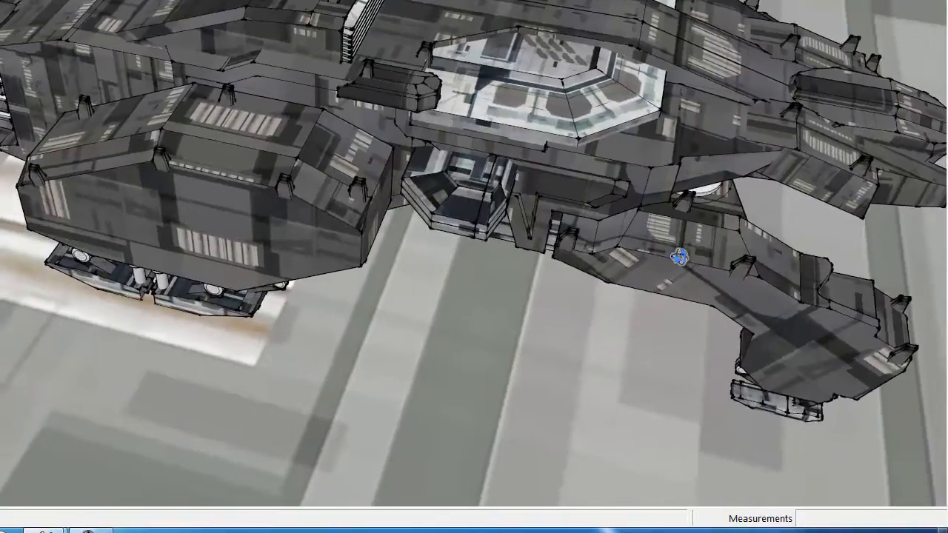
middle_click(512, 98)
middle_click(512, 98)
drag(481, 259, 425, 136)
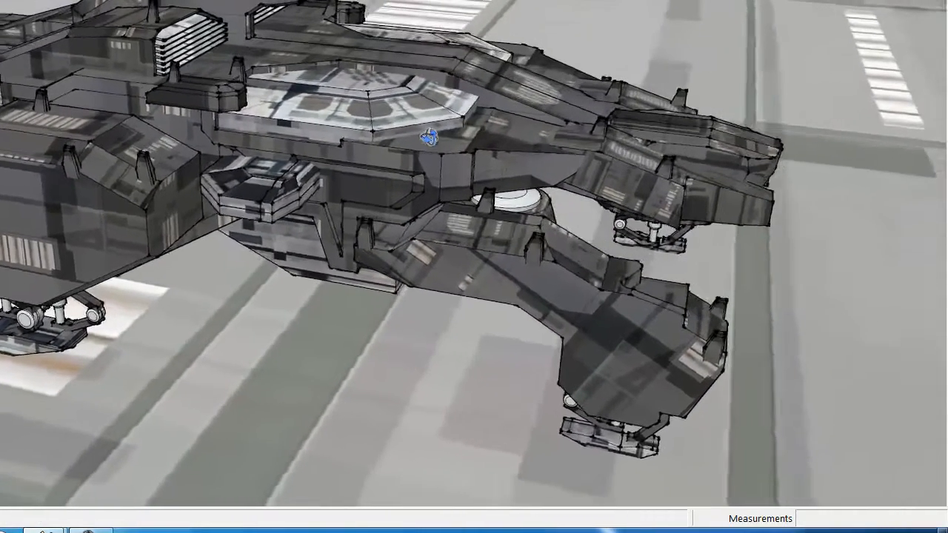
mouse_move(719, 134)
mouse_down()
mouse_move(709, 155)
mouse_move(630, 156)
mouse_move(595, 131)
mouse_move(621, 196)
mouse_move(449, 155)
mouse_up()
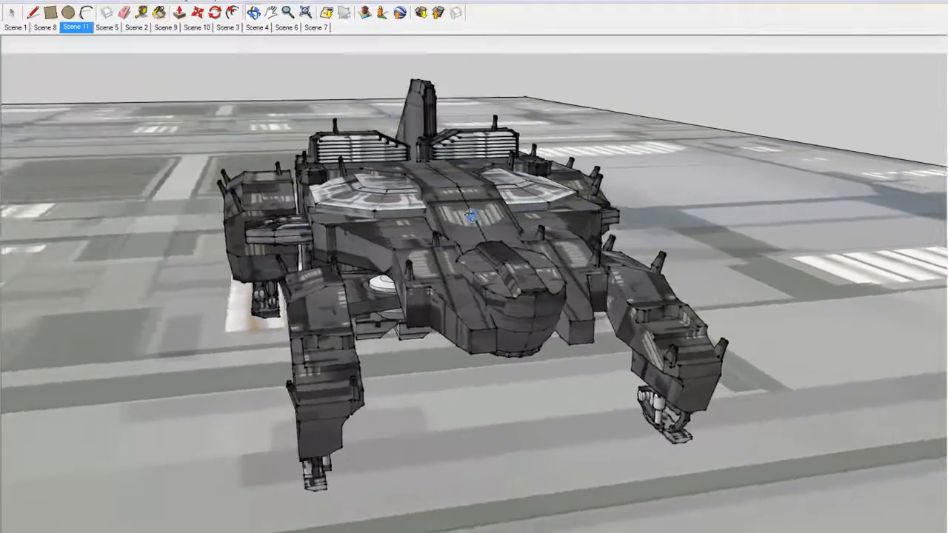
drag(469, 215, 423, 216)
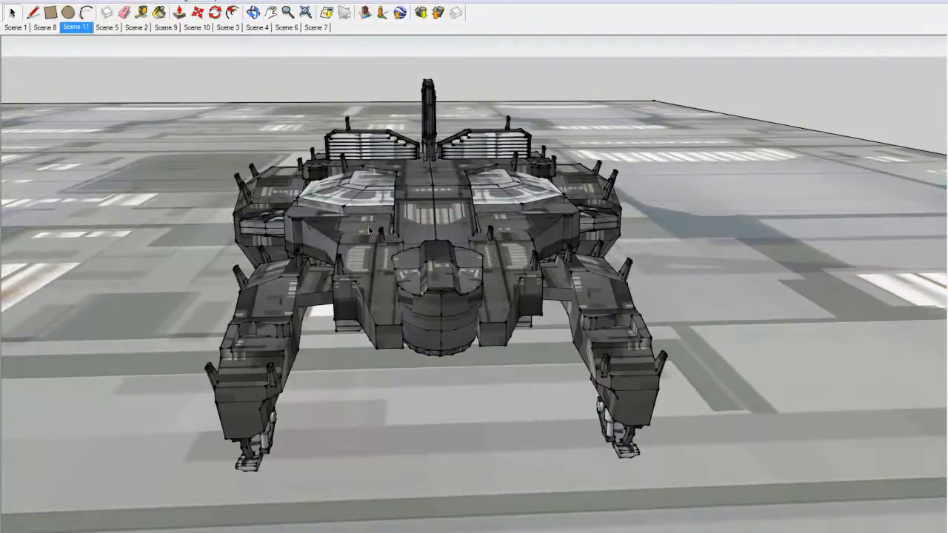
drag(317, 161, 321, 204)
scroll(321, 204, up, 1)
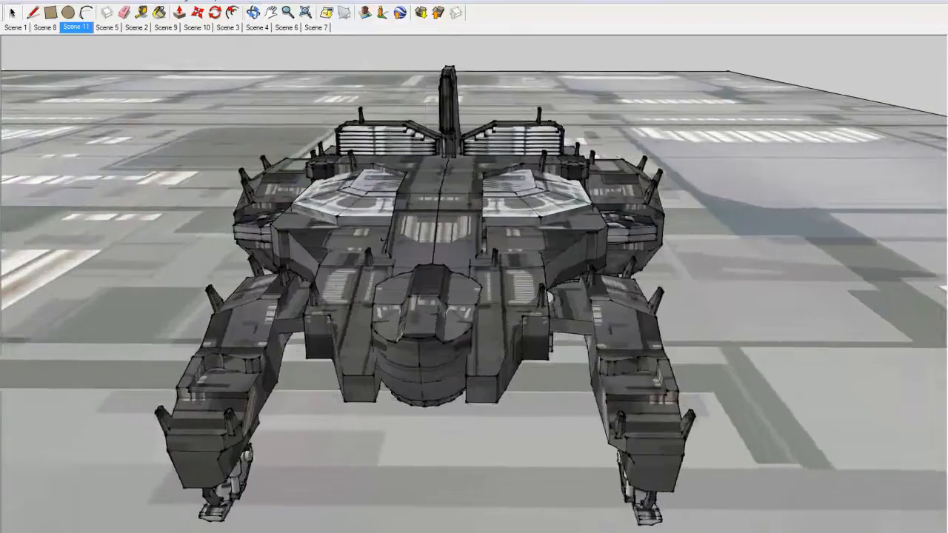
Switch to the Bomper-001 model and select all parts of the assembled low-poly ship for copying
mouse_move(259, 529)
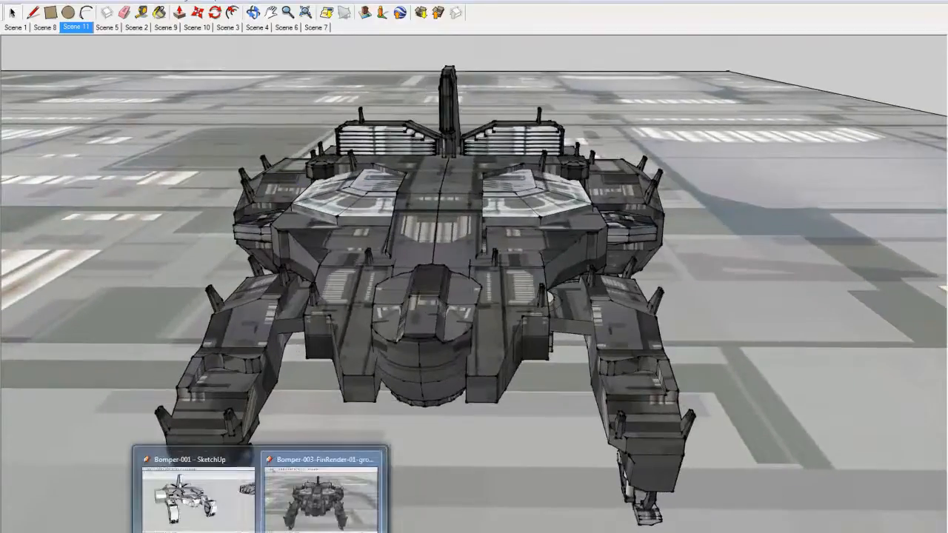
click(219, 506)
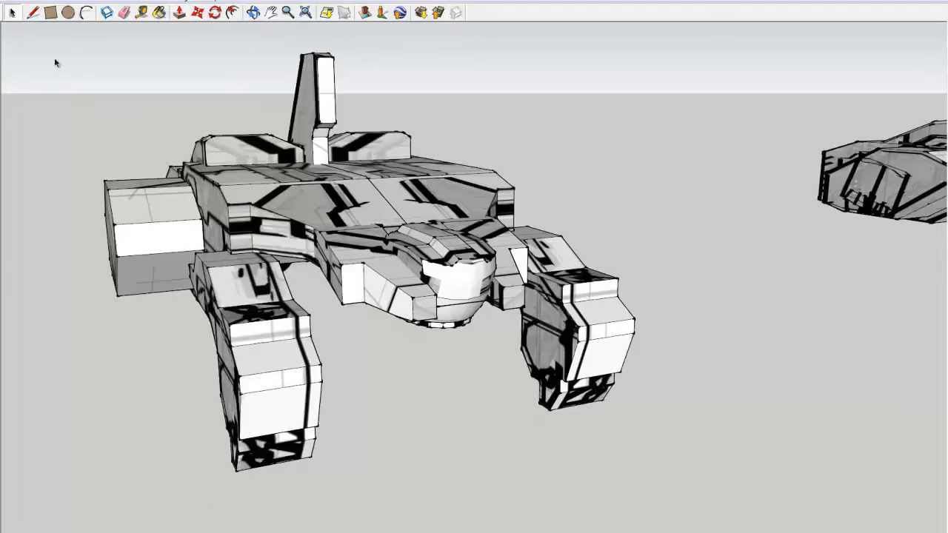
drag(34, 42, 694, 501)
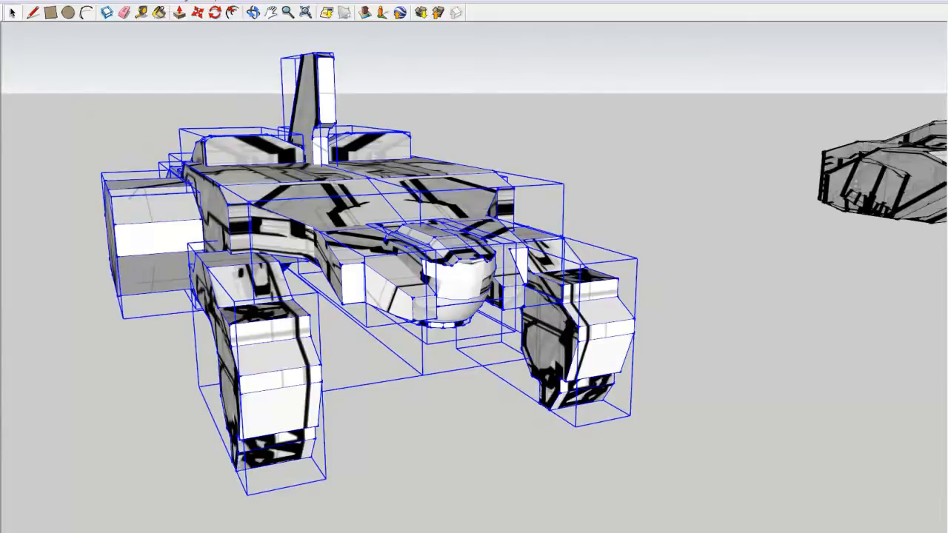
Paste the low-poly ship into the Bomper-003-FinRender-01-ground model, placing it on the ground beside the detailed ship
click(324, 511)
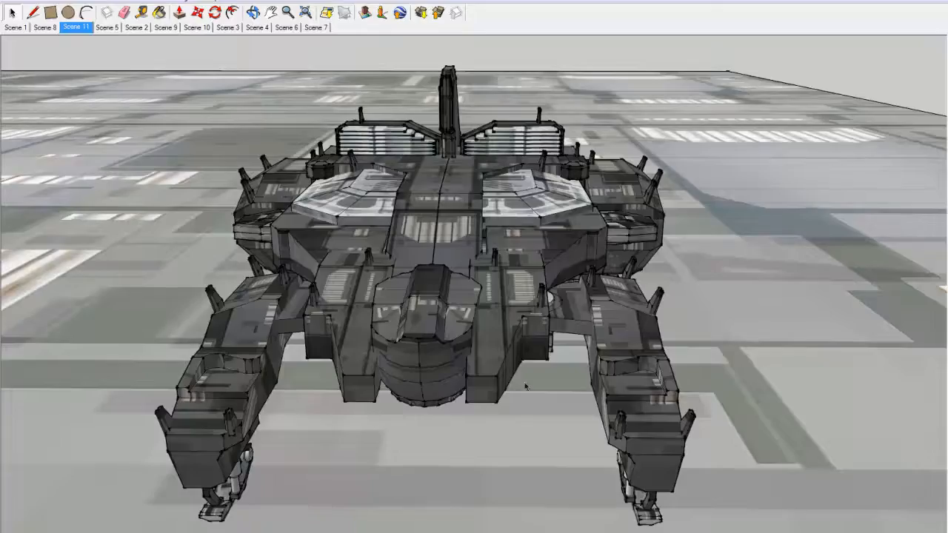
click(197, 13)
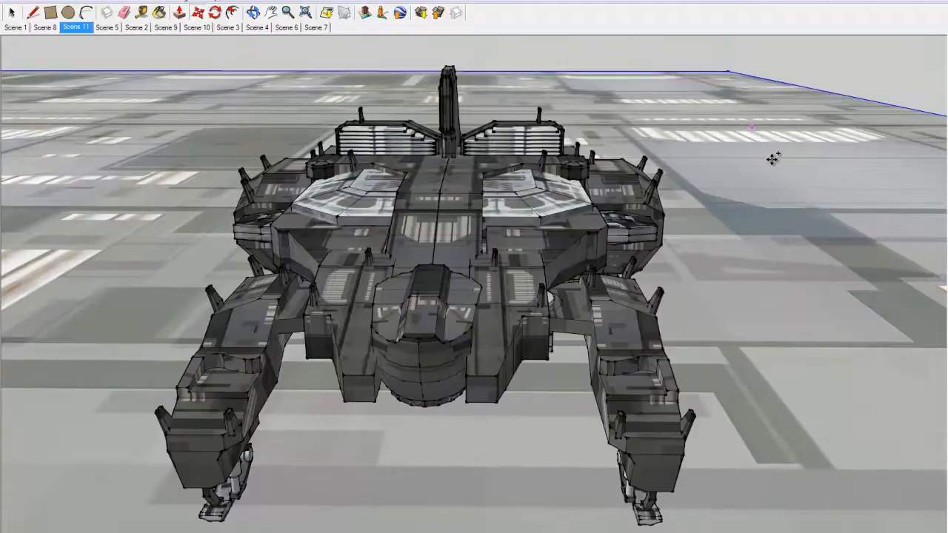
key(ctrl+v)
click(743, 199)
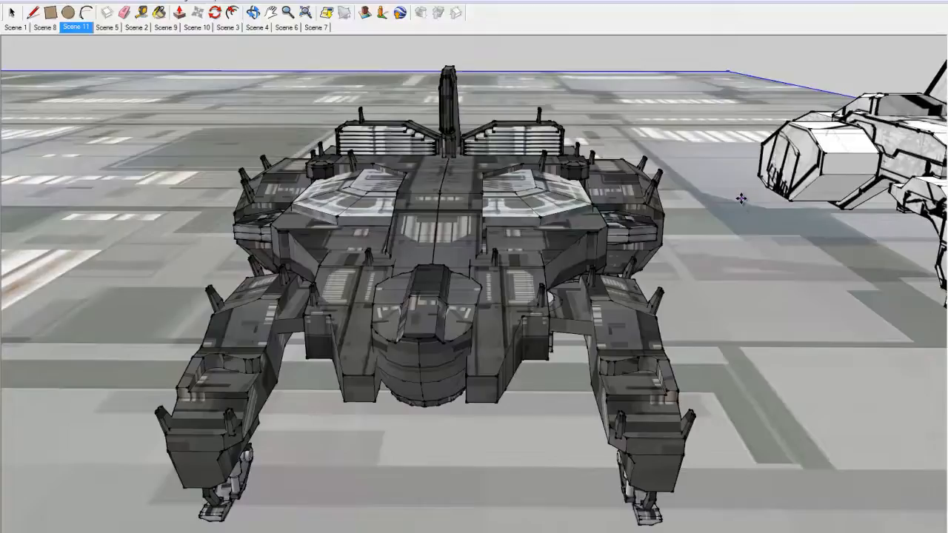
scroll(808, 244, down, 5)
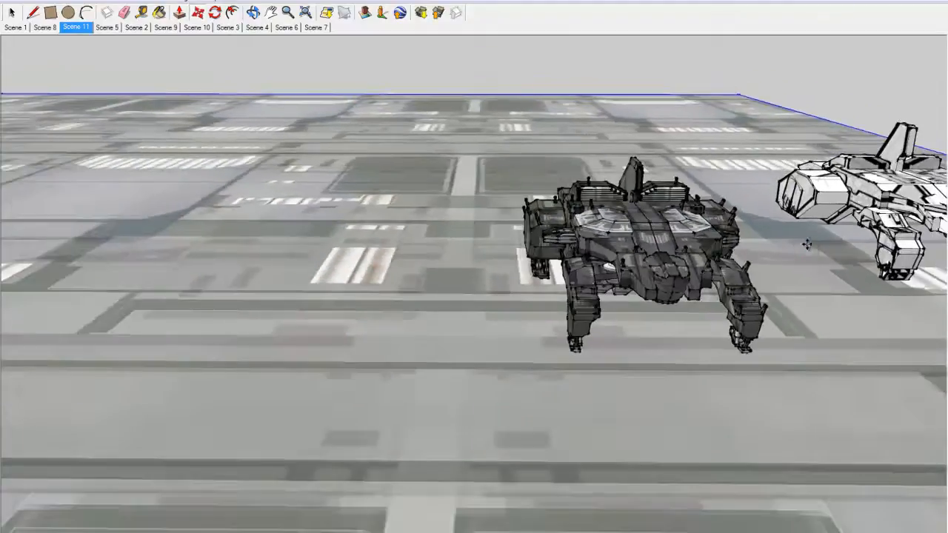
Select all parts of the pasted low-poly ship and make them a single group
drag(808, 244, 520, 318)
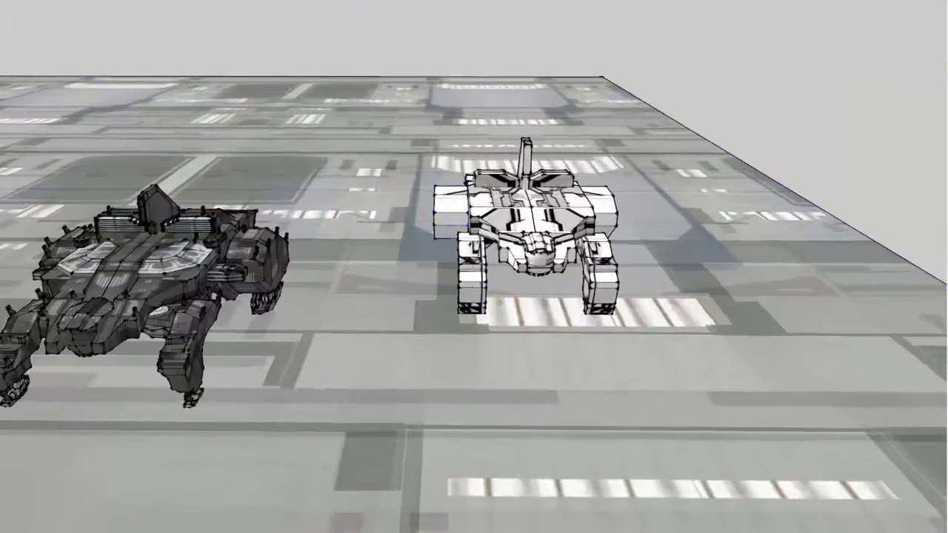
click(11, 12)
drag(445, 150, 662, 344)
drag(574, 307, 553, 292)
right_click(507, 169)
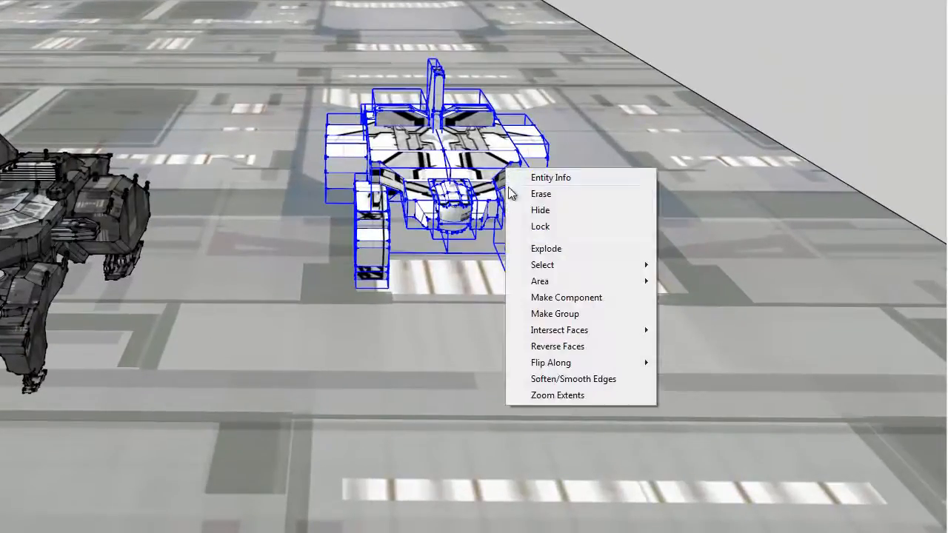
click(557, 315)
Move the low-poly ship group closer to the detailed ship so both stand side by side, and deselect it
key(m)
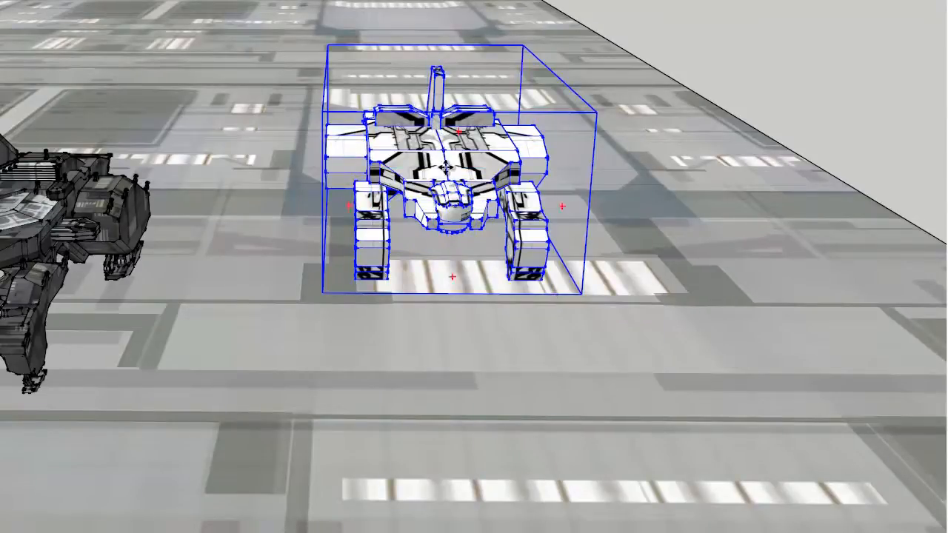
click(369, 148)
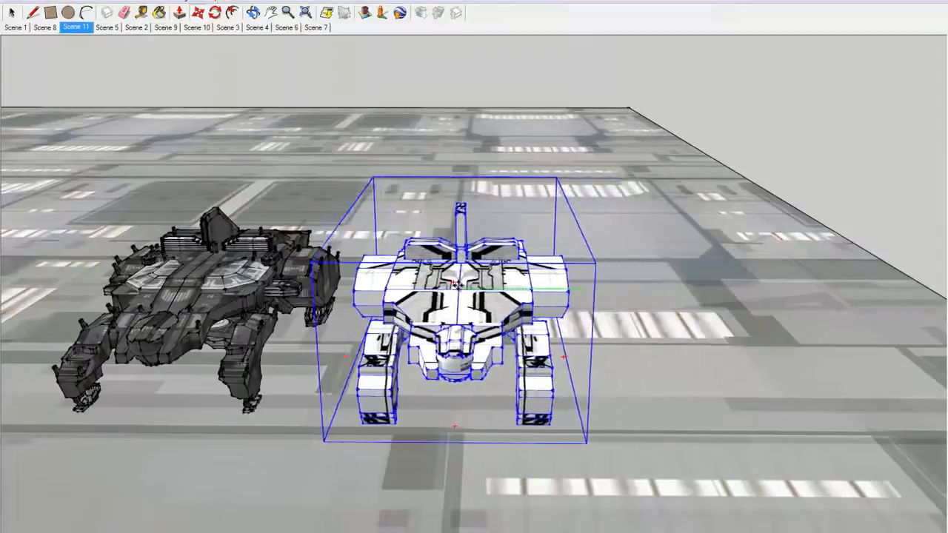
click(458, 284)
click(12, 12)
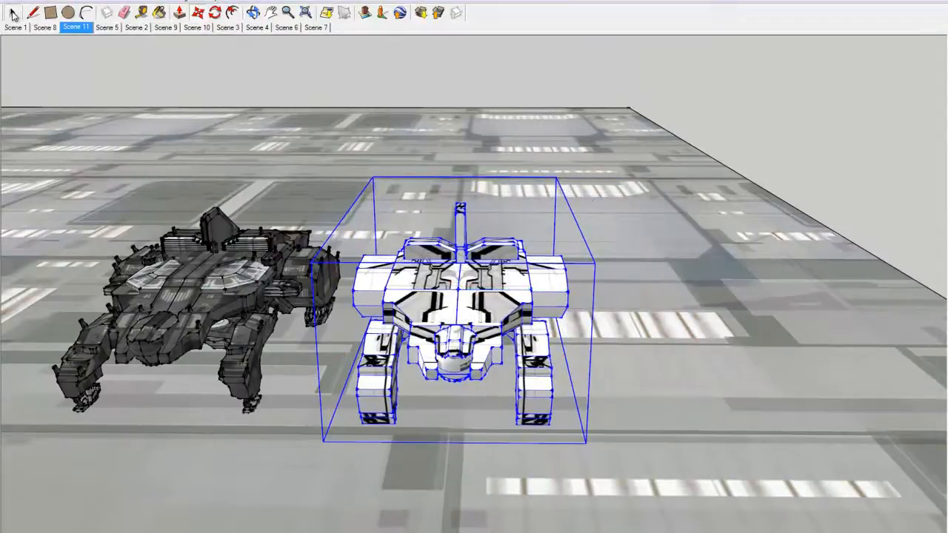
click(207, 388)
Compare the detailed ship with the low-poly version from above, the side and the front, examining hull, engine pods and legs
drag(206, 388, 738, 296)
scroll(603, 256, up, 3)
drag(603, 255, 411, 278)
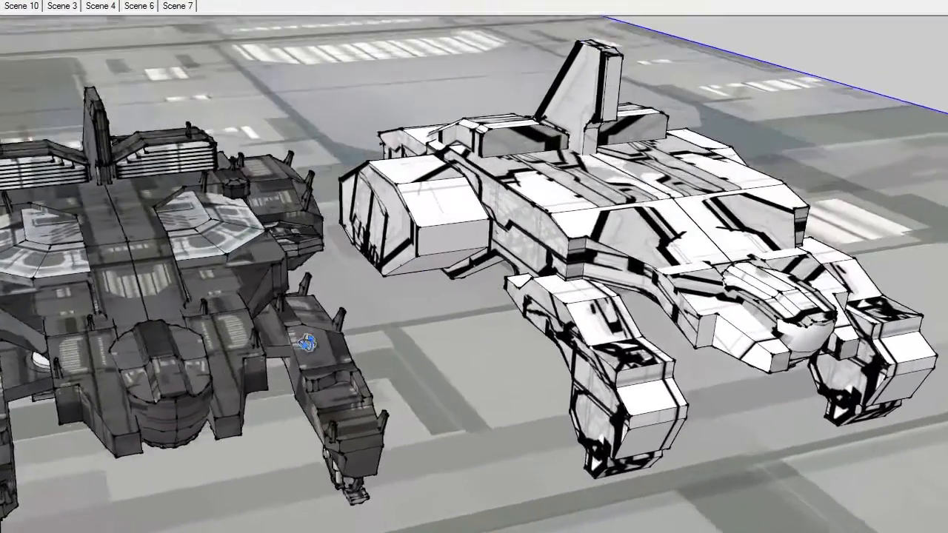
drag(306, 343, 376, 375)
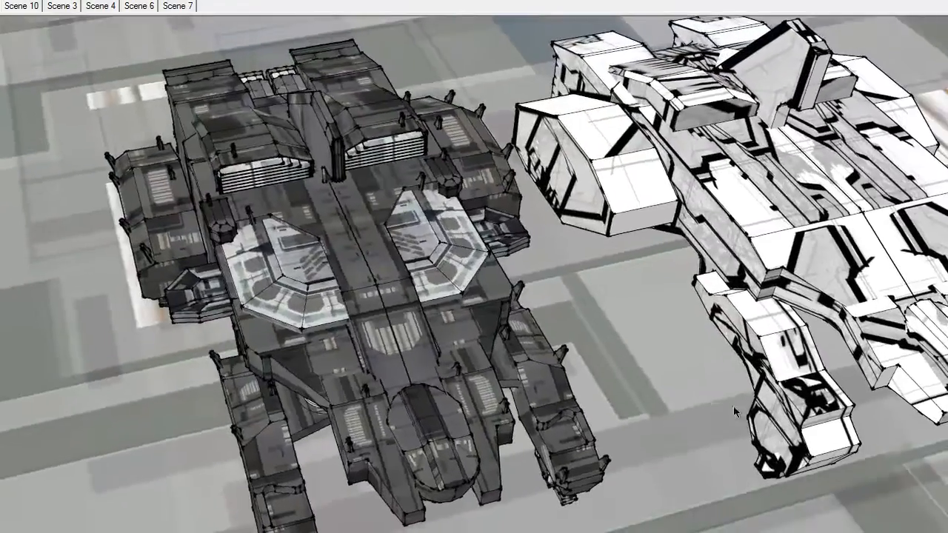
drag(416, 431, 670, 487)
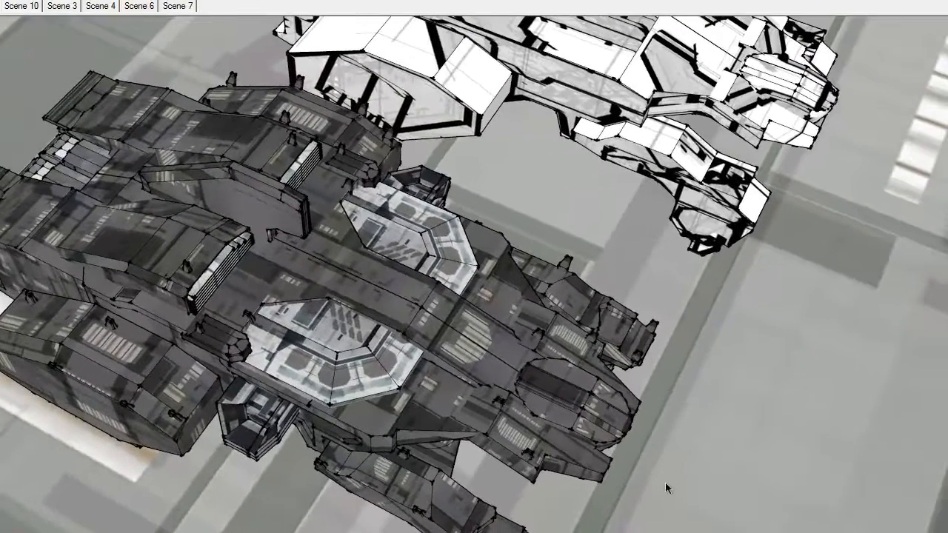
drag(172, 286, 431, 251)
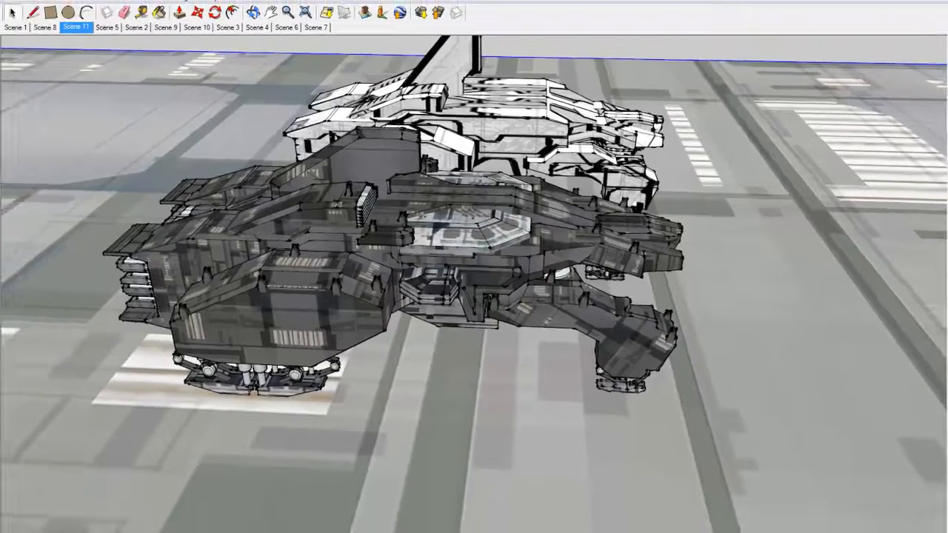
scroll(507, 358, up, 2)
drag(613, 294, 277, 291)
scroll(537, 299, up, 2)
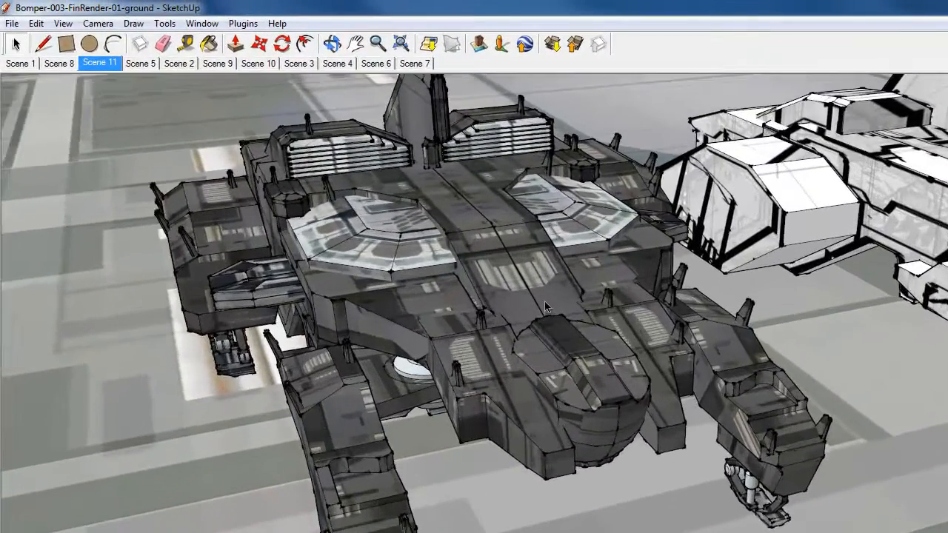
drag(389, 411, 555, 380)
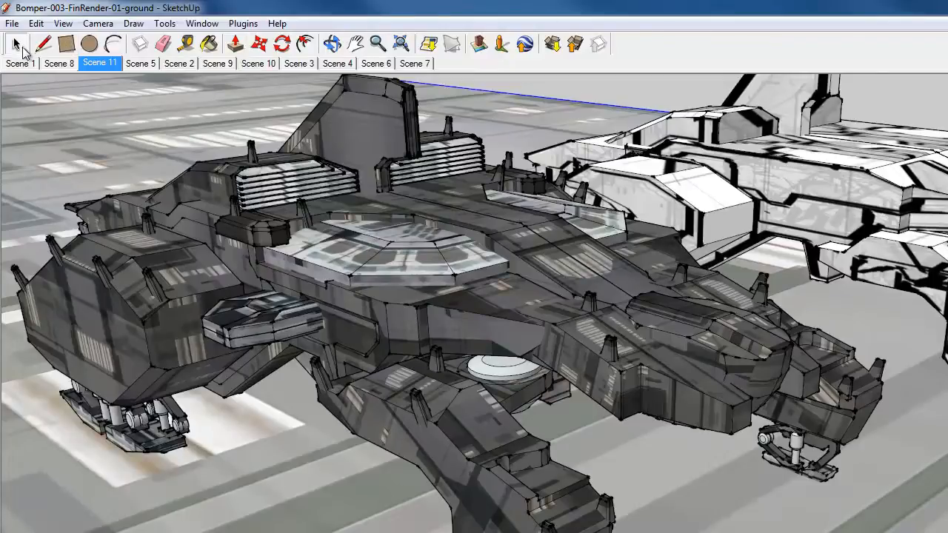
Explode the detailed ship's group and the groups nested inside it
right_click(620, 280)
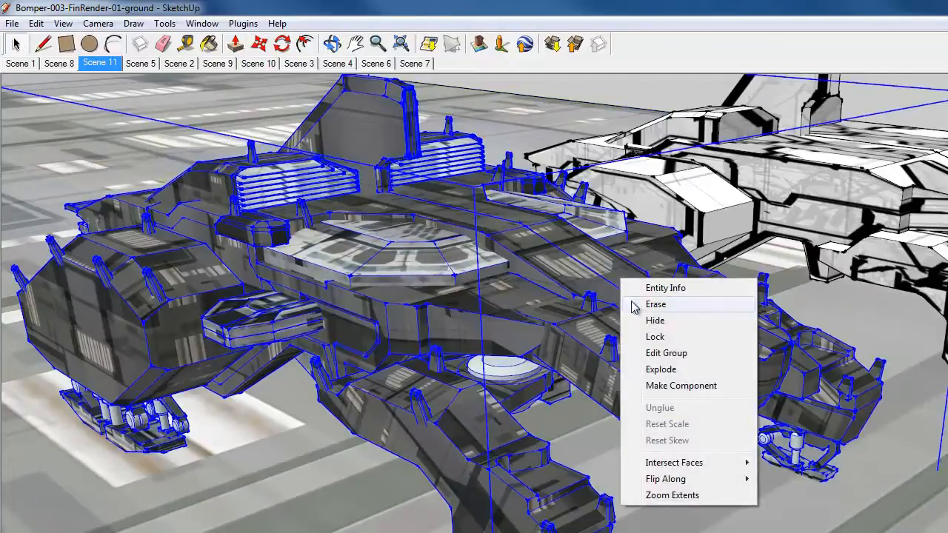
click(666, 369)
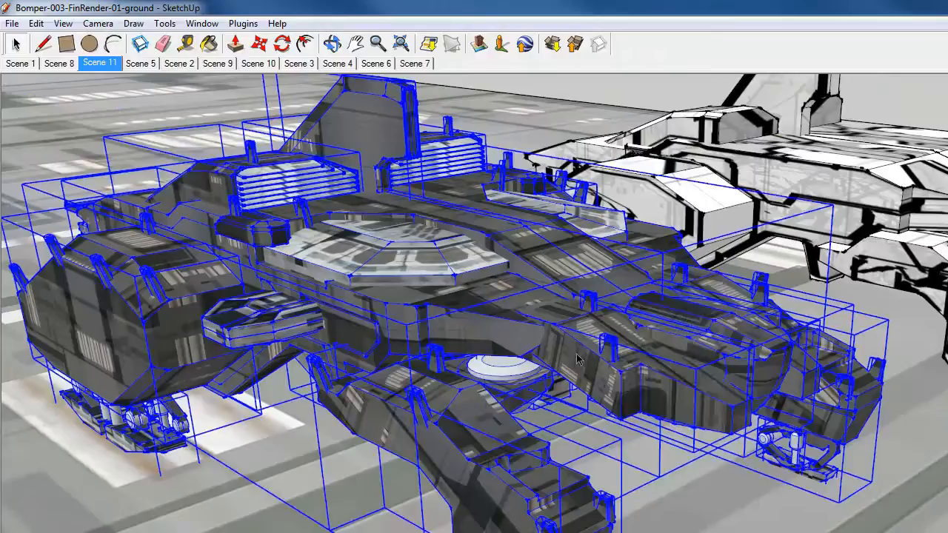
right_click(497, 493)
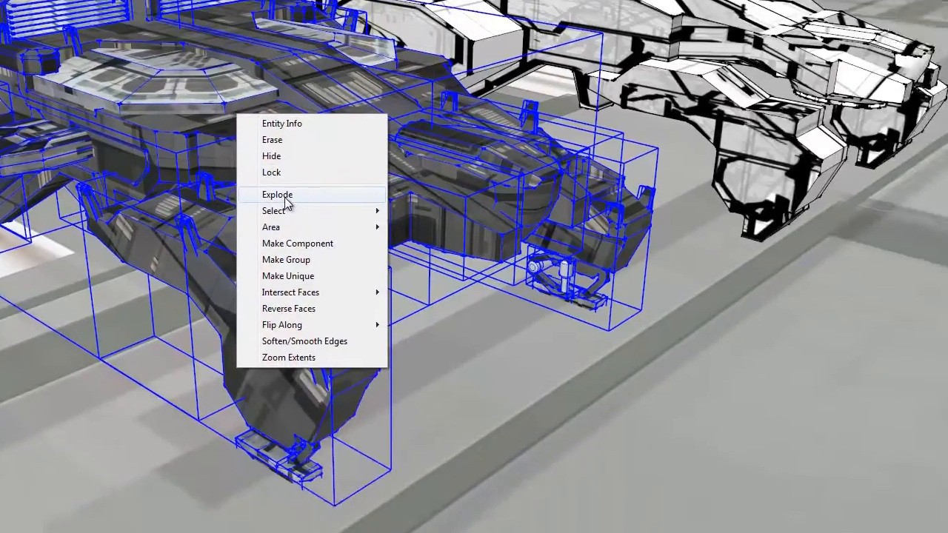
click(516, 374)
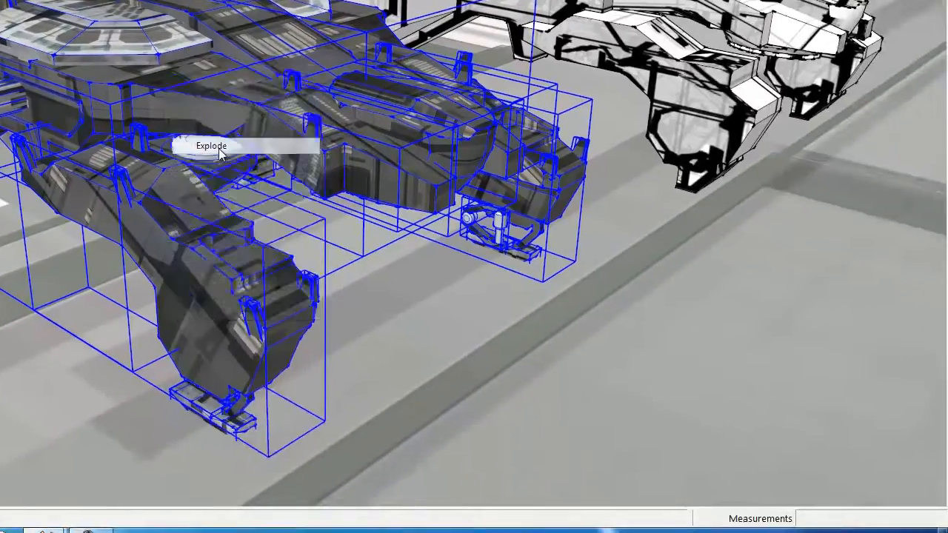
right_click(204, 330)
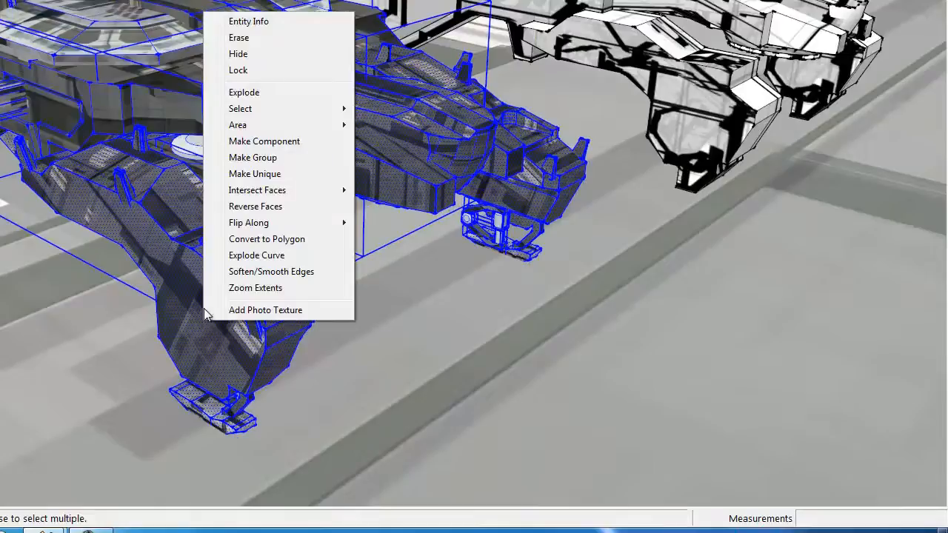
Reposition the texture on the outer side face of the detailed ship's front leg, shifting it across the face
click(169, 268)
right_click(205, 327)
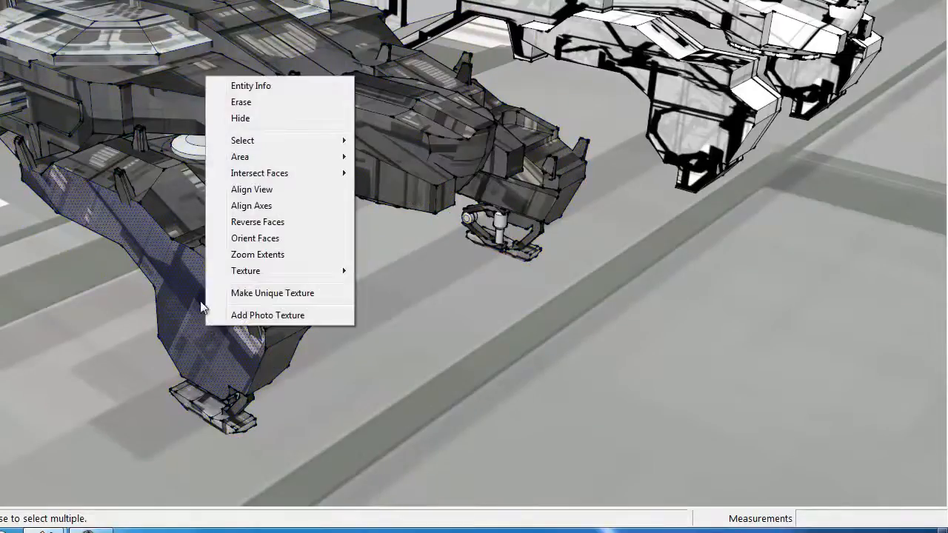
mouse_move(246, 272)
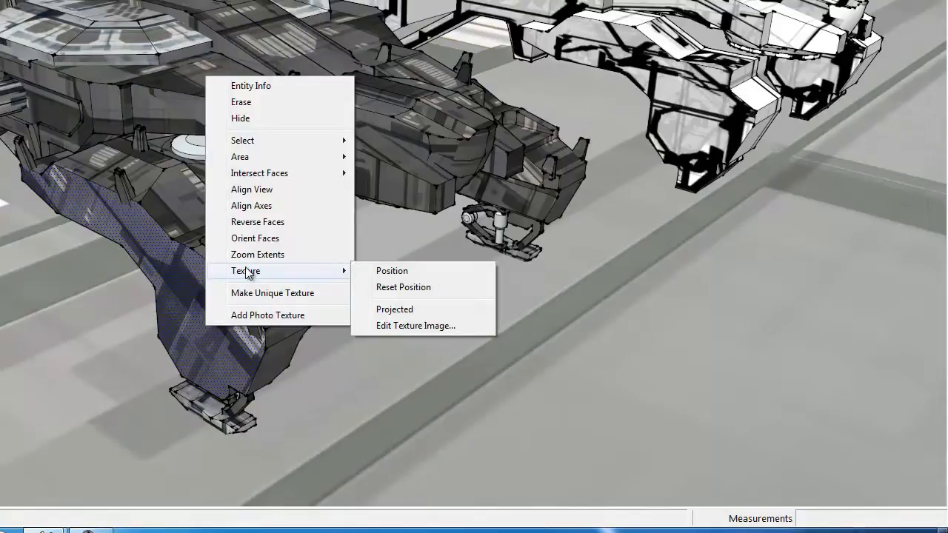
click(395, 271)
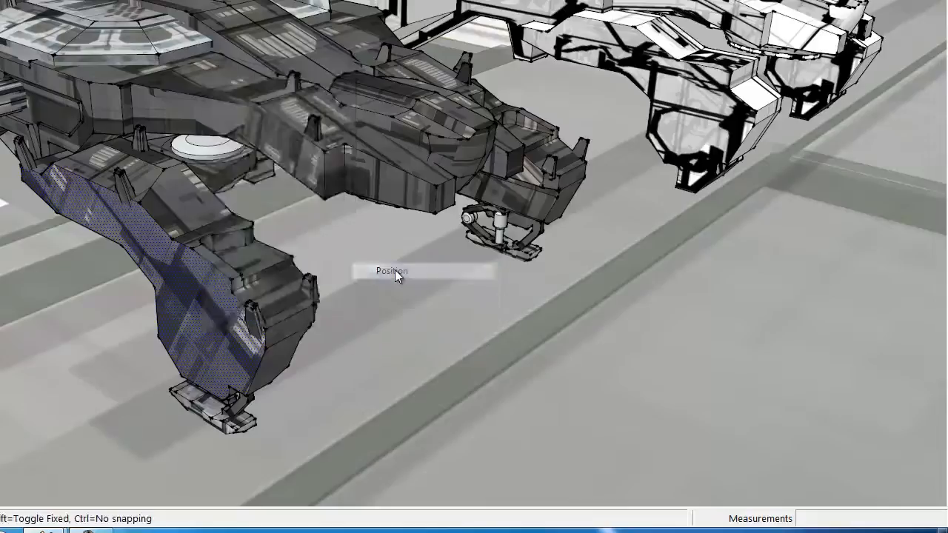
drag(187, 317, 260, 297)
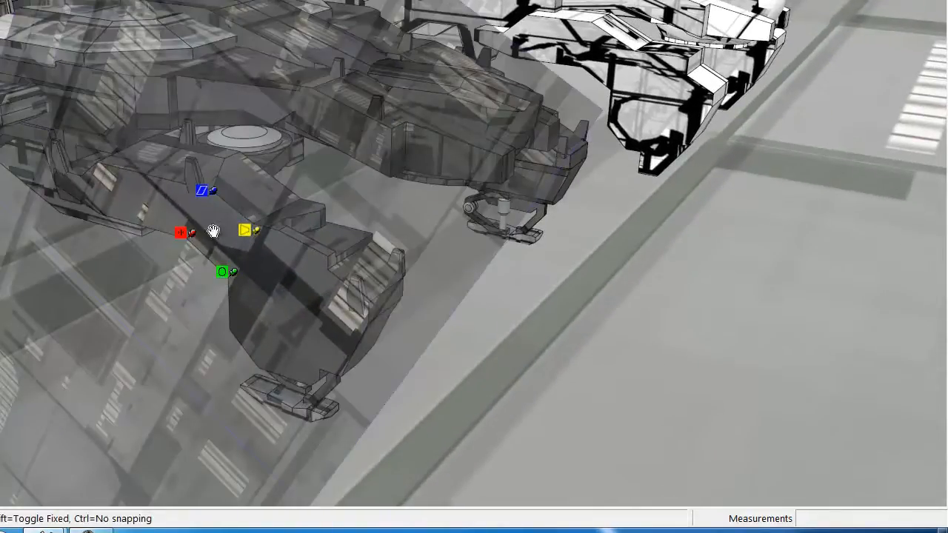
drag(267, 301, 719, 218)
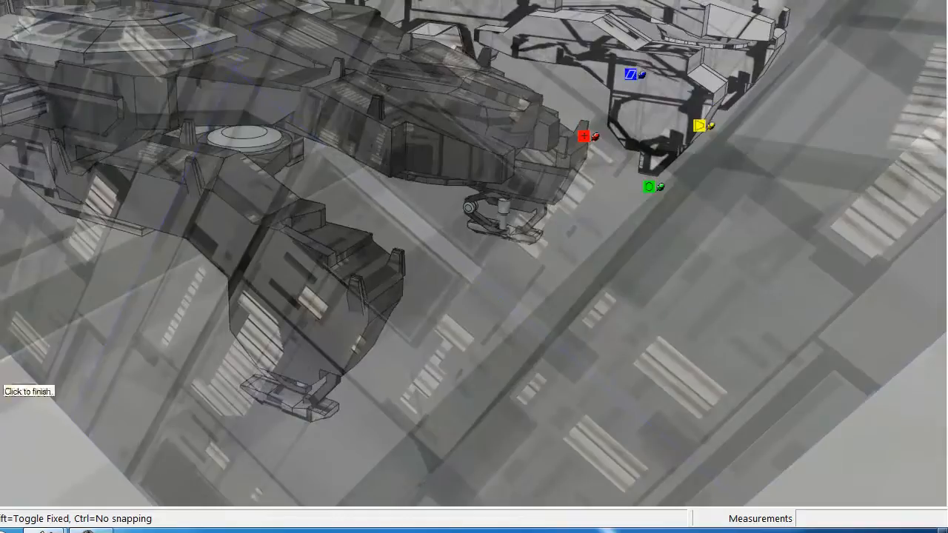
click(27, 400)
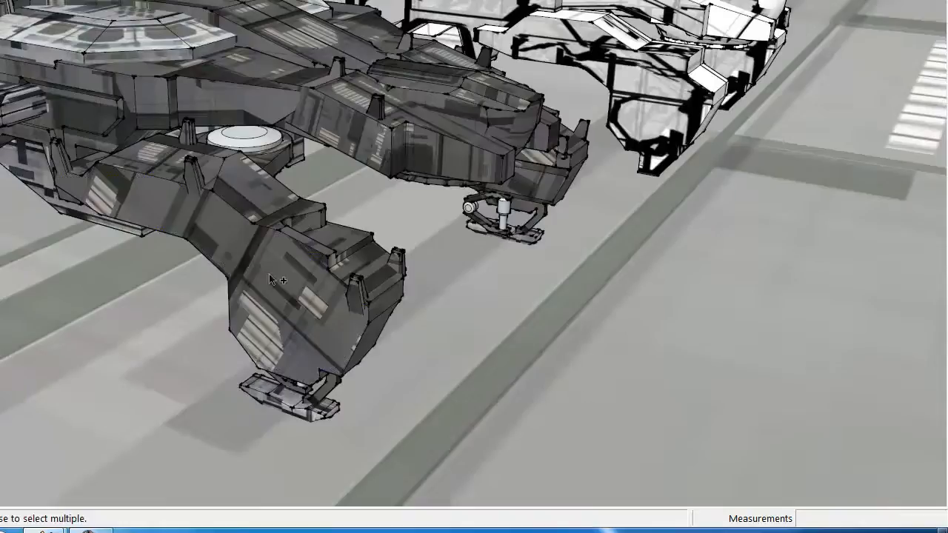
Undo the leg face's texture repositioning and the preceding explode operations on the detailed ship
key(ctrl+z)
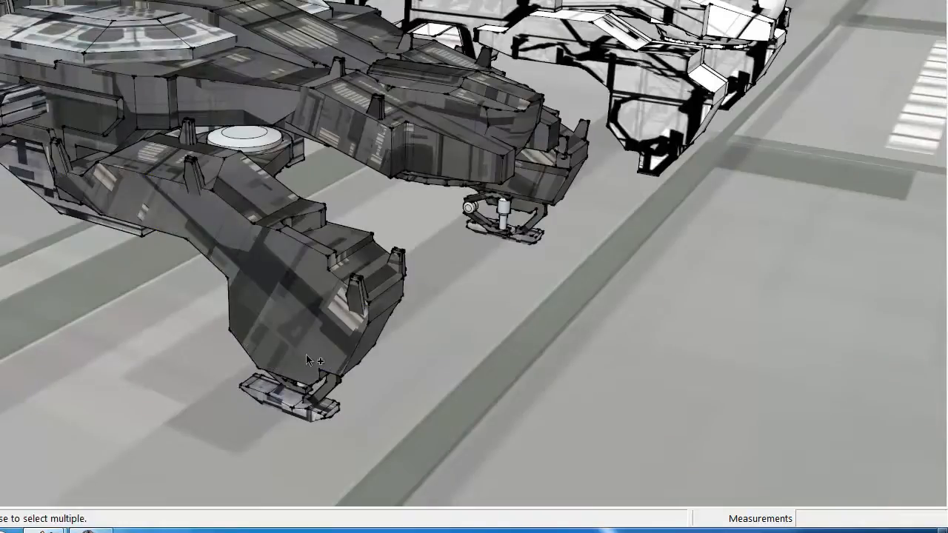
key(ctrl+z)
key(ctrl+z)
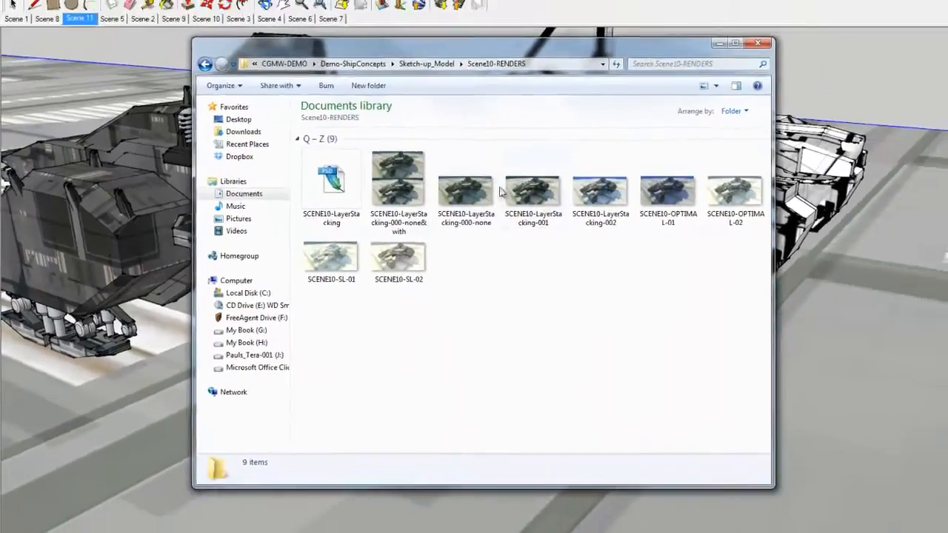
Open the layer-stacking renders from the Scene10-RENDERS folder and compare the ship's successive lighting and shading variants
click(562, 192)
double_click(466, 195)
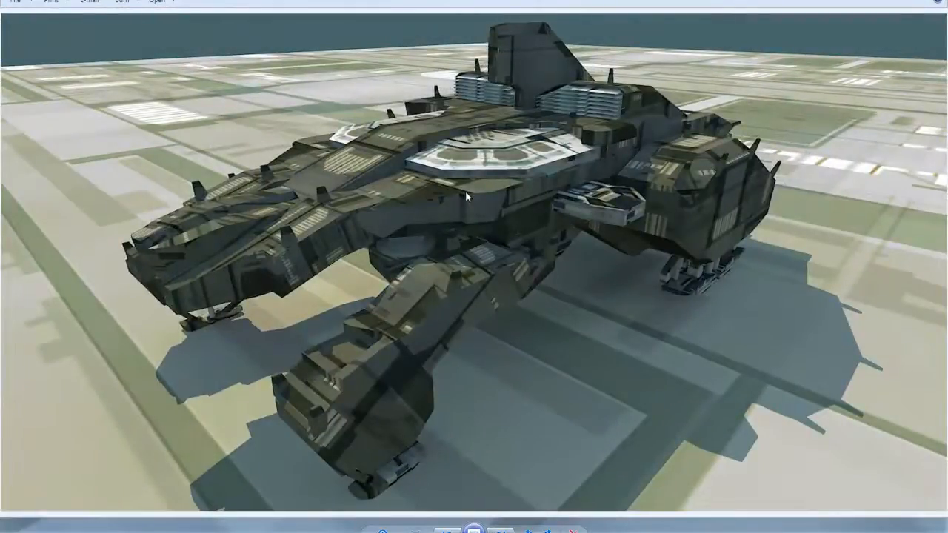
key(Right)
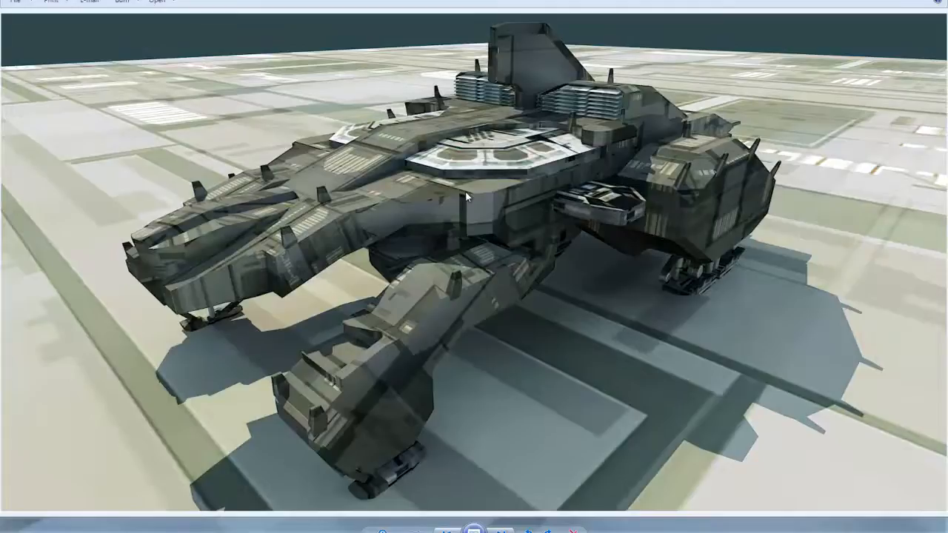
key(Right)
key(Right)
key(Right)
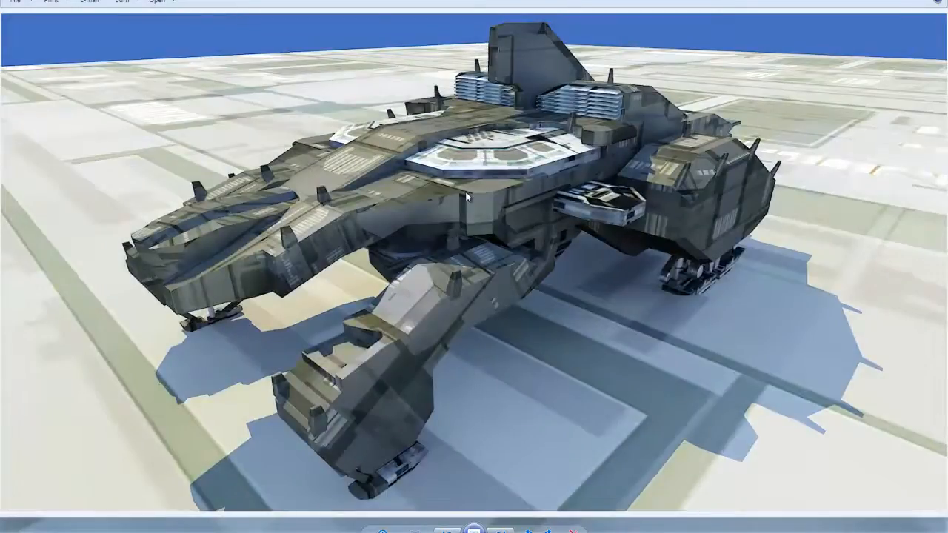
key(Right)
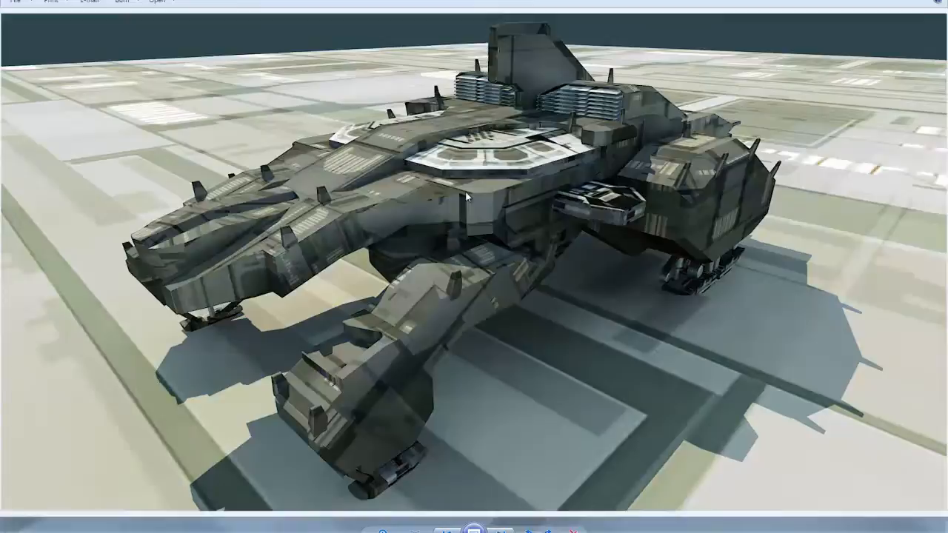
key(Right)
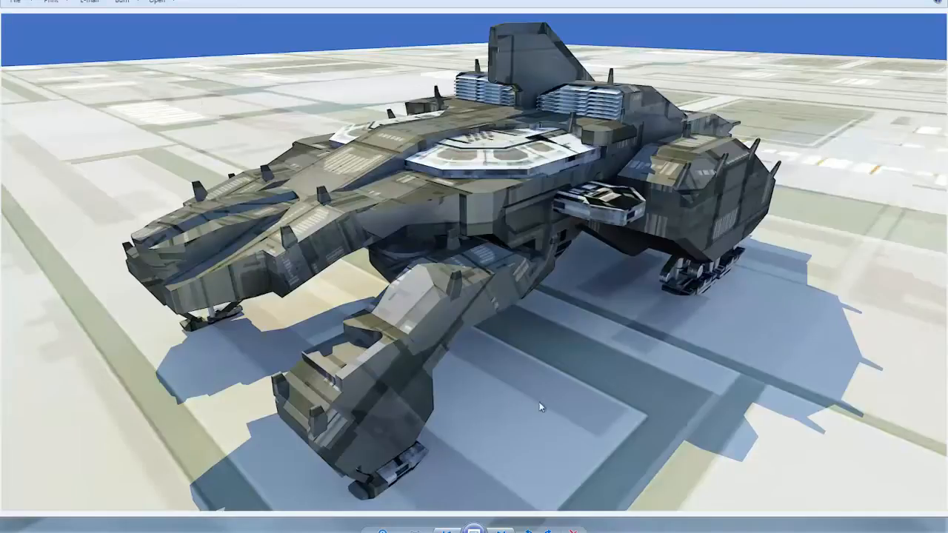
View the remaining Scene10 renders, comparing the textured OPTIMAL versions with the plain-hull SL-01 and SL-02 versions
key(Right)
key(Right)
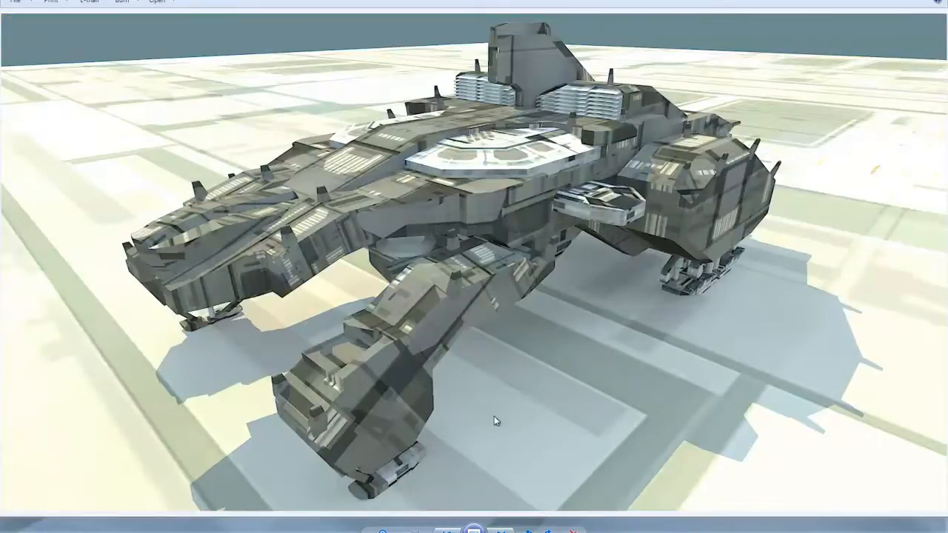
key(Right)
key(Right)
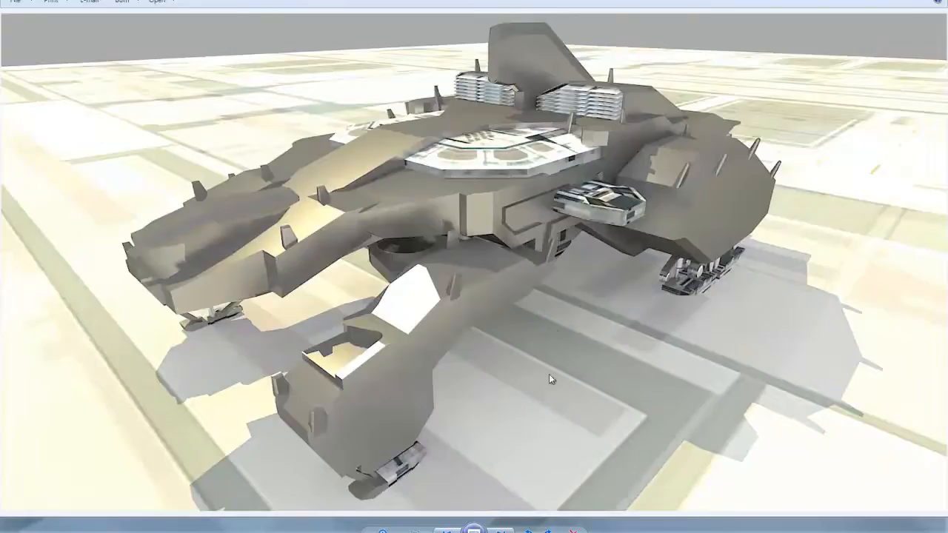
key(Right)
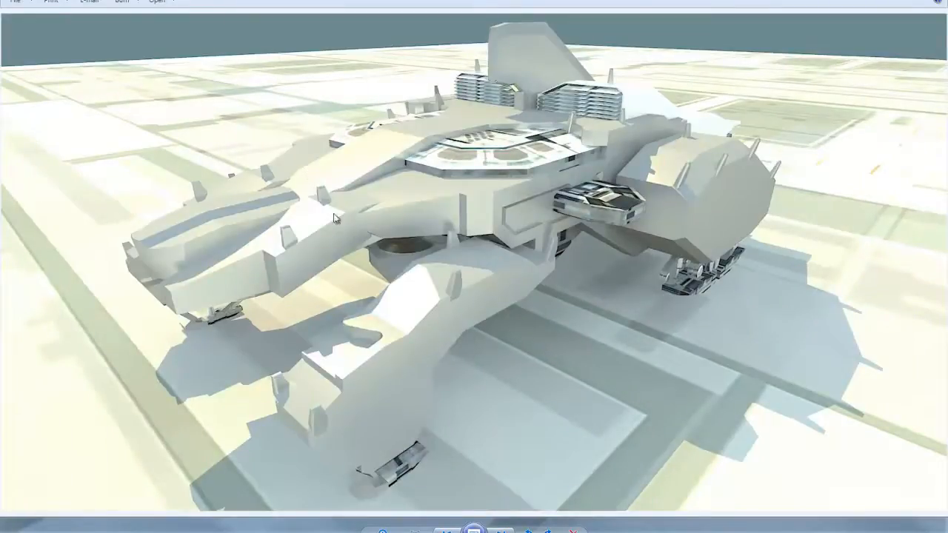
key(Right)
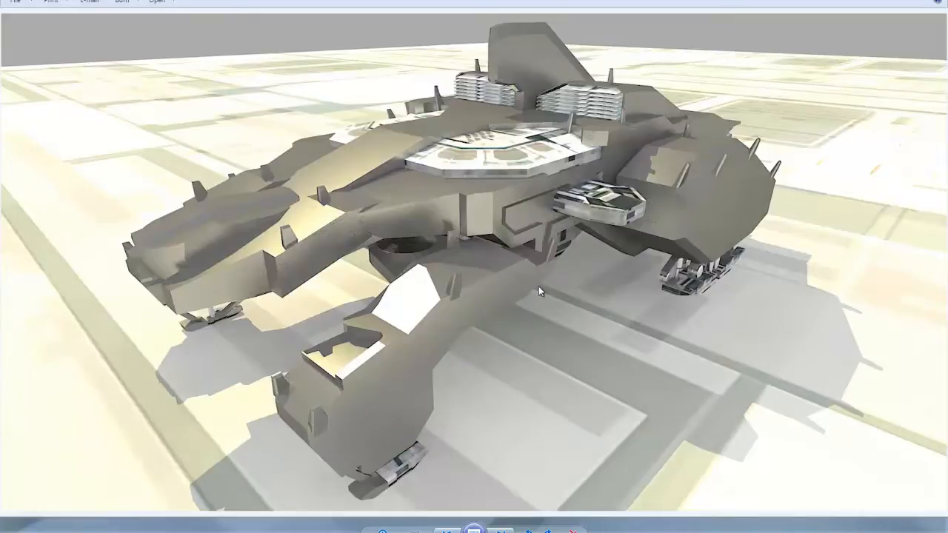
Return to the stacked none-and-with comparison render, and view the ship's individual layer-stacking versions full size
key(Right)
key(Right)
key(Right)
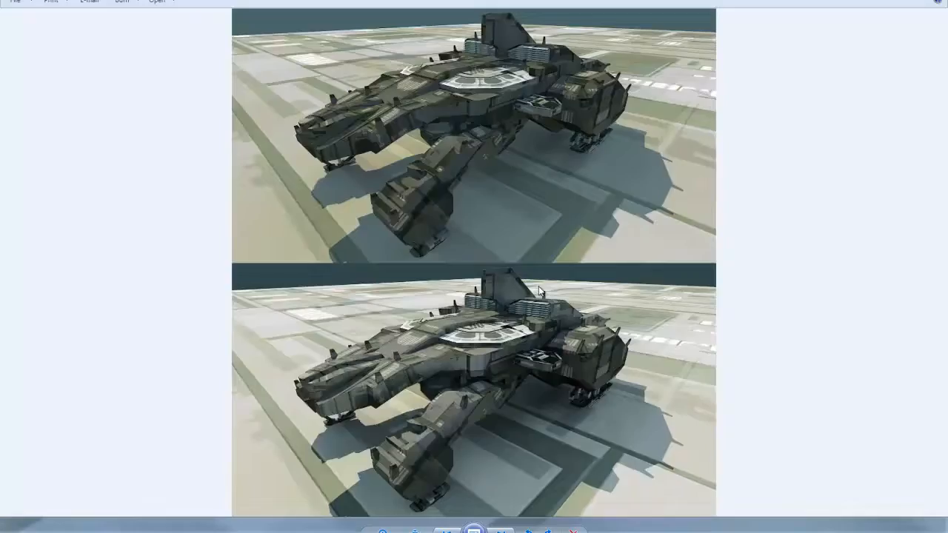
key(Right)
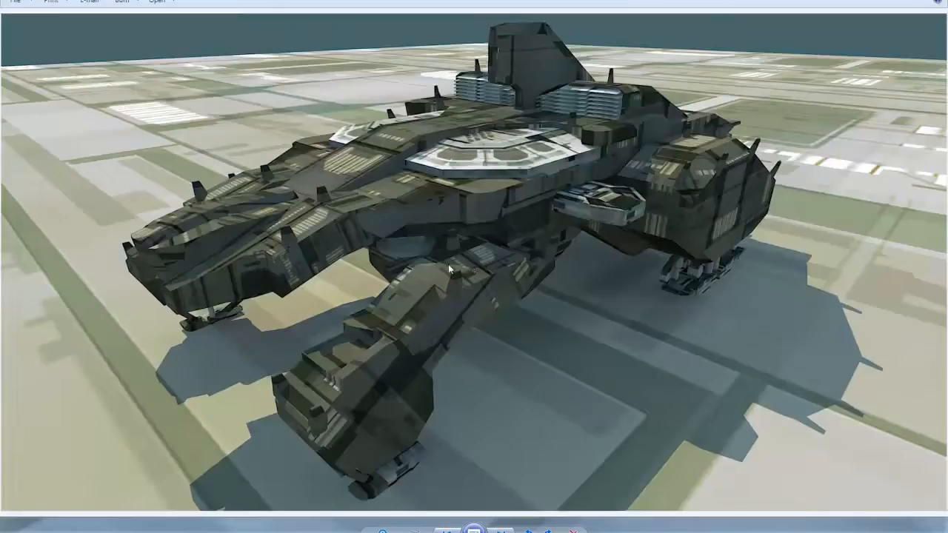
key(Right)
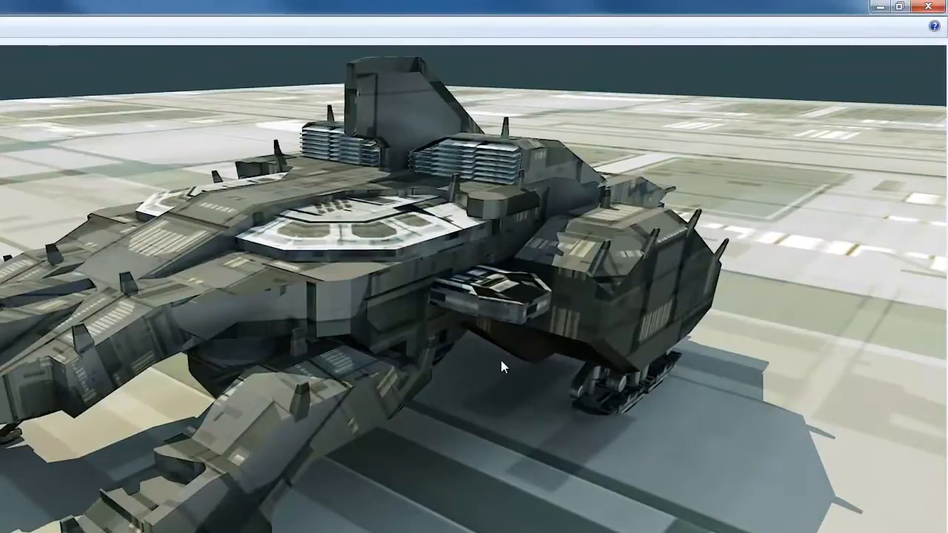
Compare the Scene10 layer-stacking versions full size, and return to the Scene10-RENDERS folder
key(Right)
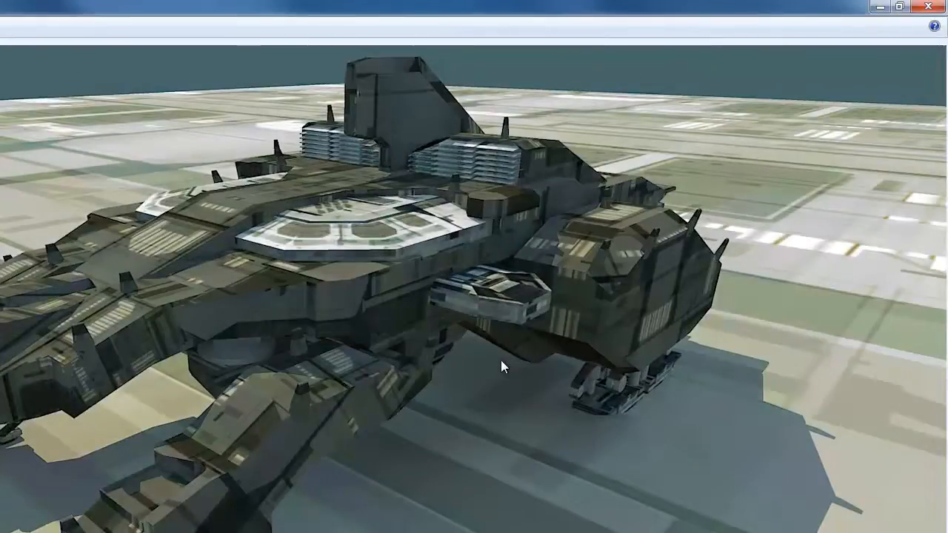
key(Right)
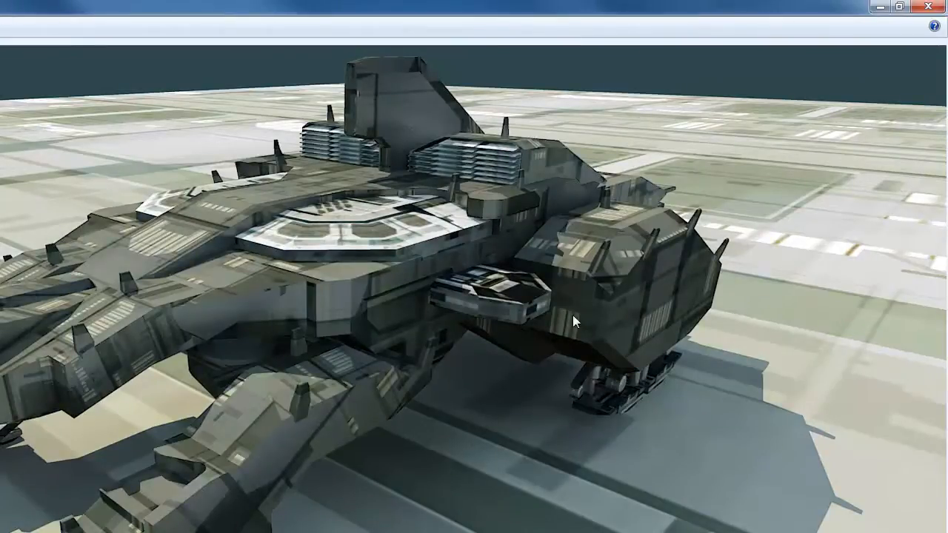
click(928, 6)
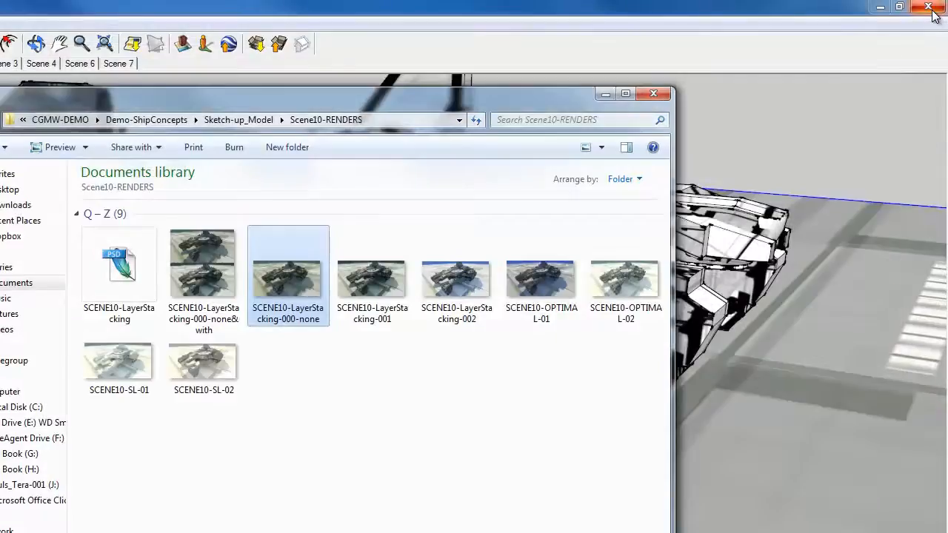
click(570, 488)
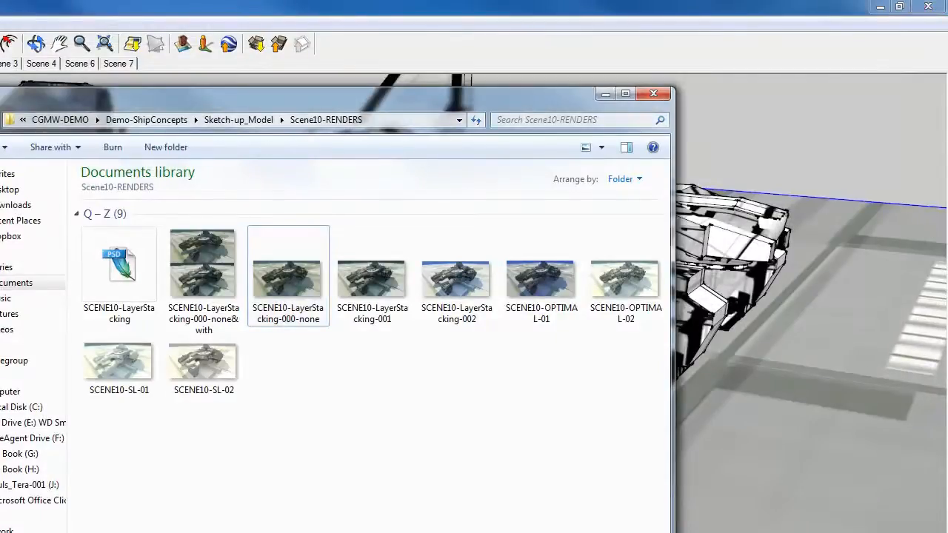
Open the Scene11_RENDERS folder inside Sketch-up_Model and view the Scene11_005 render full size
click(254, 123)
drag(669, 471, 668, 532)
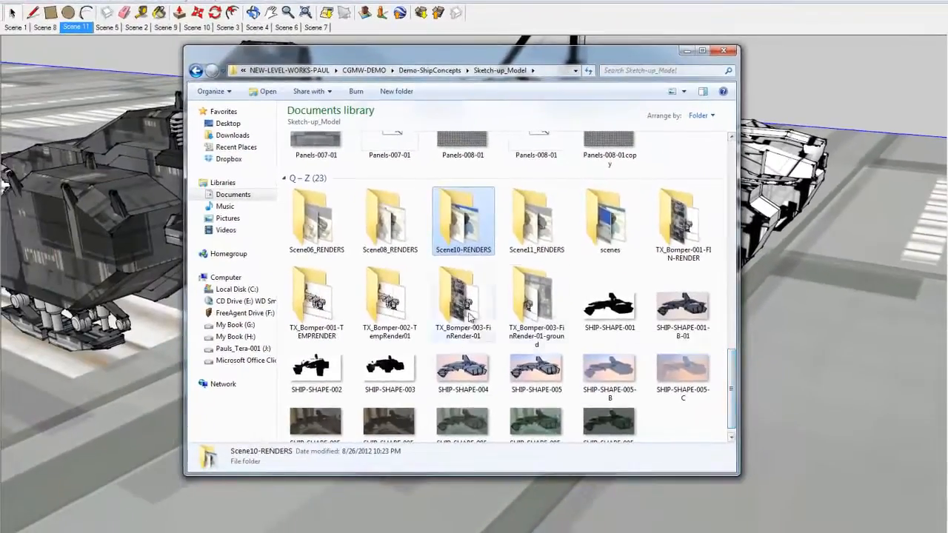
double_click(538, 228)
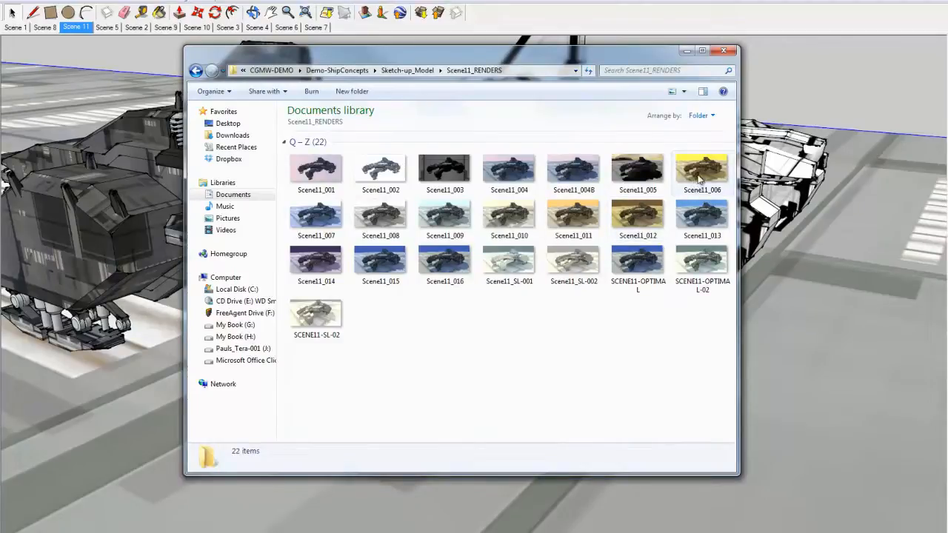
click(641, 180)
double_click(656, 177)
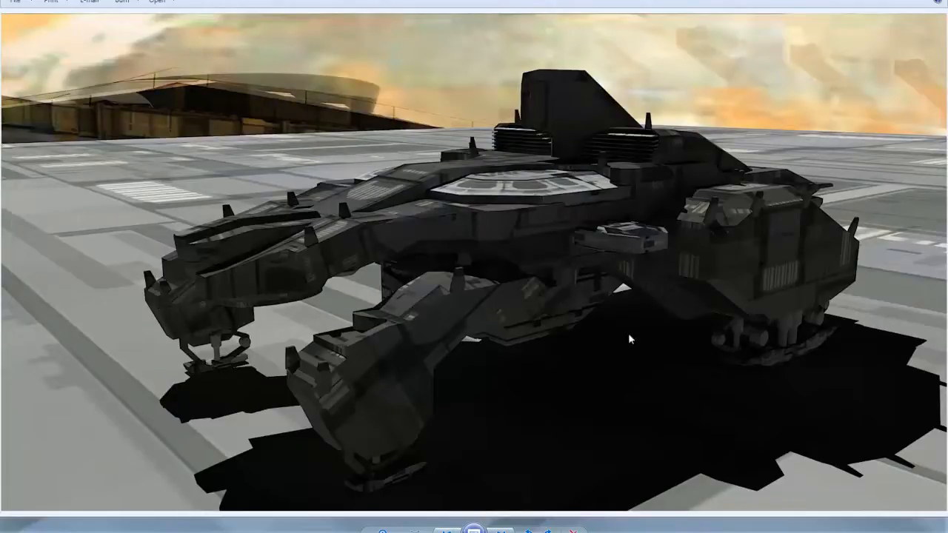
View the Scene11 renders from Scene11_006 onward, comparing how sky colour and light direction change the ship and ground
click(501, 531)
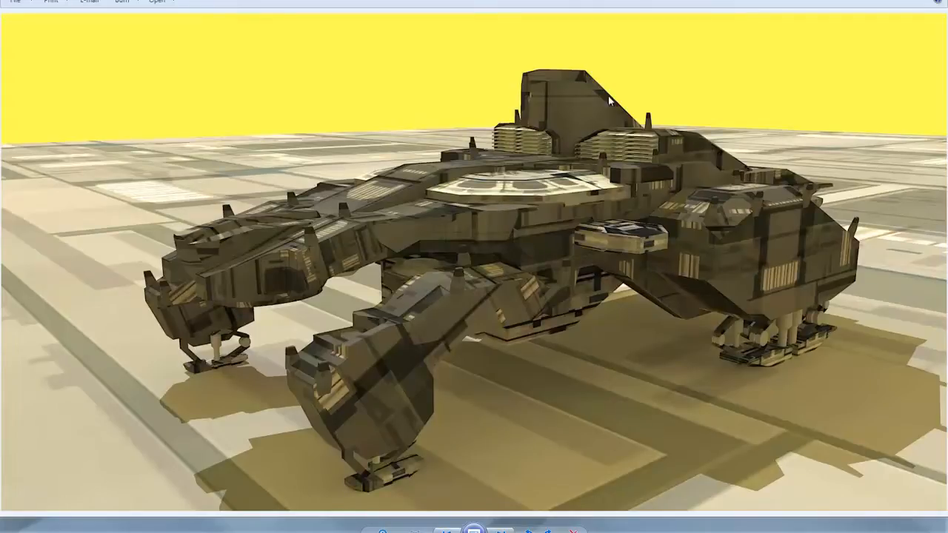
key(Right)
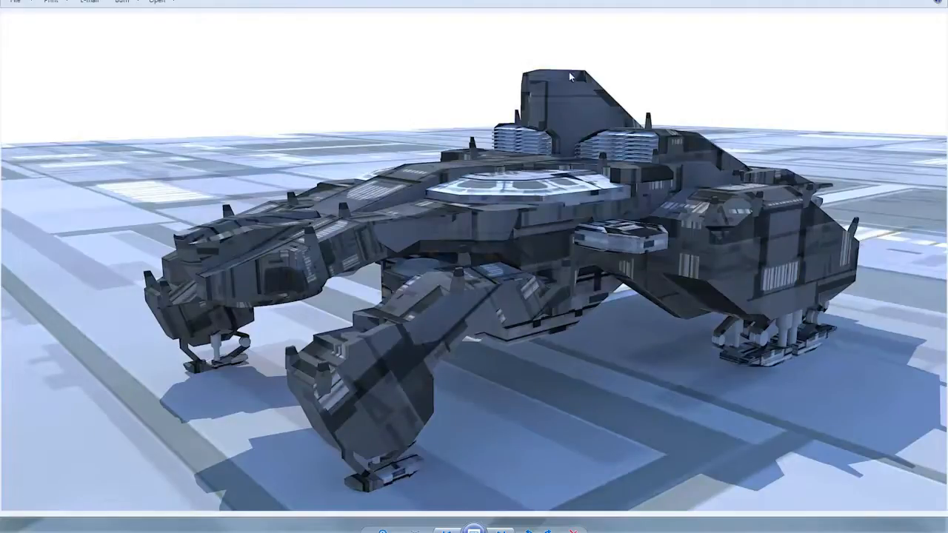
key(Right)
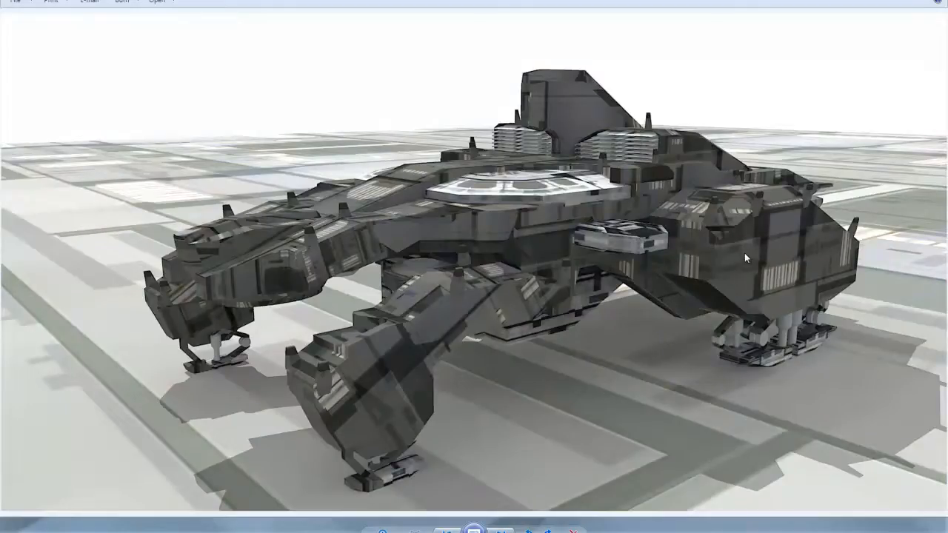
key(Right)
key(Right)
key(Right)
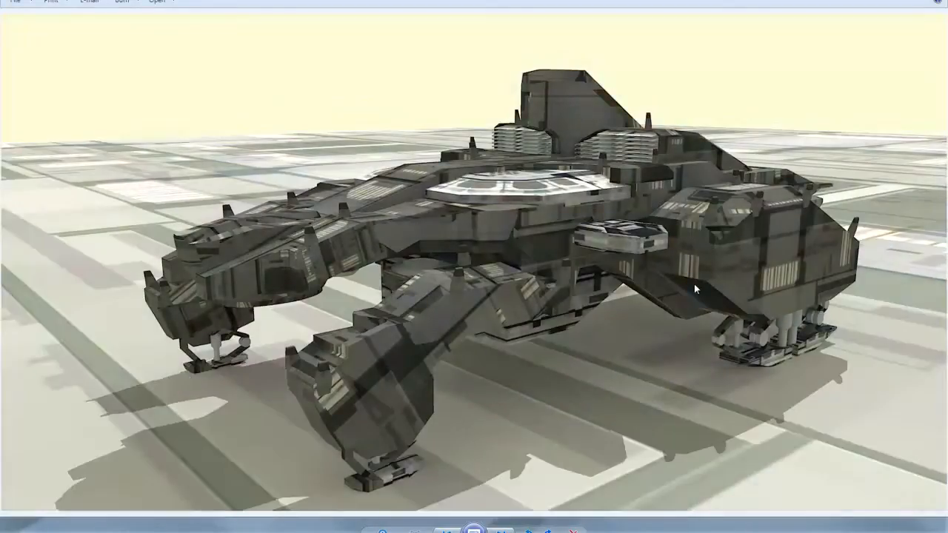
Examine the blue-sky Scene11 renders, switching back and forth to compare their ground and shadow tints
key(Right)
key(Right)
key(Right)
key(Right)
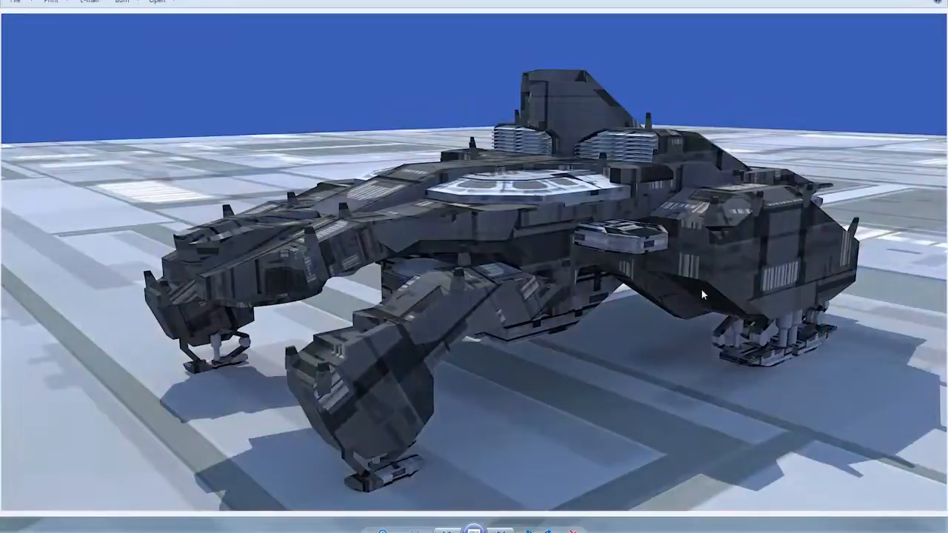
key(Right)
key(Right)
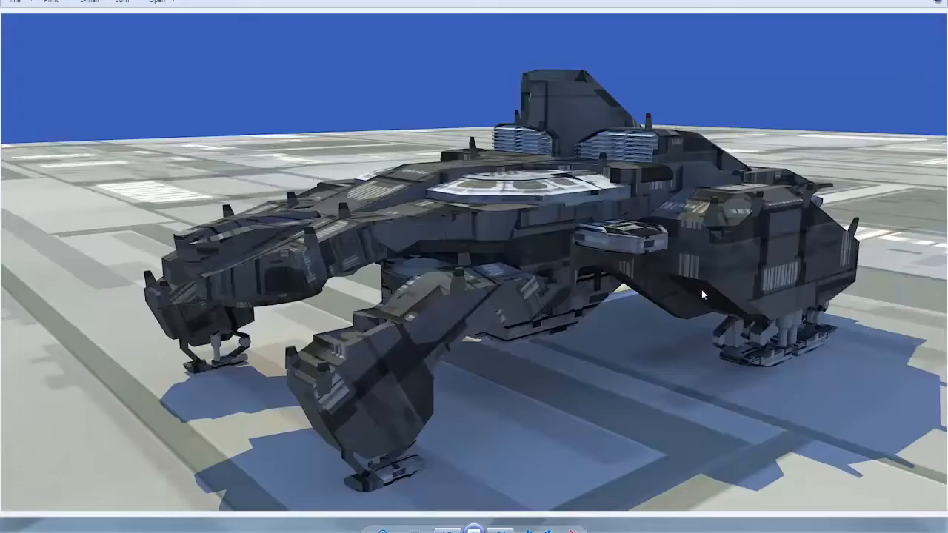
key(Left)
View the Scene11 renders from Scene11_001 through the pink-sky versions, and close the image viewer
key(Right)
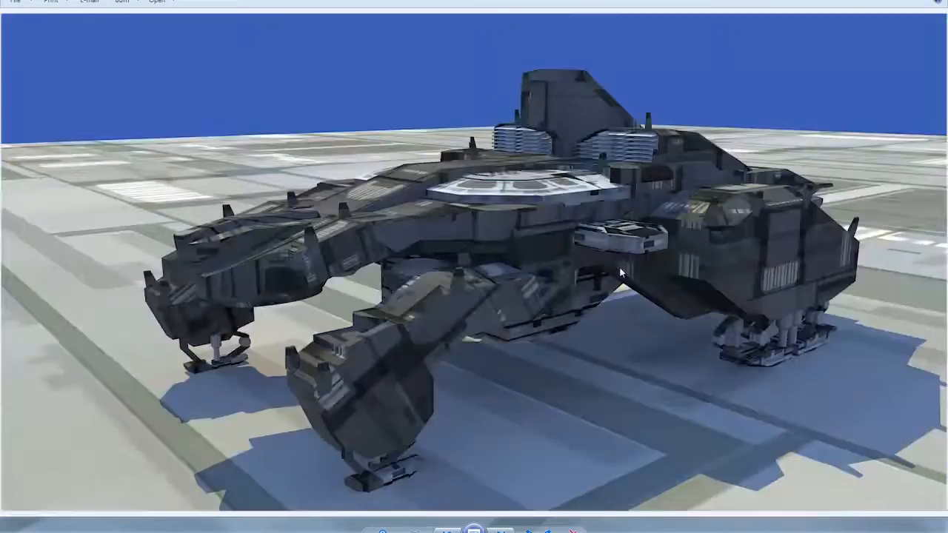
key(Right)
key(Right)
key(Right)
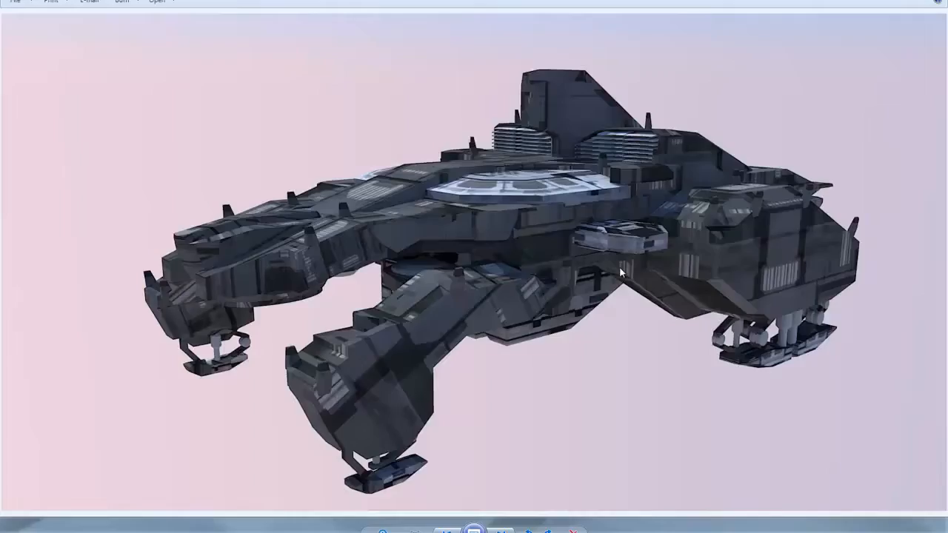
key(Right)
key(Right)
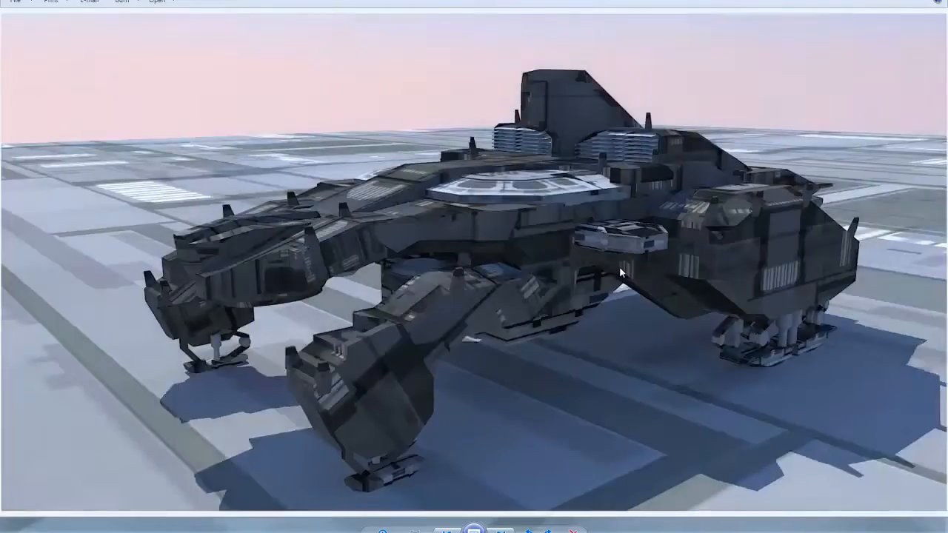
key(Right)
key(Right)
click(932, 1)
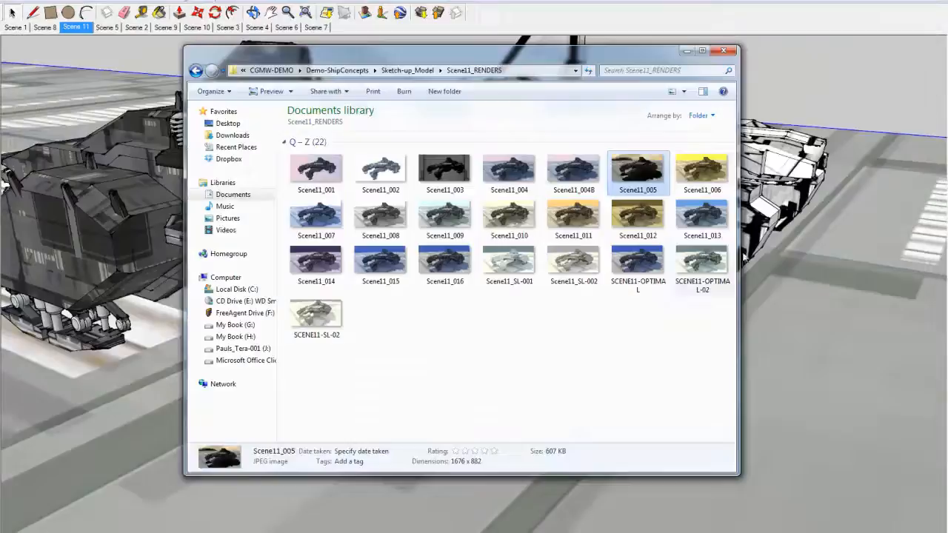
Look through the Scene08_RENDERS folder in Sketch-up_Model, and open the Scene06_RENDERS folder
click(438, 73)
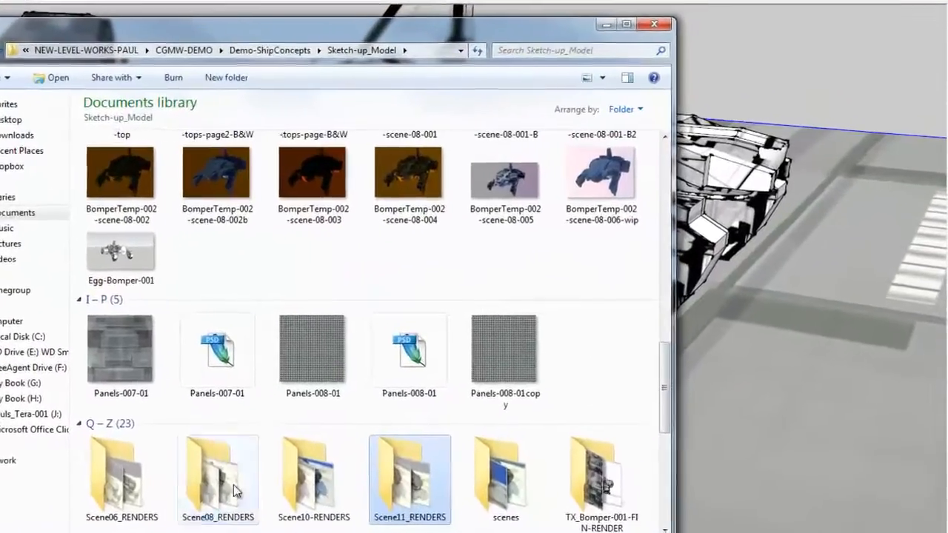
double_click(234, 491)
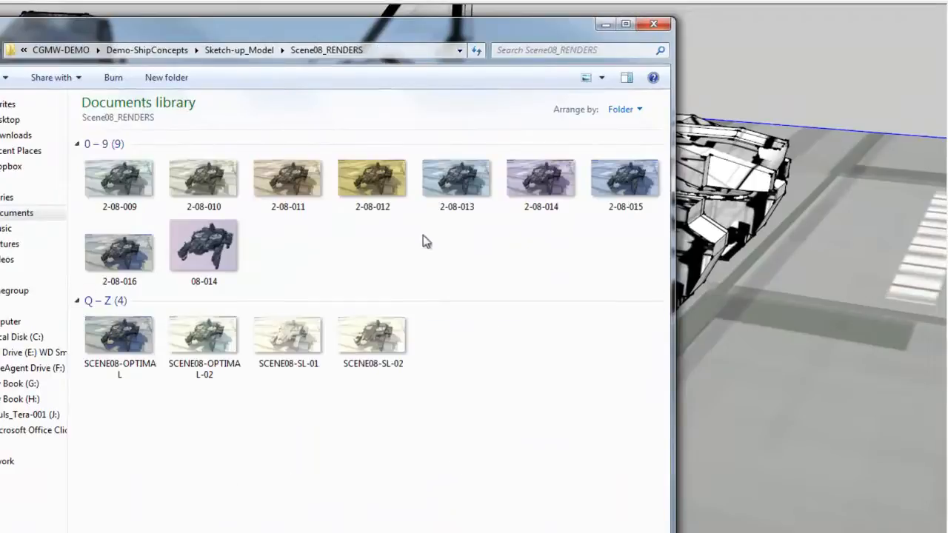
click(225, 49)
double_click(152, 518)
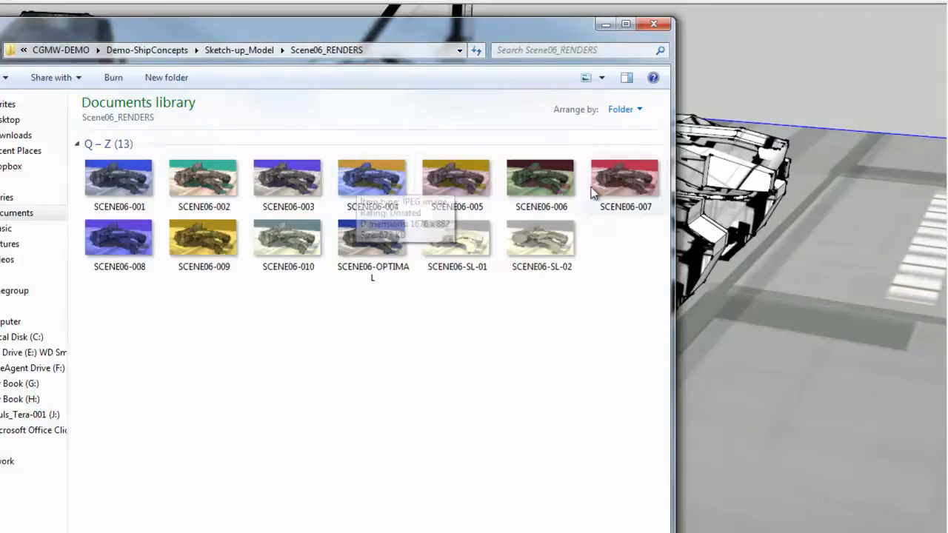
View the Scene06 renders full size from SCENE06-006 through SCENE06-OPTIMAL, comparing their sky and shadow colours
double_click(560, 192)
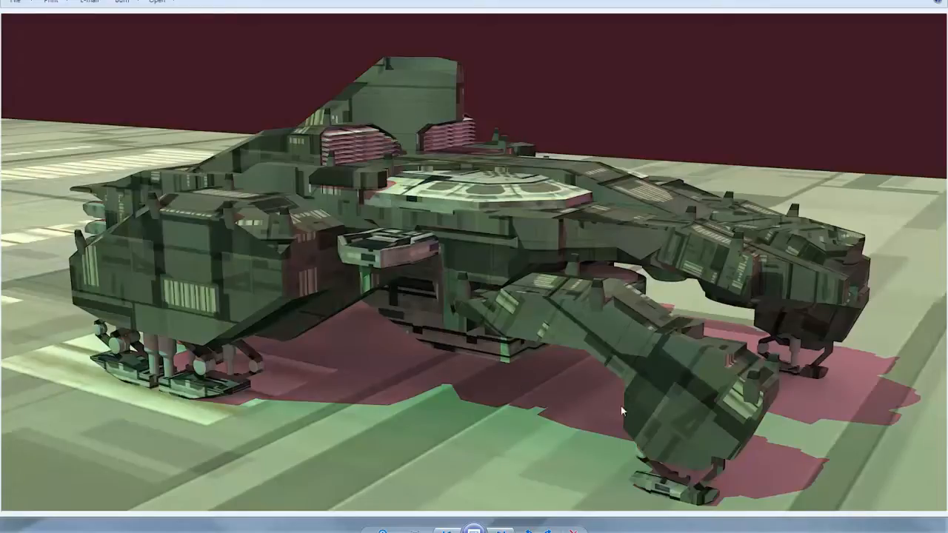
key(Right)
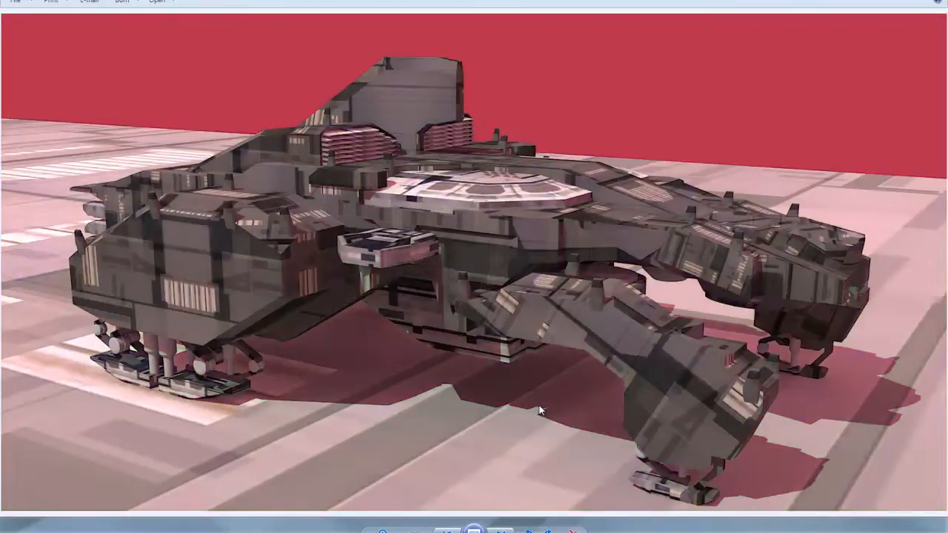
key(Right)
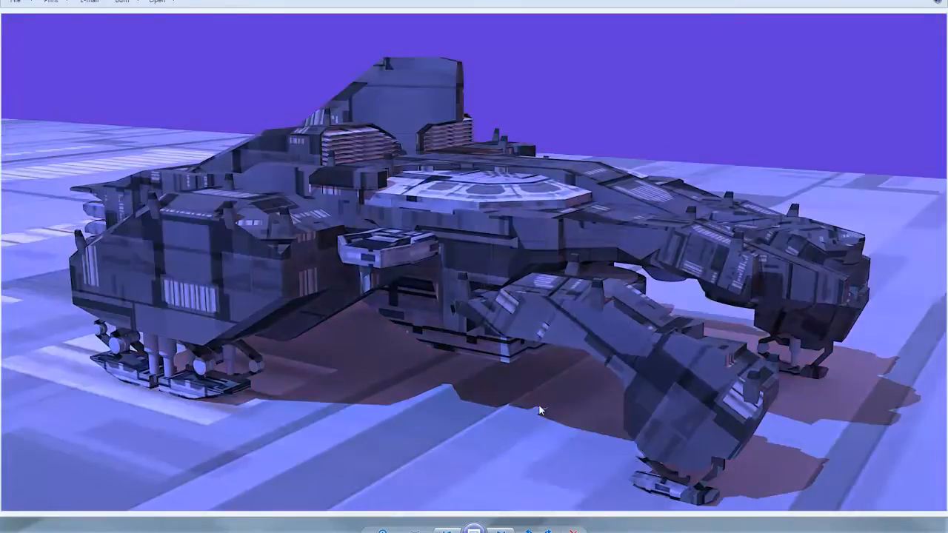
key(Right)
key(Right)
key(Right)
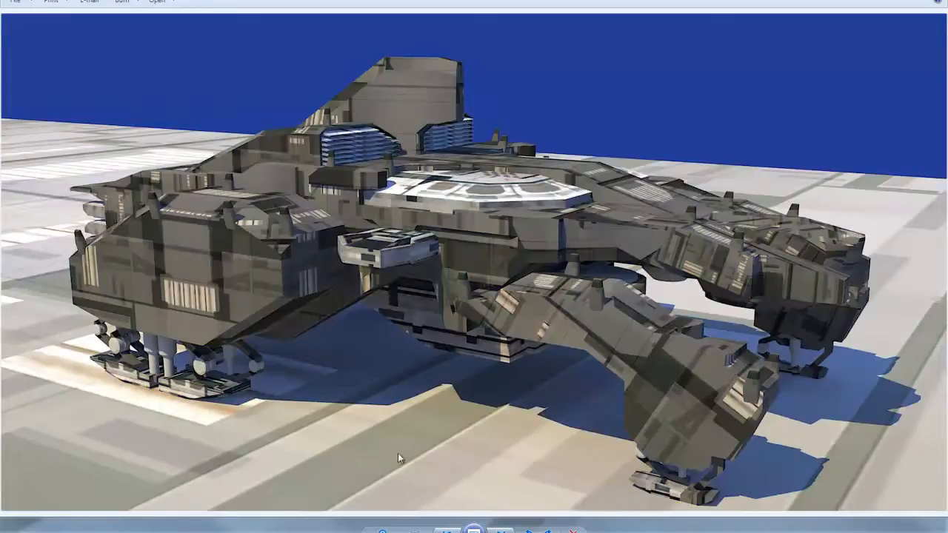
Compare the Scene06 colour variants SCENE06-001 through SCENE06-005, examining how the background colour tints the shadows
key(Right)
key(Right)
key(Right)
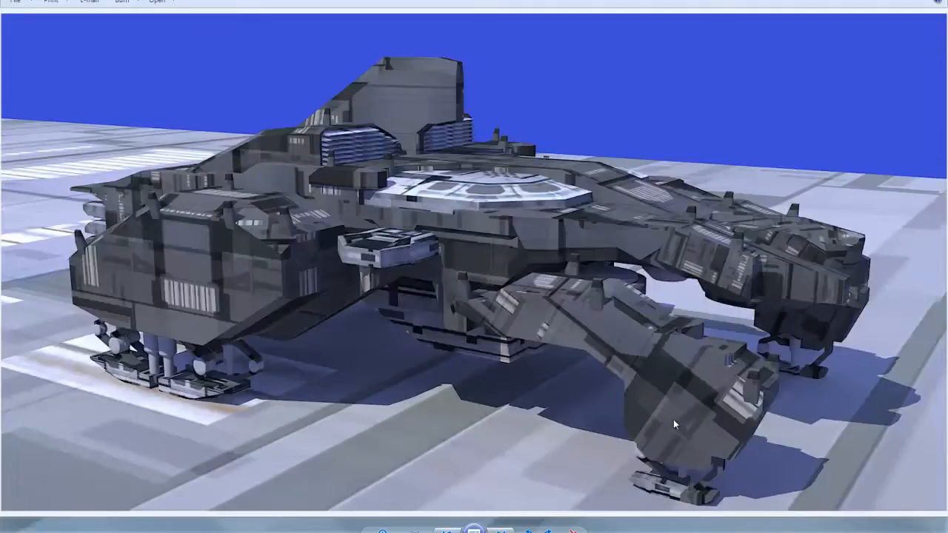
key(Right)
key(Right)
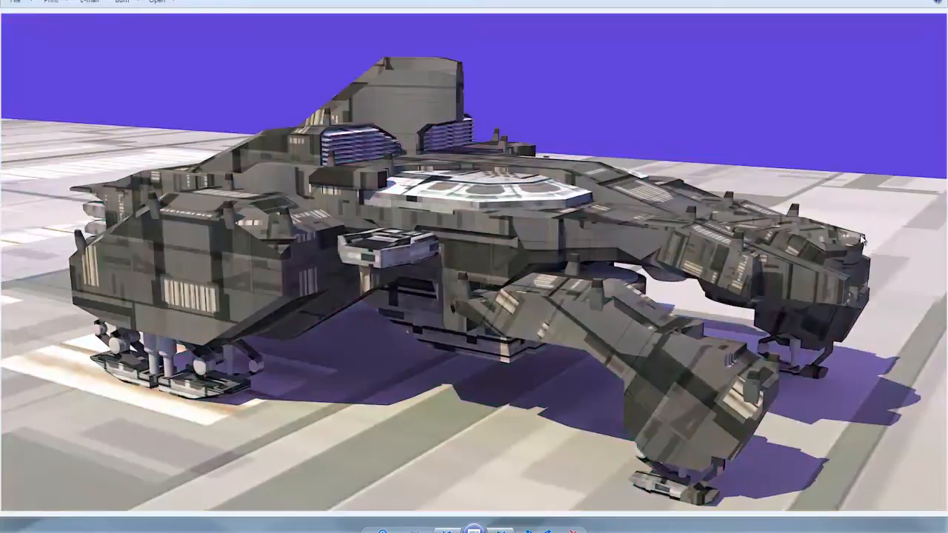
key(Right)
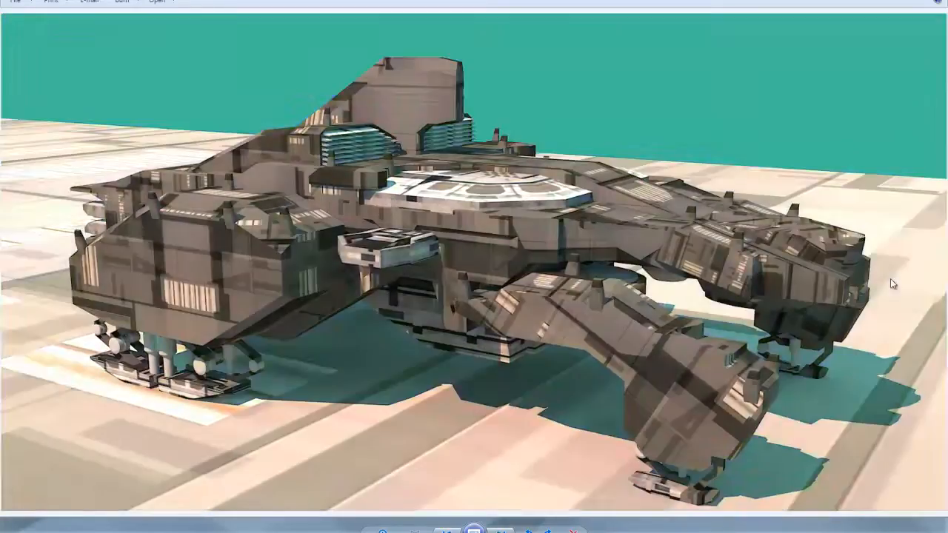
key(Right)
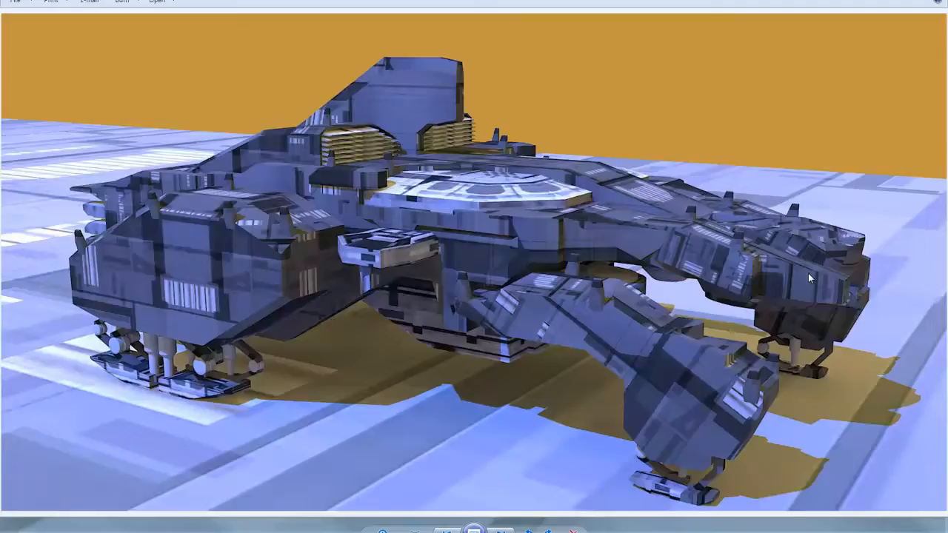
key(Right)
key(Right)
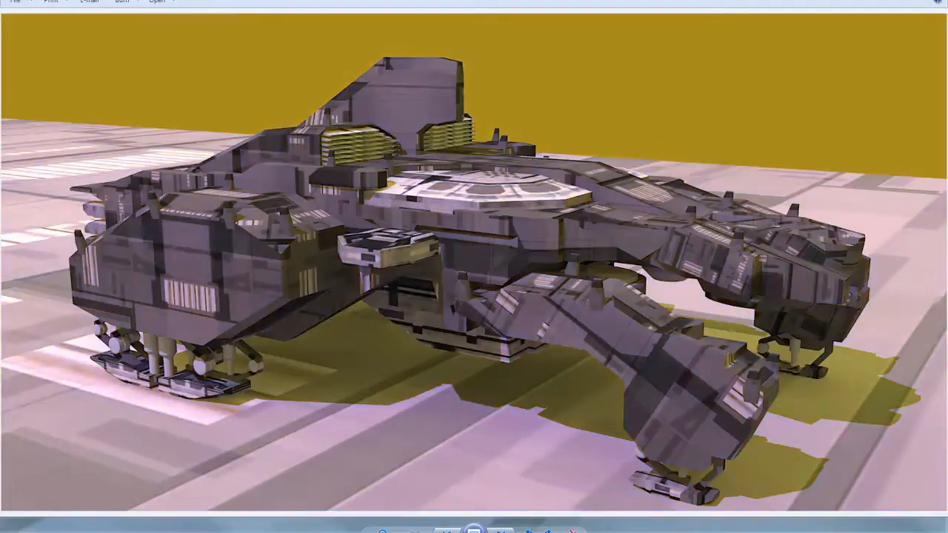